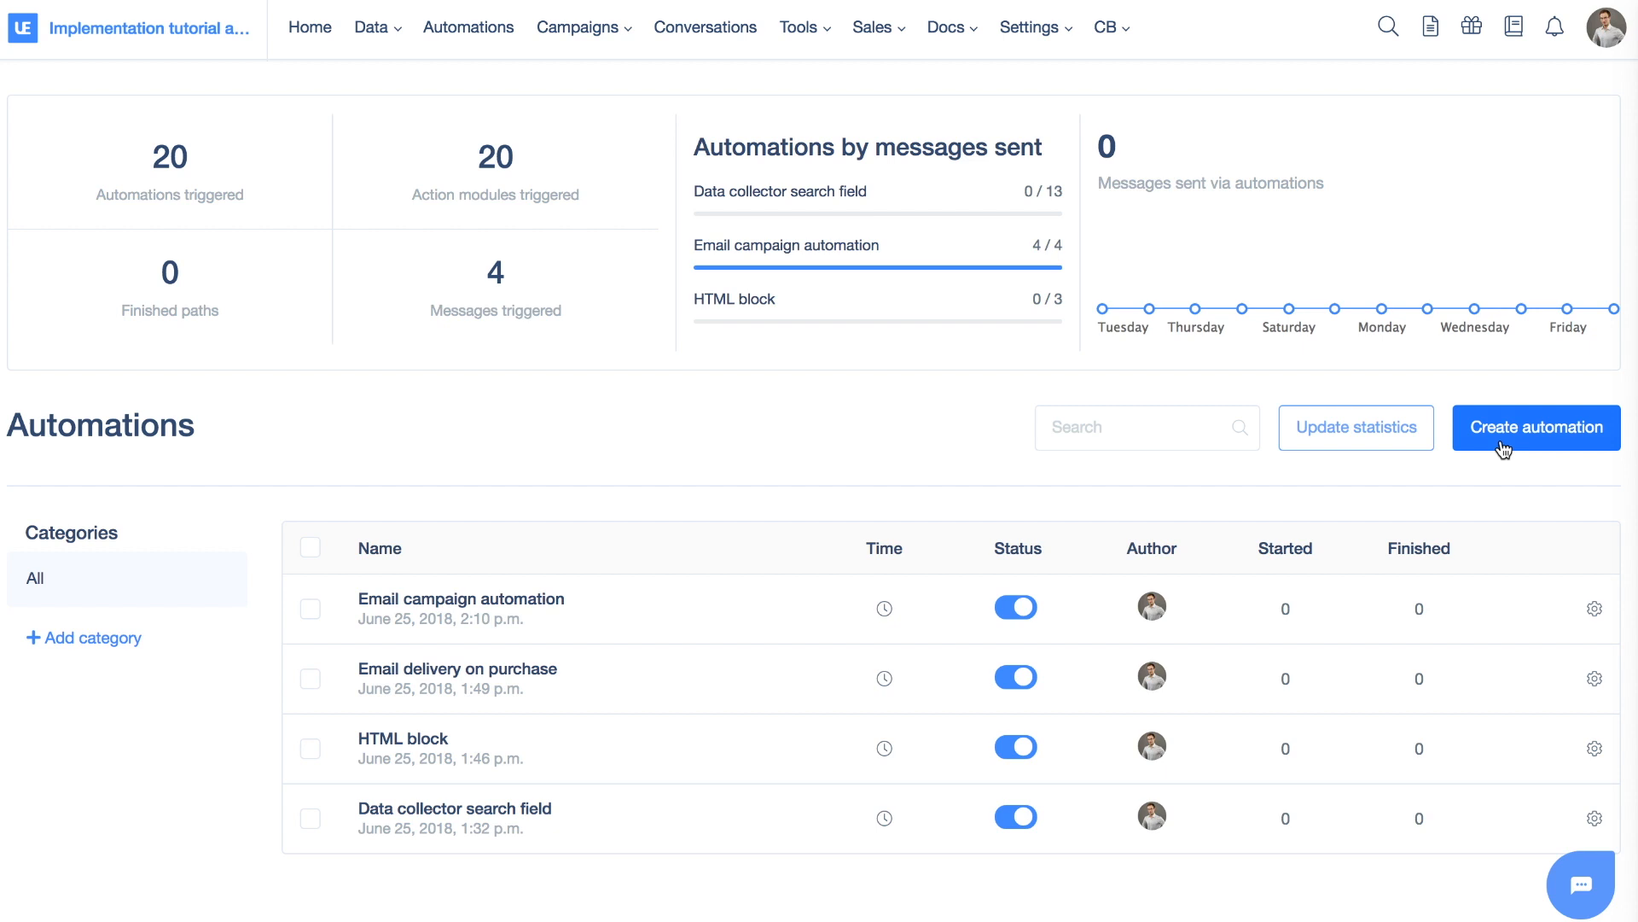
Start a new automation and browse the Triggers, Conditions and Actions module library
left_click(1502, 450)
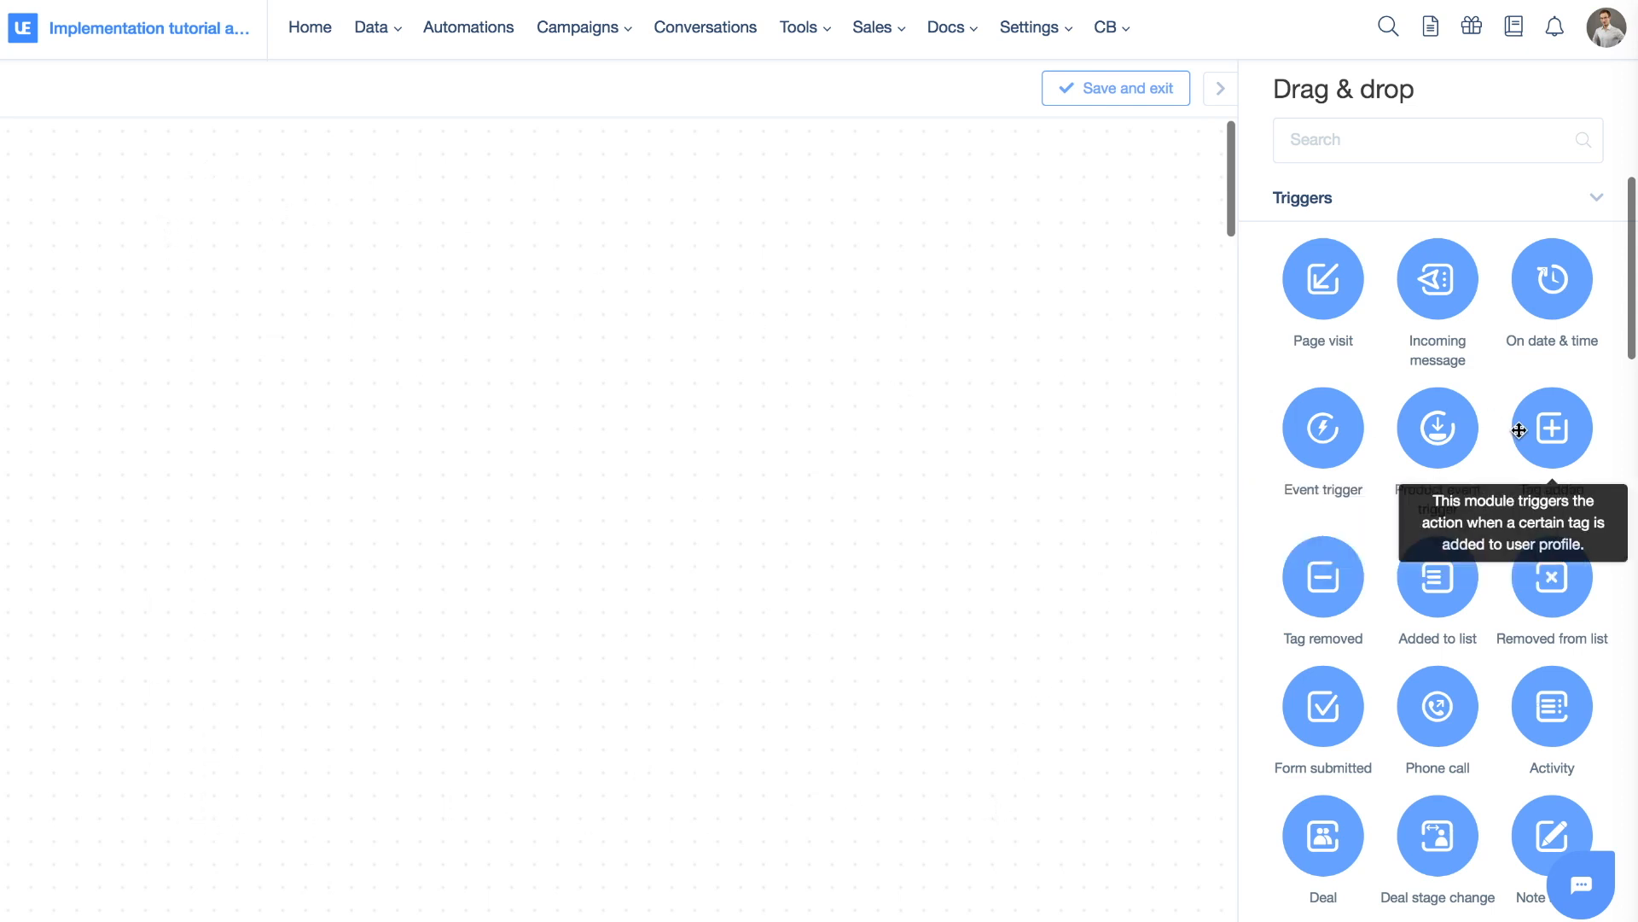
scroll(1519, 429, "down", 10)
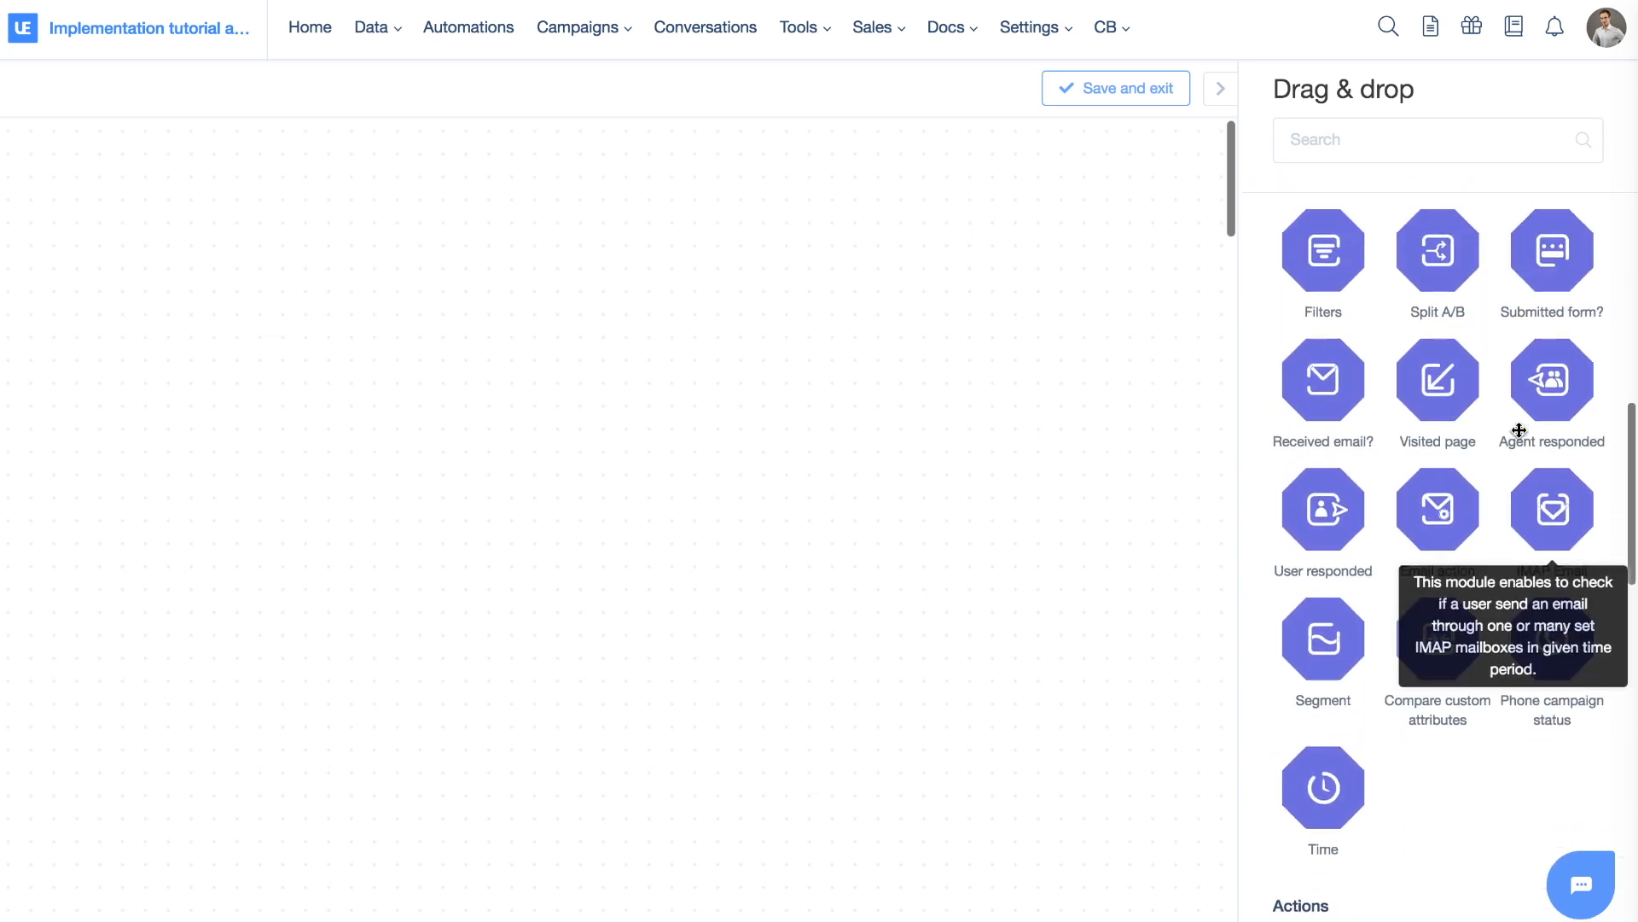
scroll(1519, 429, "down", 15)
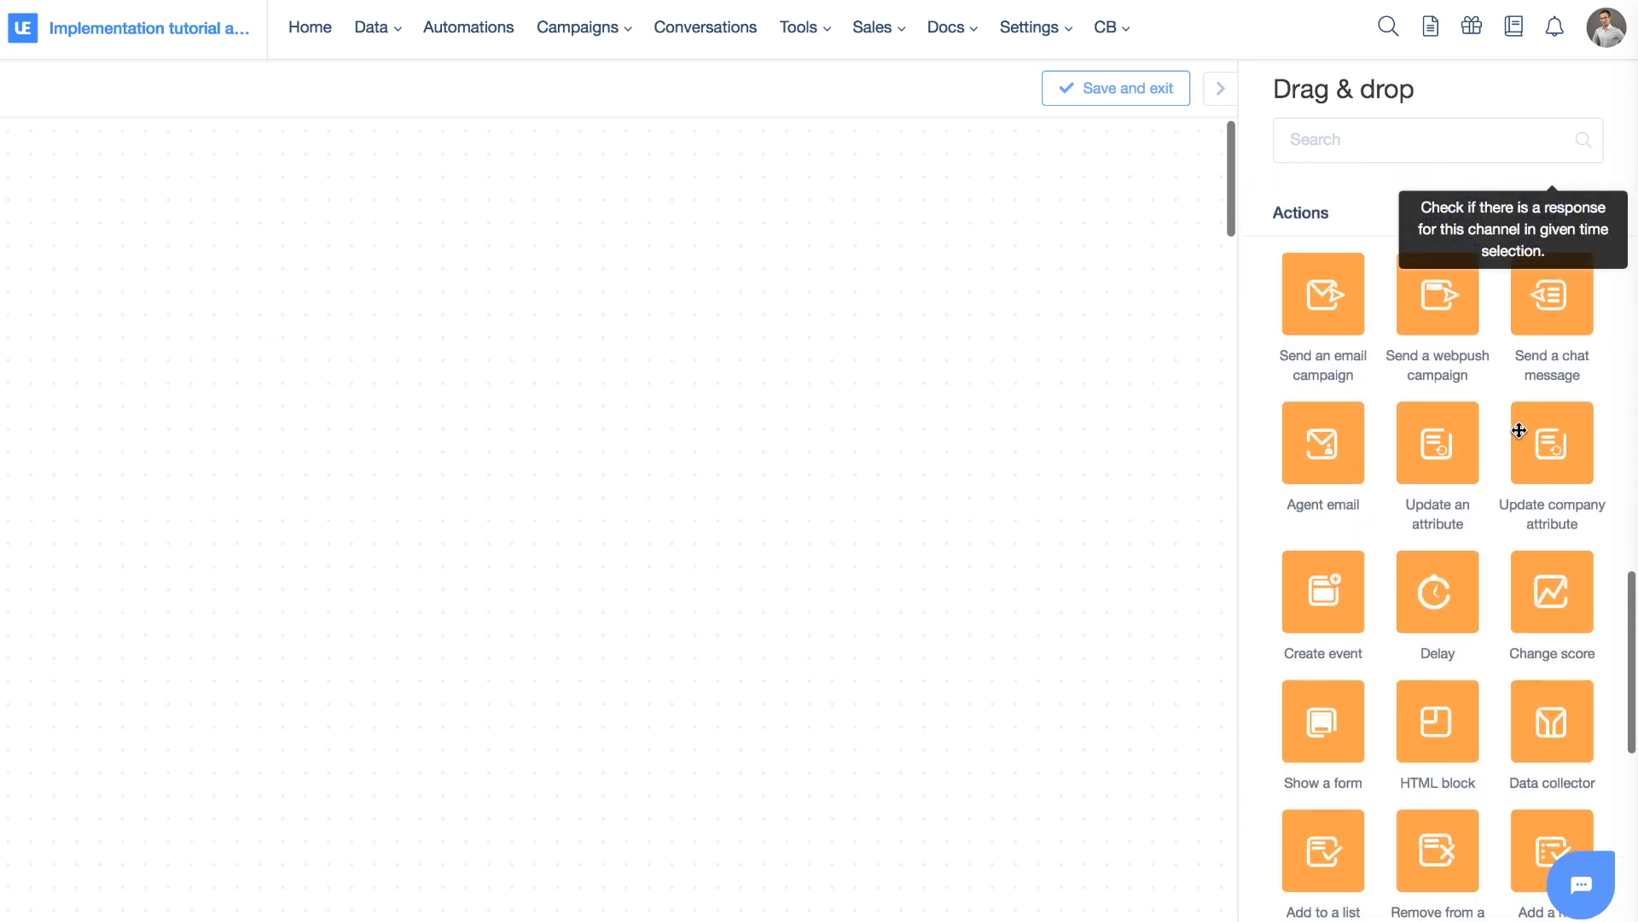
scroll(1519, 429, "up", 20)
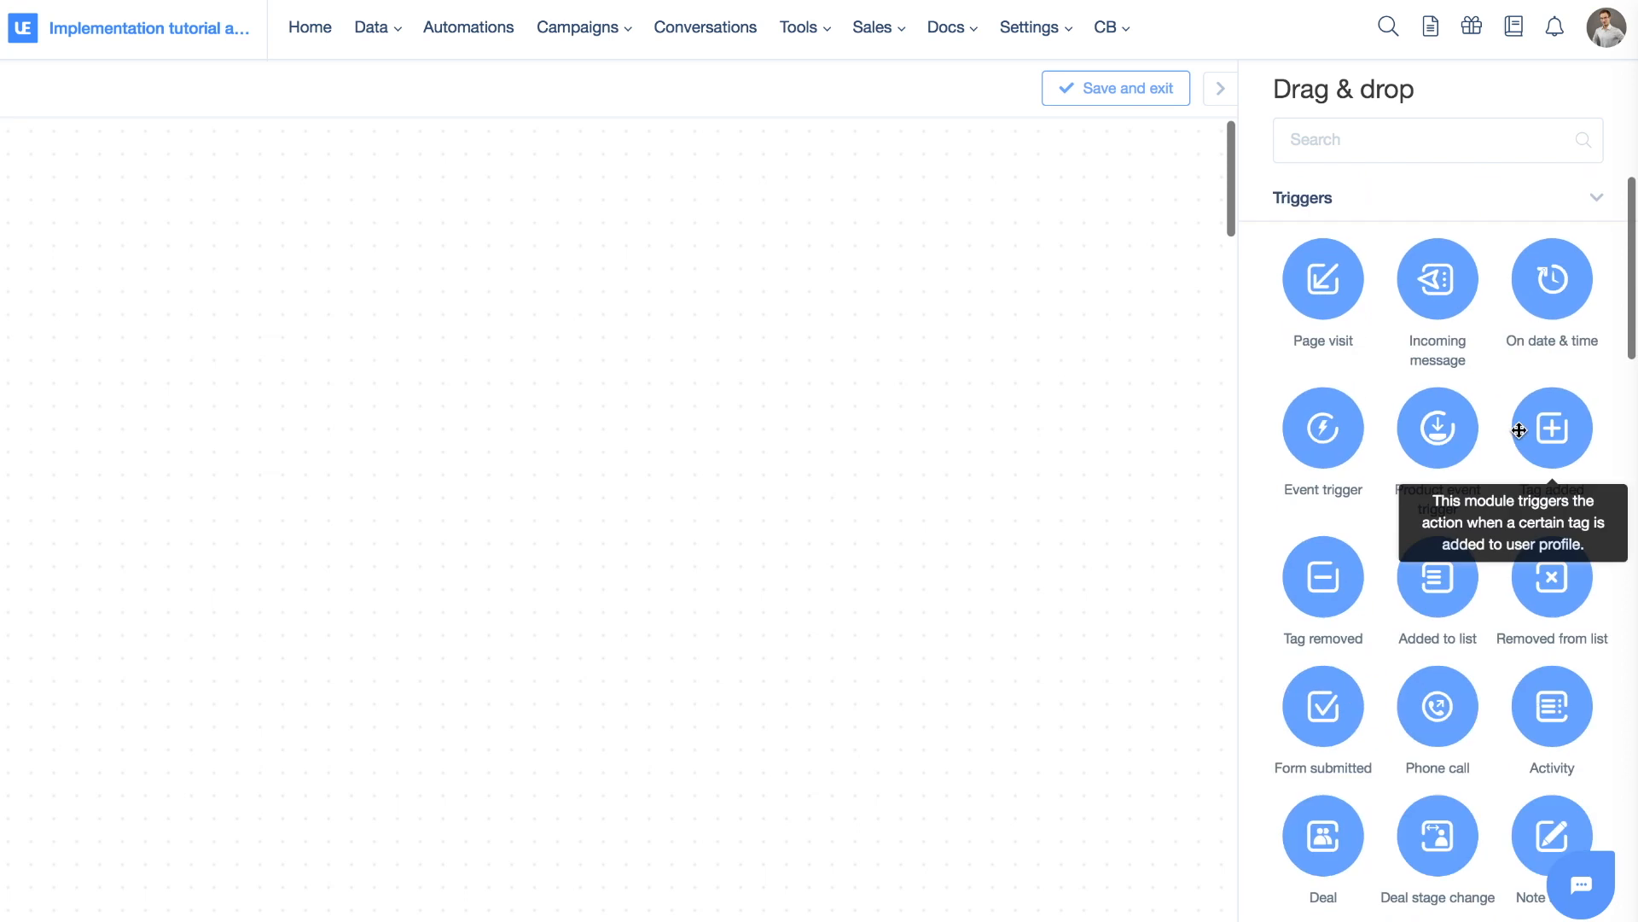
scroll(1379, 267, "down", 10)
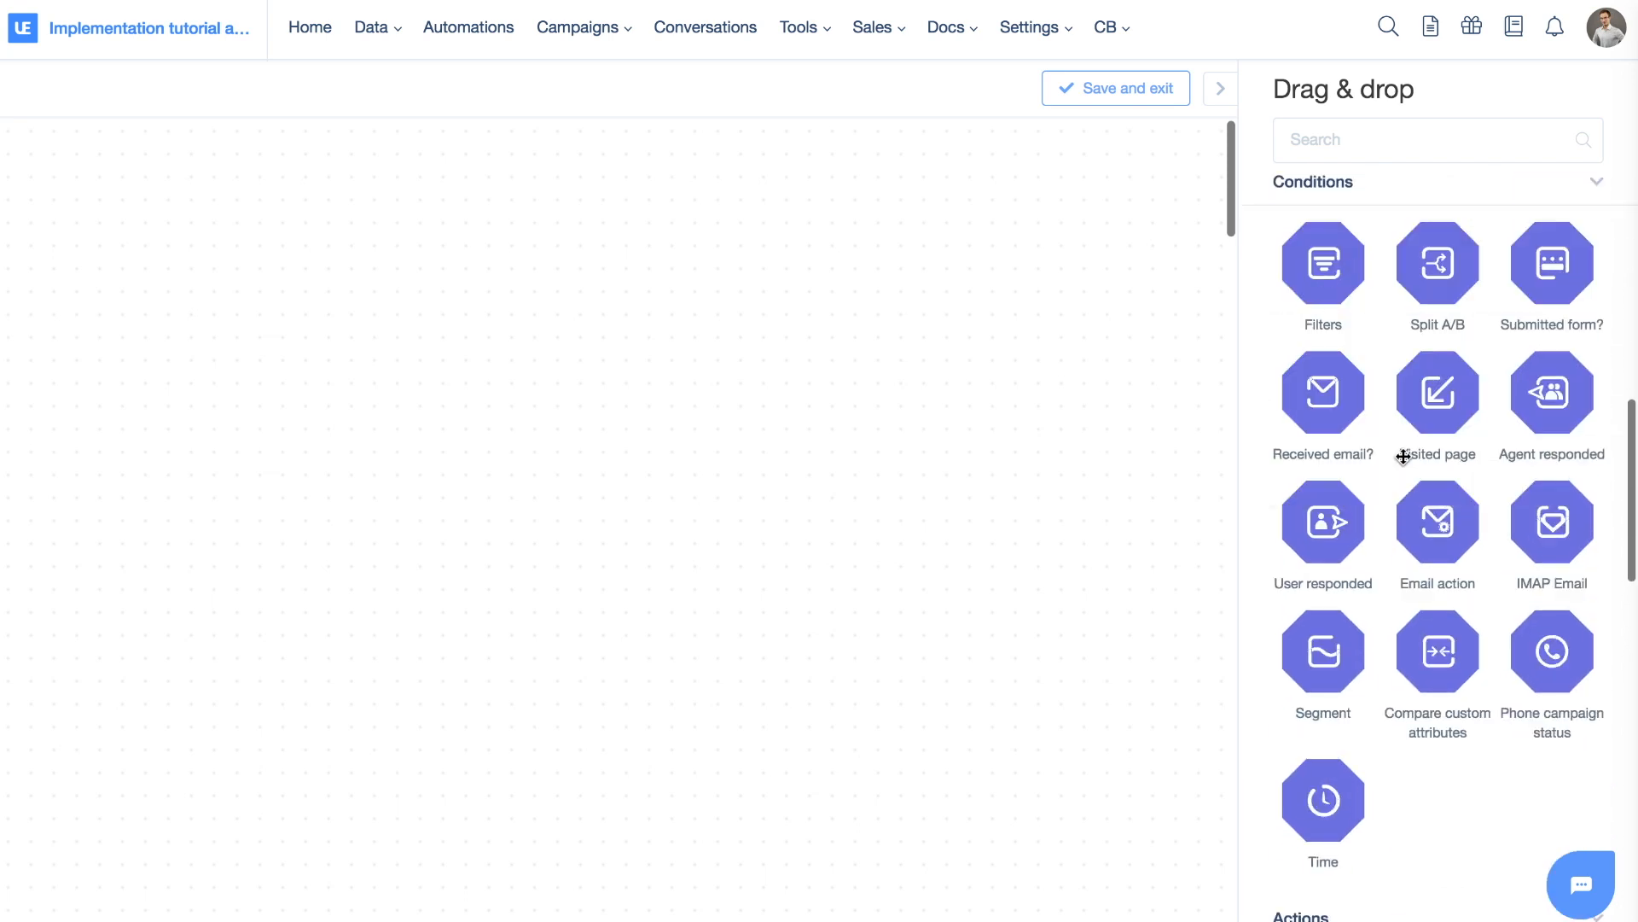
scroll(1401, 457, "down", 8)
scroll(1400, 426, "up", 18)
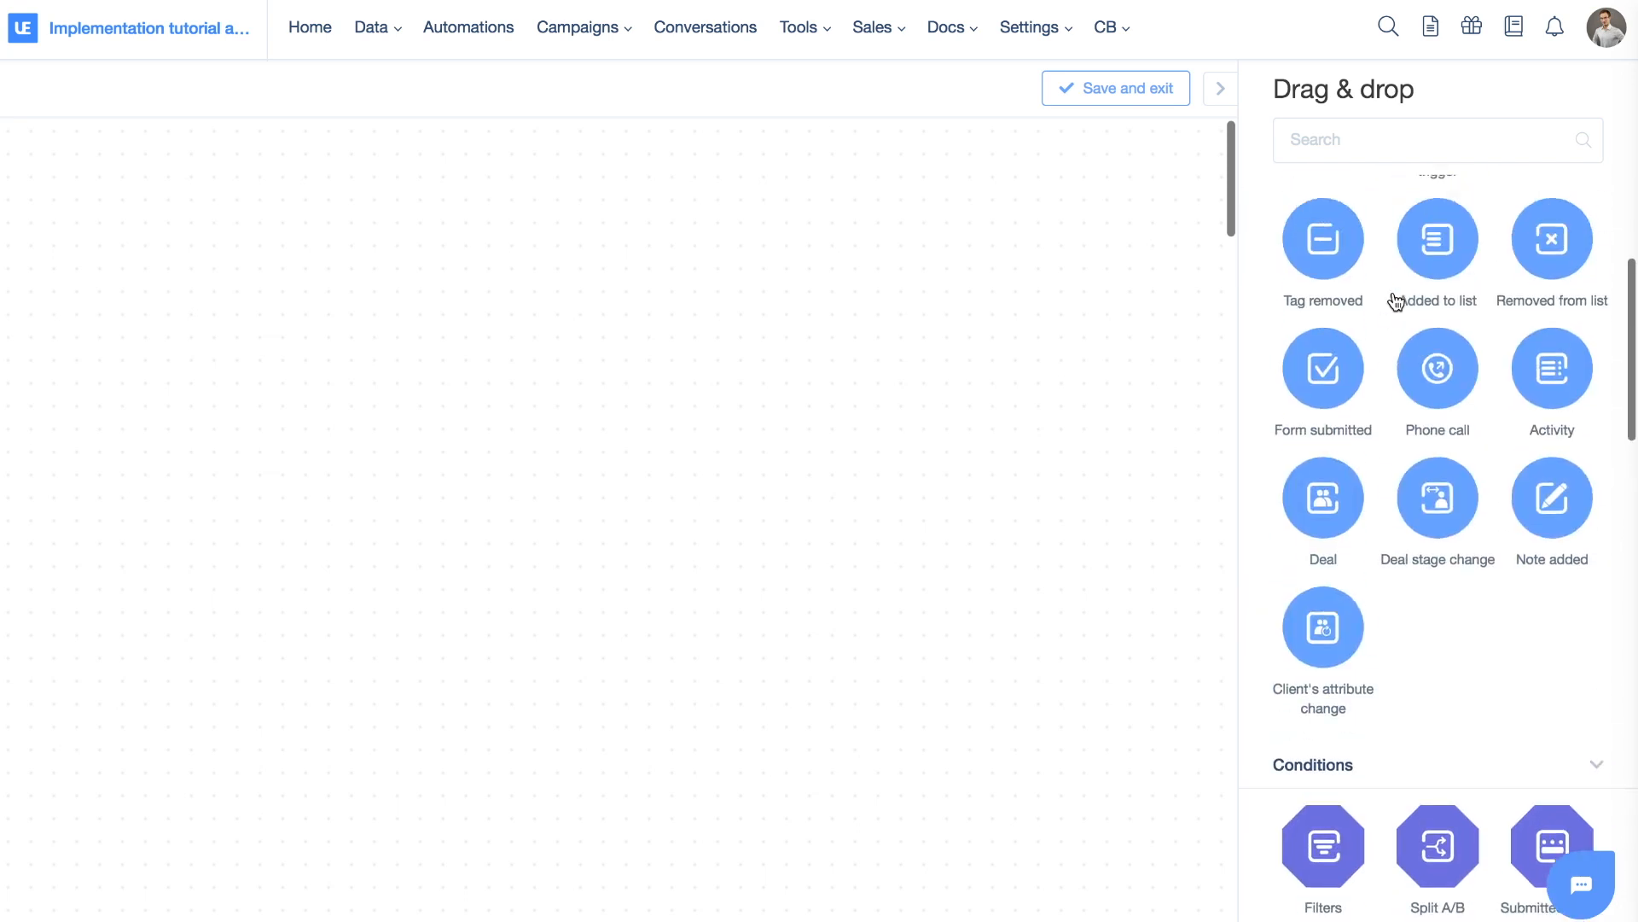
scroll(1396, 294, "down", 8)
scroll(1395, 294, "down", 8)
scroll(1393, 293, "up", 18)
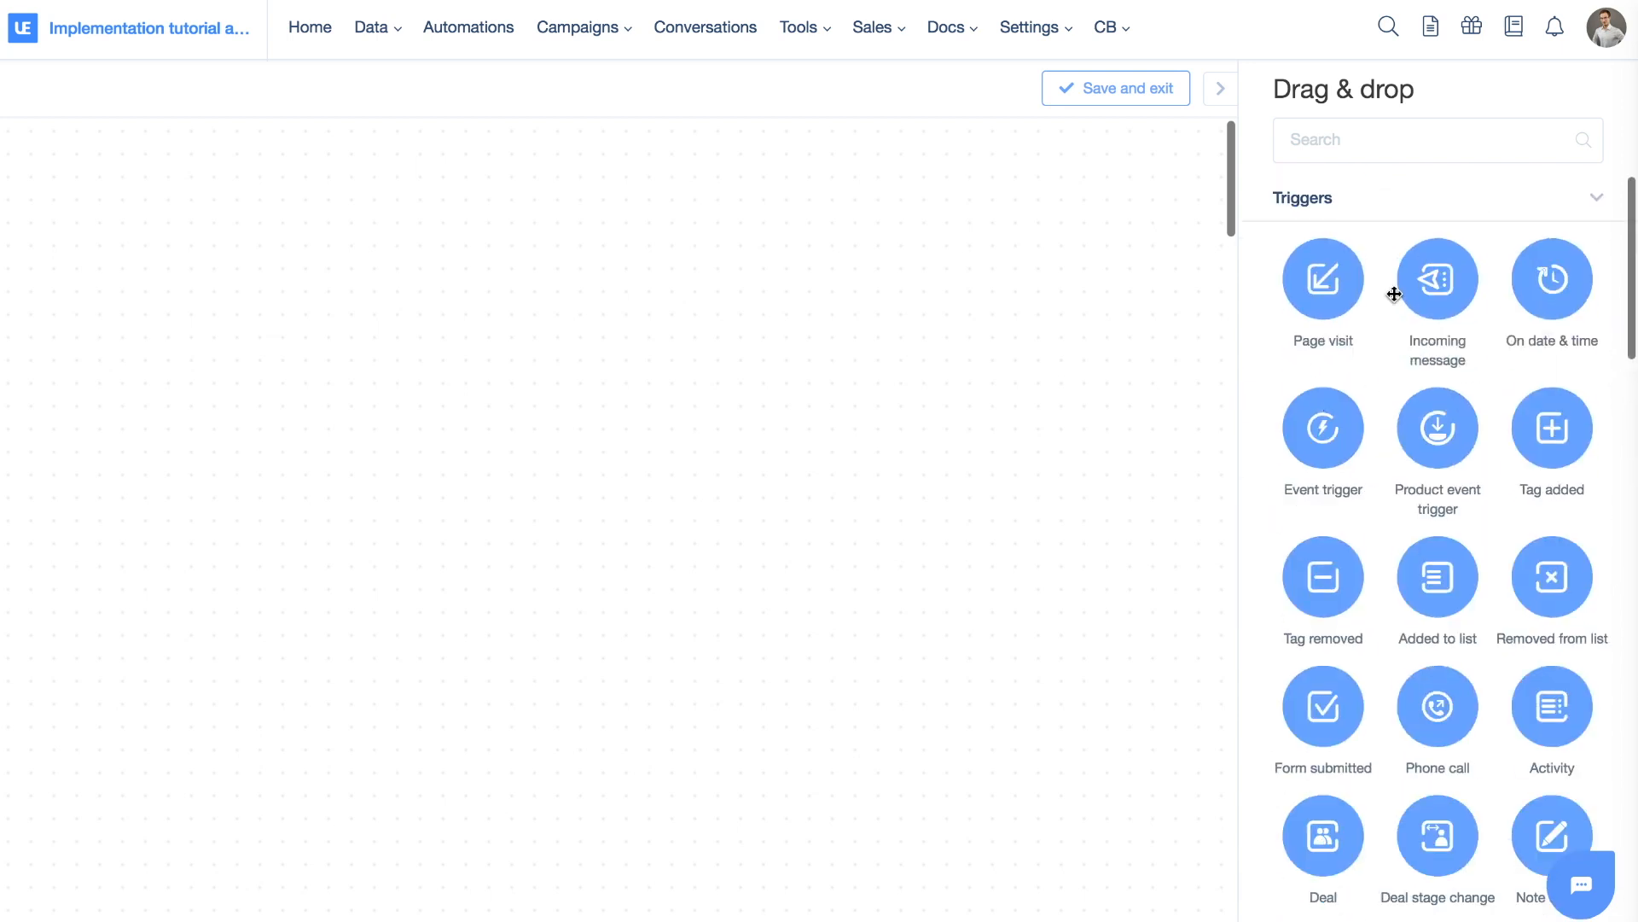
Place a Page visit trigger at the left side of the canvas
left_click_drag(1331, 274, 215, 343)
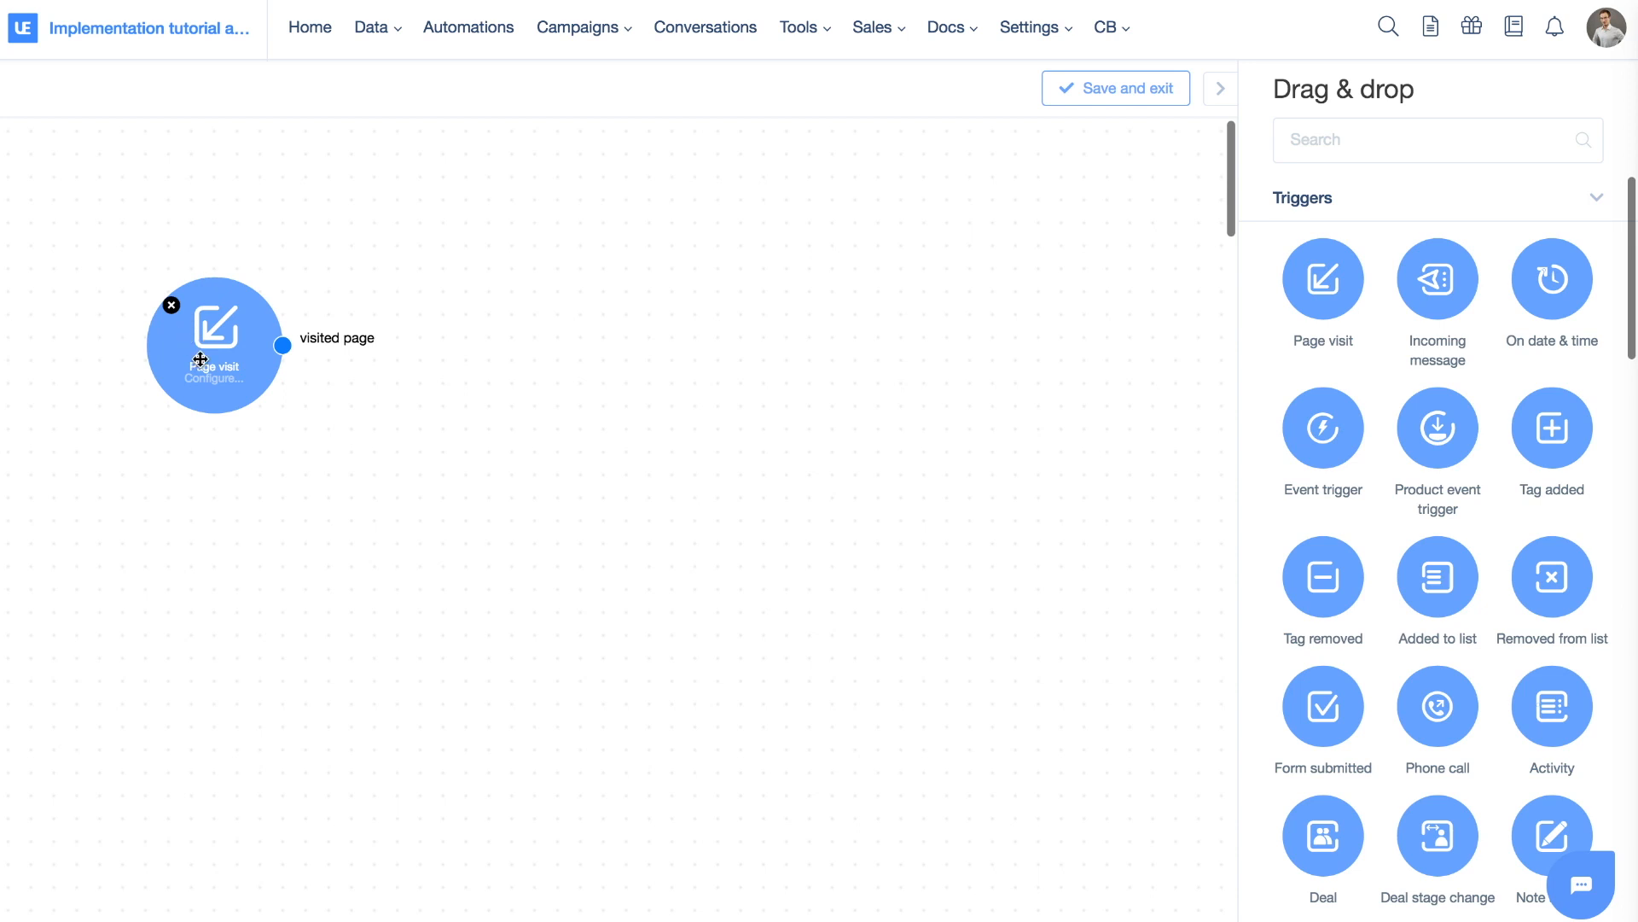
left_click_drag(218, 329, 142, 413)
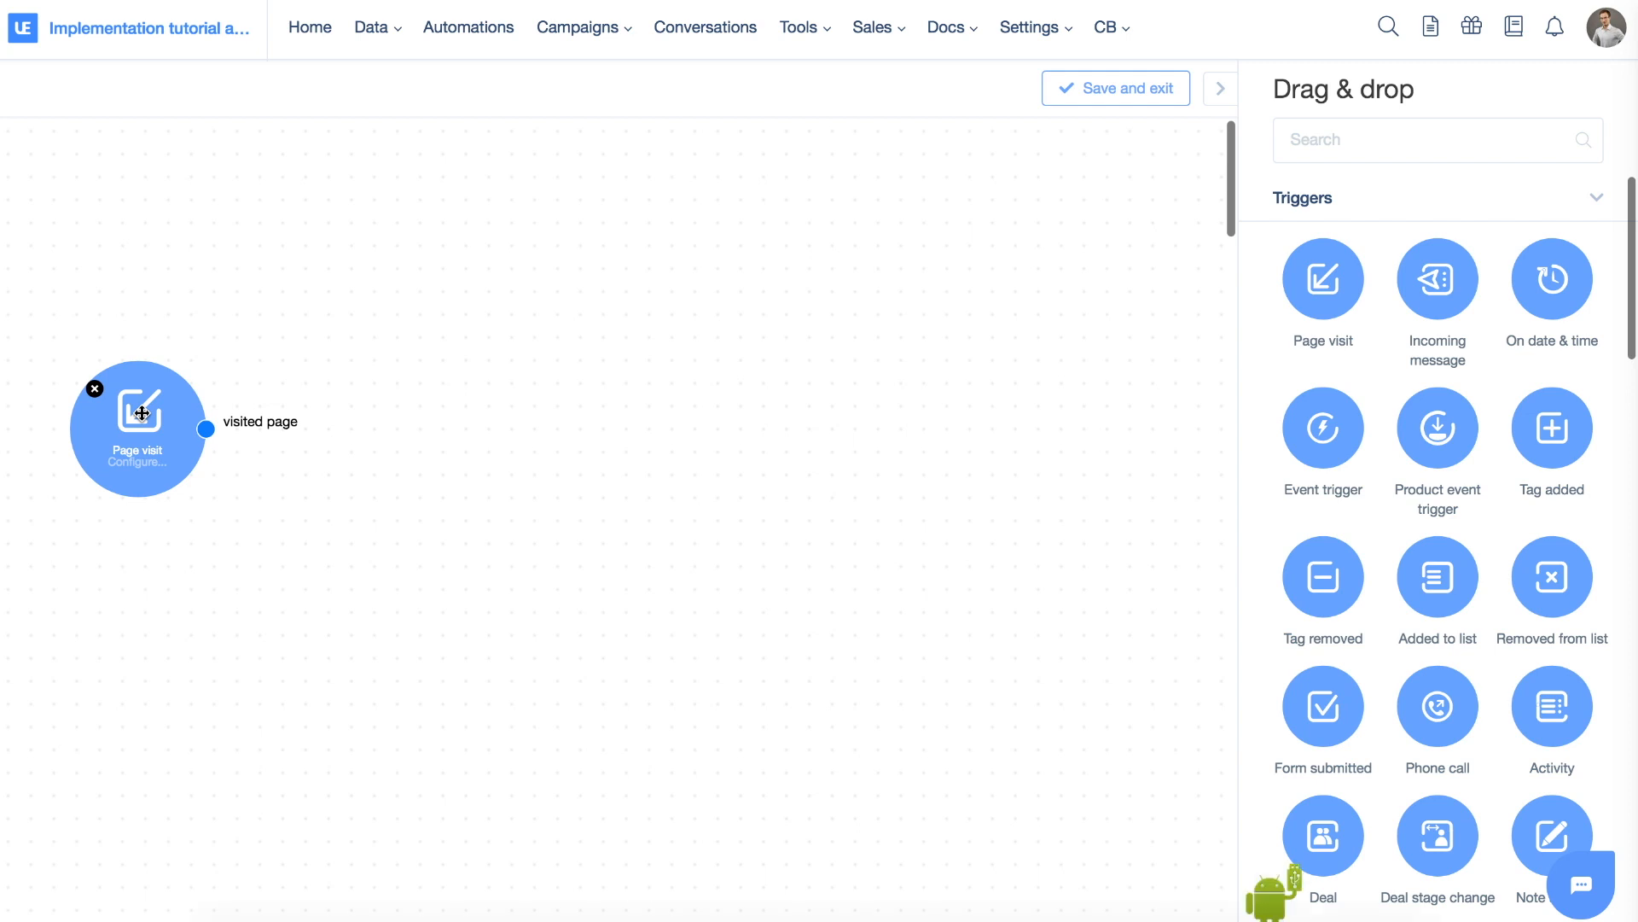
scroll(1463, 418, "down", 10)
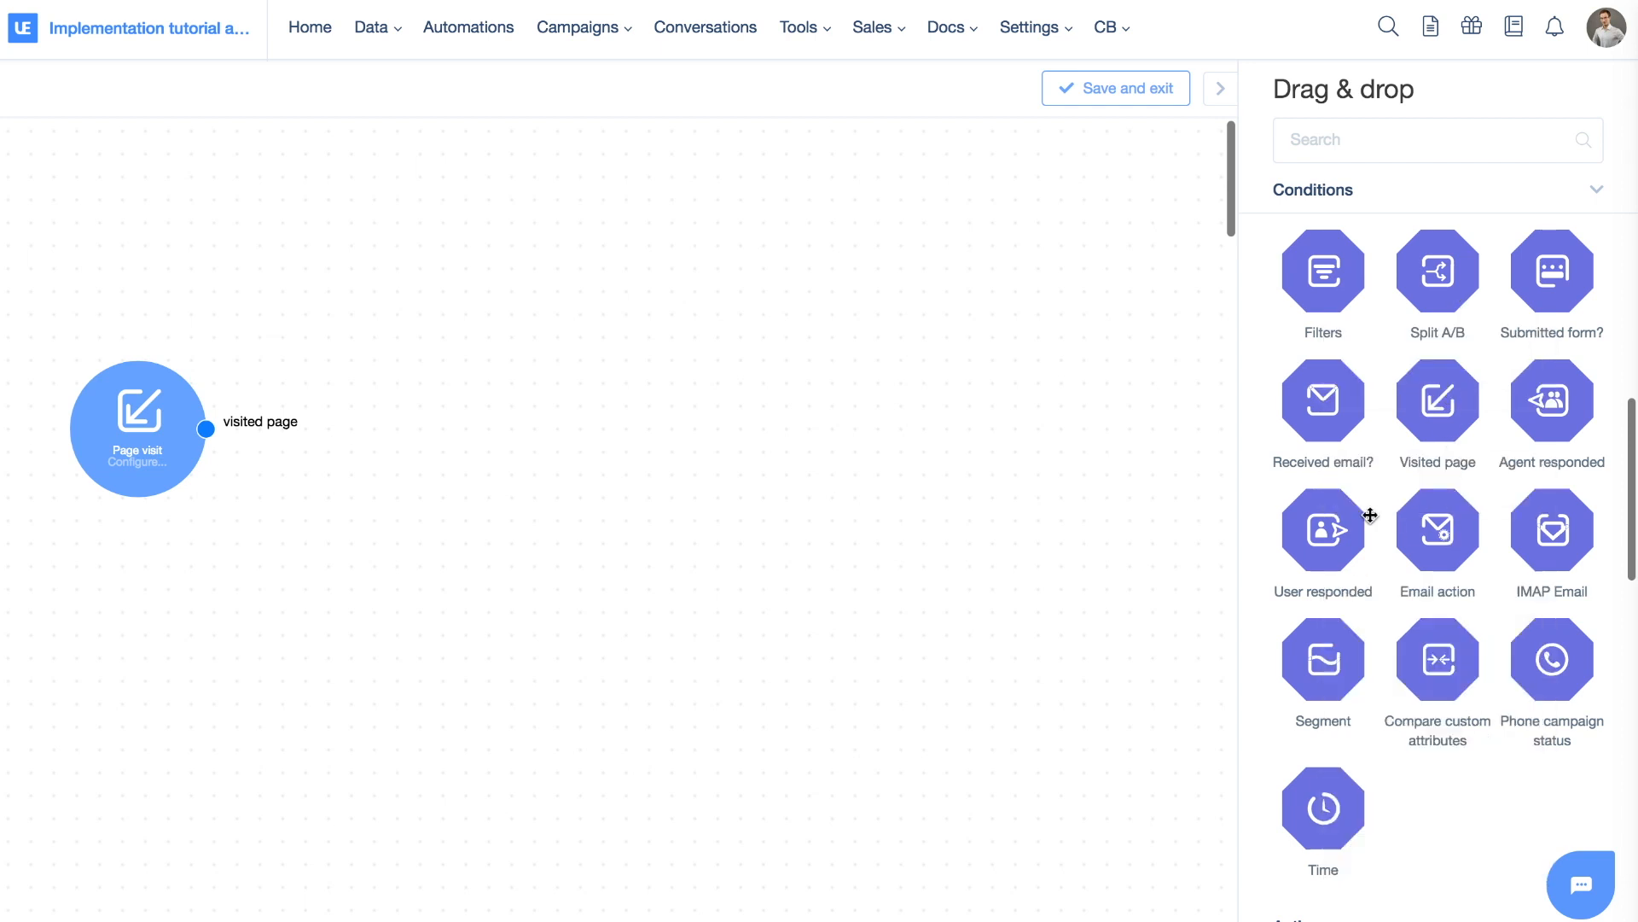
Add a Filters condition and connect Page visit's visited page output to it
left_click_drag(1346, 296, 553, 438)
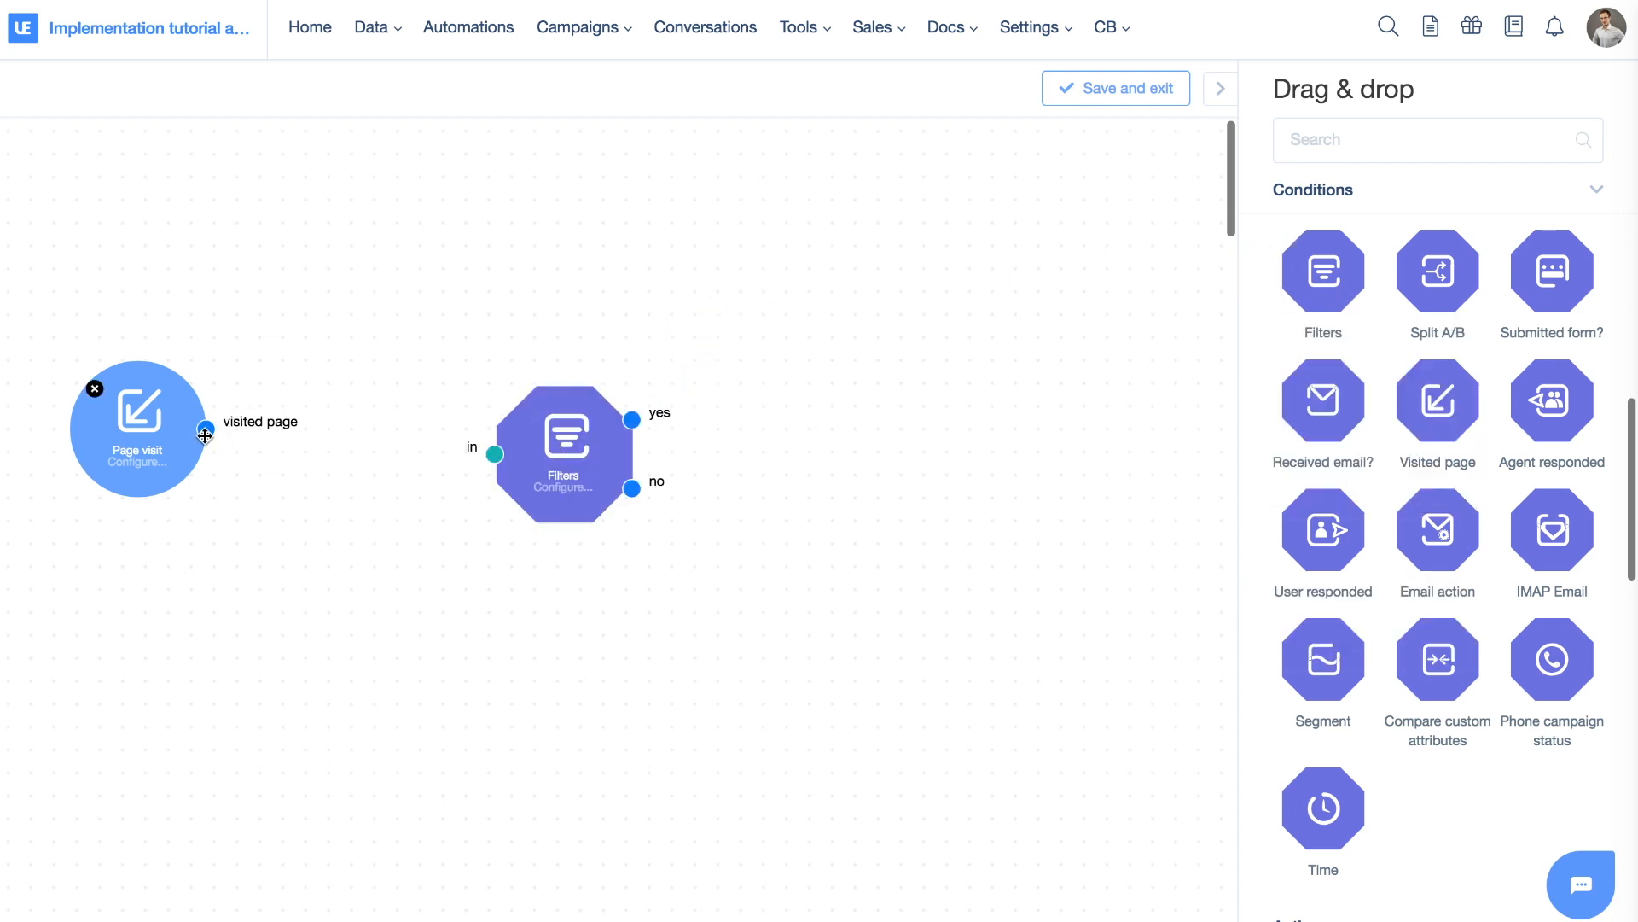
left_click_drag(631, 471, 496, 447)
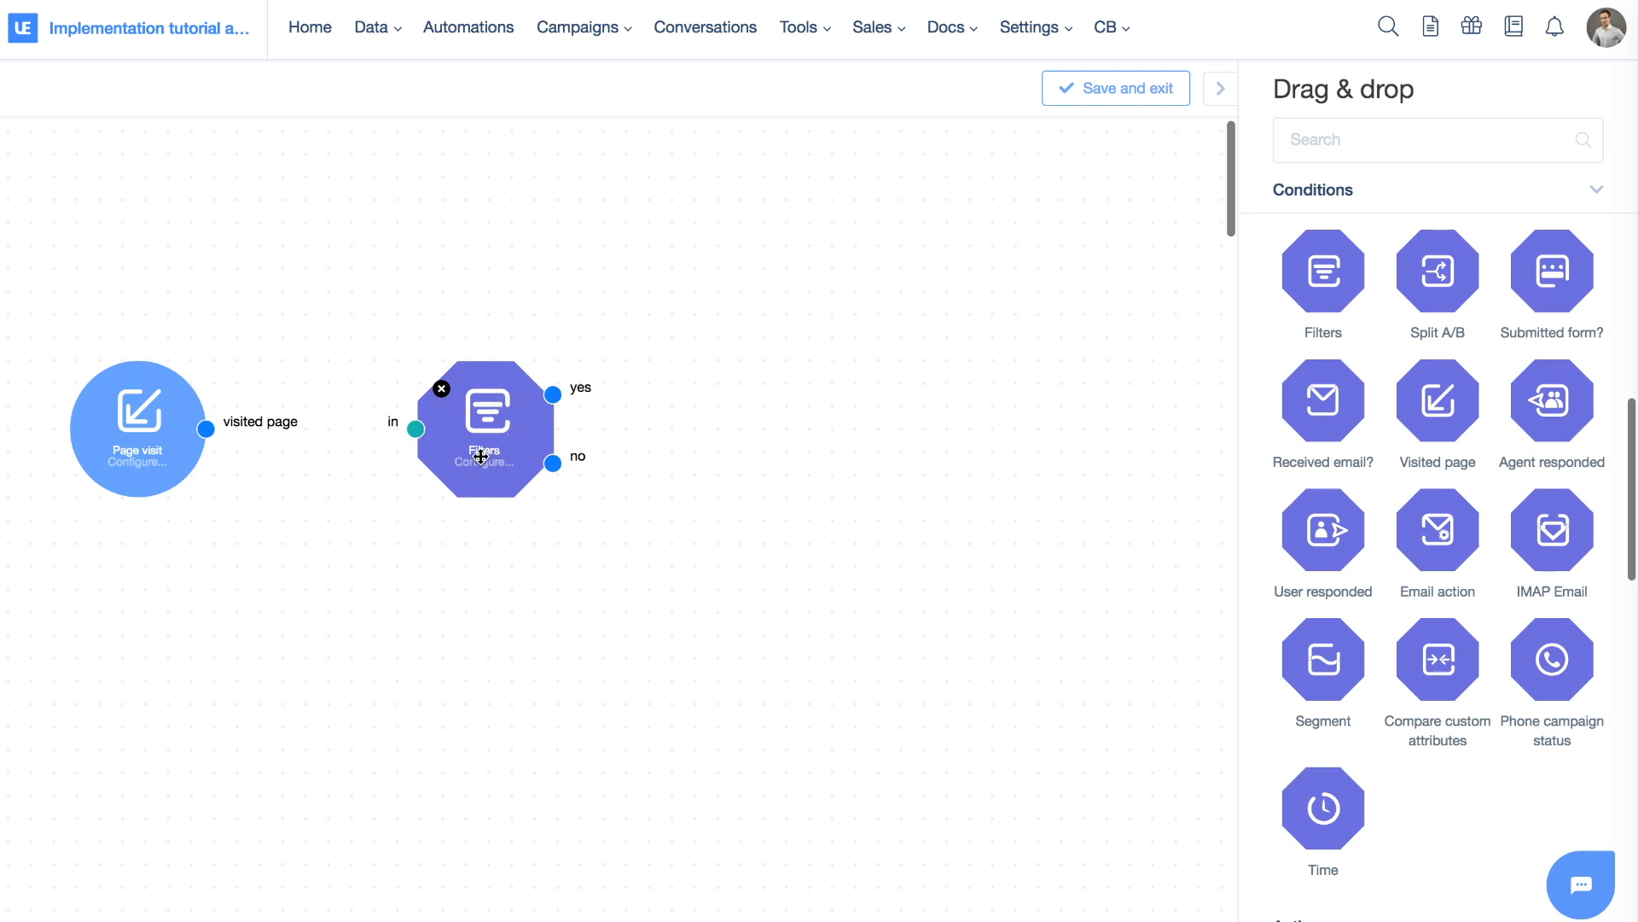
scroll(1386, 488, "down", 10)
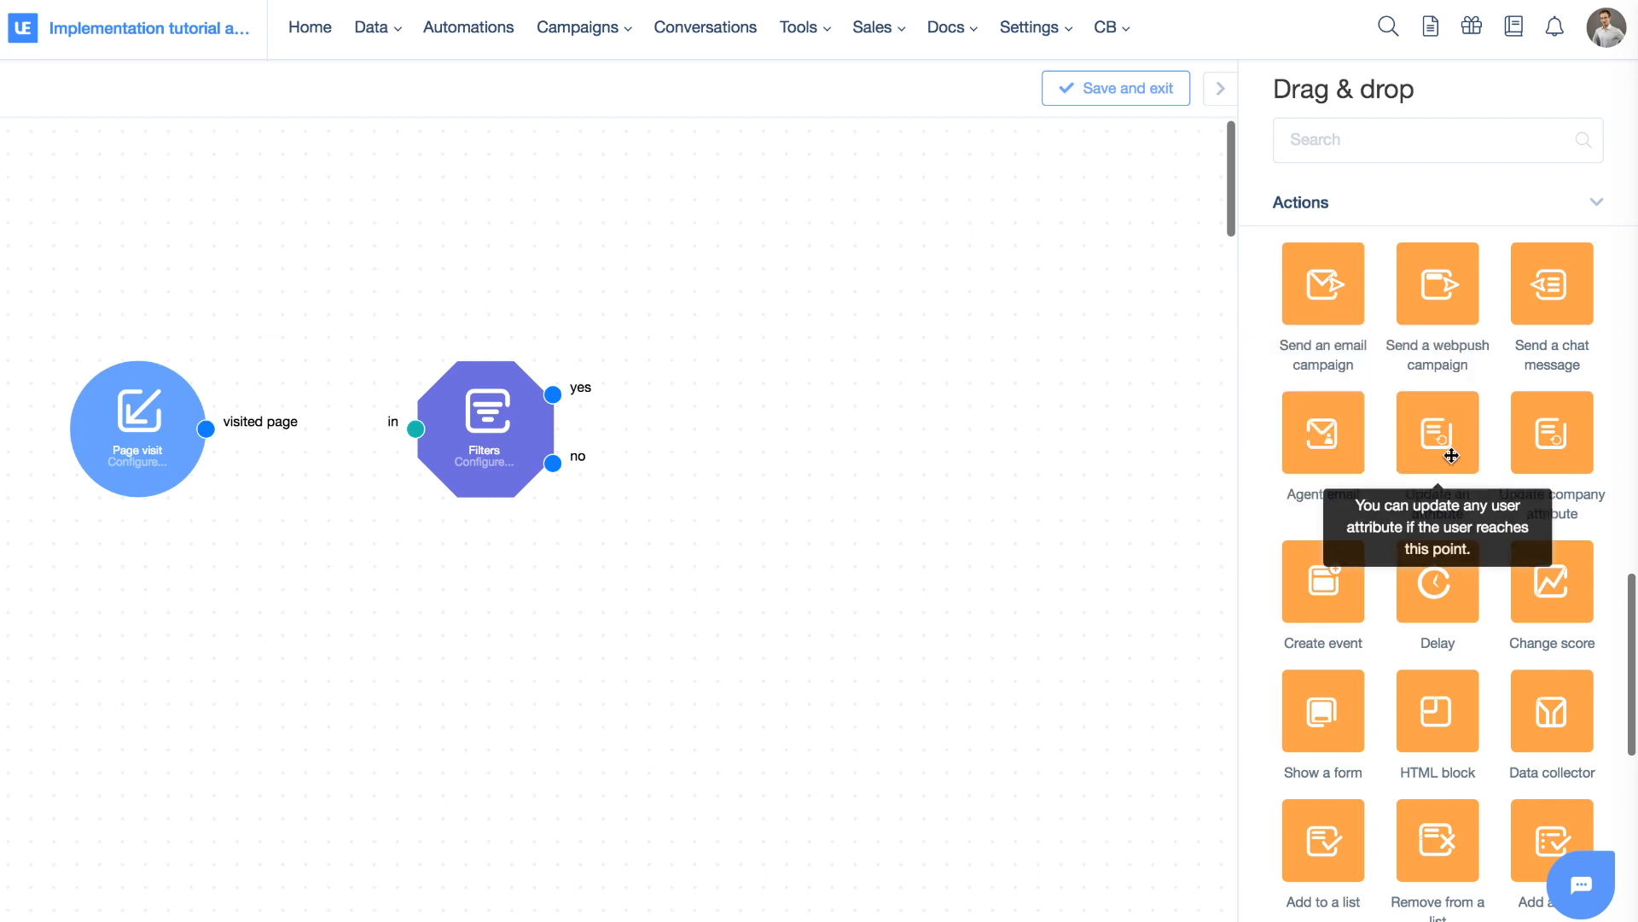
scroll(1452, 452, "down", 8)
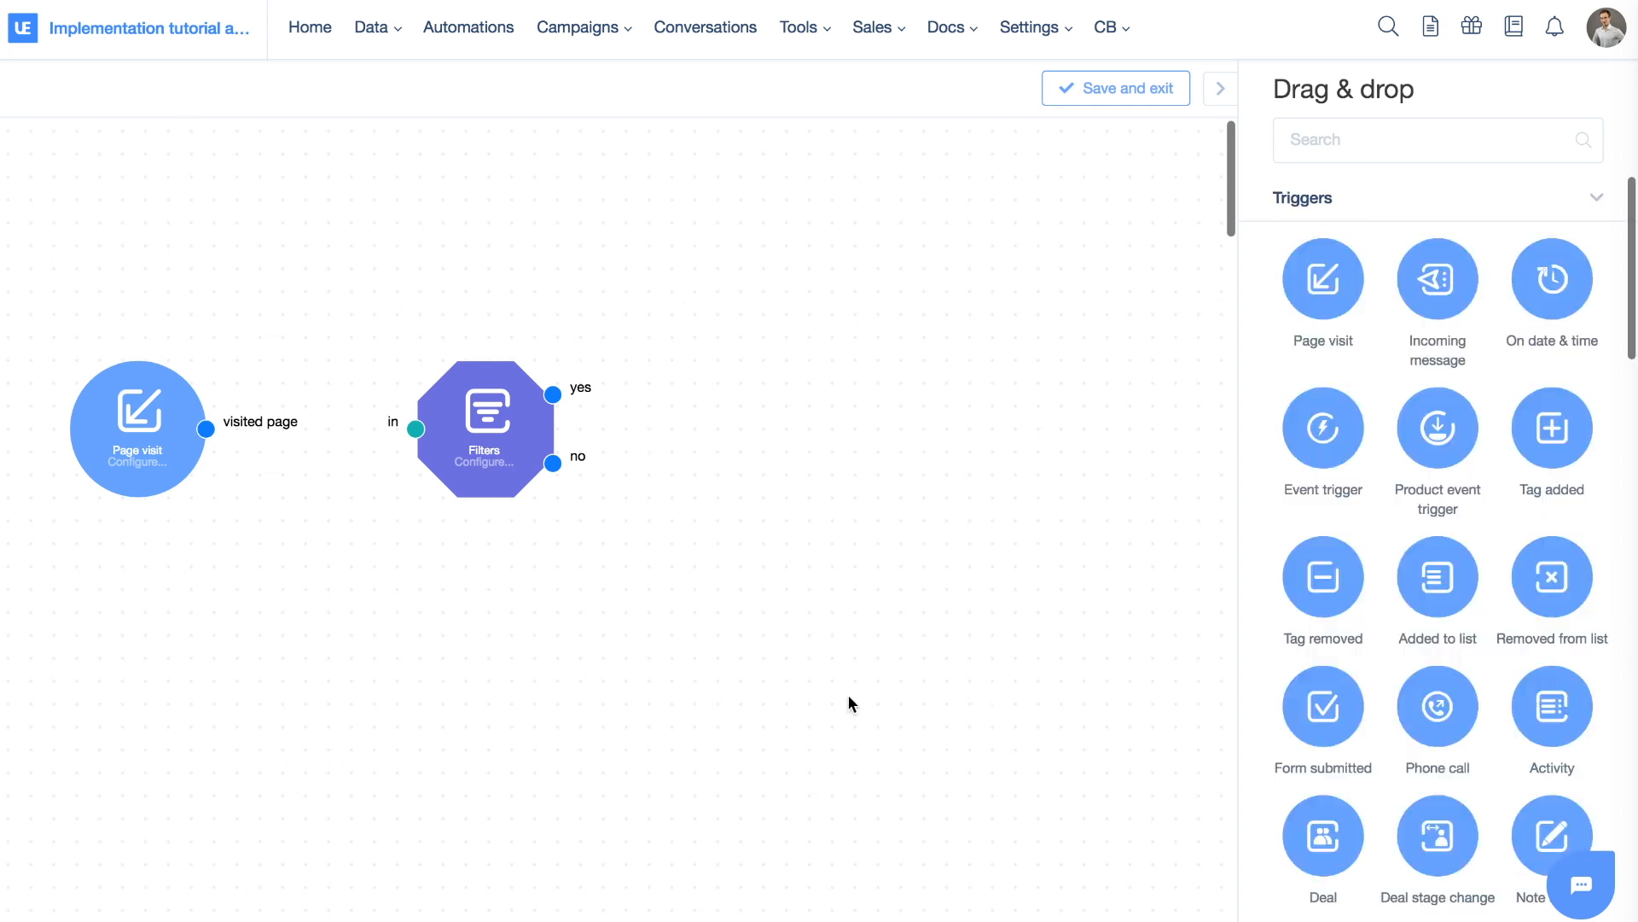
left_click_drag(205, 428, 416, 428)
Add a Send an email campaign action on the Filters yes branch
left_click_drag(555, 393, 821, 330)
left_click_drag(555, 463, 786, 512)
scroll(1475, 427, "down", 10)
scroll(1476, 428, "down", 8)
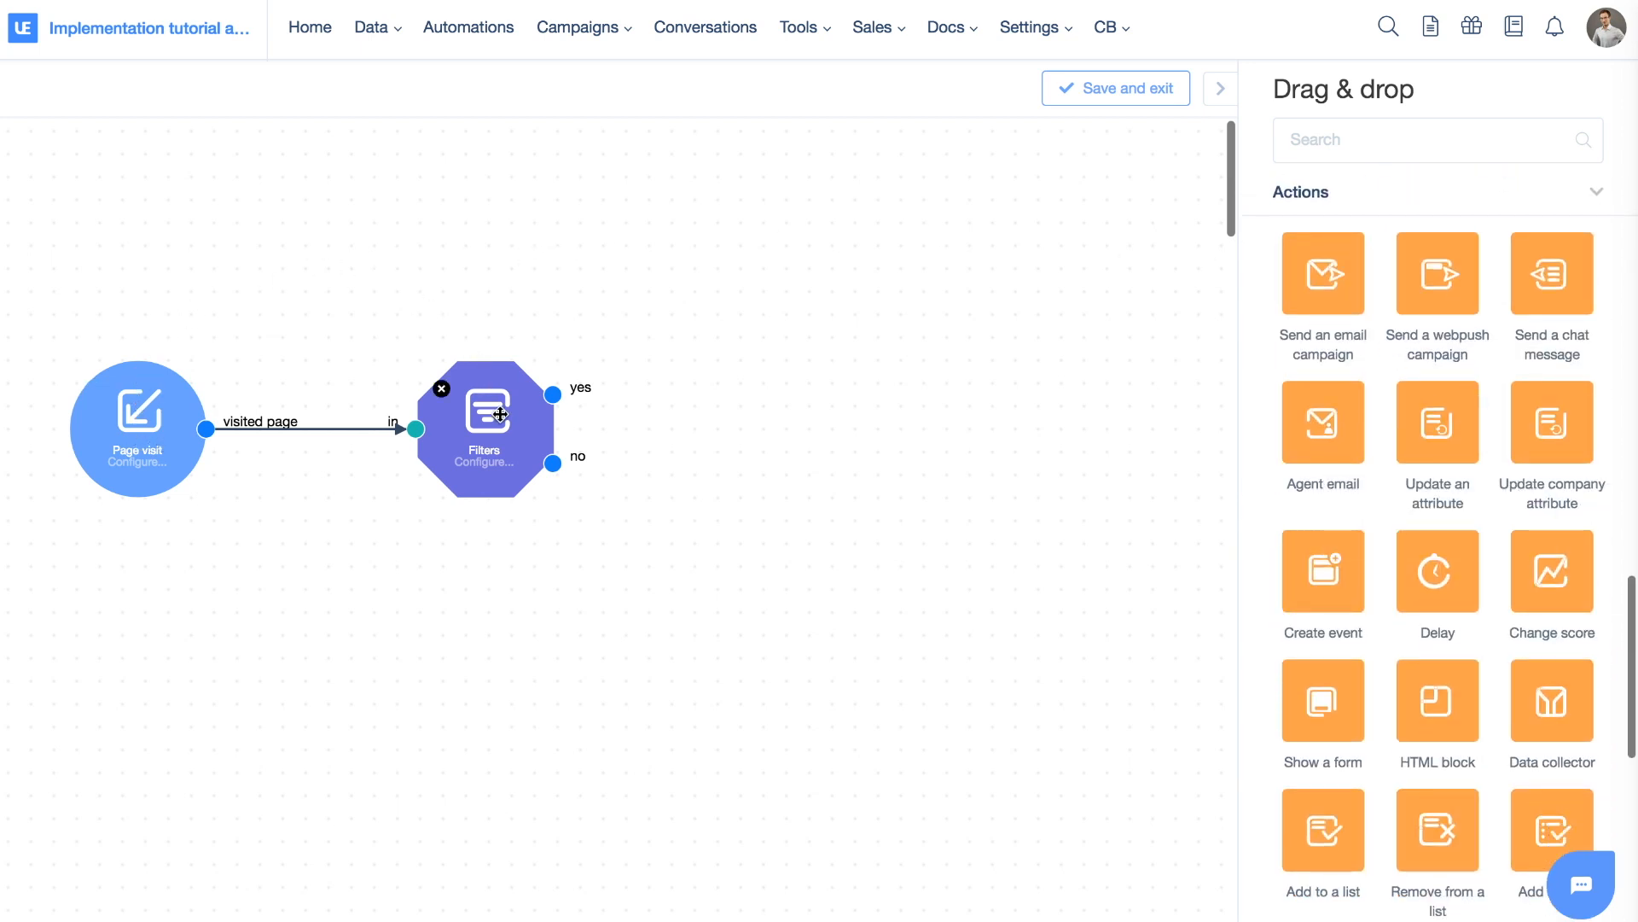
left_click_drag(1324, 273, 730, 275)
left_click_drag(553, 393, 660, 275)
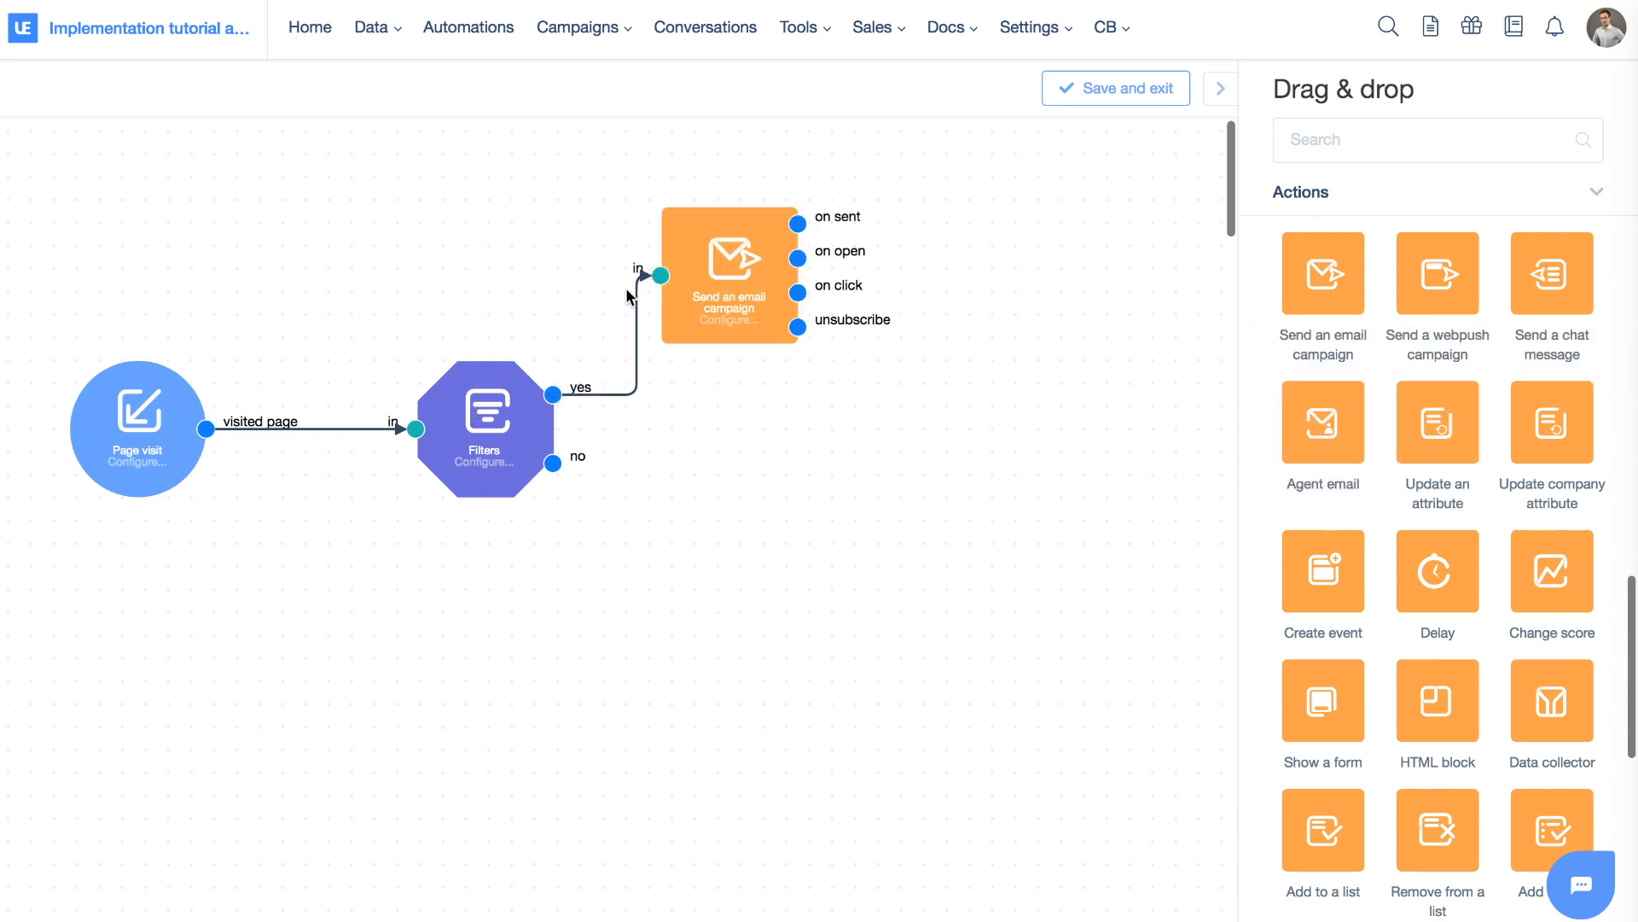
Add Send a chat message and Send a webpush campaign actions on the no branch
left_click_drag(1552, 273, 756, 546)
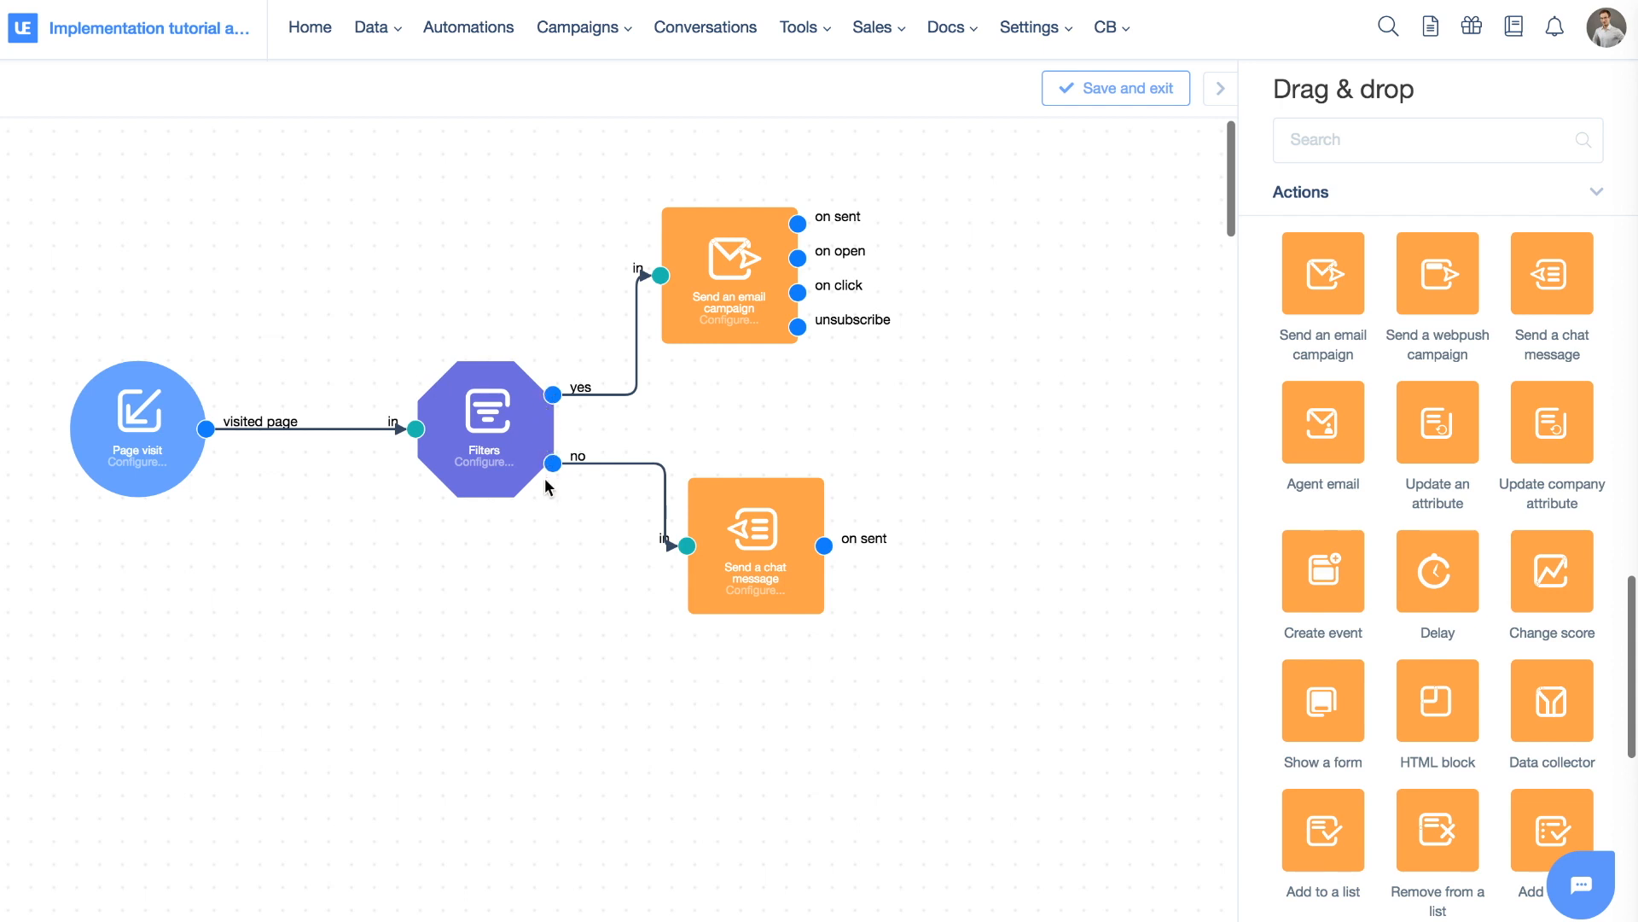
left_click_drag(731, 524, 717, 552)
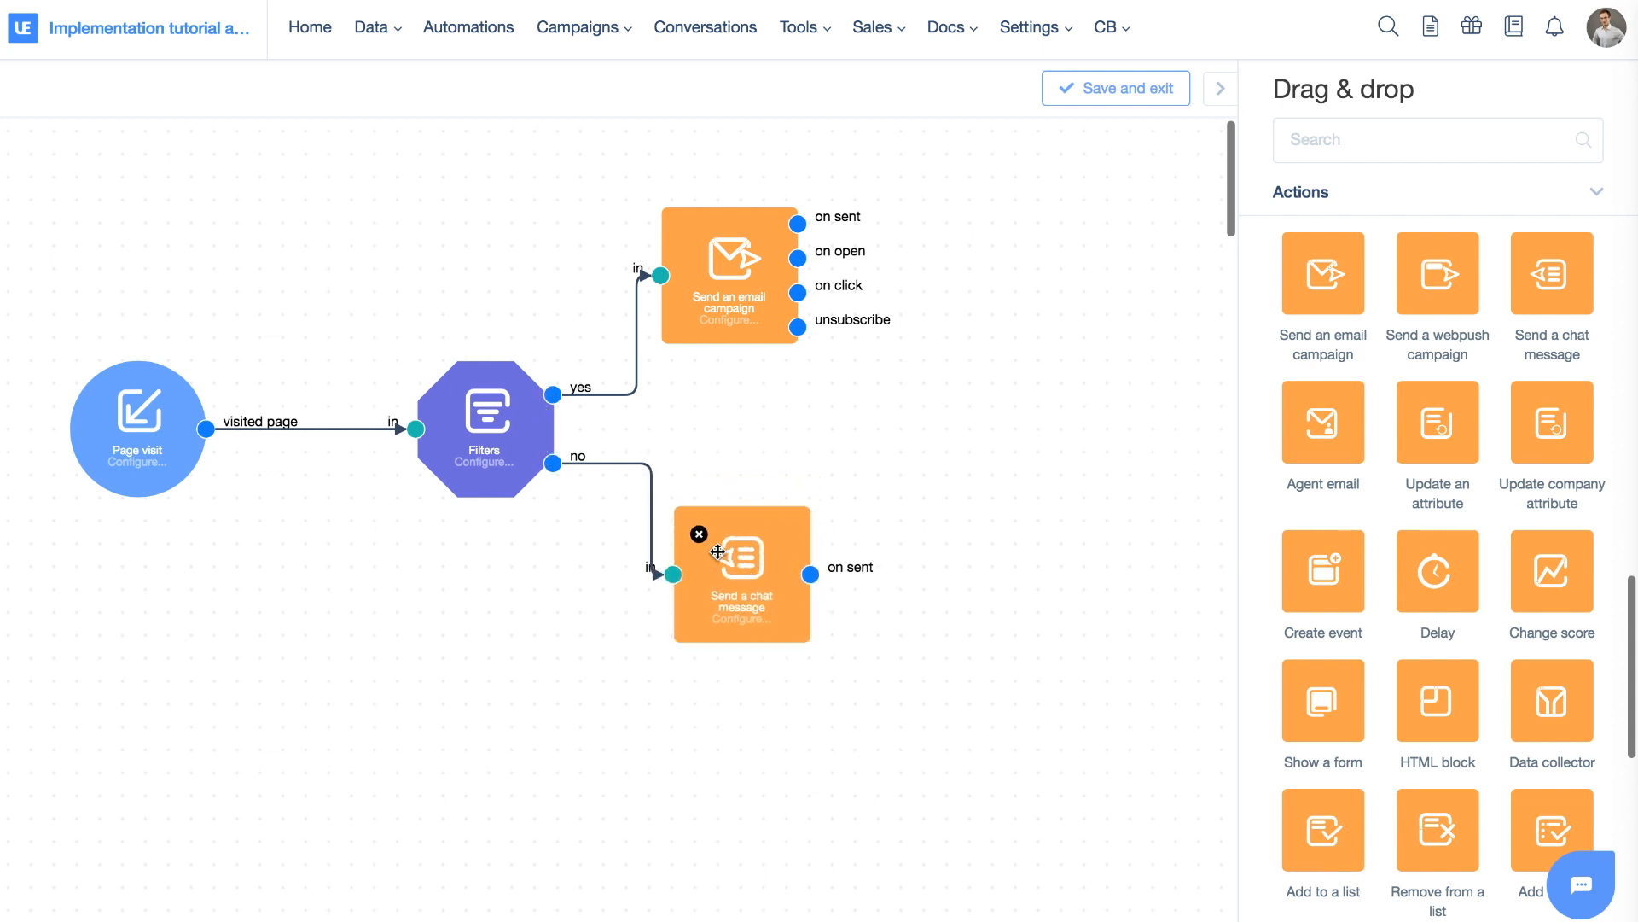
left_click_drag(1422, 282, 739, 775)
left_click_drag(546, 385, 663, 724)
left_click_drag(719, 521, 714, 516)
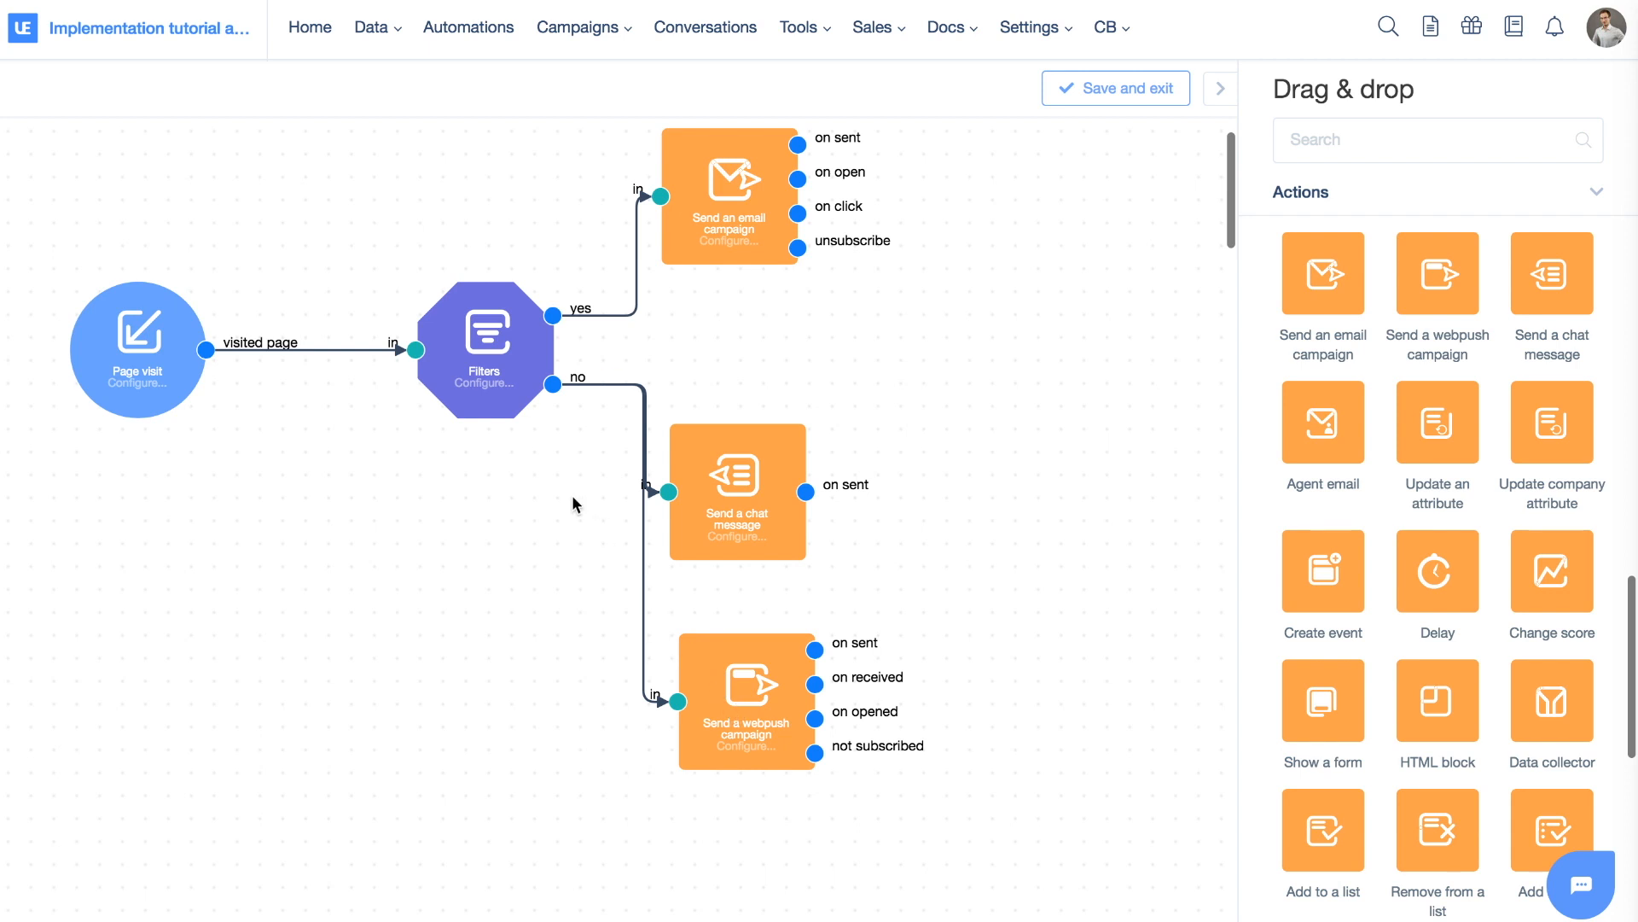
Add a second Send a chat message fed by both the chat and webpush on sent outputs
left_click_drag(723, 451, 952, 251)
left_click_drag(751, 673, 985, 460)
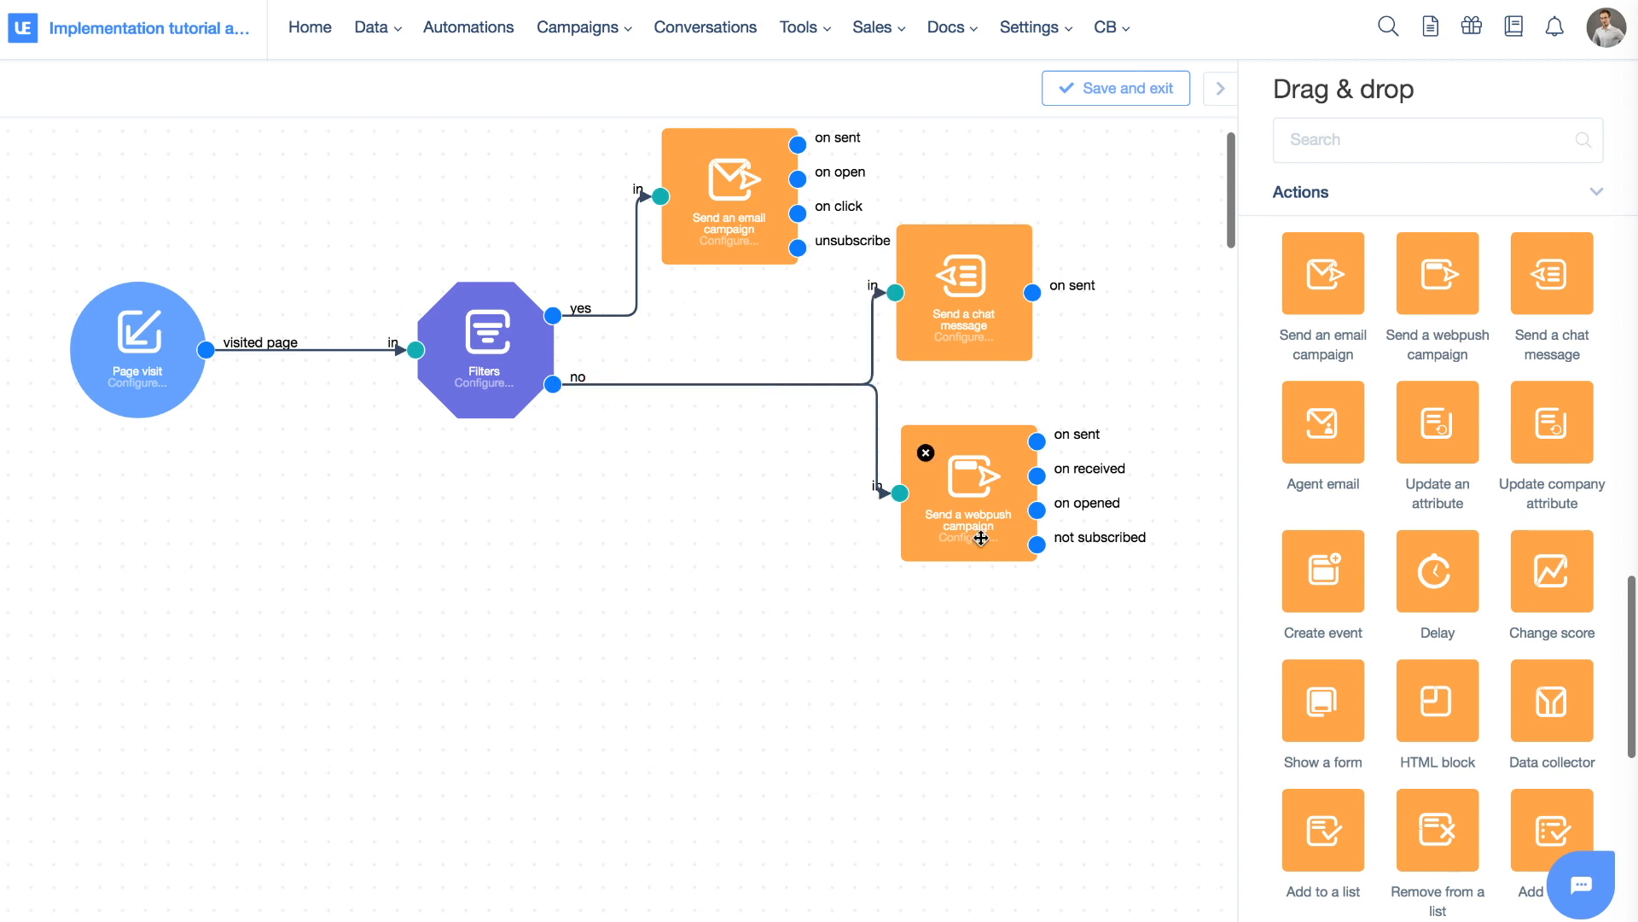
scroll(986, 544, "right", 5)
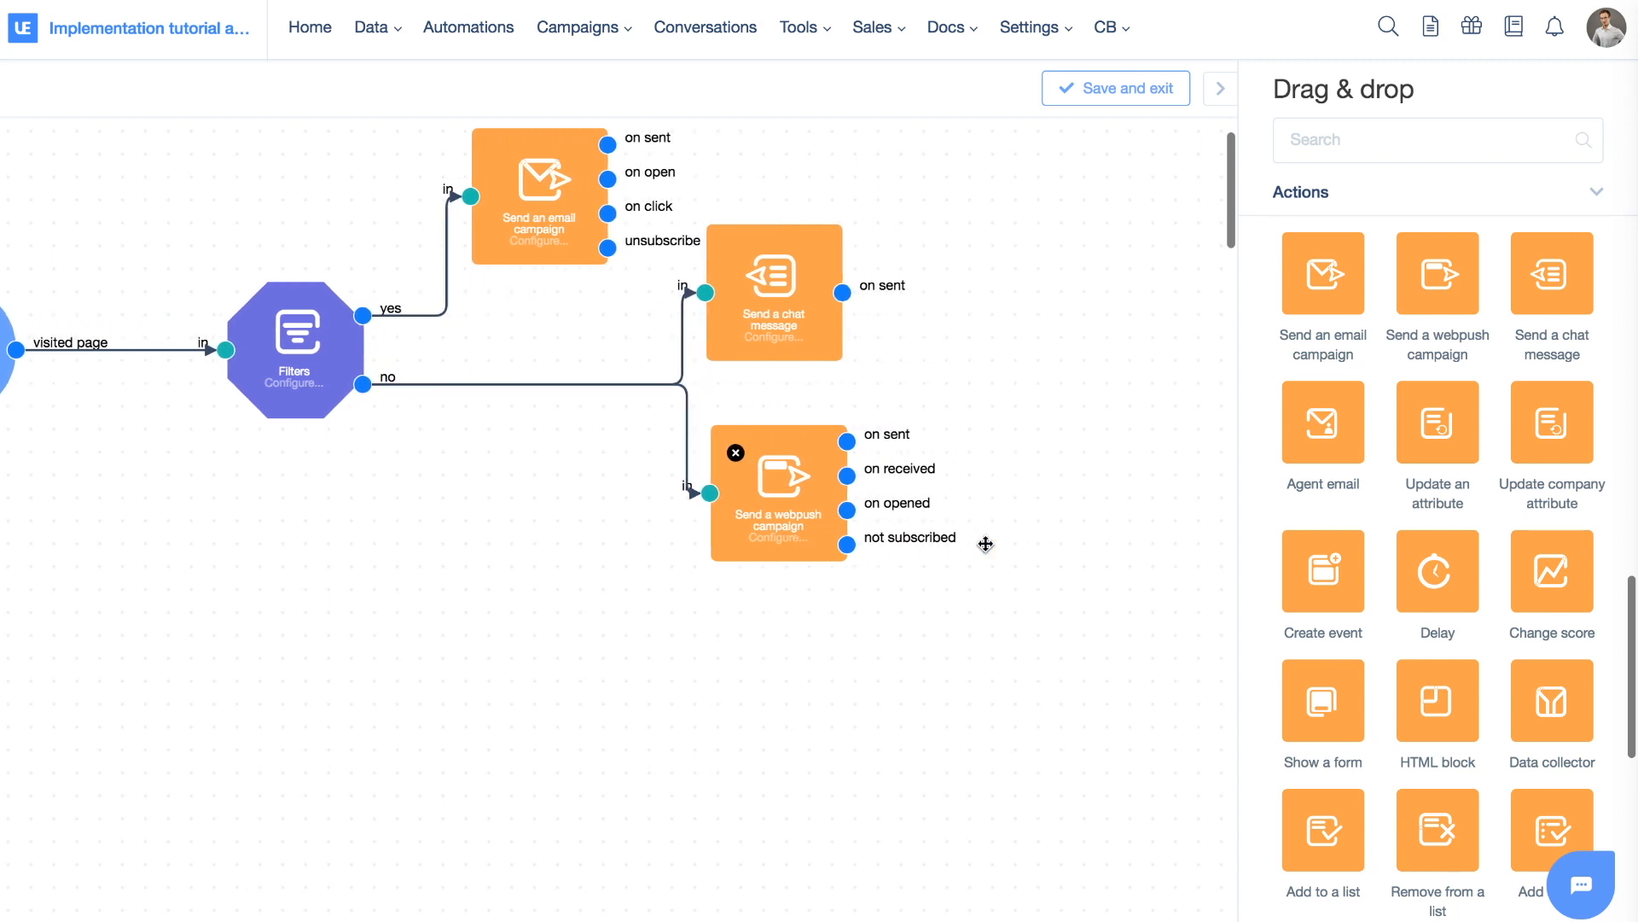
left_click_drag(1563, 290, 999, 372)
left_click_drag(794, 293, 833, 318)
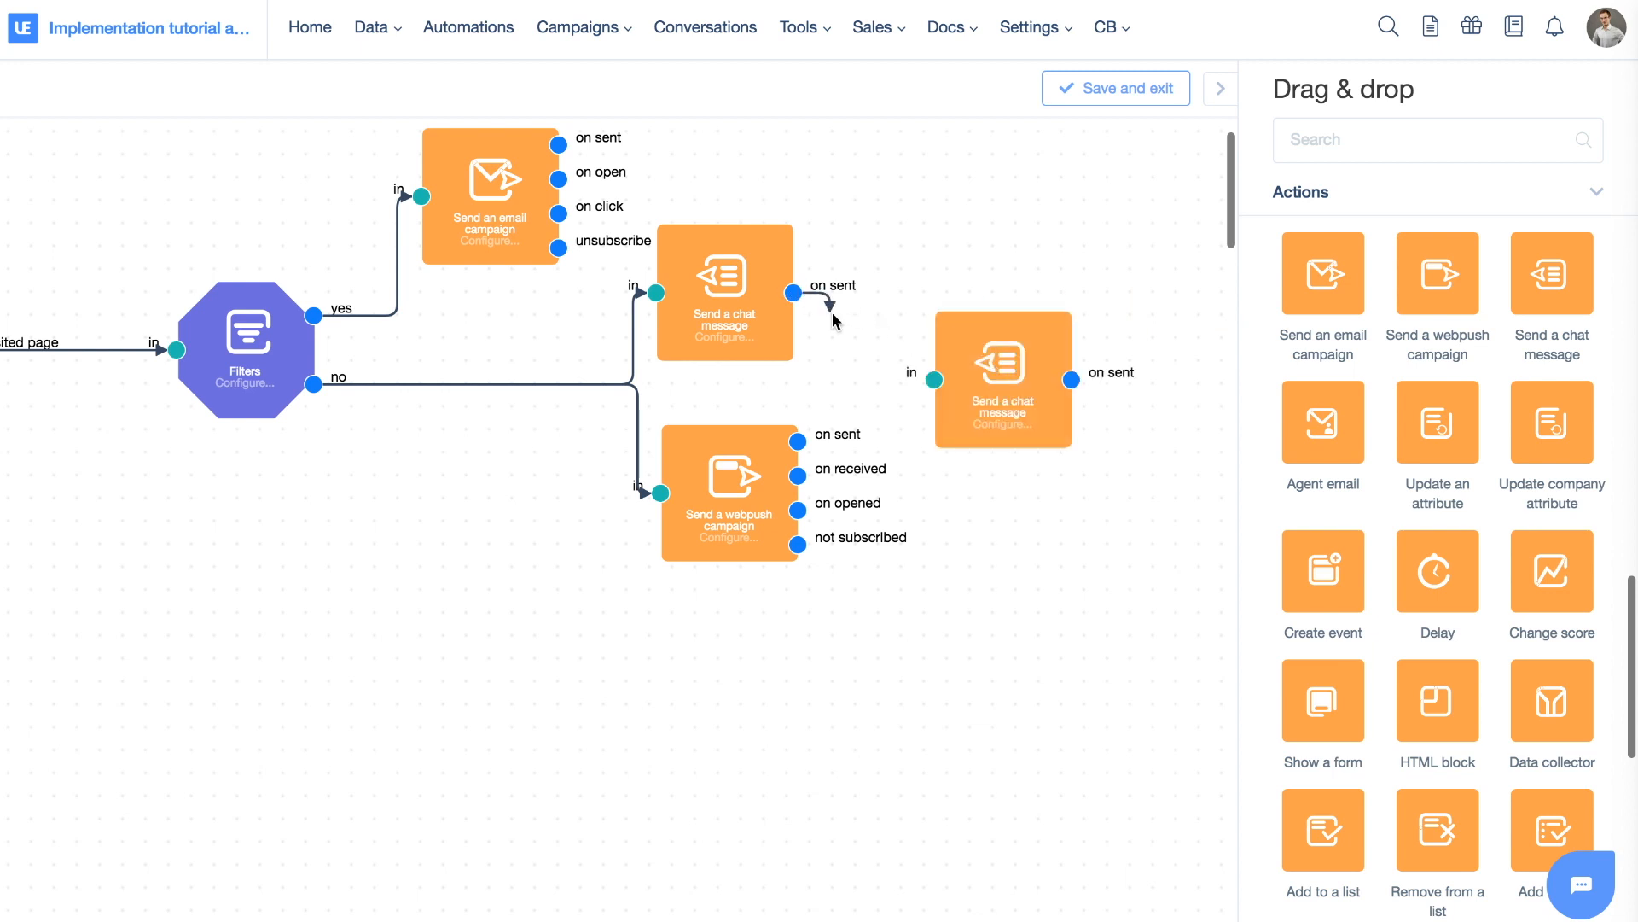
left_click_drag(798, 441, 1012, 389)
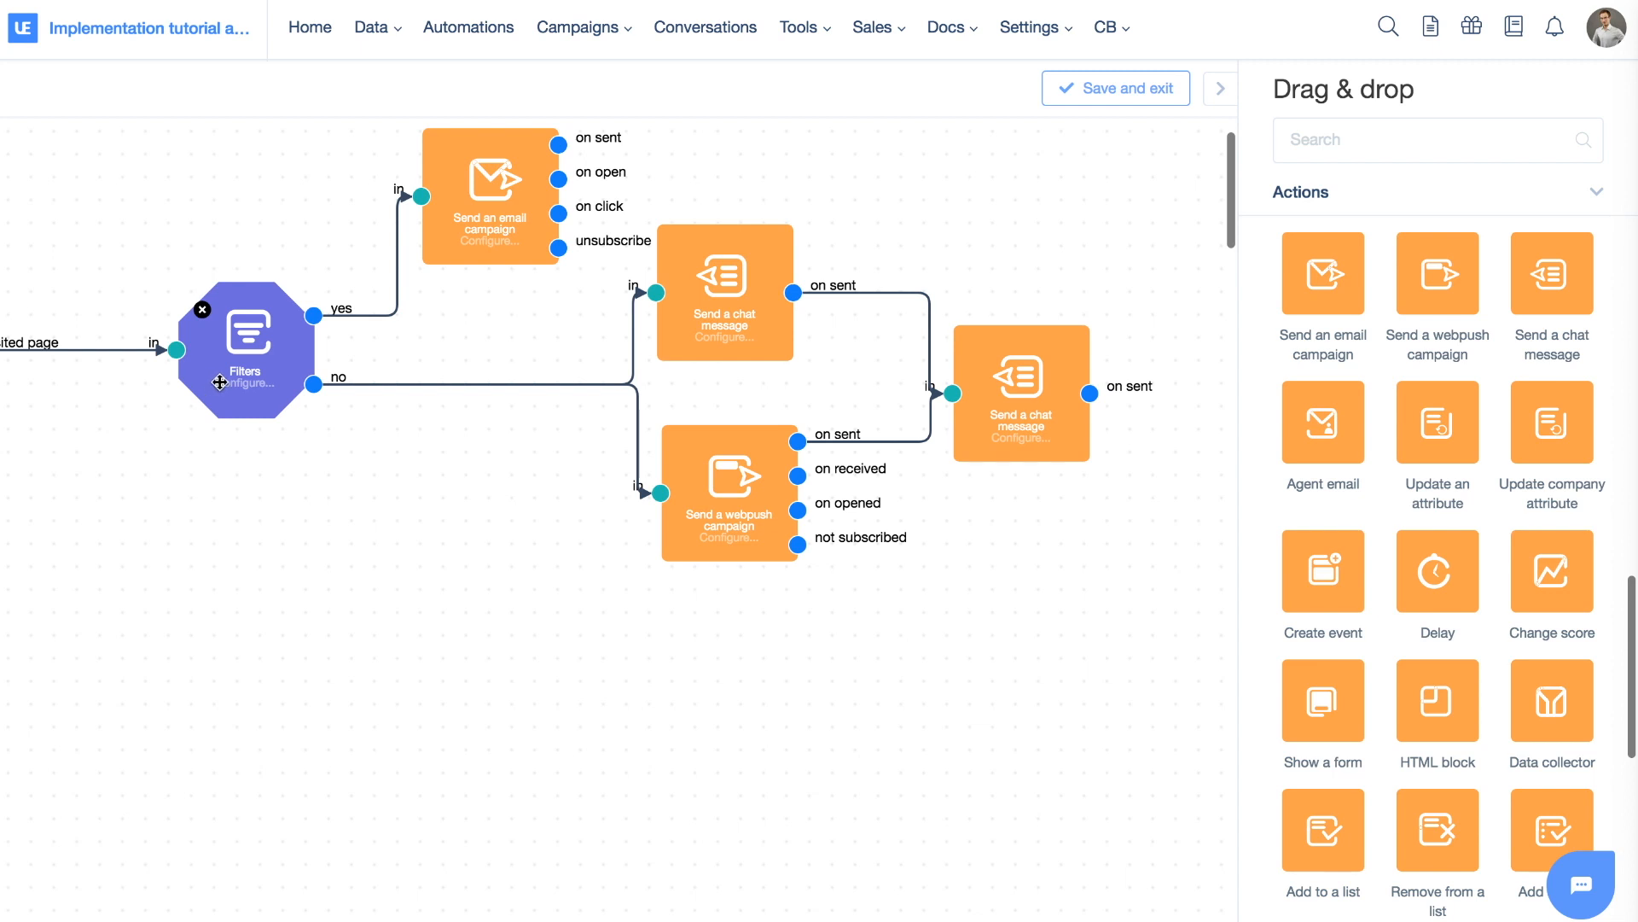
mouse_move(730, 302)
mouse_move(829, 447)
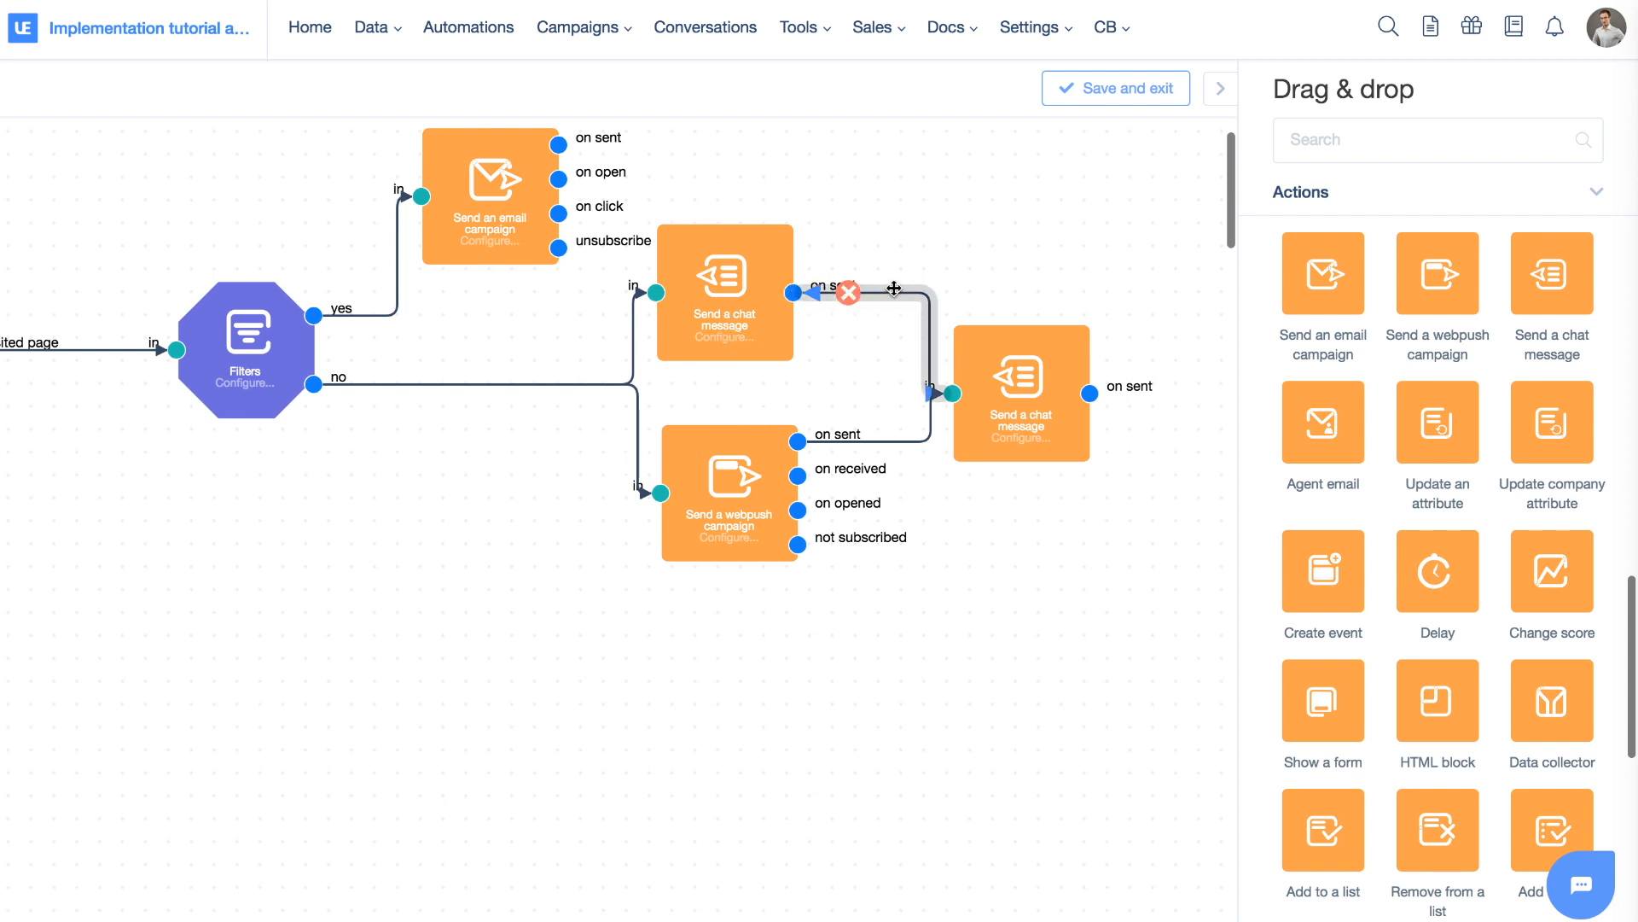
scroll(944, 710, "left", 3)
scroll(944, 711, "up", 1)
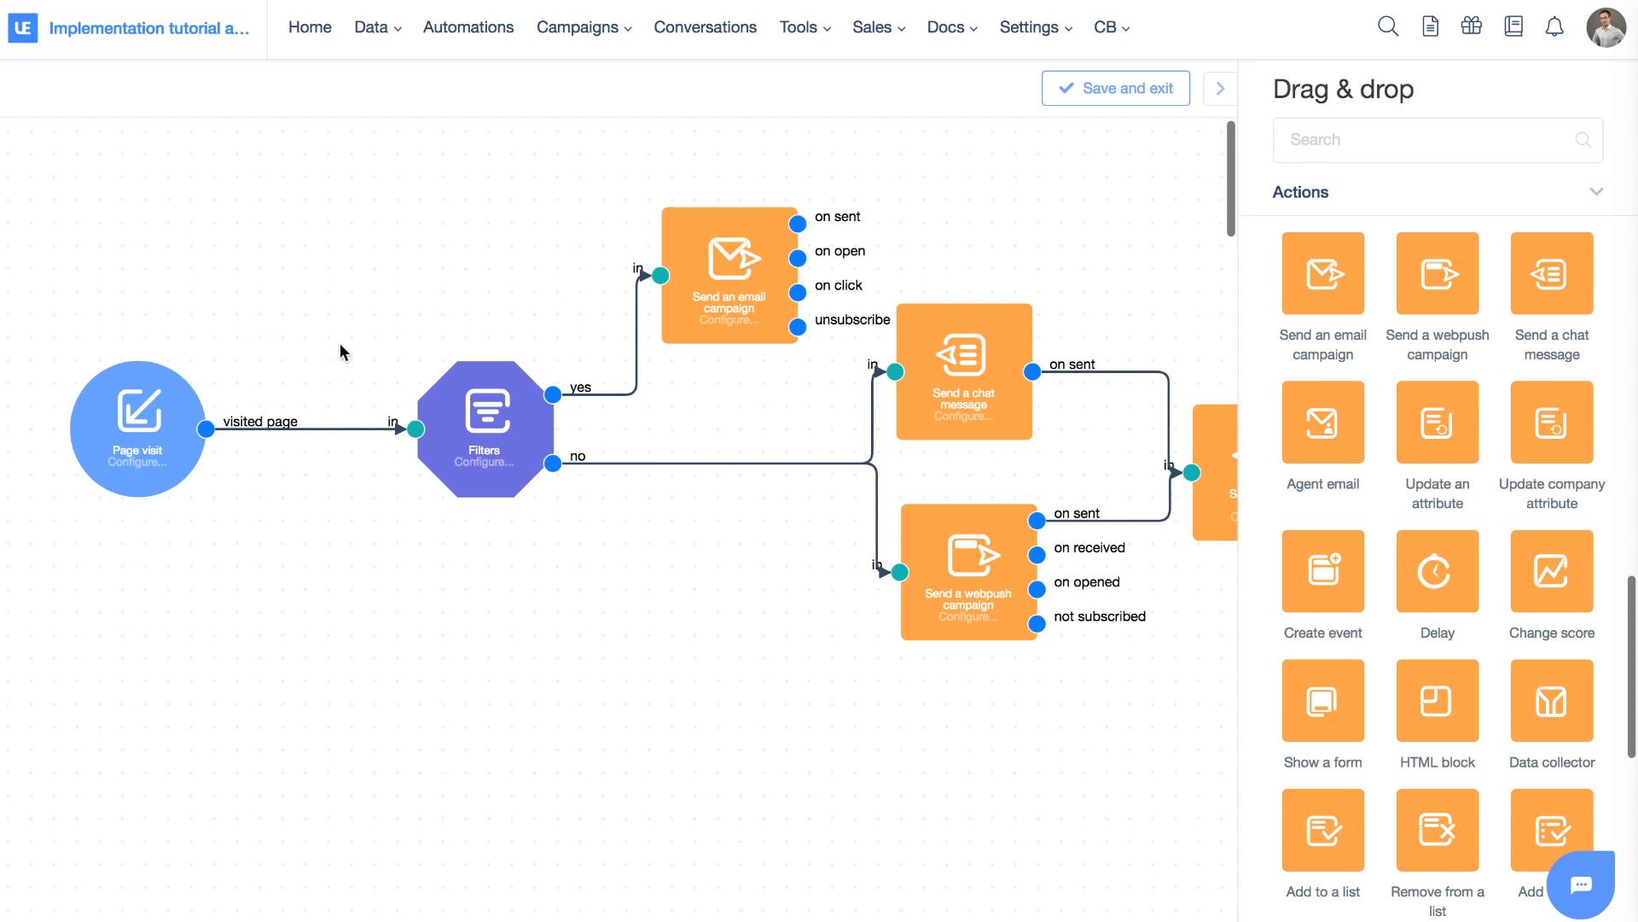
Delete the Filters condition and all action nodes, leaving only Page visit
left_click(447, 405)
left_click(687, 236)
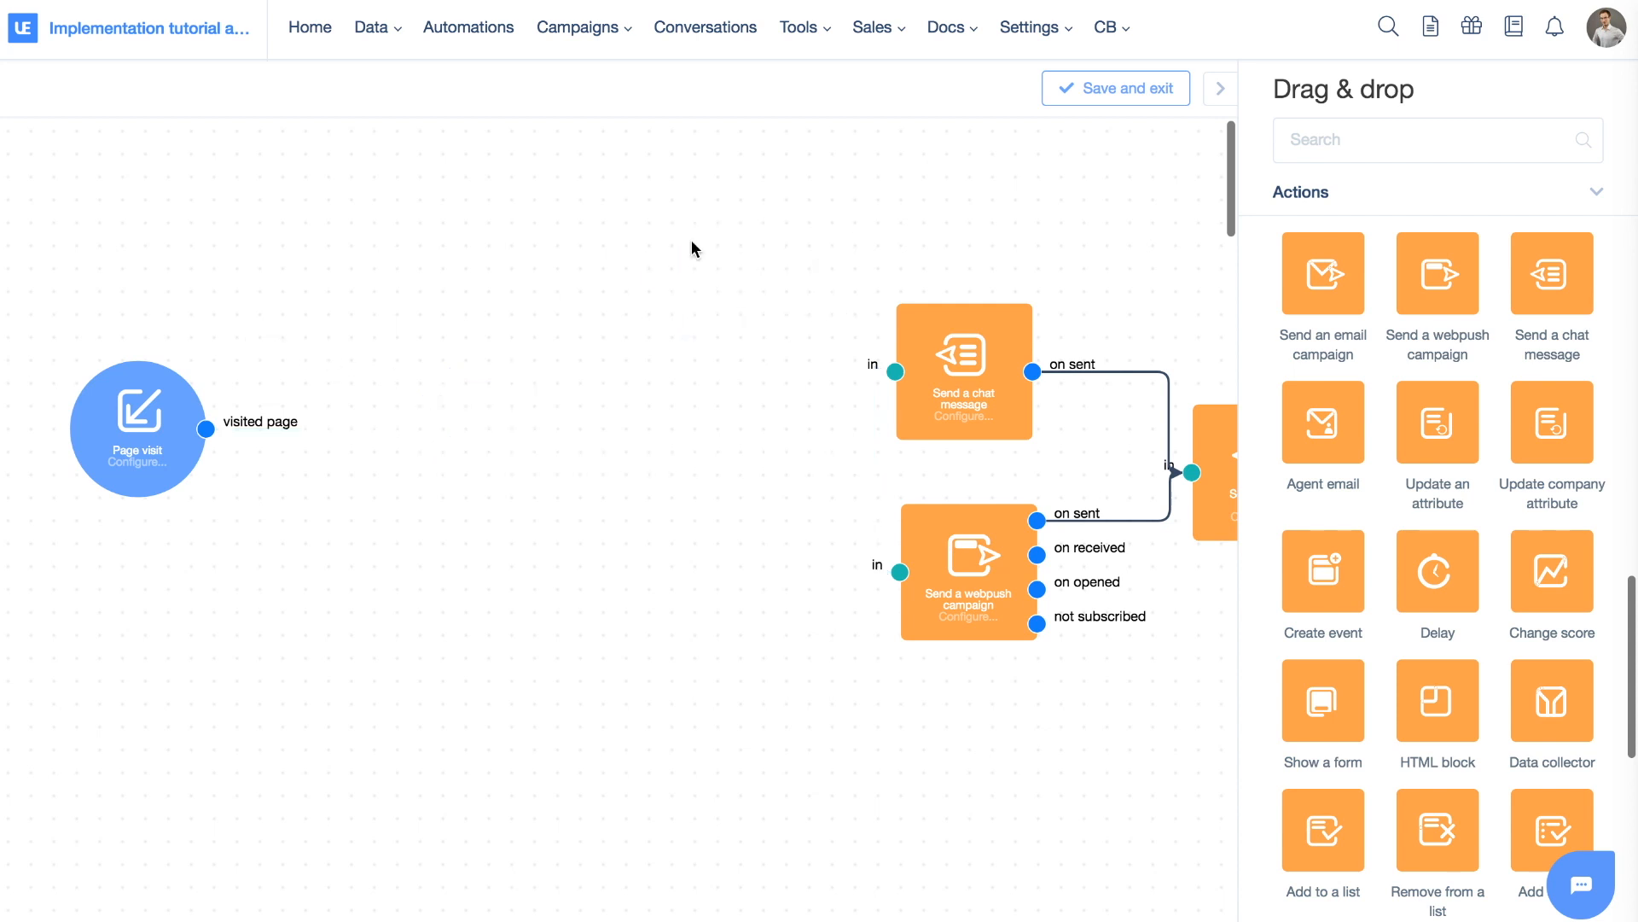
left_click(928, 533)
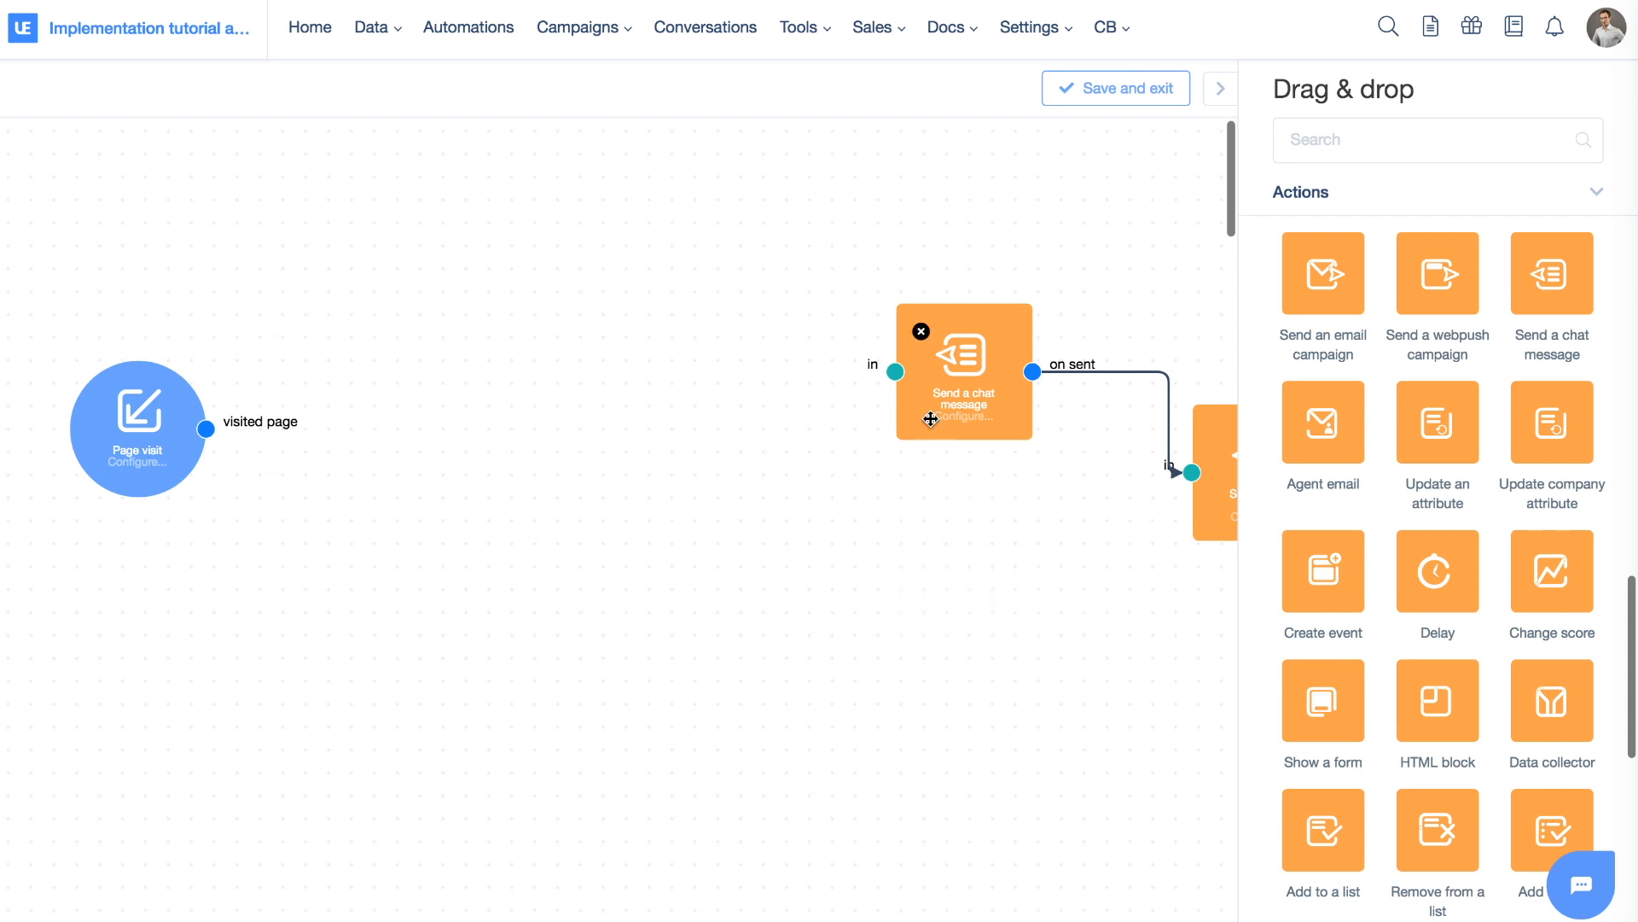
left_click(921, 323)
mouse_move(1217, 427)
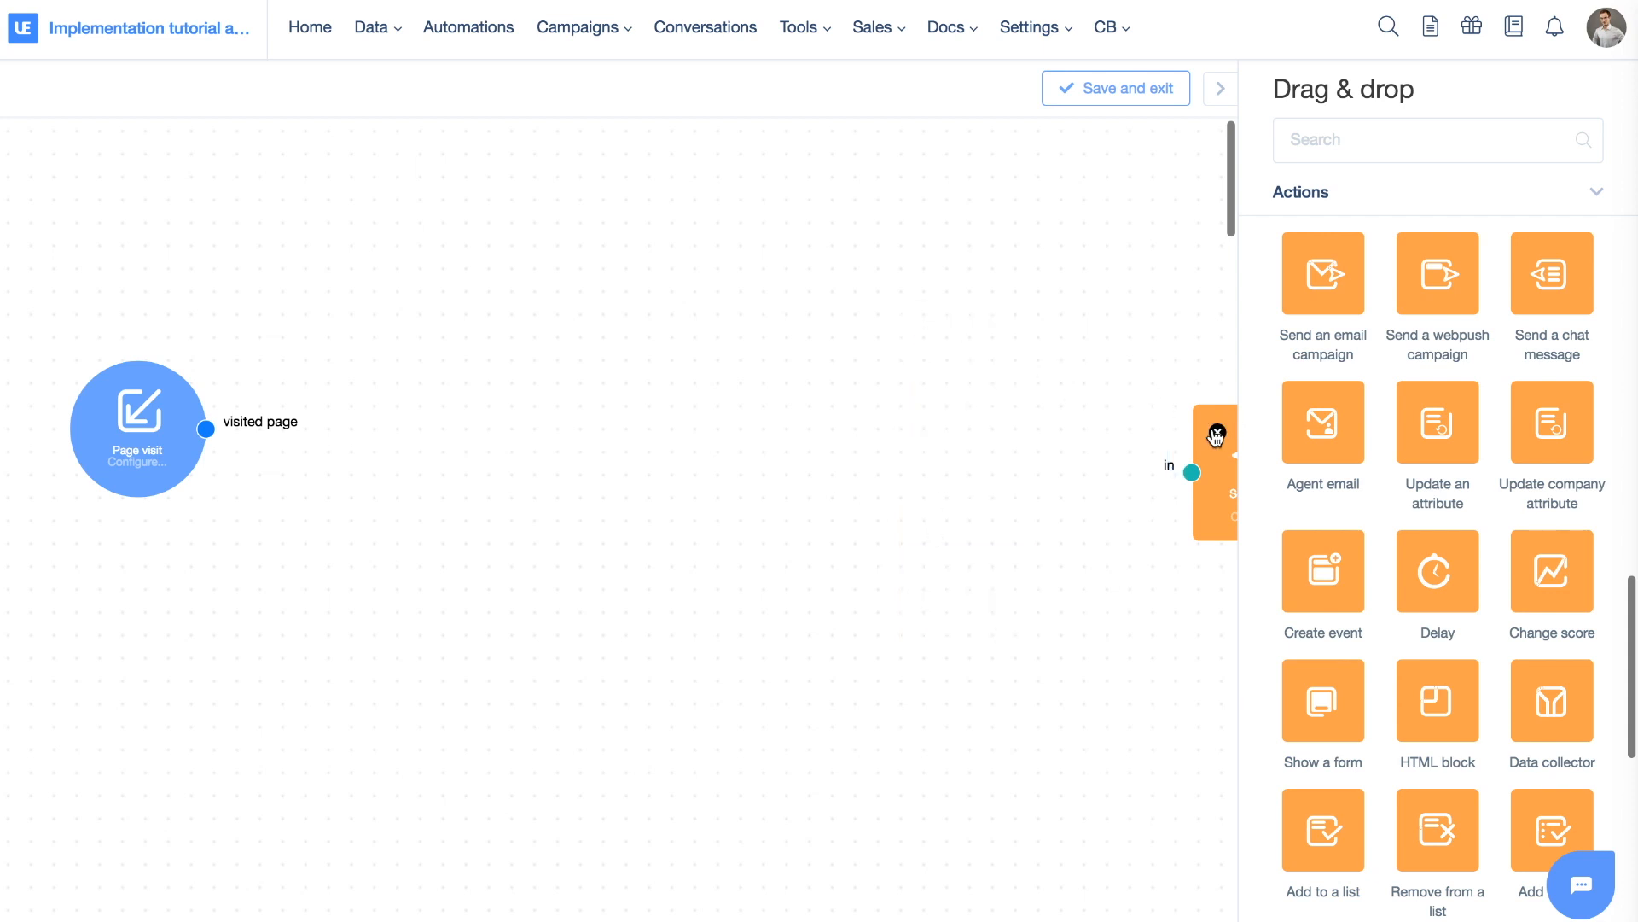
left_click(1218, 433)
Move Page visit to the top left and add an On date & time trigger below it
scroll(1472, 490, "up", 10)
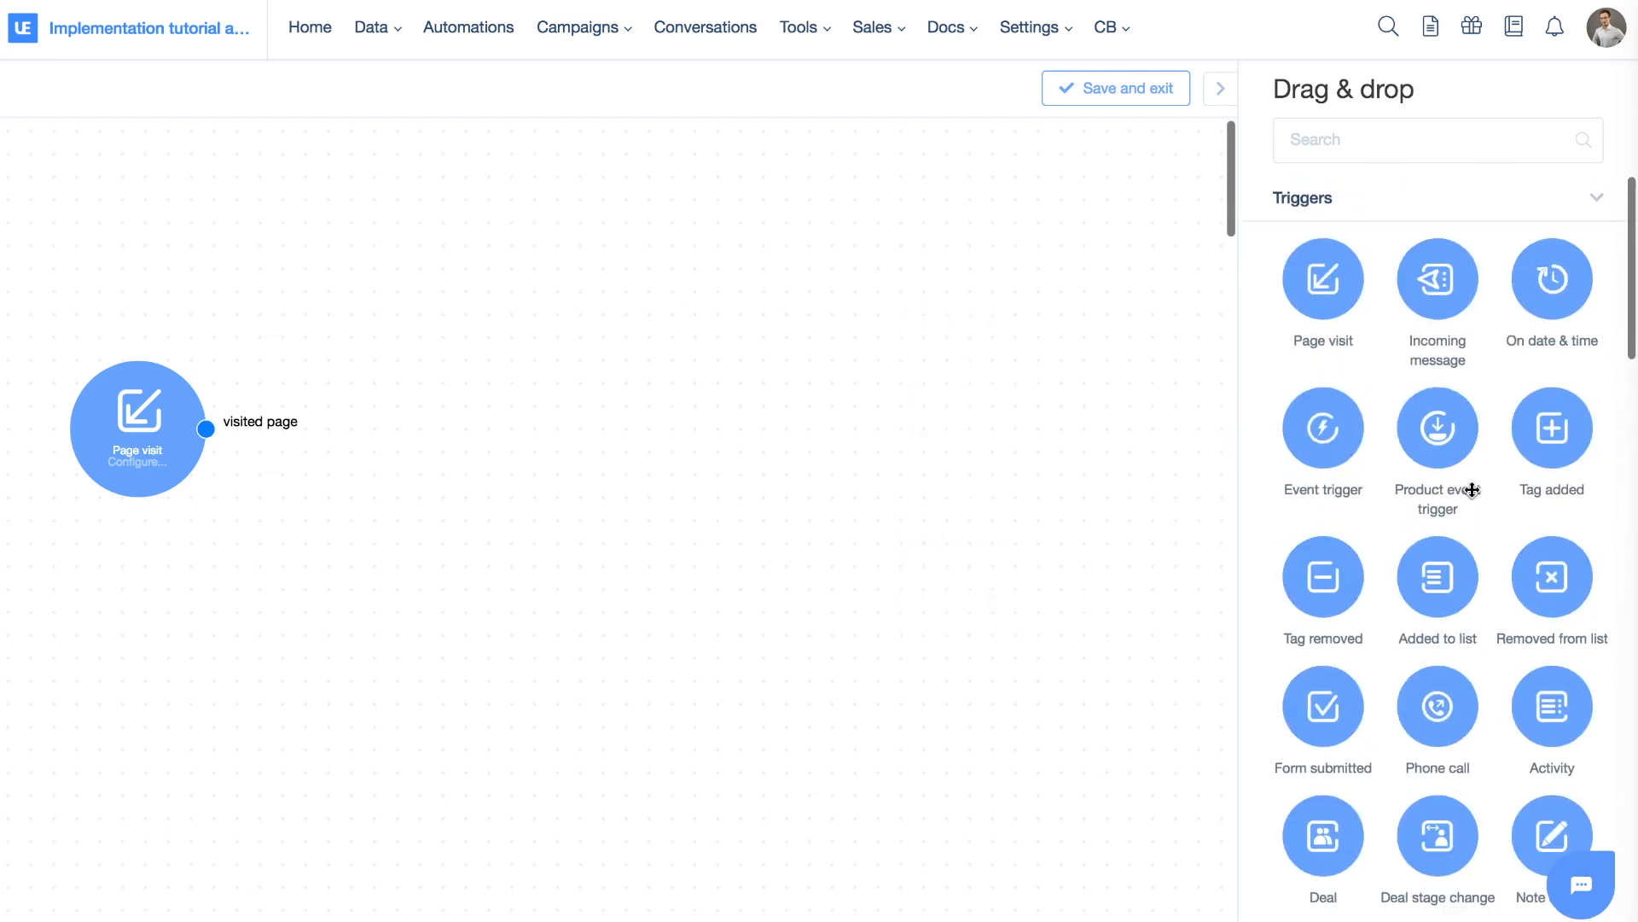
mouse_move(128, 388)
left_click_drag(135, 459, 138, 262)
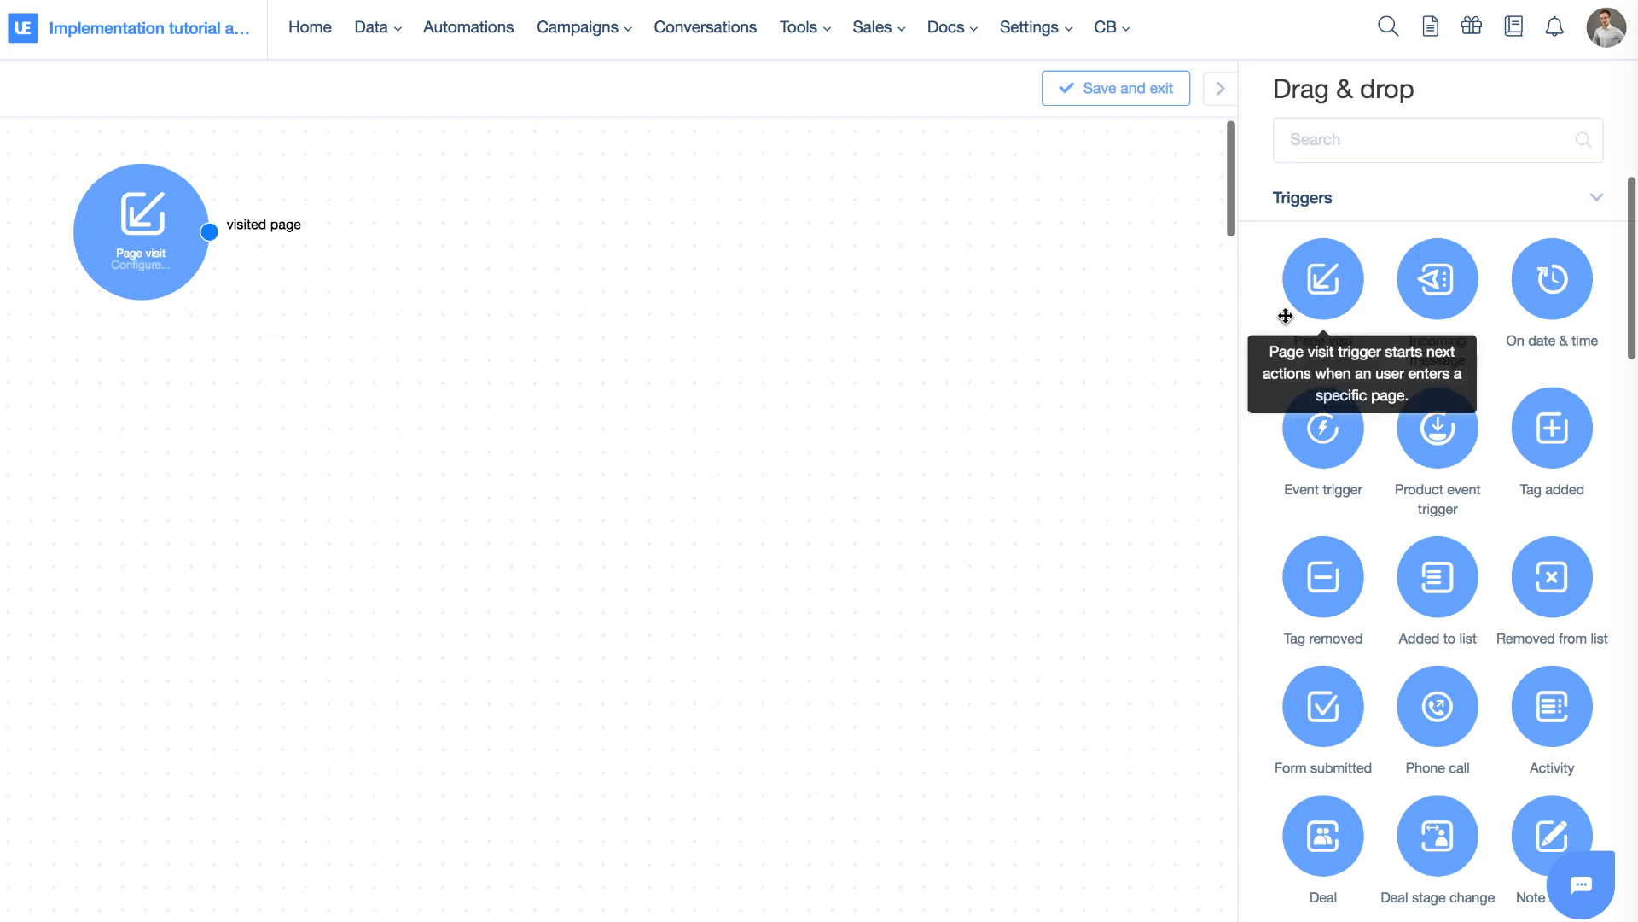
left_click_drag(1553, 285, 131, 391)
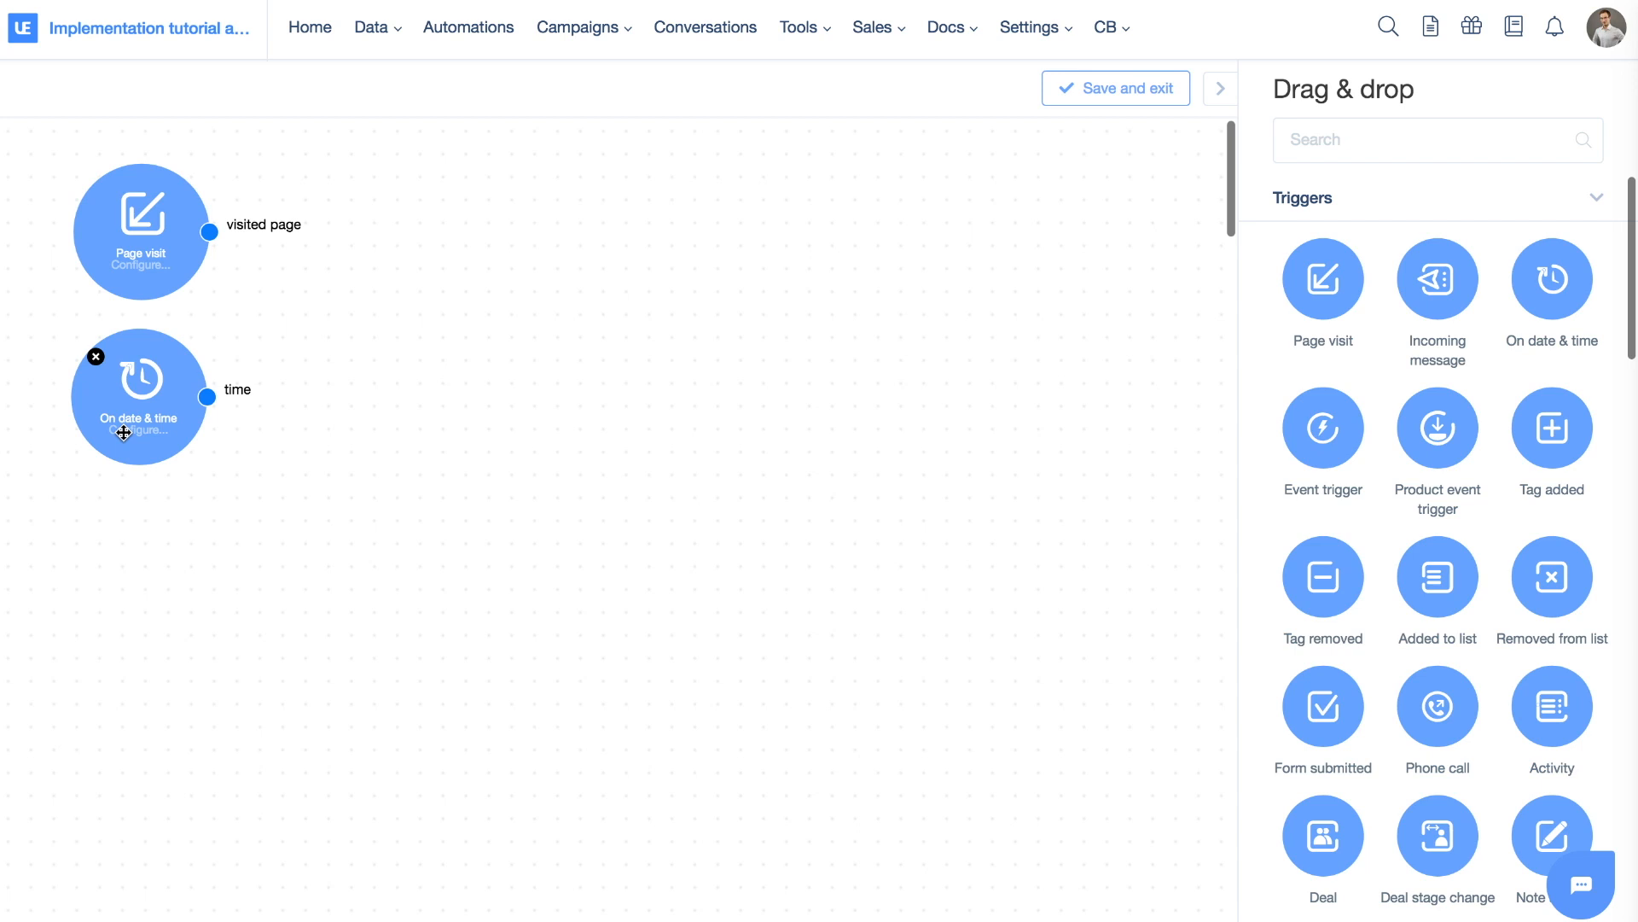
Review the On date & time trigger's settings and close them unchanged
left_click(141, 385)
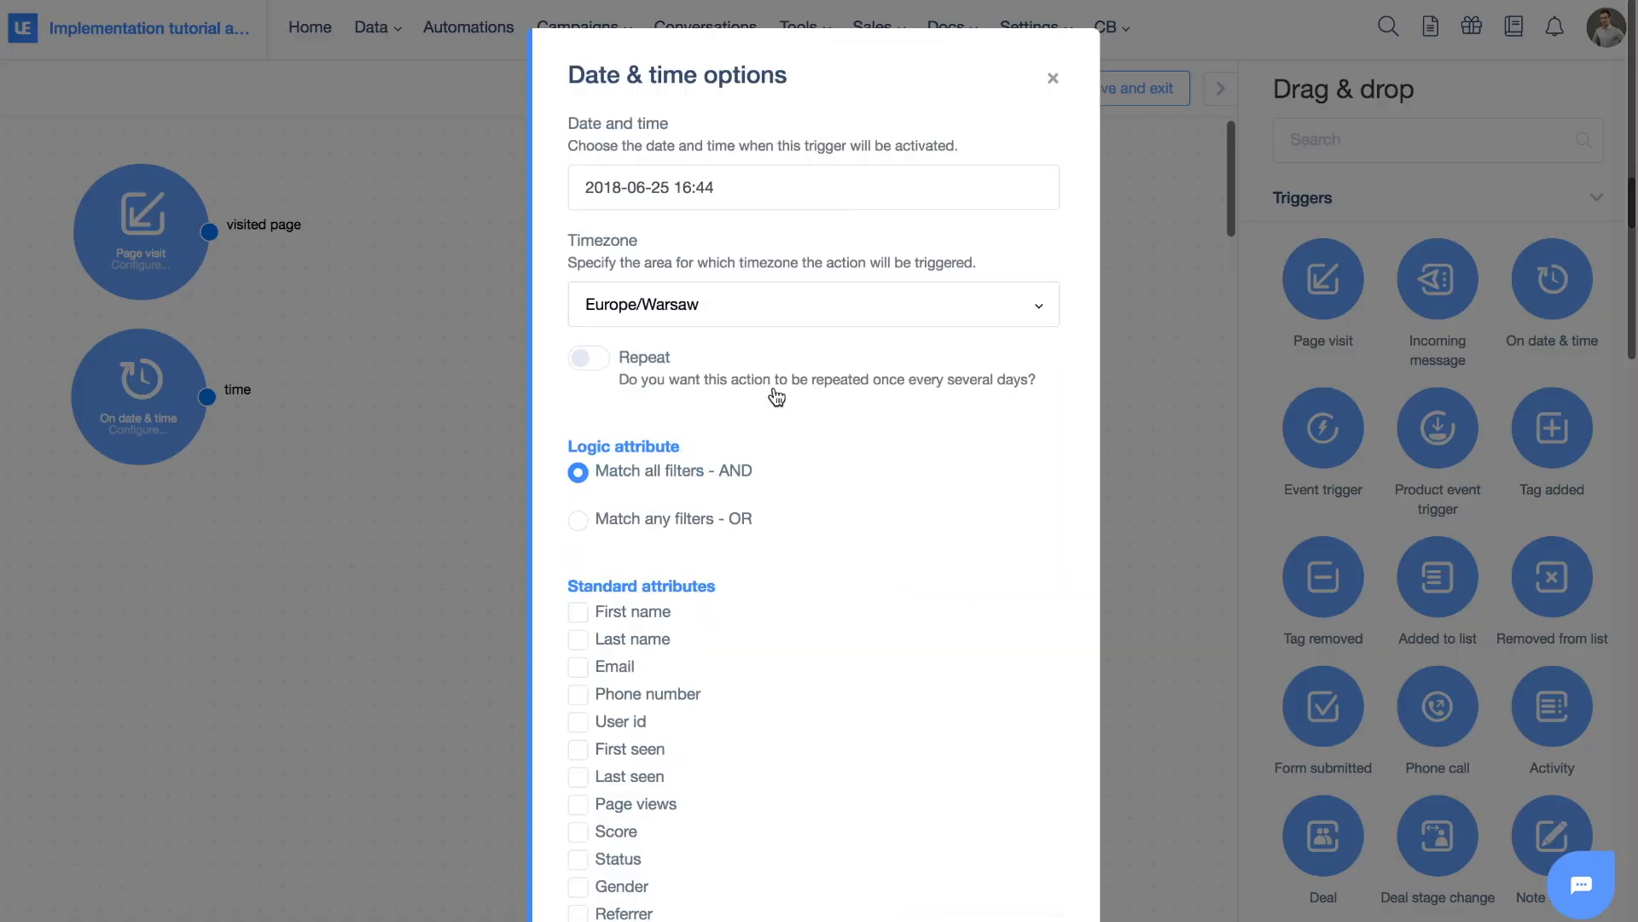
scroll(683, 388, "down", 4)
scroll(655, 588, "up", 4)
left_click(1052, 82)
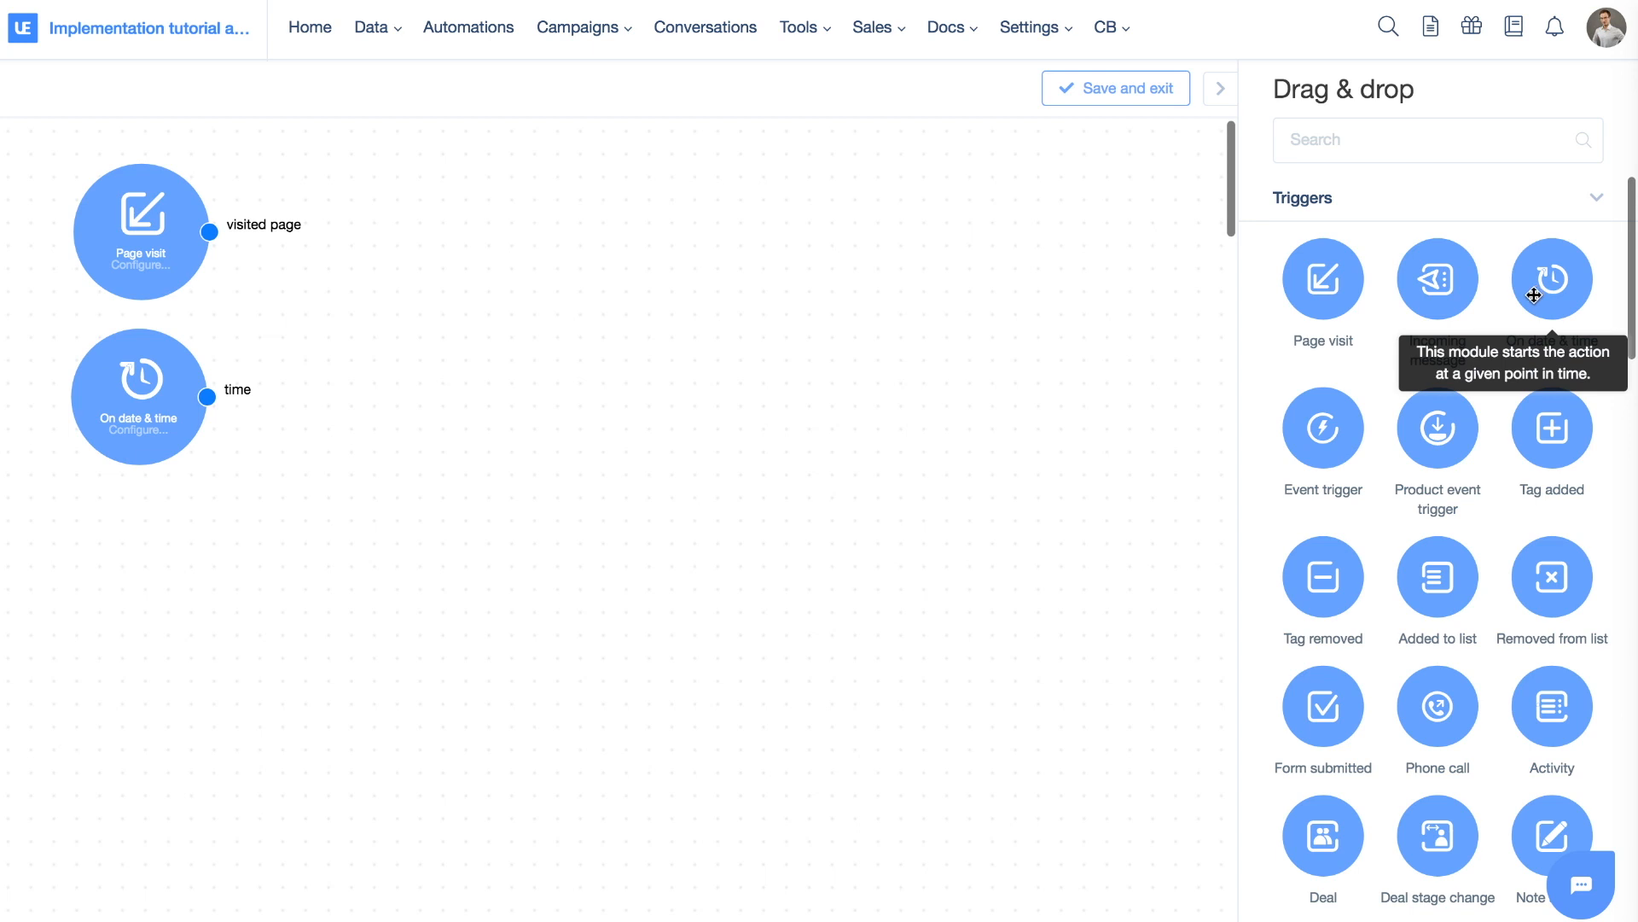
Add an Event trigger below the On date & time trigger
left_click_drag(1296, 456, 136, 559)
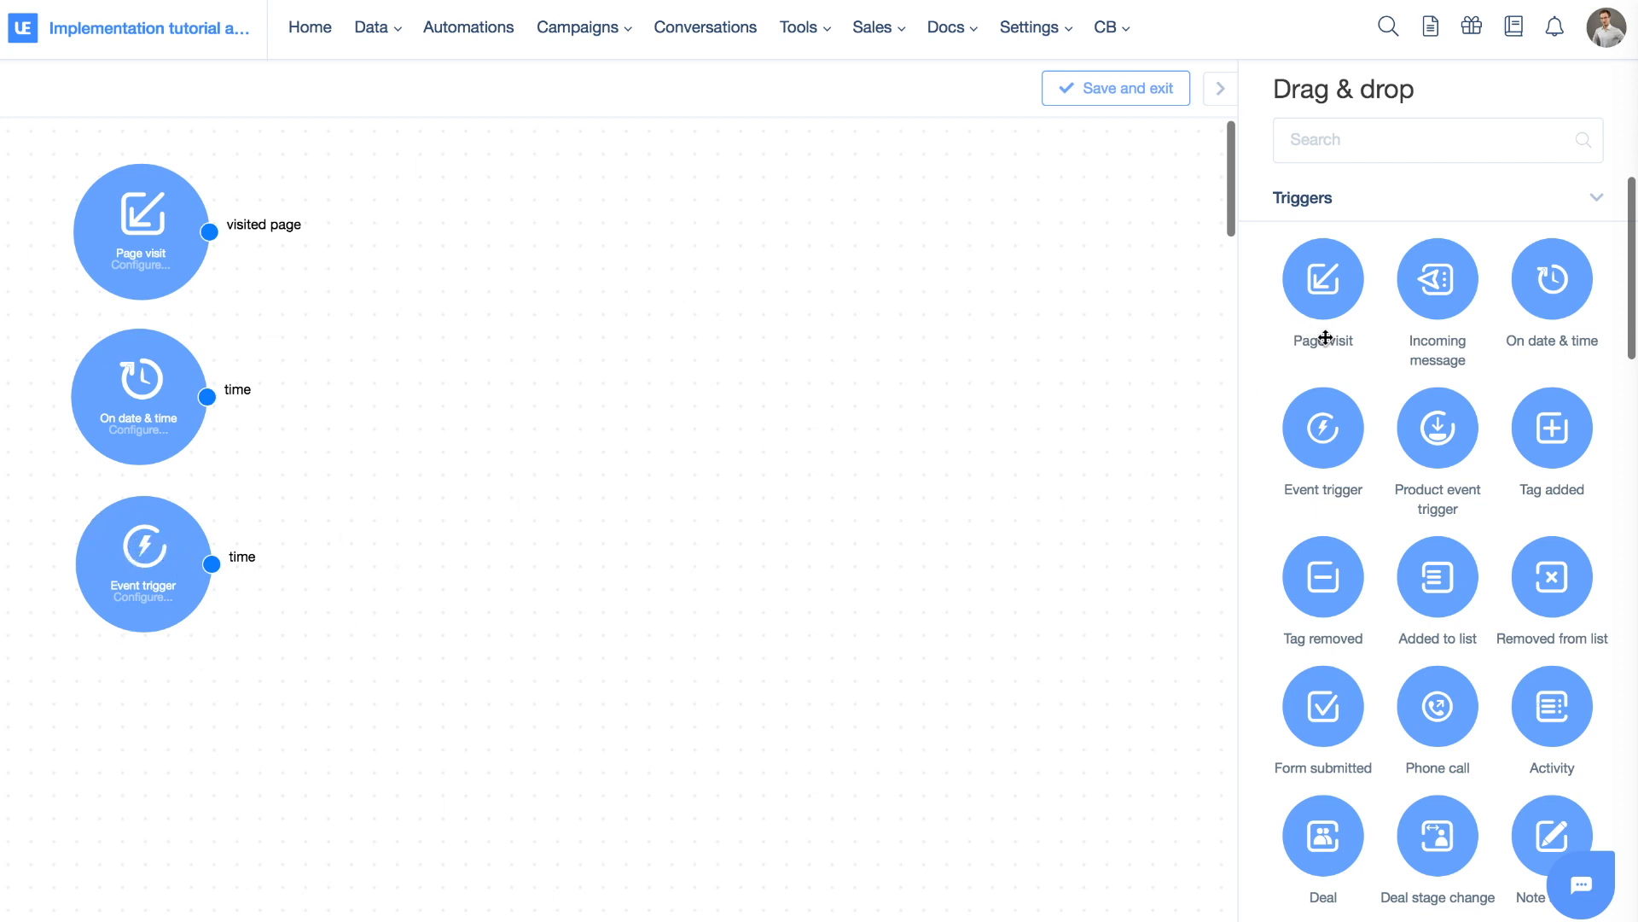
scroll(1357, 453, "down", 2)
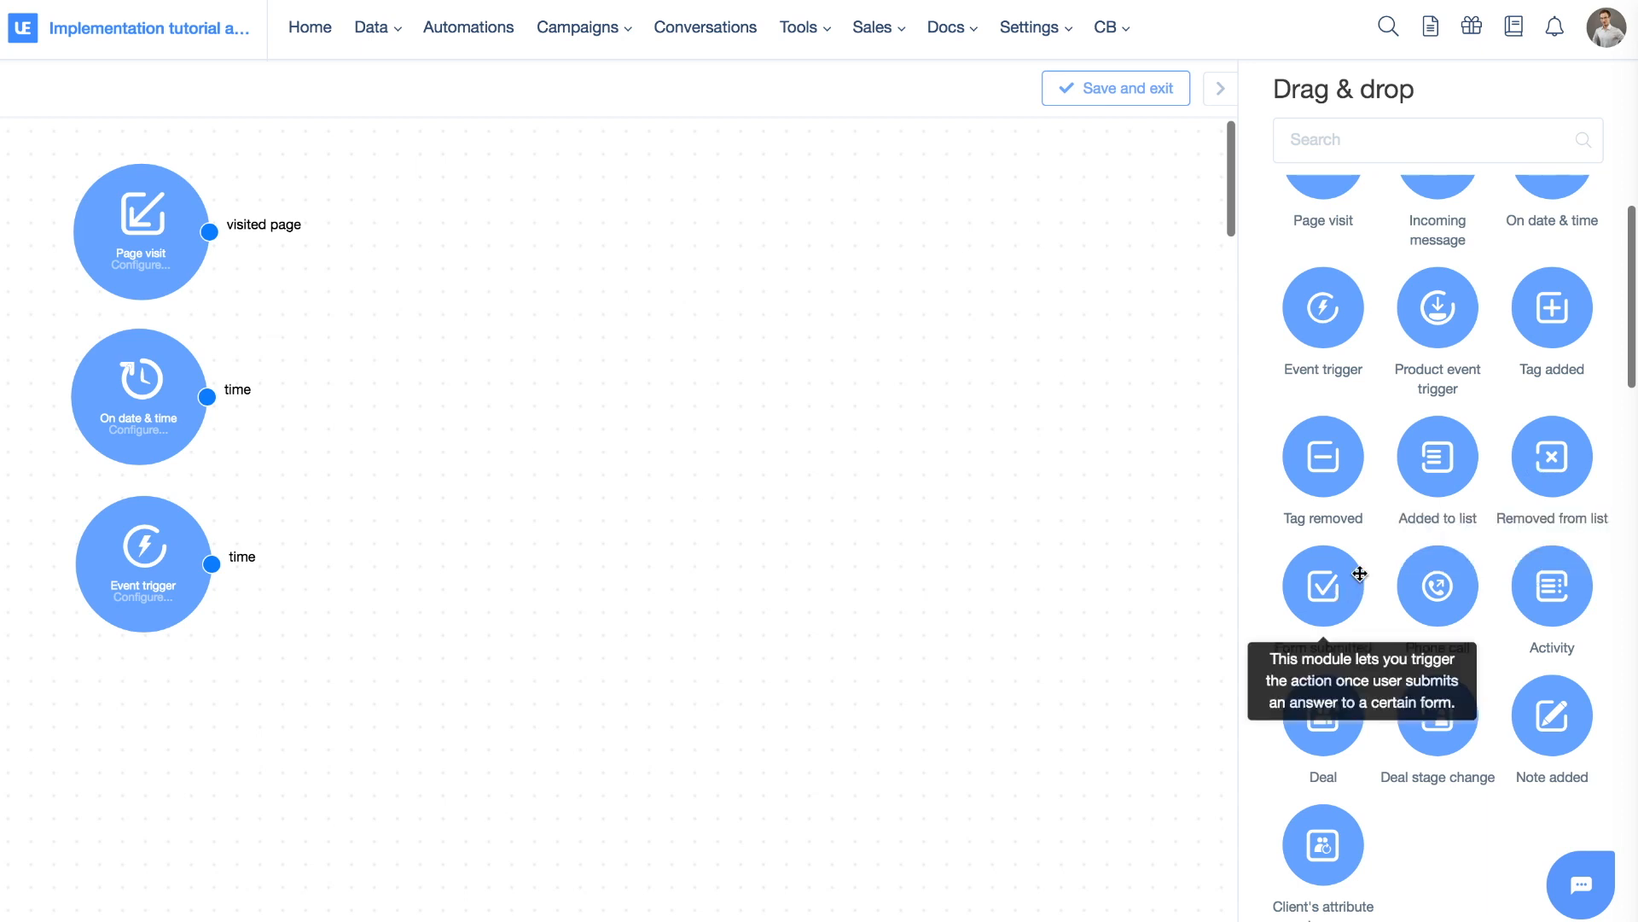
scroll(1452, 412, "down", 4)
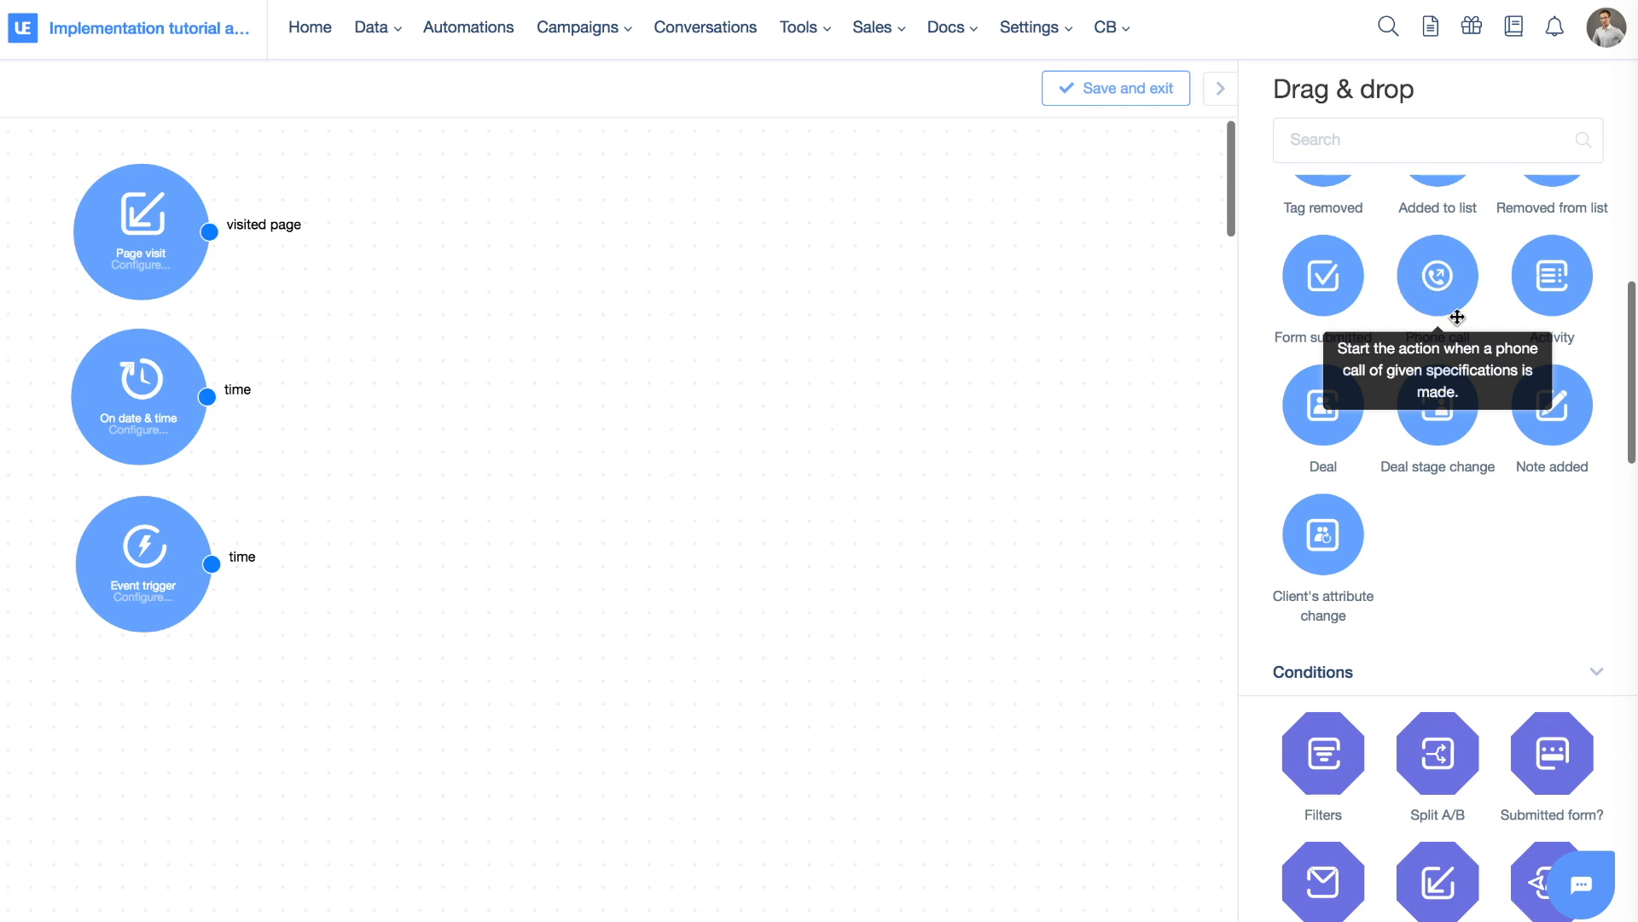
Add a Phone call trigger beside Page visit, check its Status options, and close it unconfigured
left_click_drag(1439, 301, 445, 229)
left_click(1060, 80)
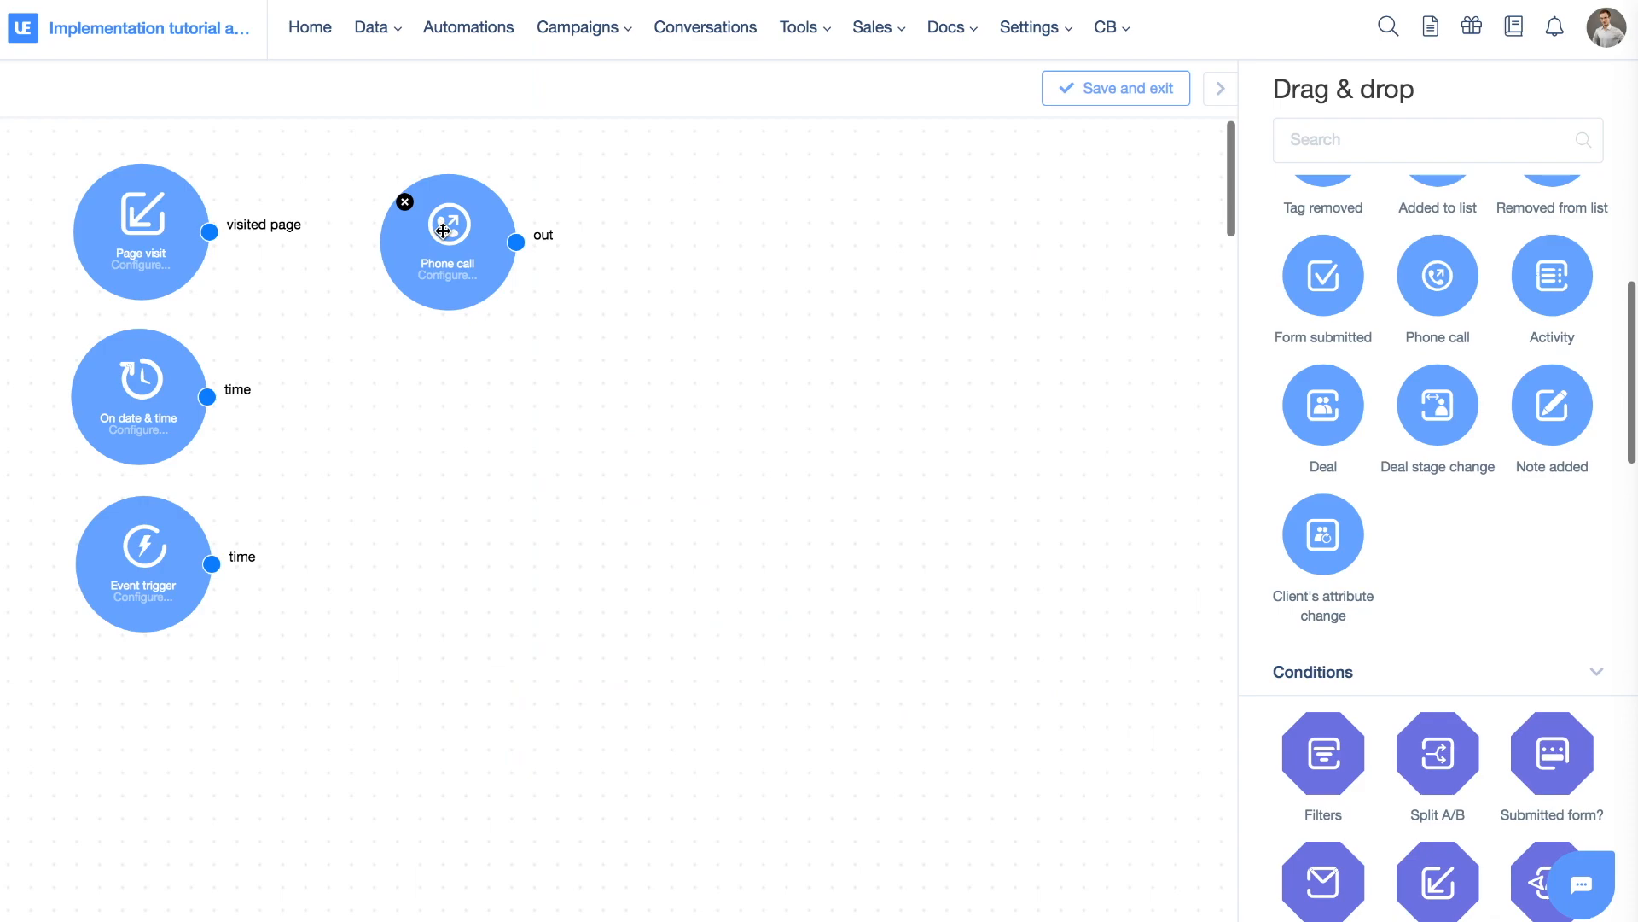
left_click(443, 230)
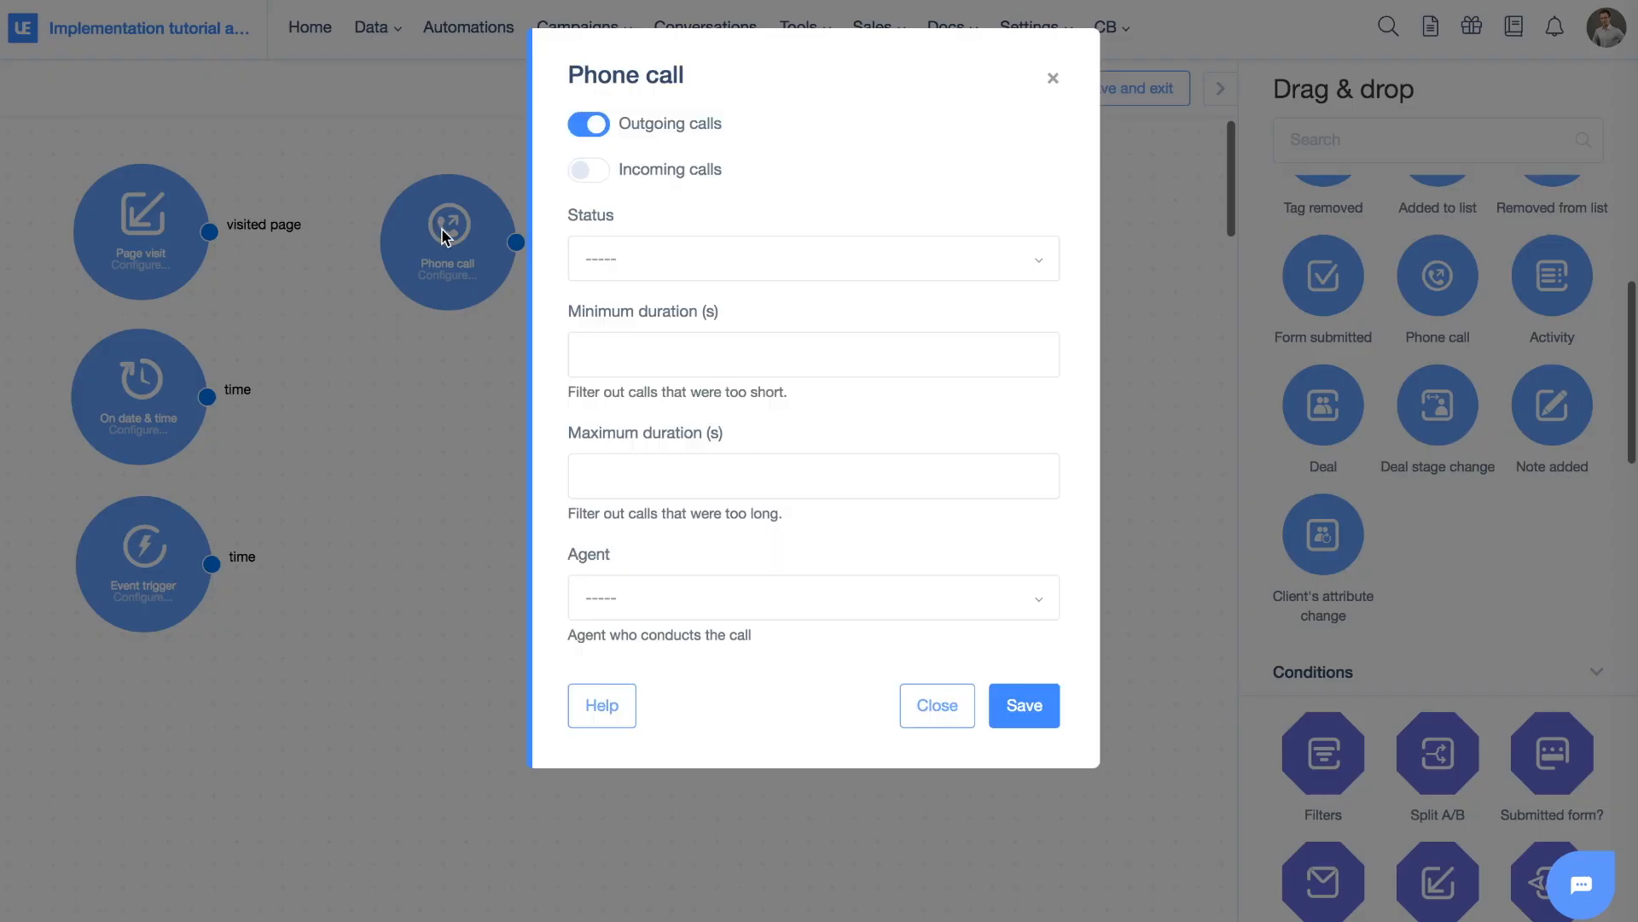
left_click(692, 261)
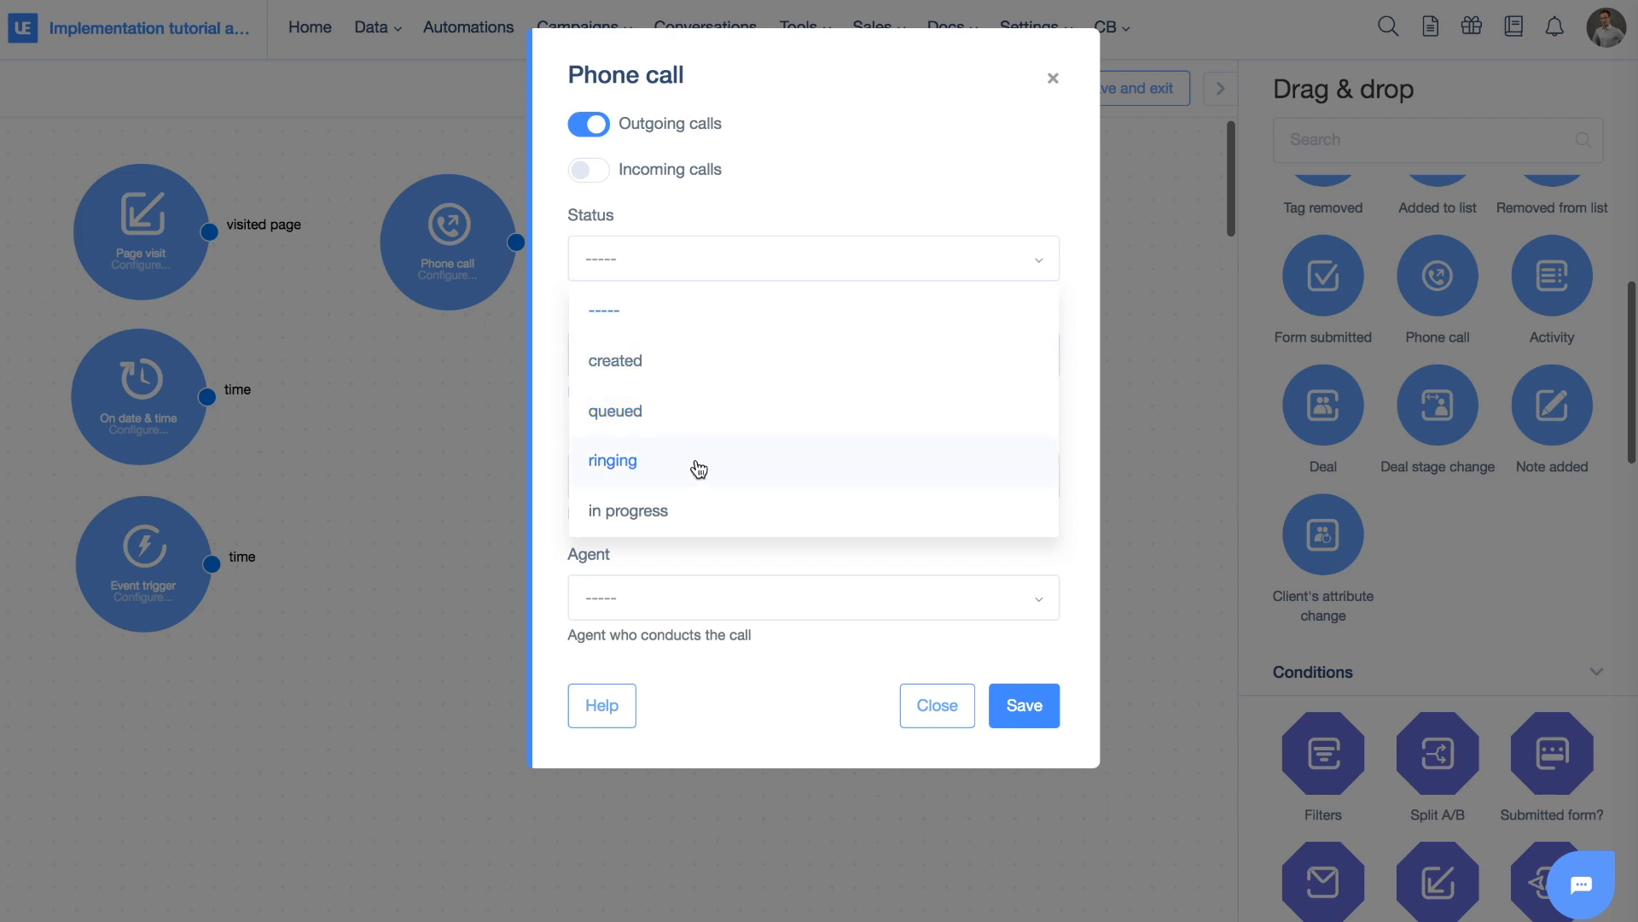
left_click(899, 200)
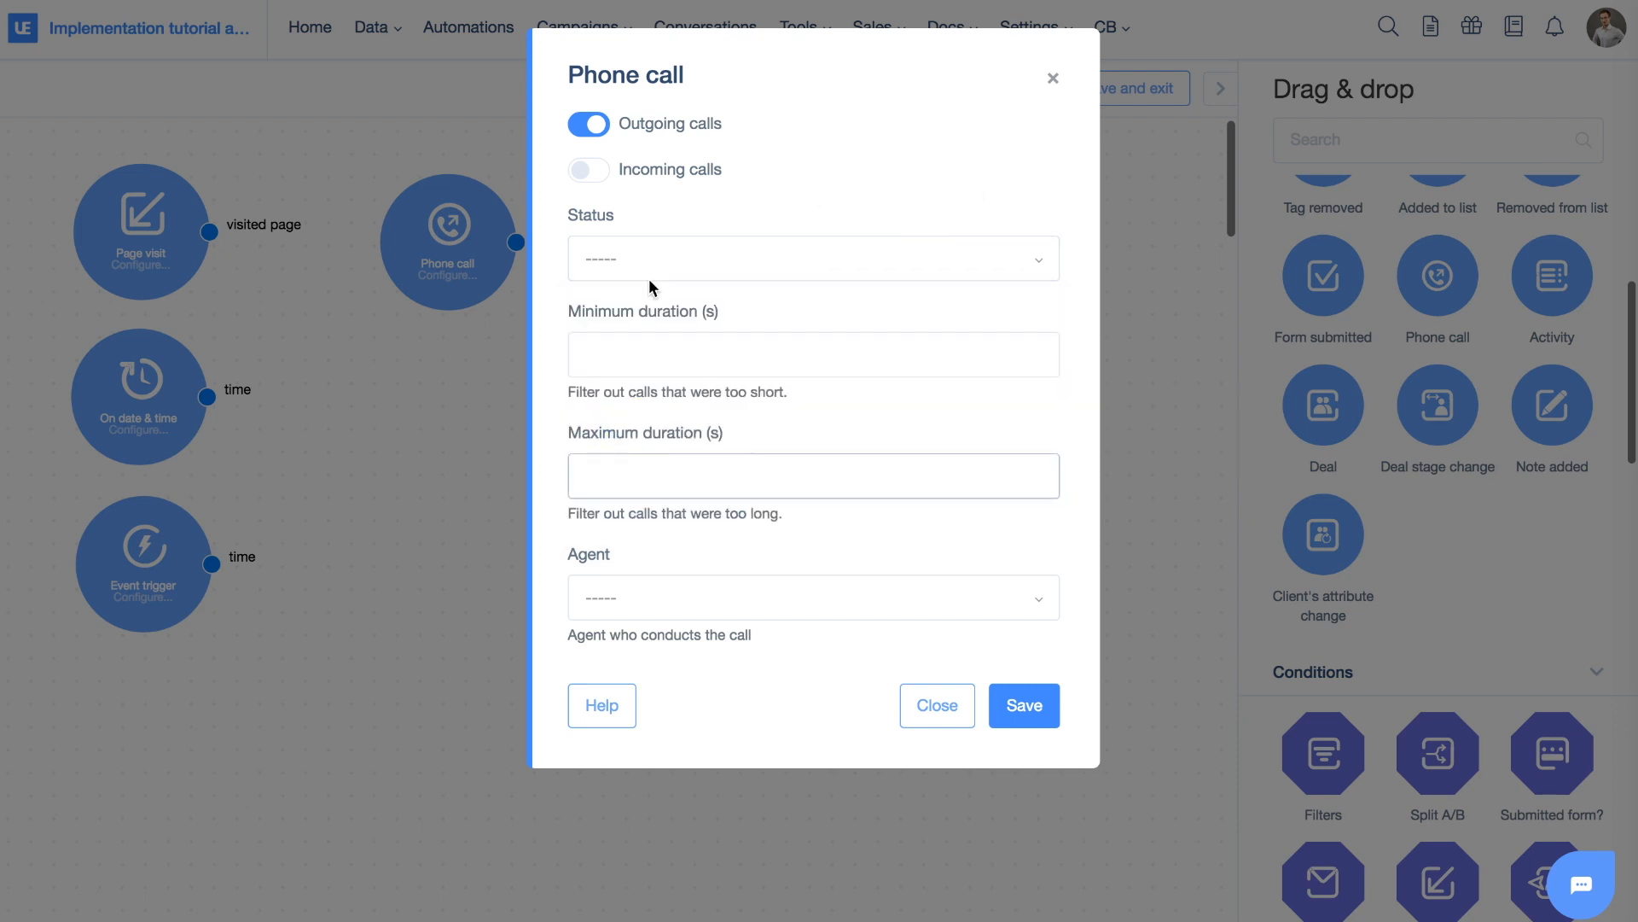
left_click(1051, 80)
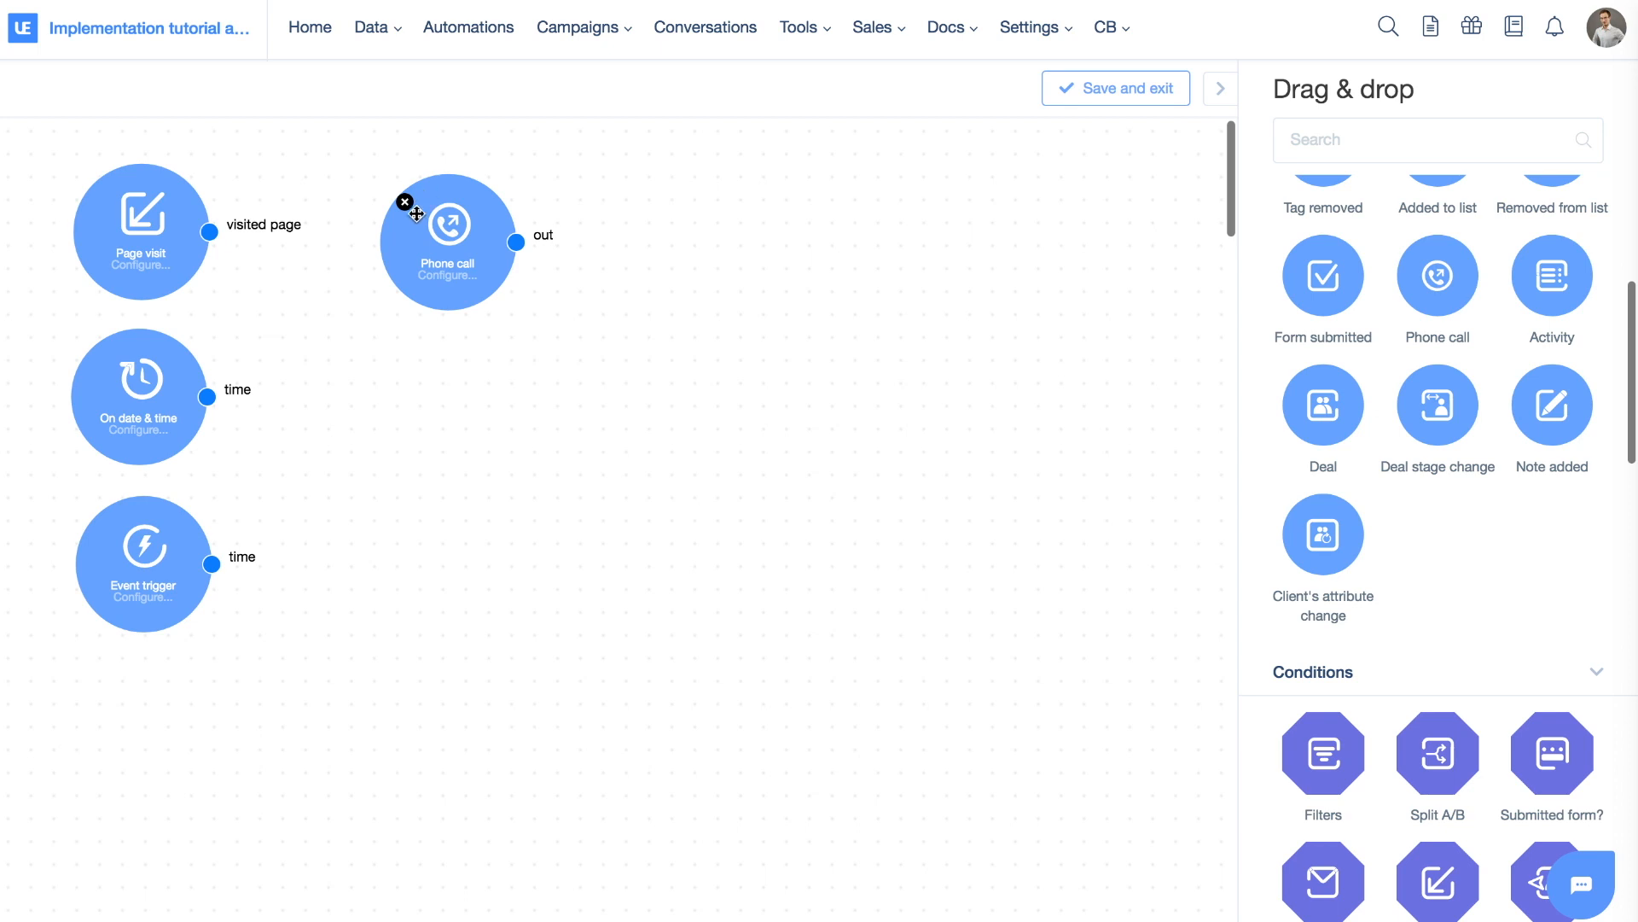
scroll(1348, 274, "down", 1)
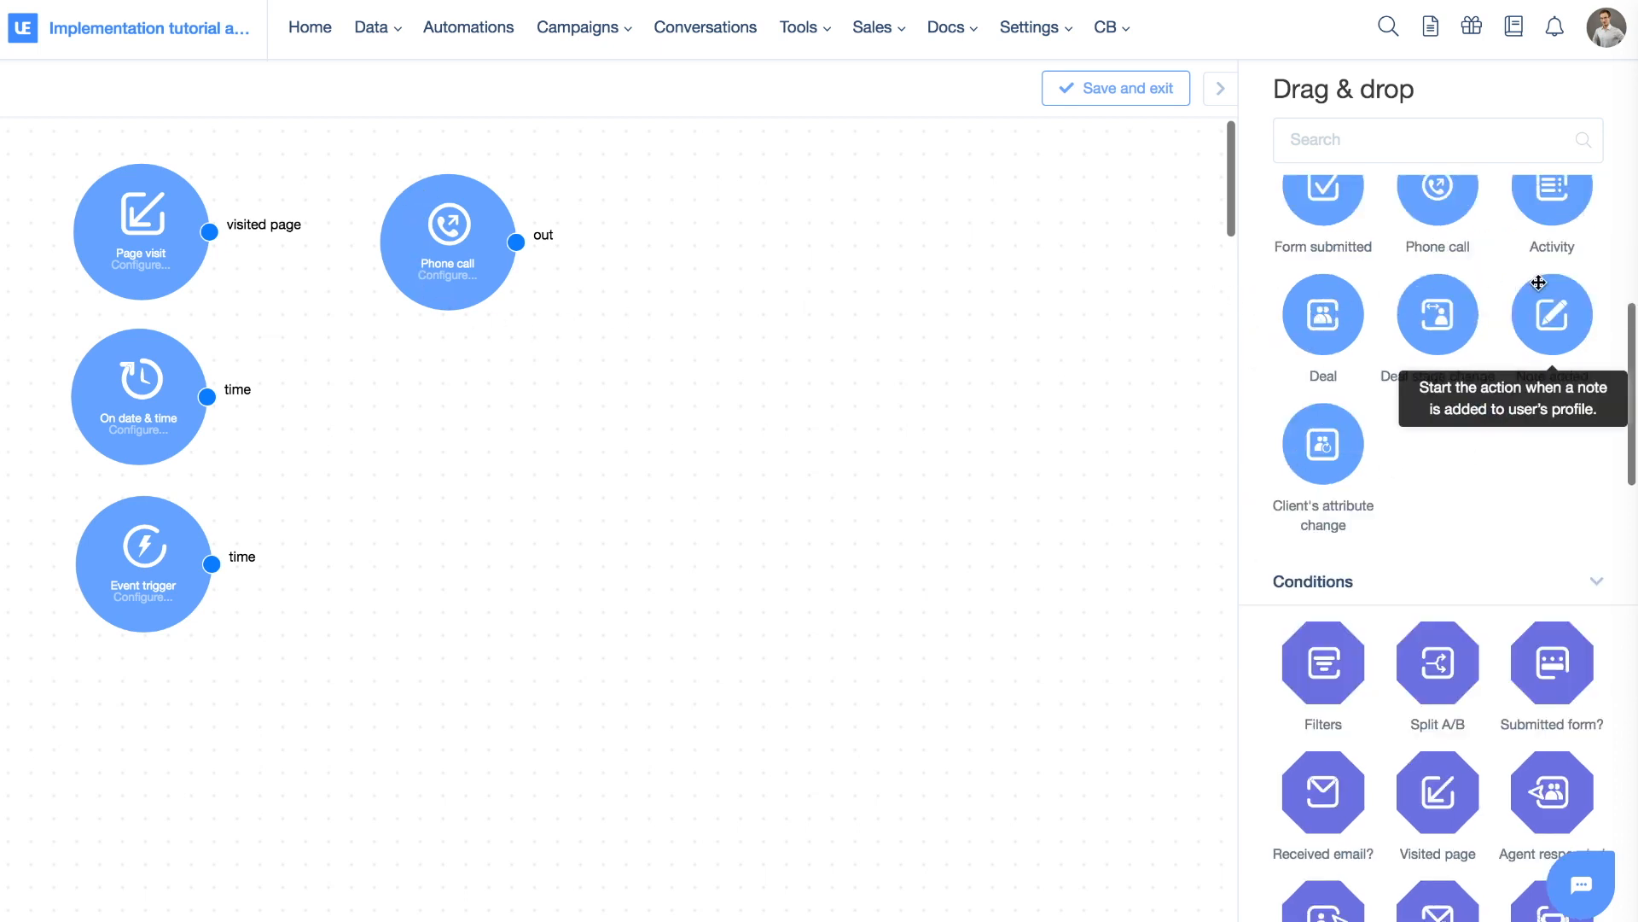
scroll(1539, 282, "down", 1)
scroll(1539, 282, "down", 2)
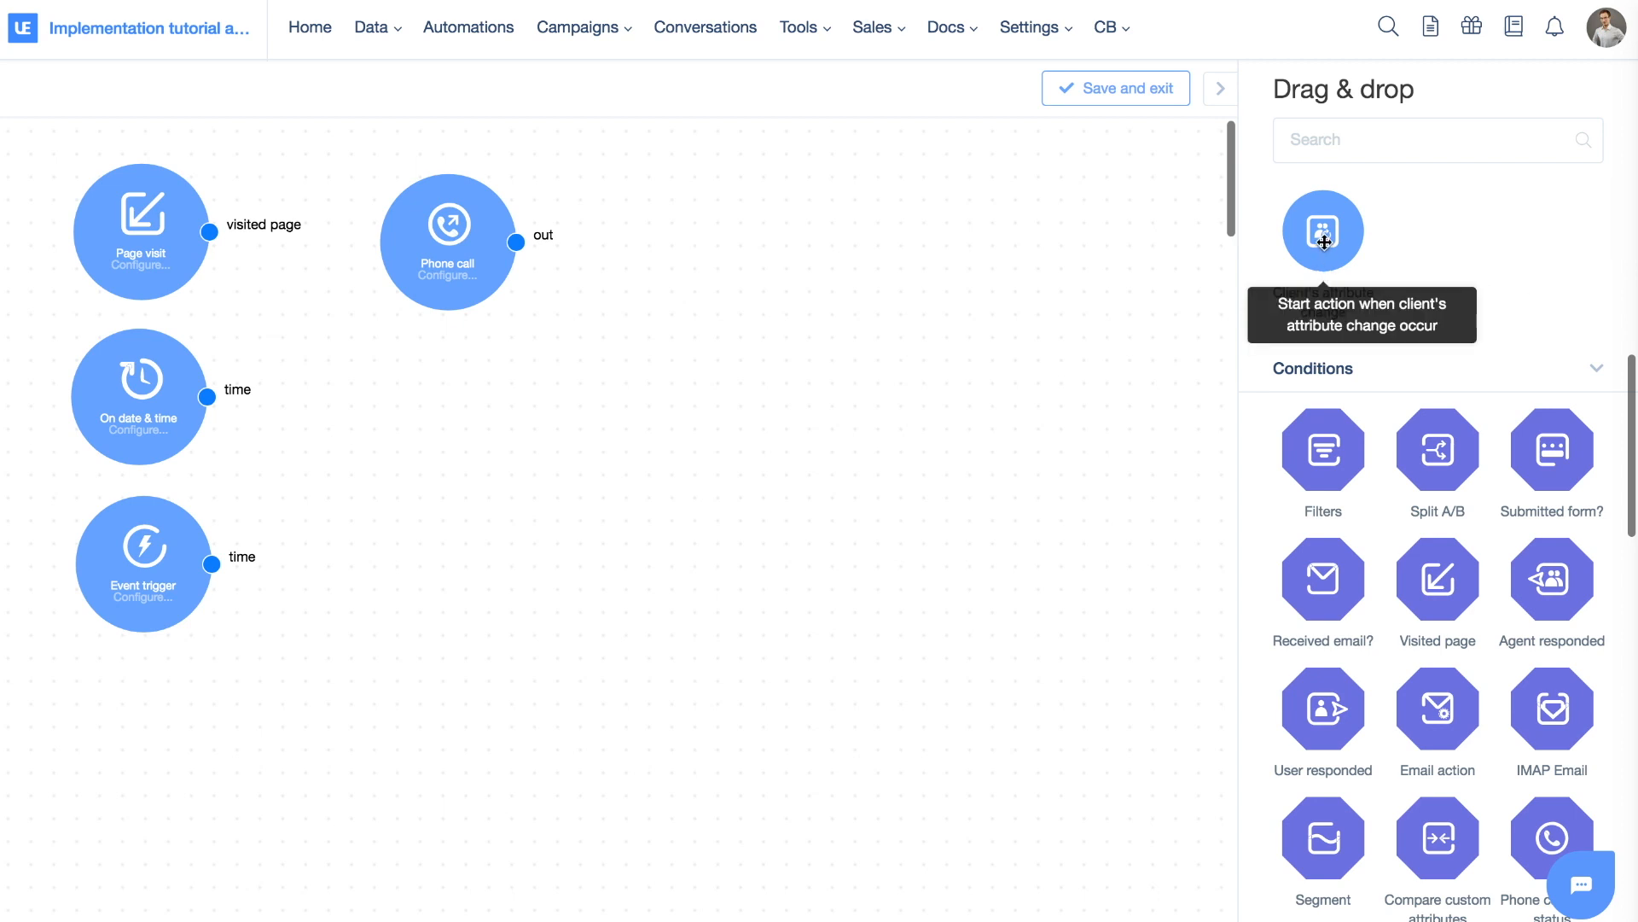
Add a Client's attribute change trigger below Phone call, watching Email, and save it
left_click_drag(1323, 241, 483, 418)
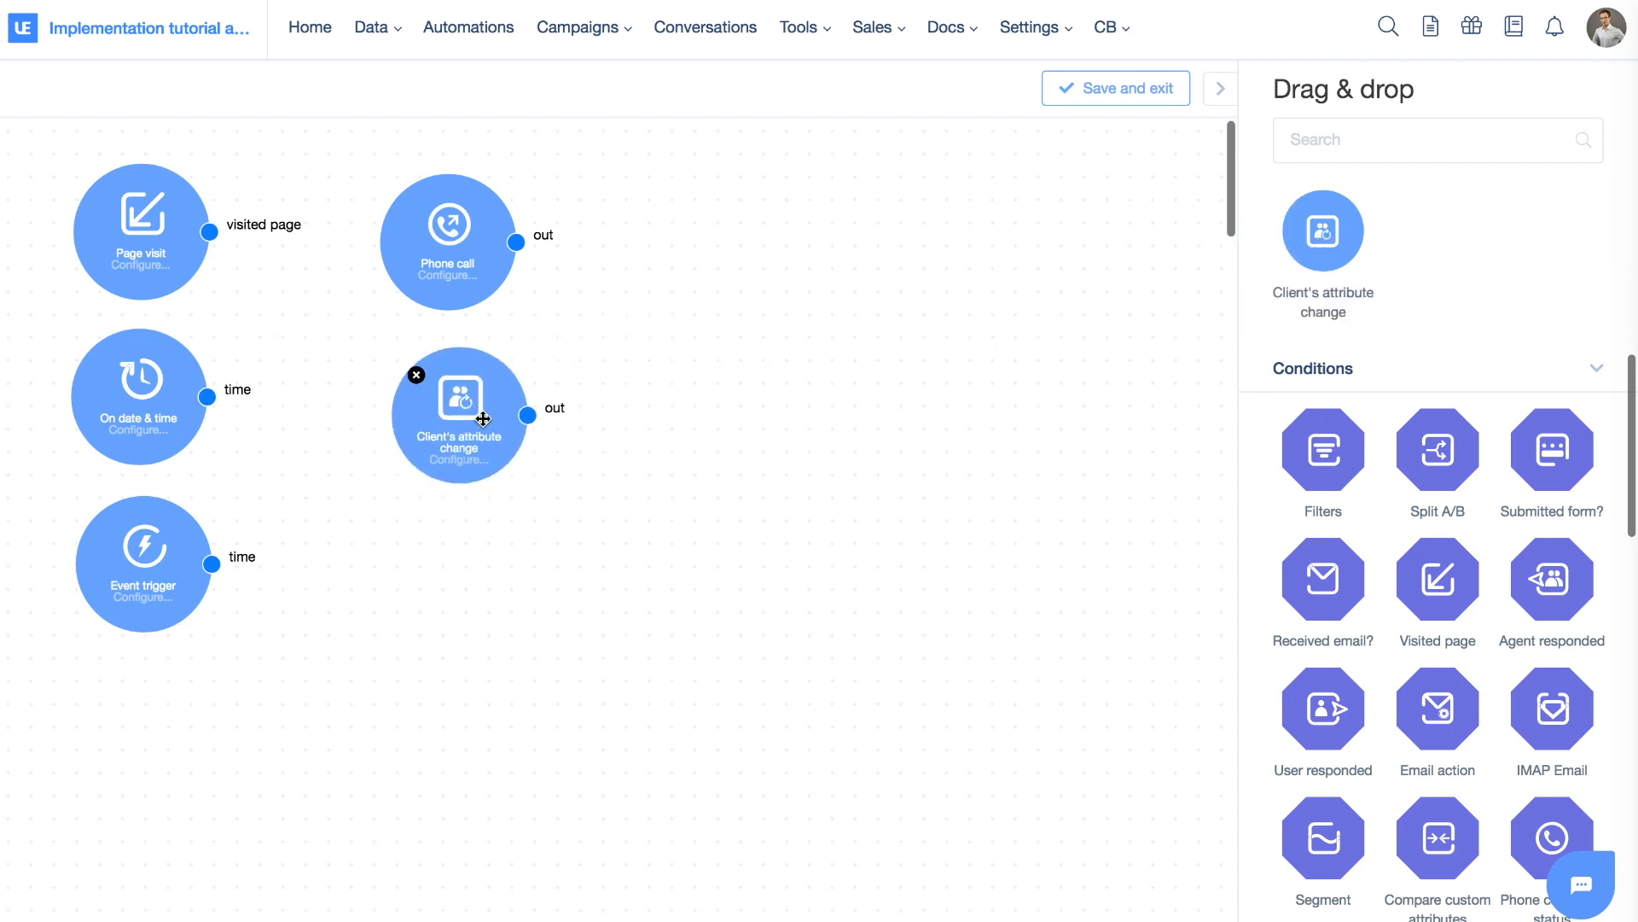
left_click(483, 418)
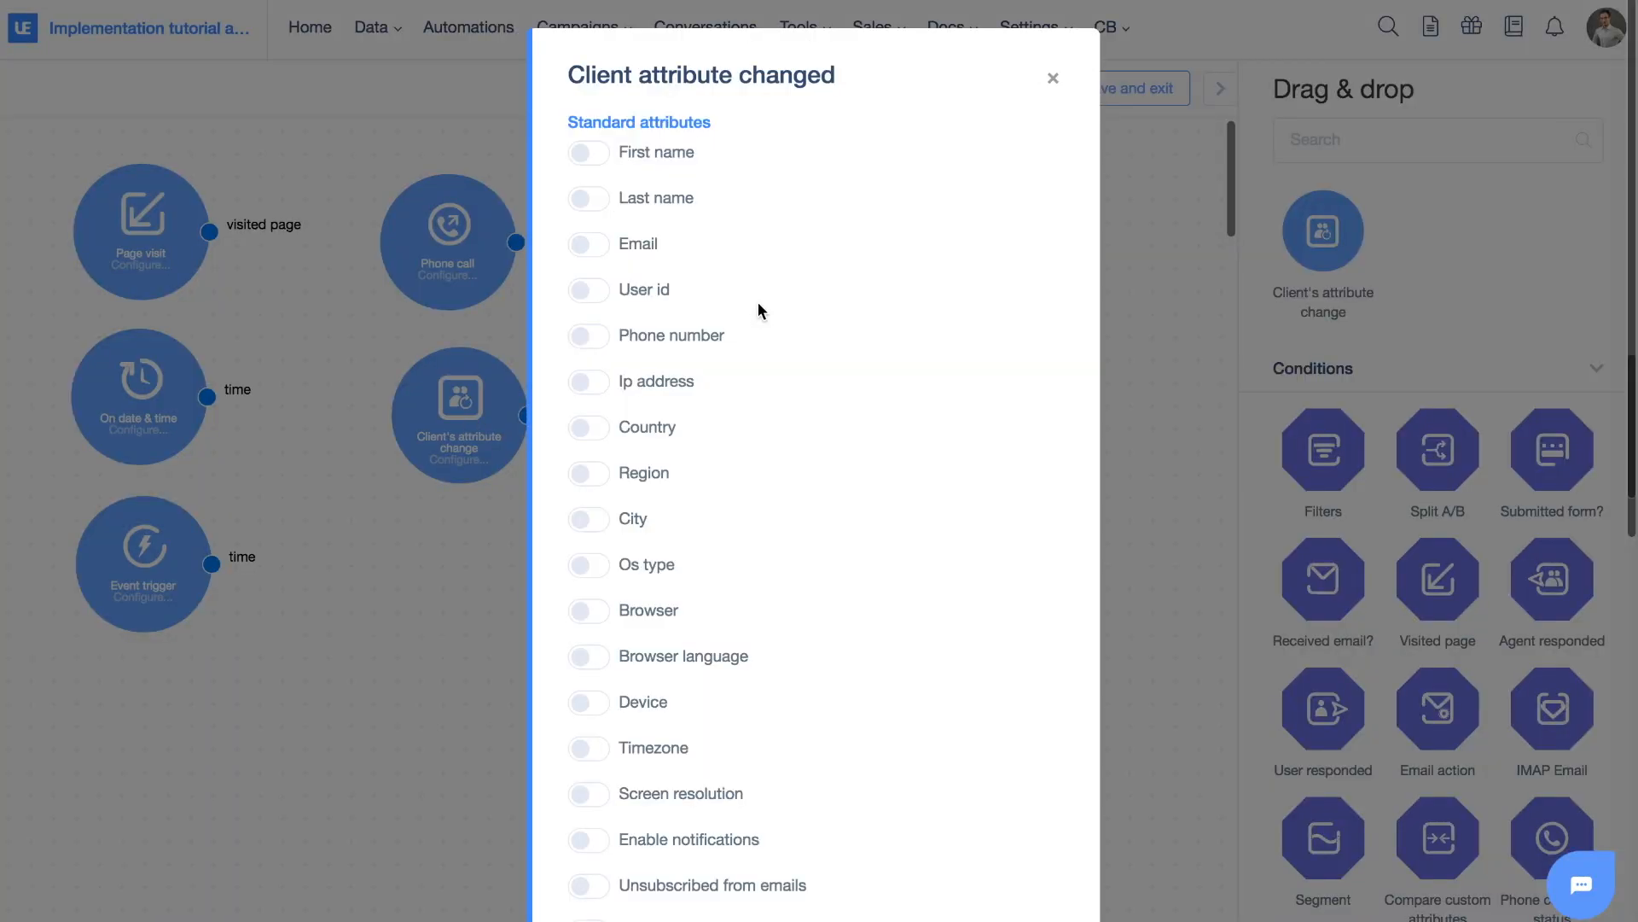
left_click(583, 247)
scroll(1016, 273, "down", 10)
left_click(1029, 852)
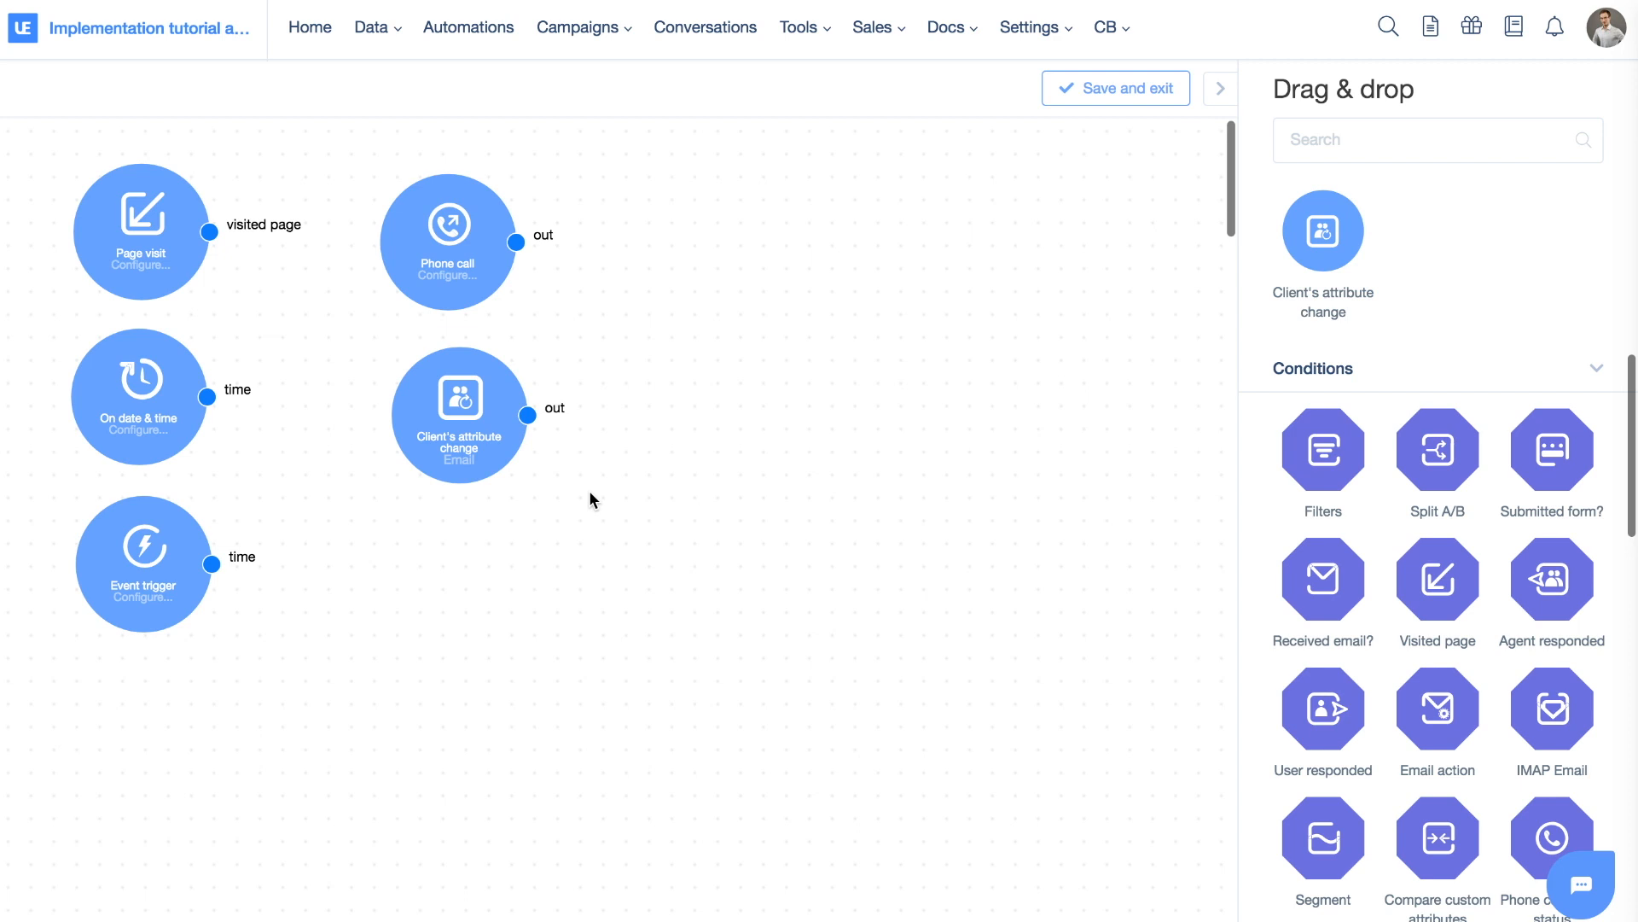
scroll(1365, 322, "down", 4)
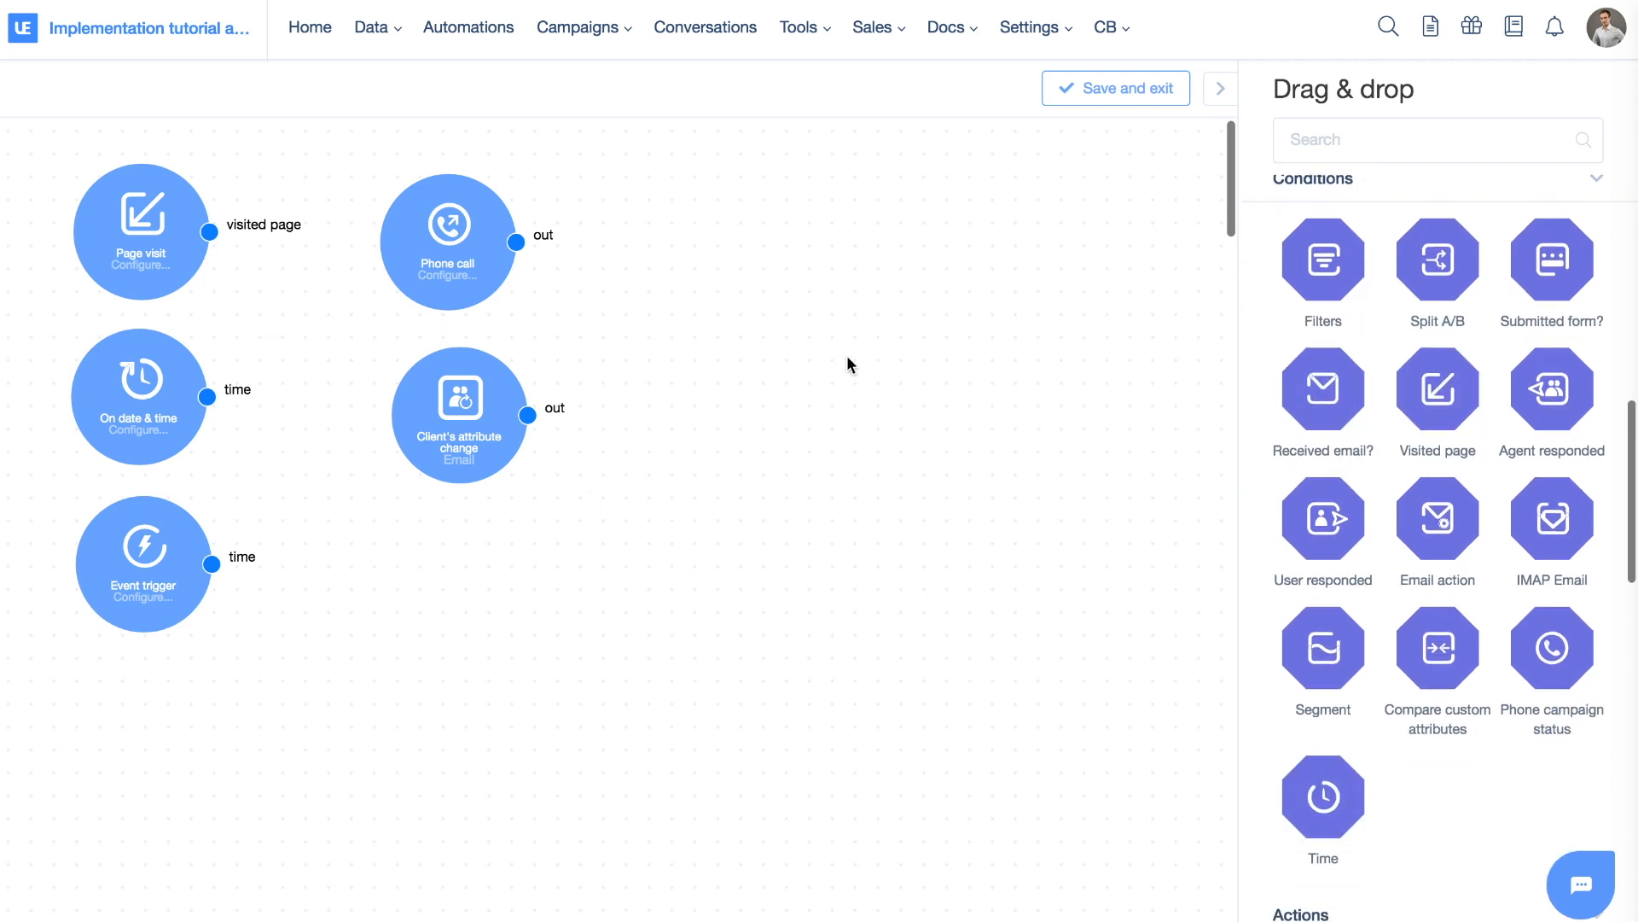
Add a Filters condition at the top left and close its settings unchanged
scroll(846, 355, "down", 5)
left_click_drag(1322, 234, 121, 189)
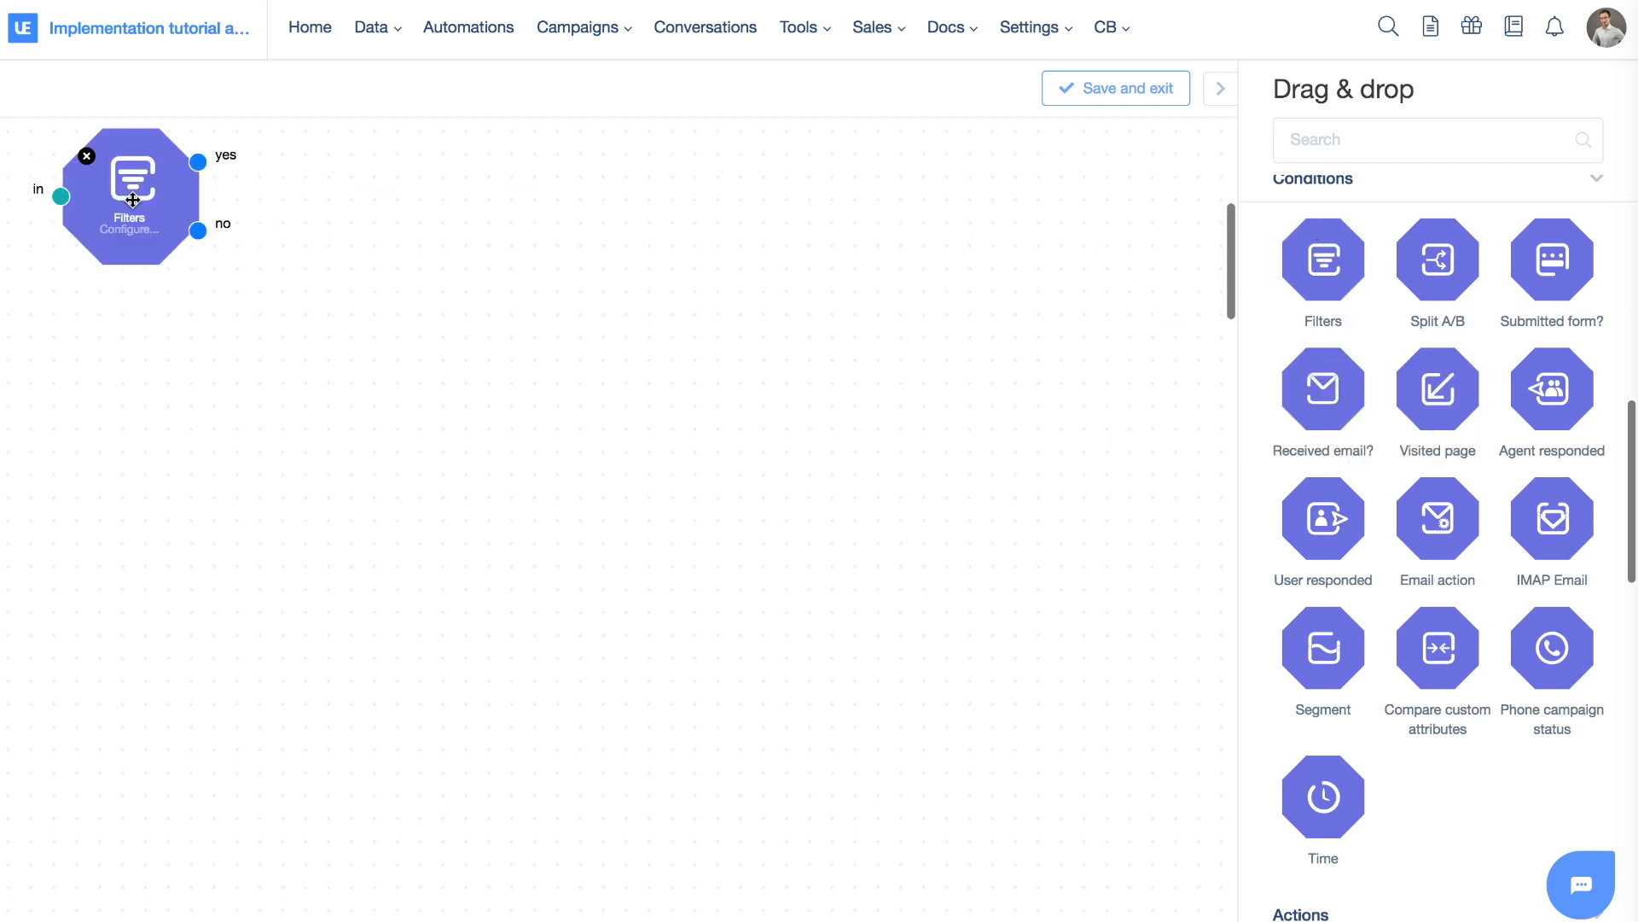
scroll(812, 388, "down", 10)
scroll(813, 389, "down", 5)
scroll(814, 384, "up", 15)
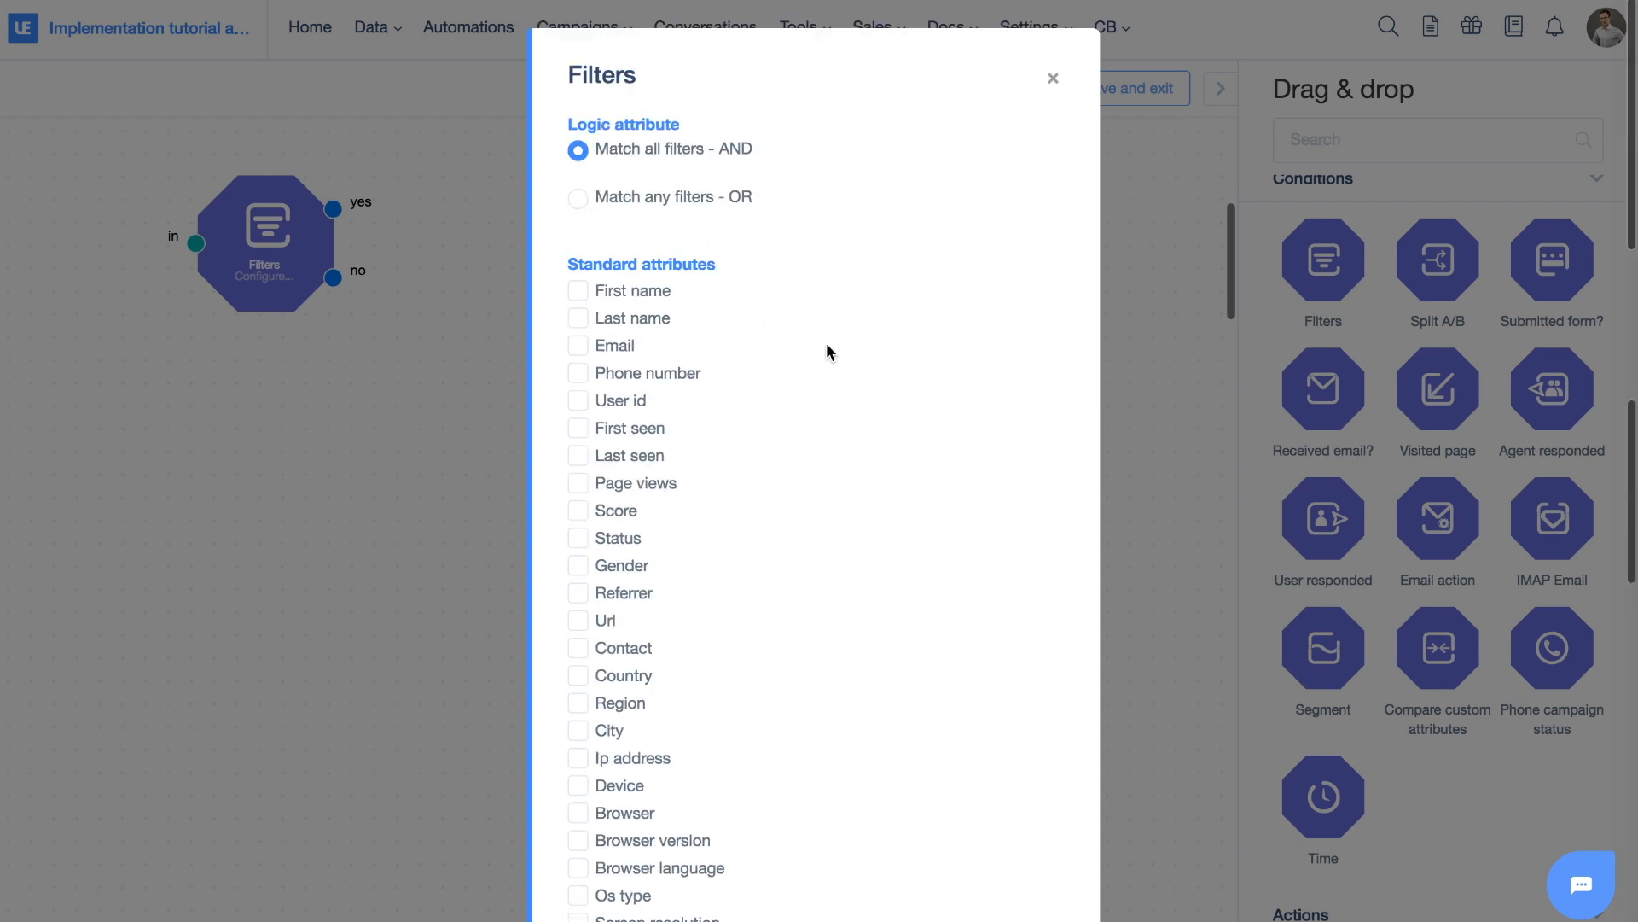
left_click(1054, 81)
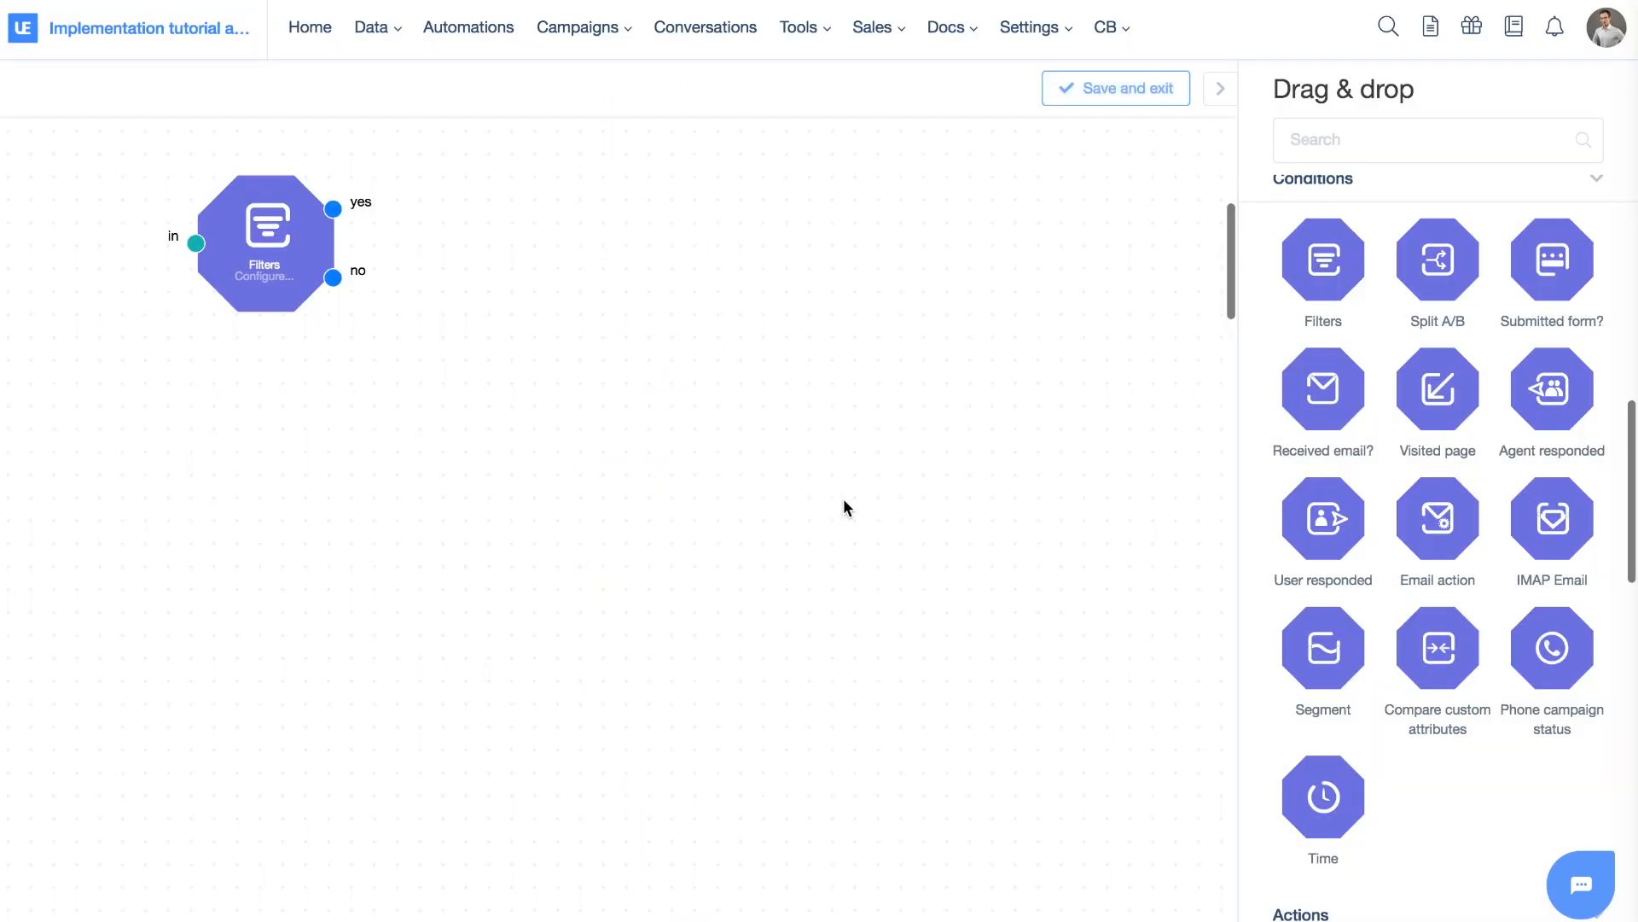
Add a Split A/B condition and an Event trigger feeding into it
left_click_drag(1433, 256, 235, 460)
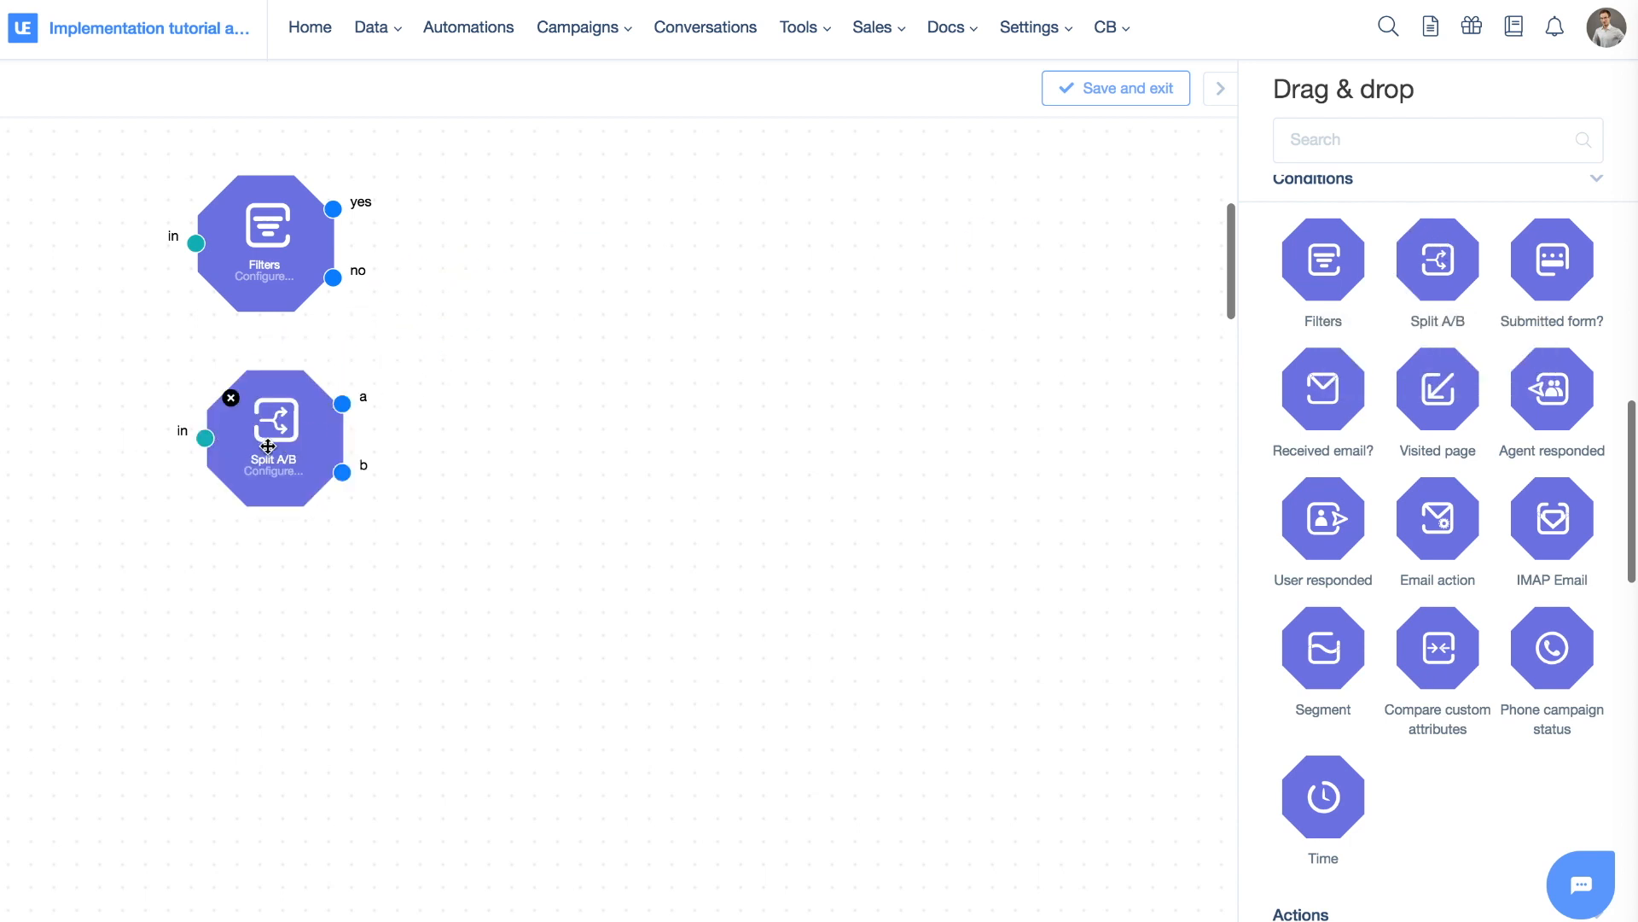
left_click_drag(266, 448, 574, 448)
scroll(1284, 437, "up", 5)
left_click_drag(1323, 427, 512, 435)
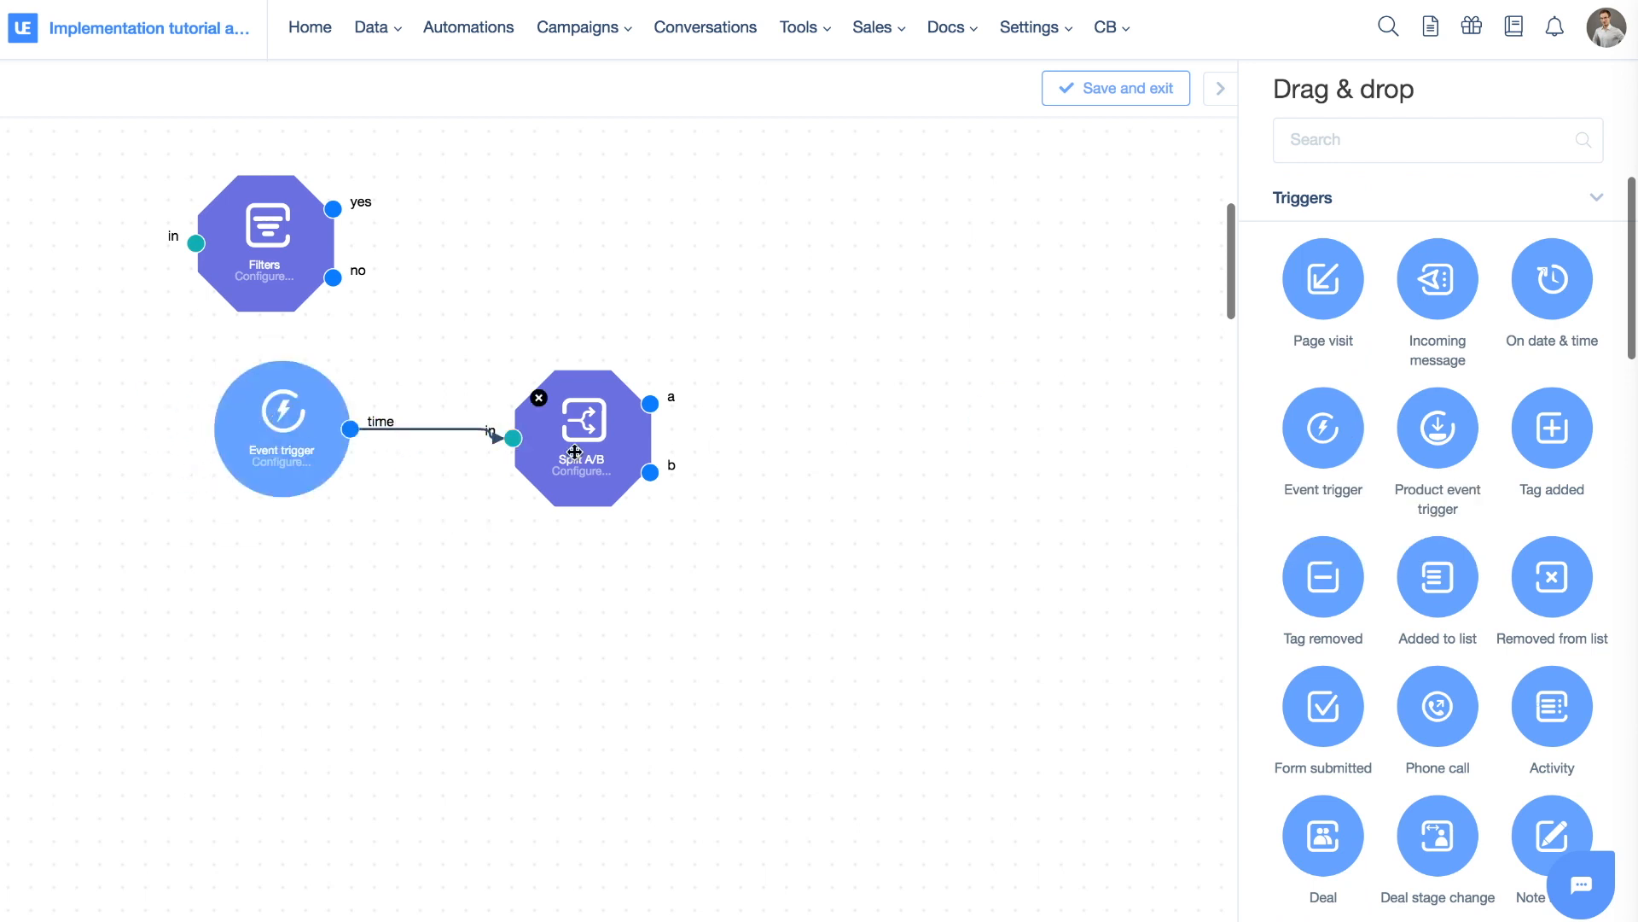
scroll(1527, 553, "down", 10)
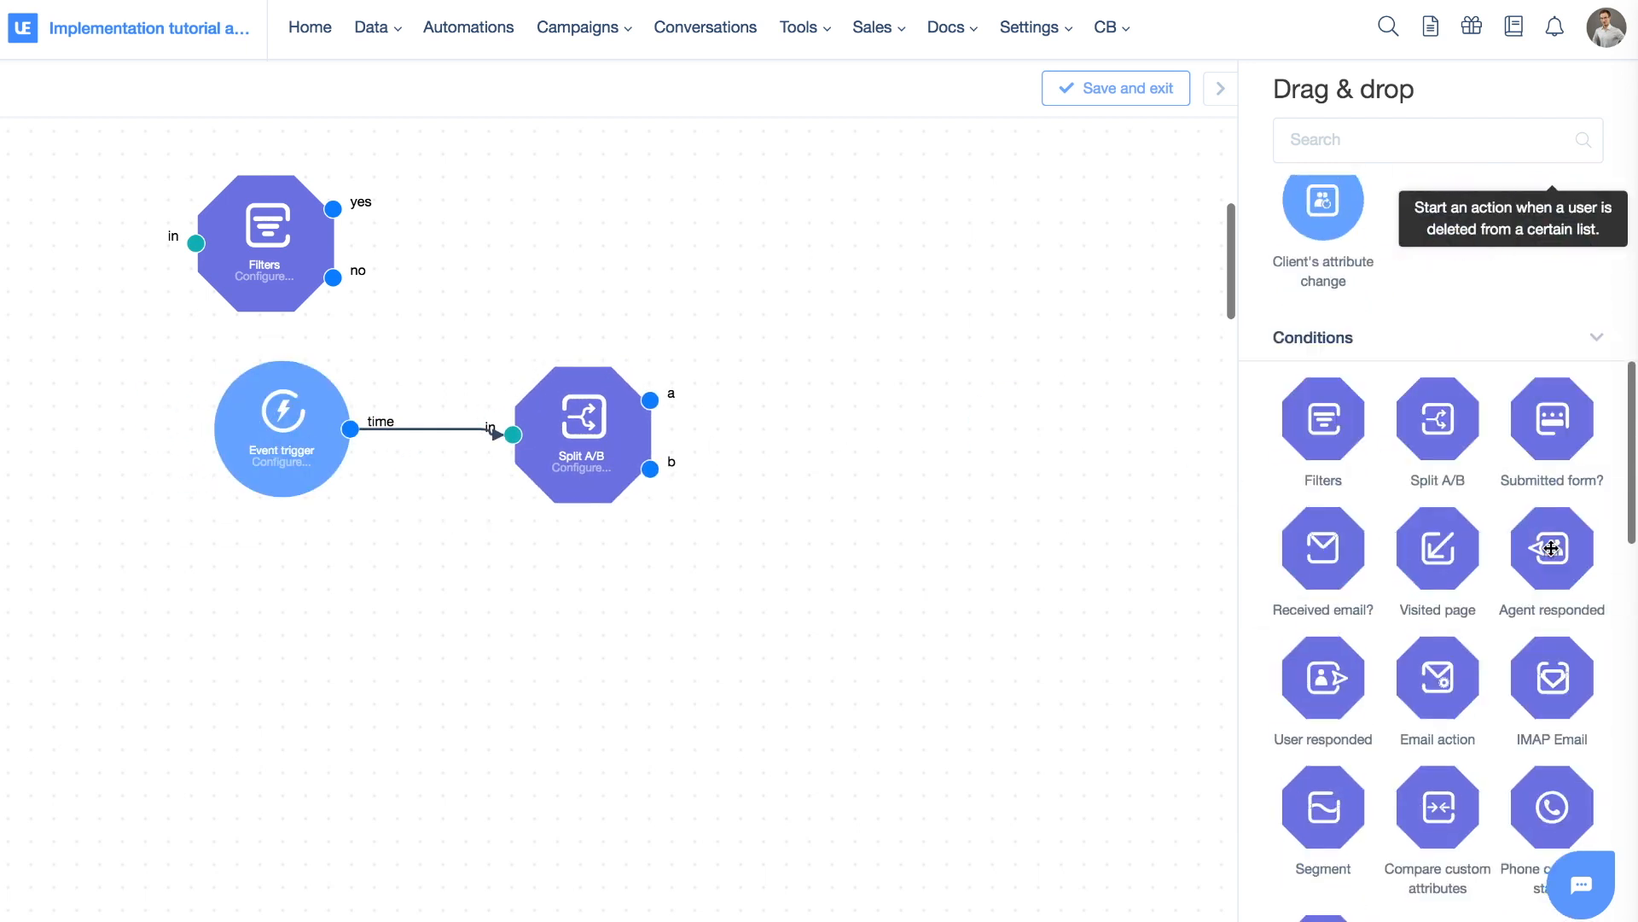
Add two Send an email campaign actions, connecting split branch a to the upper and b to the lower
left_click_drag(1322, 723, 907, 350)
left_click_drag(1318, 749, 823, 627)
left_click_drag(650, 469, 756, 631)
left_click_drag(651, 399, 767, 254)
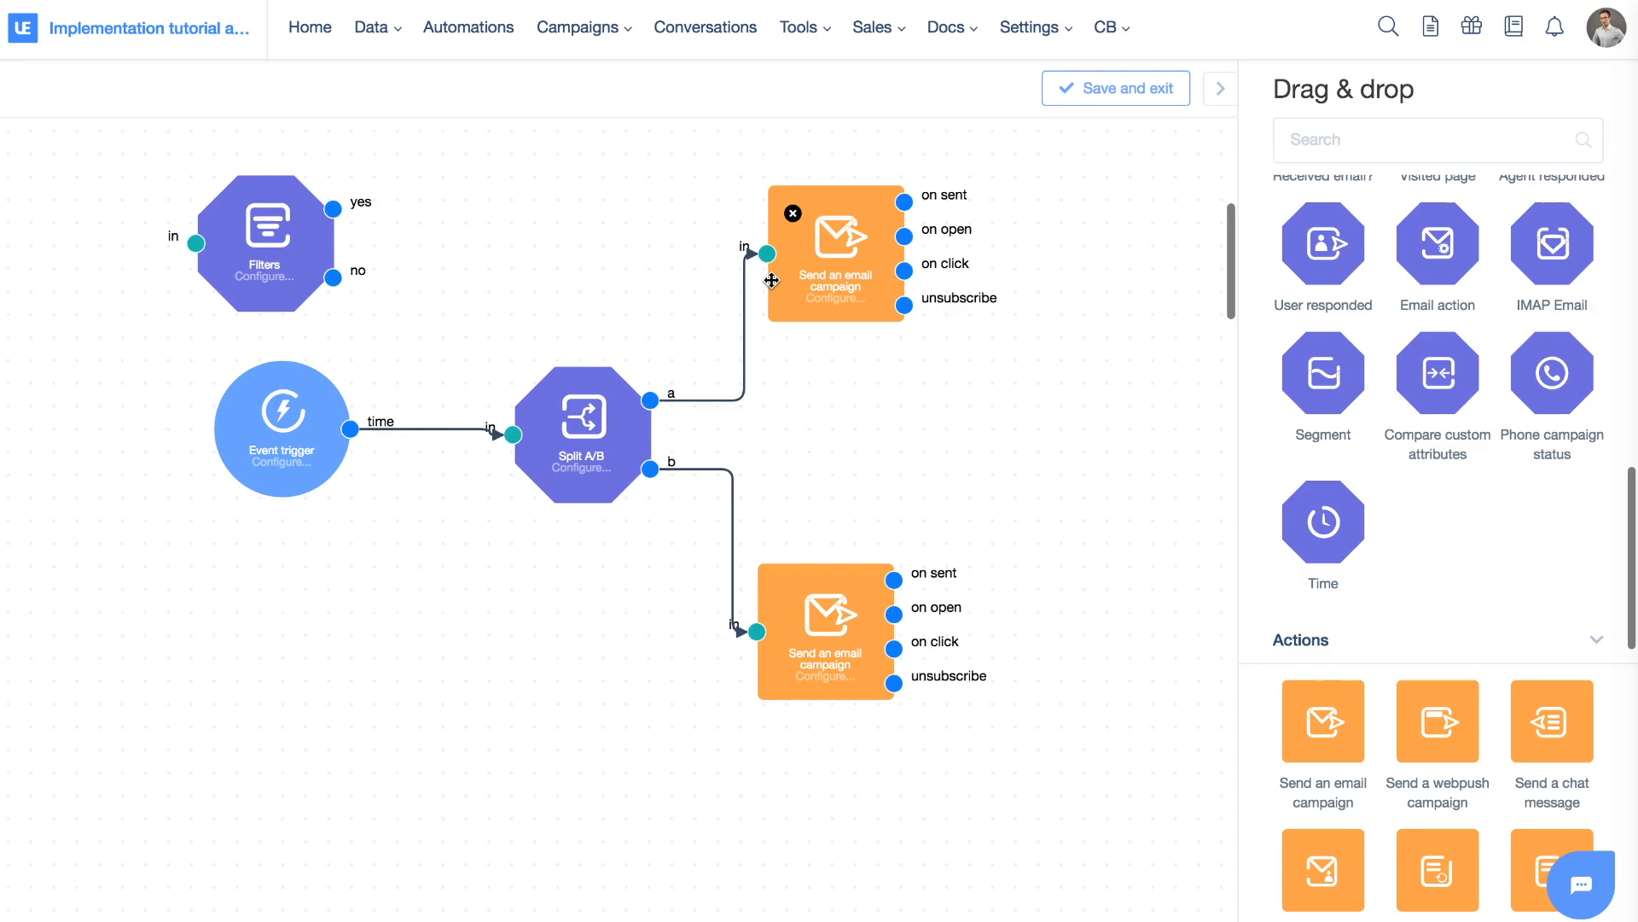
left_click(584, 443)
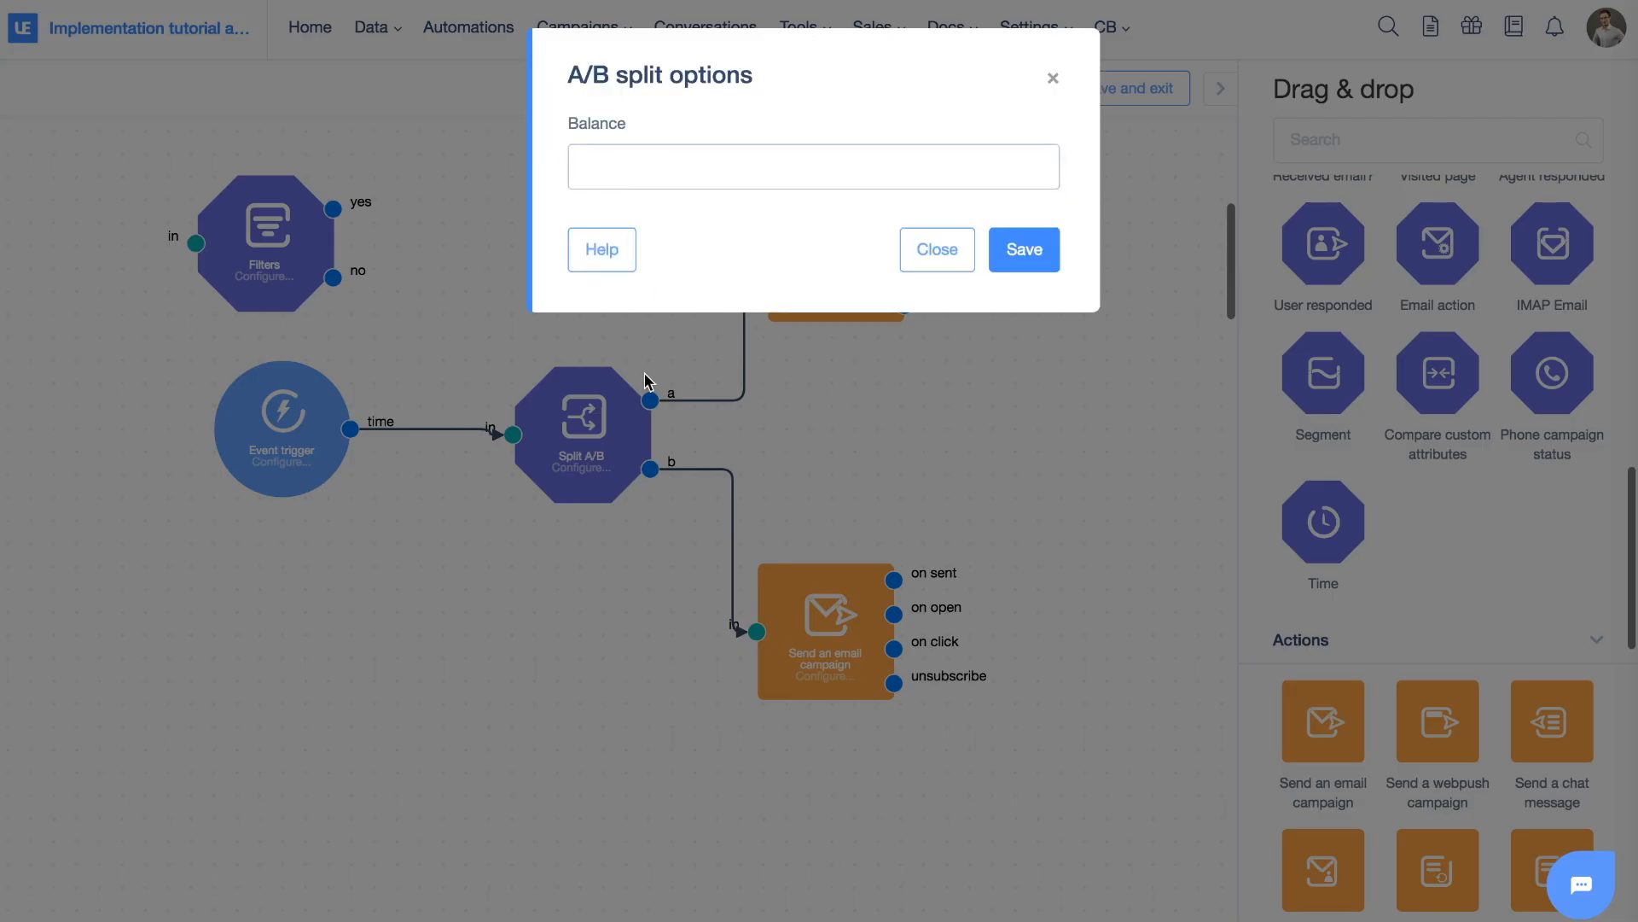
Set the Split A/B balance to 30/70 and remove its a and b email connections
left_click(677, 159)
type("50")
left_click(1016, 255)
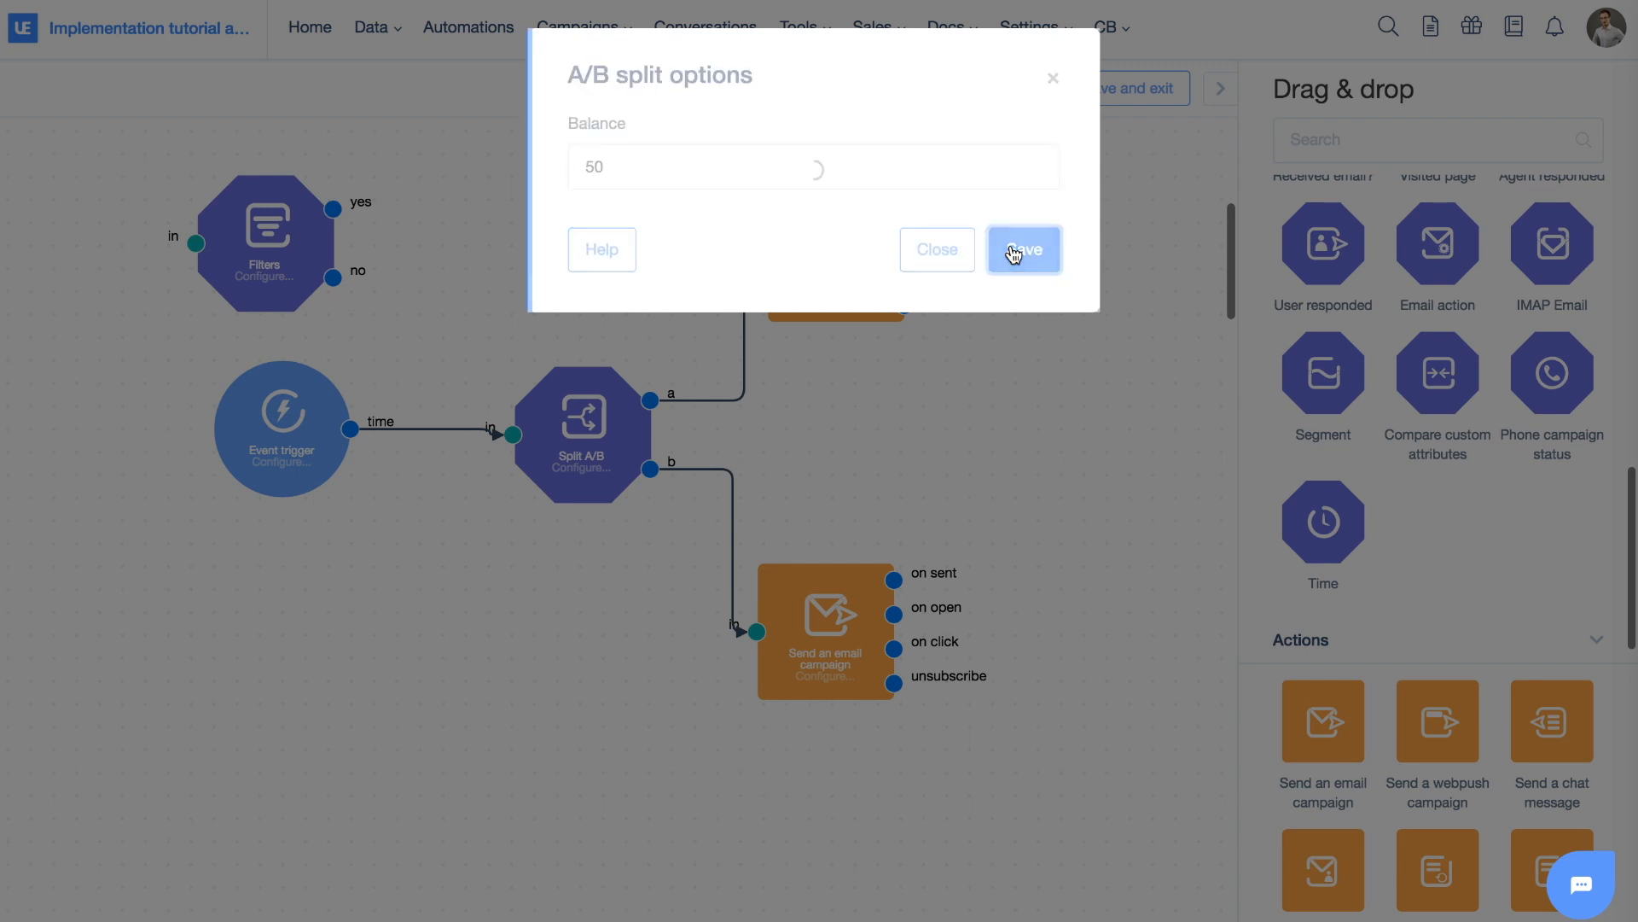
mouse_move(599, 447)
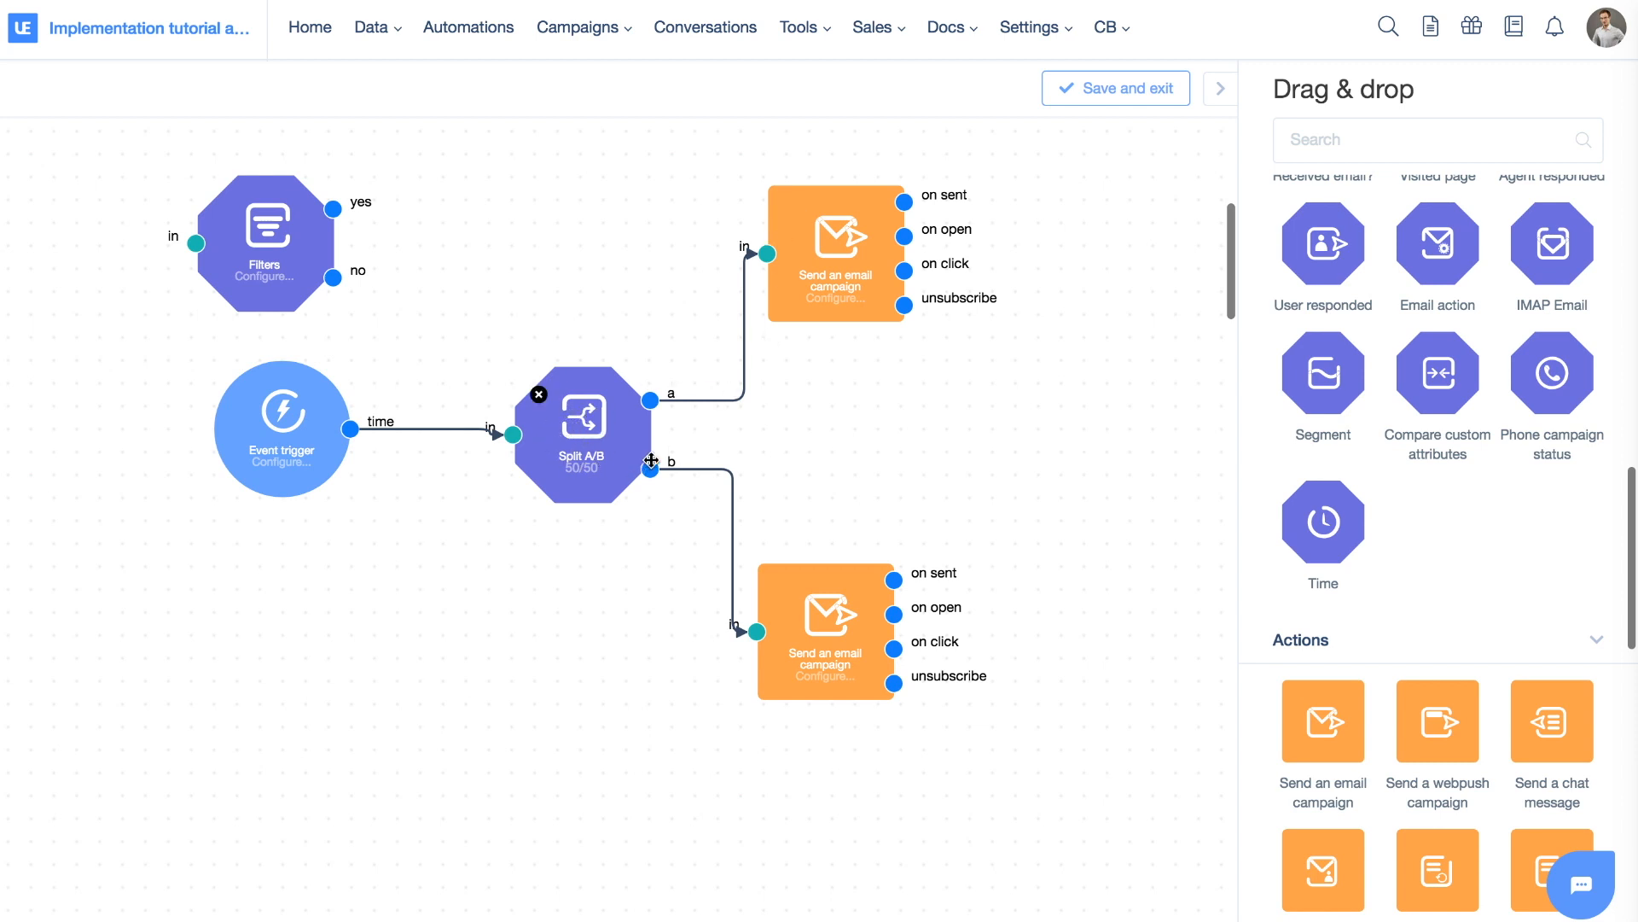
mouse_move(685, 468)
left_click(577, 445)
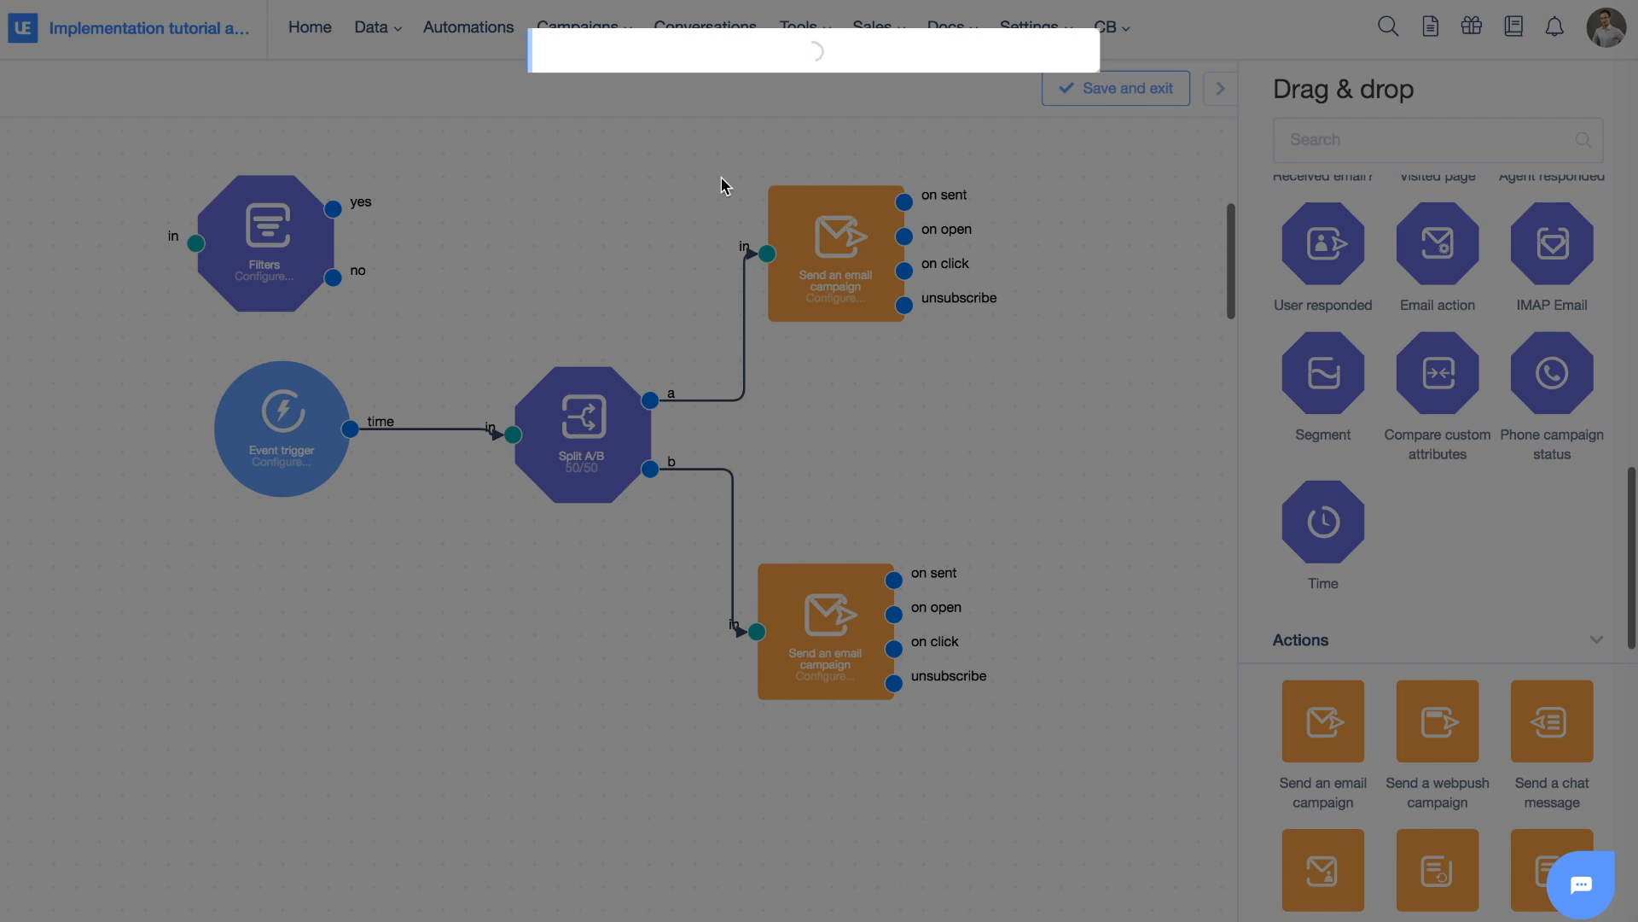
type("30")
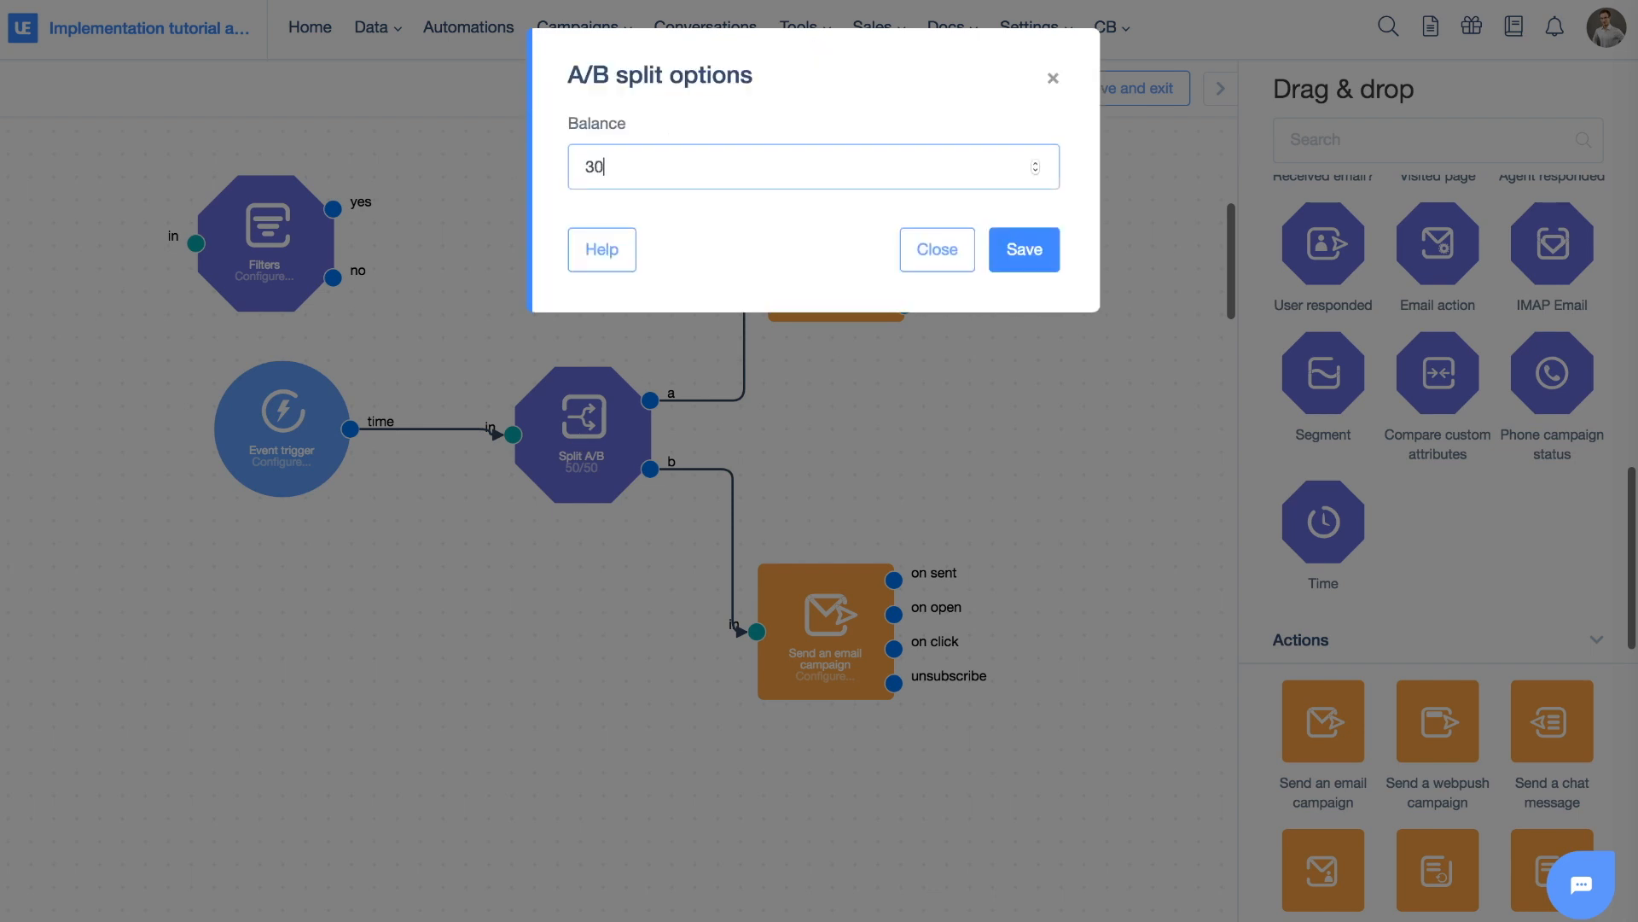
left_click(1016, 266)
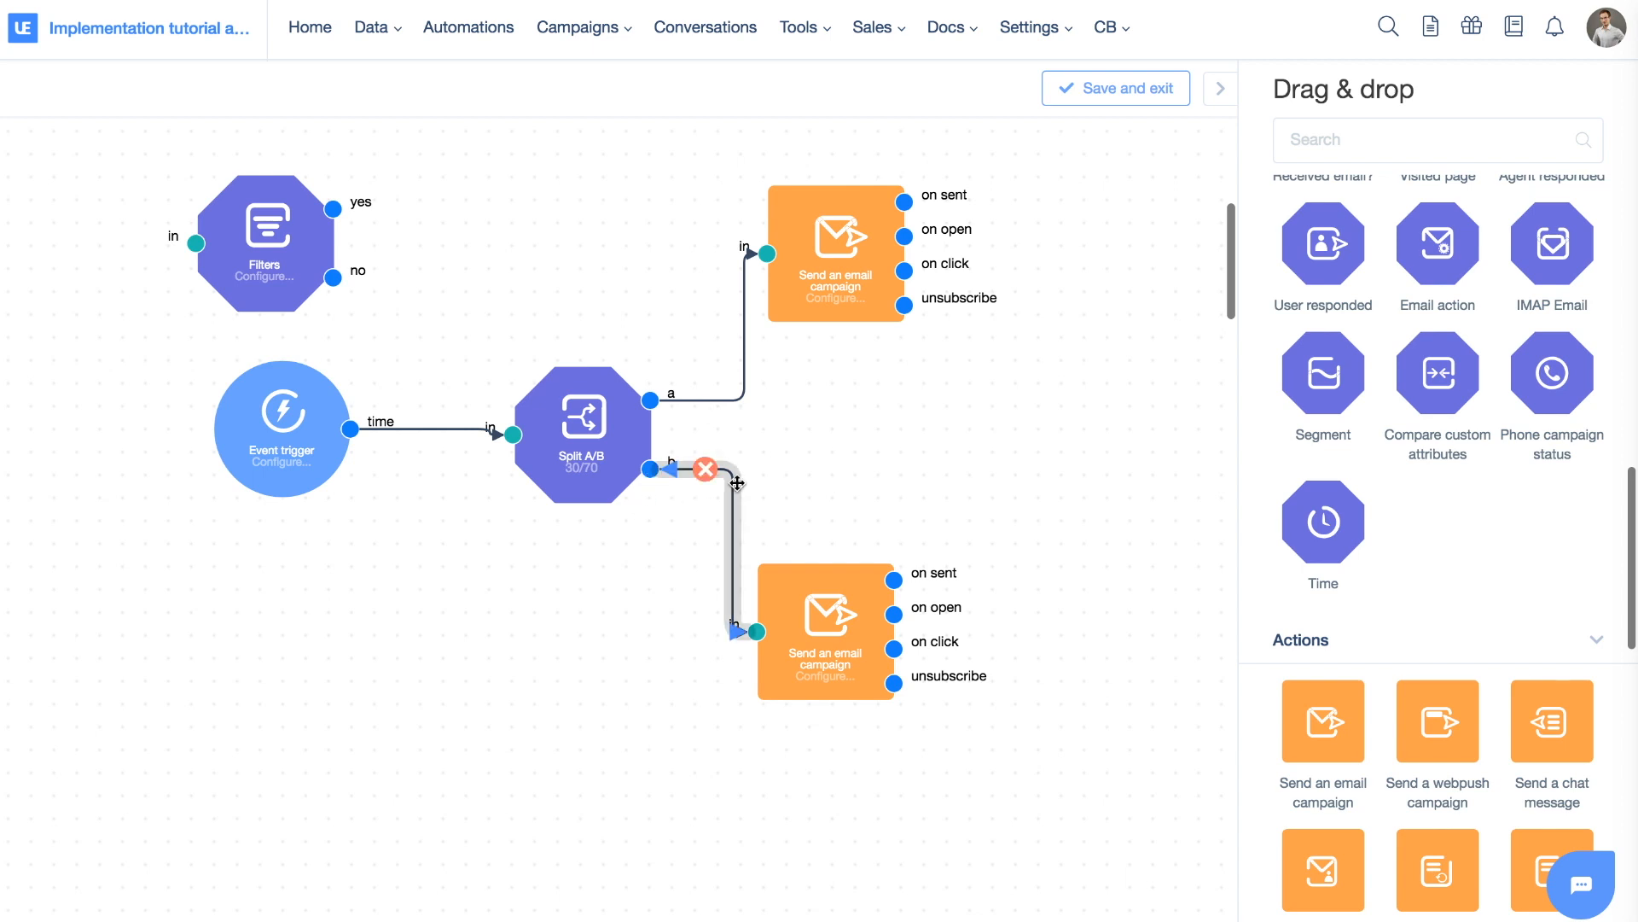
left_click(698, 470)
left_click(697, 399)
Remove the connection from the Event trigger to Split A/B
left_click(416, 422)
scroll(586, 446, "down", 5)
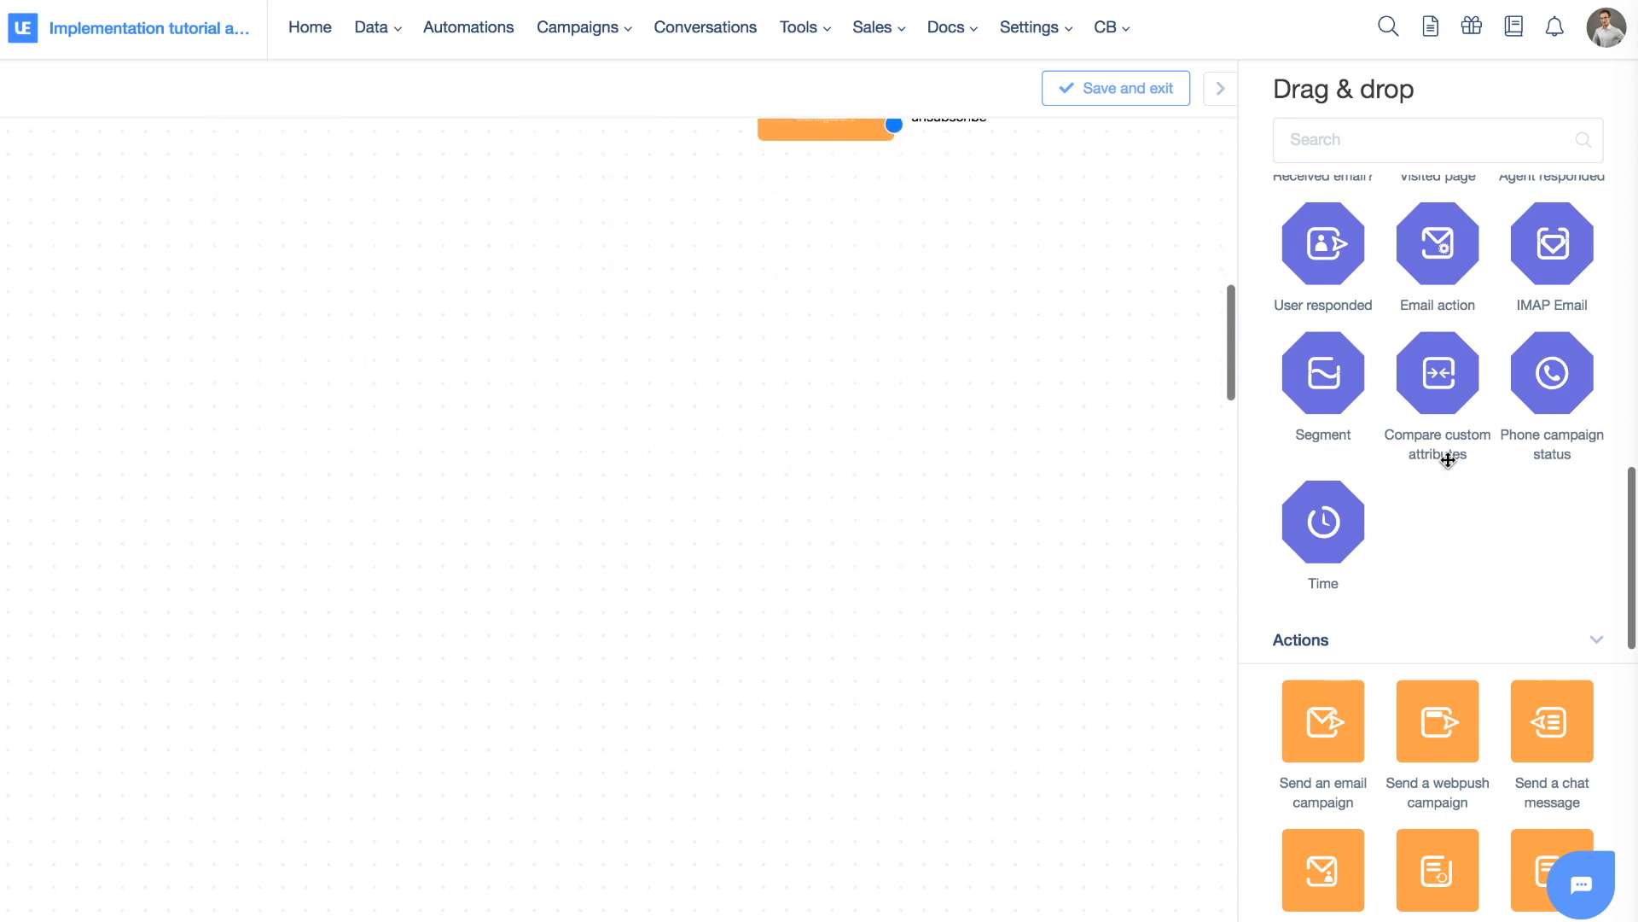
scroll(1448, 459, "up", 3)
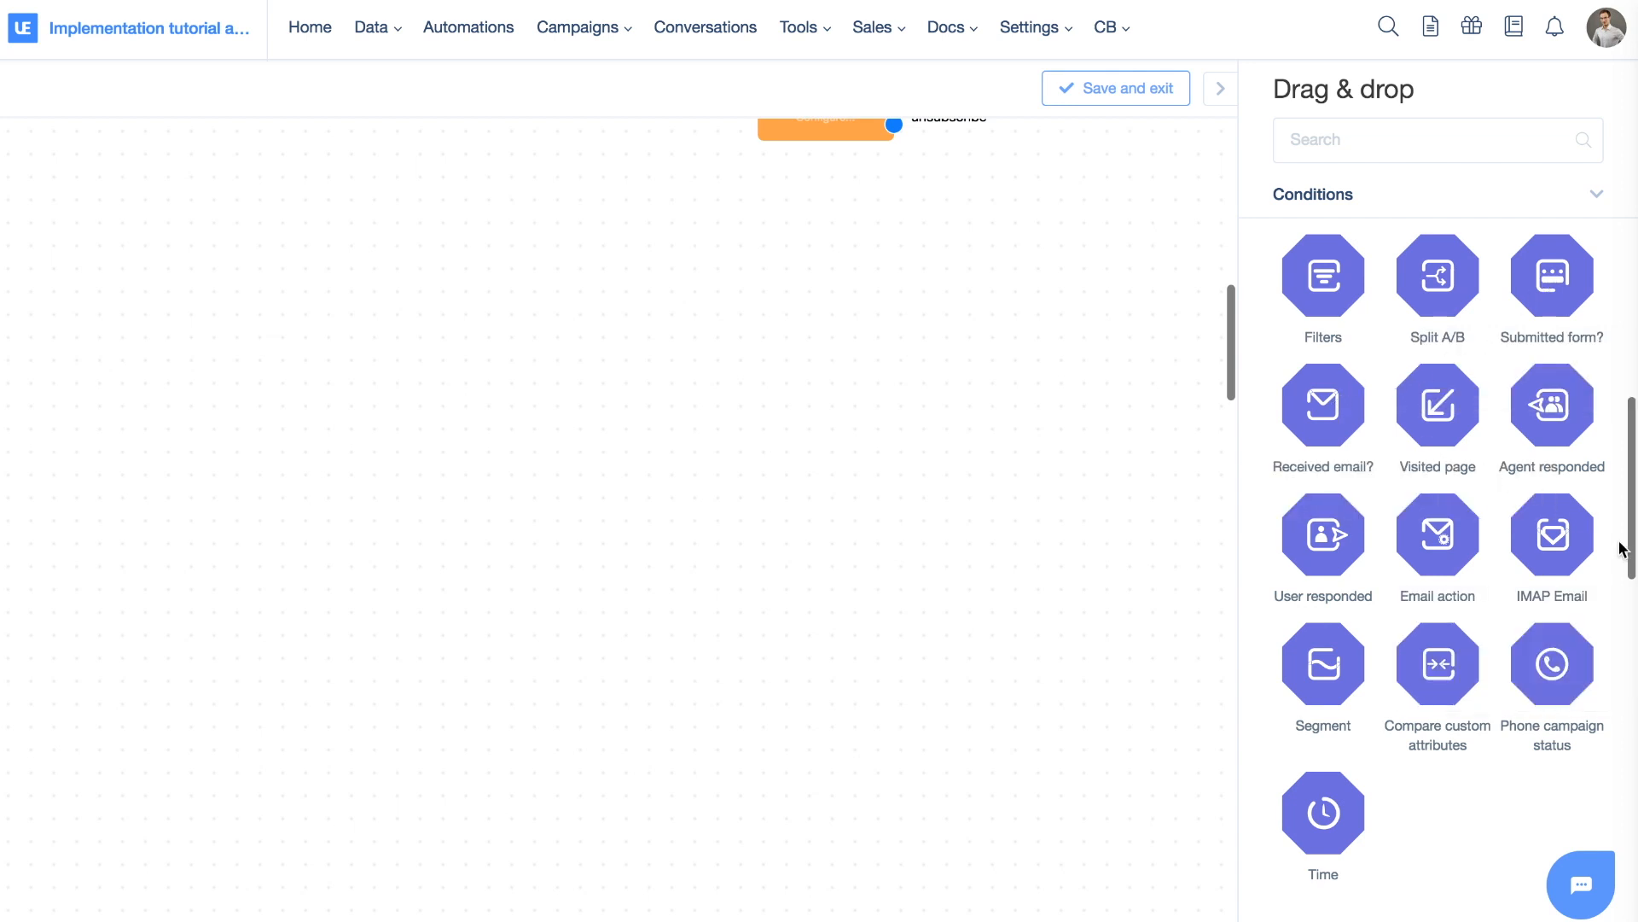
Add an IMAP Email condition to the canvas and view its settings without saving
left_click_drag(1554, 533, 161, 398)
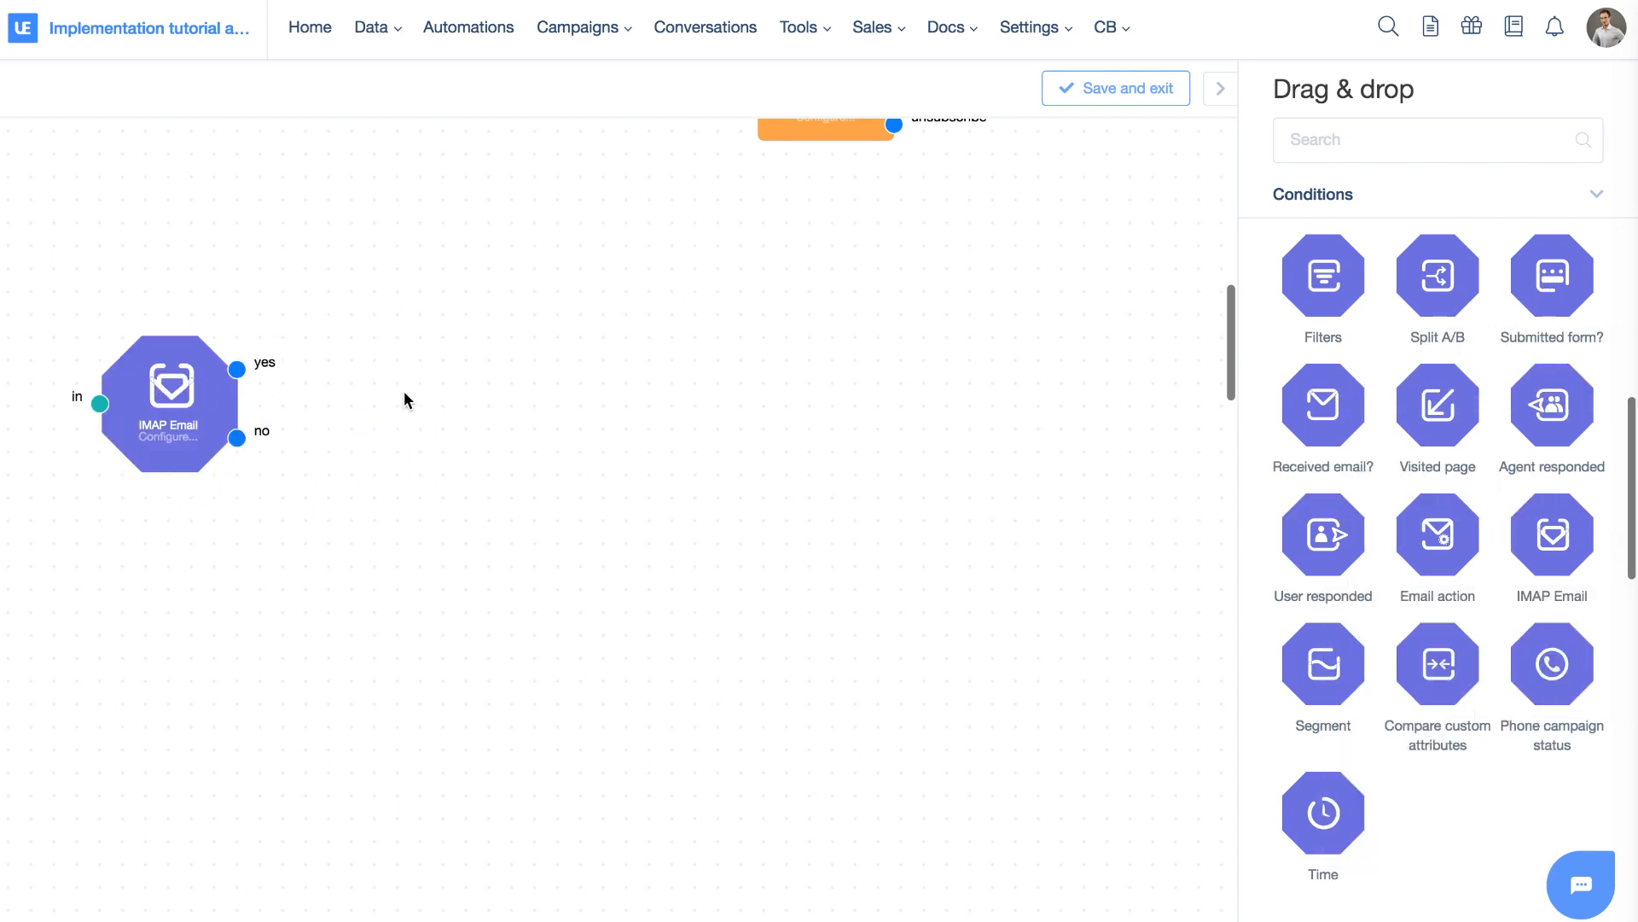
left_click_drag(199, 305, 567, 334)
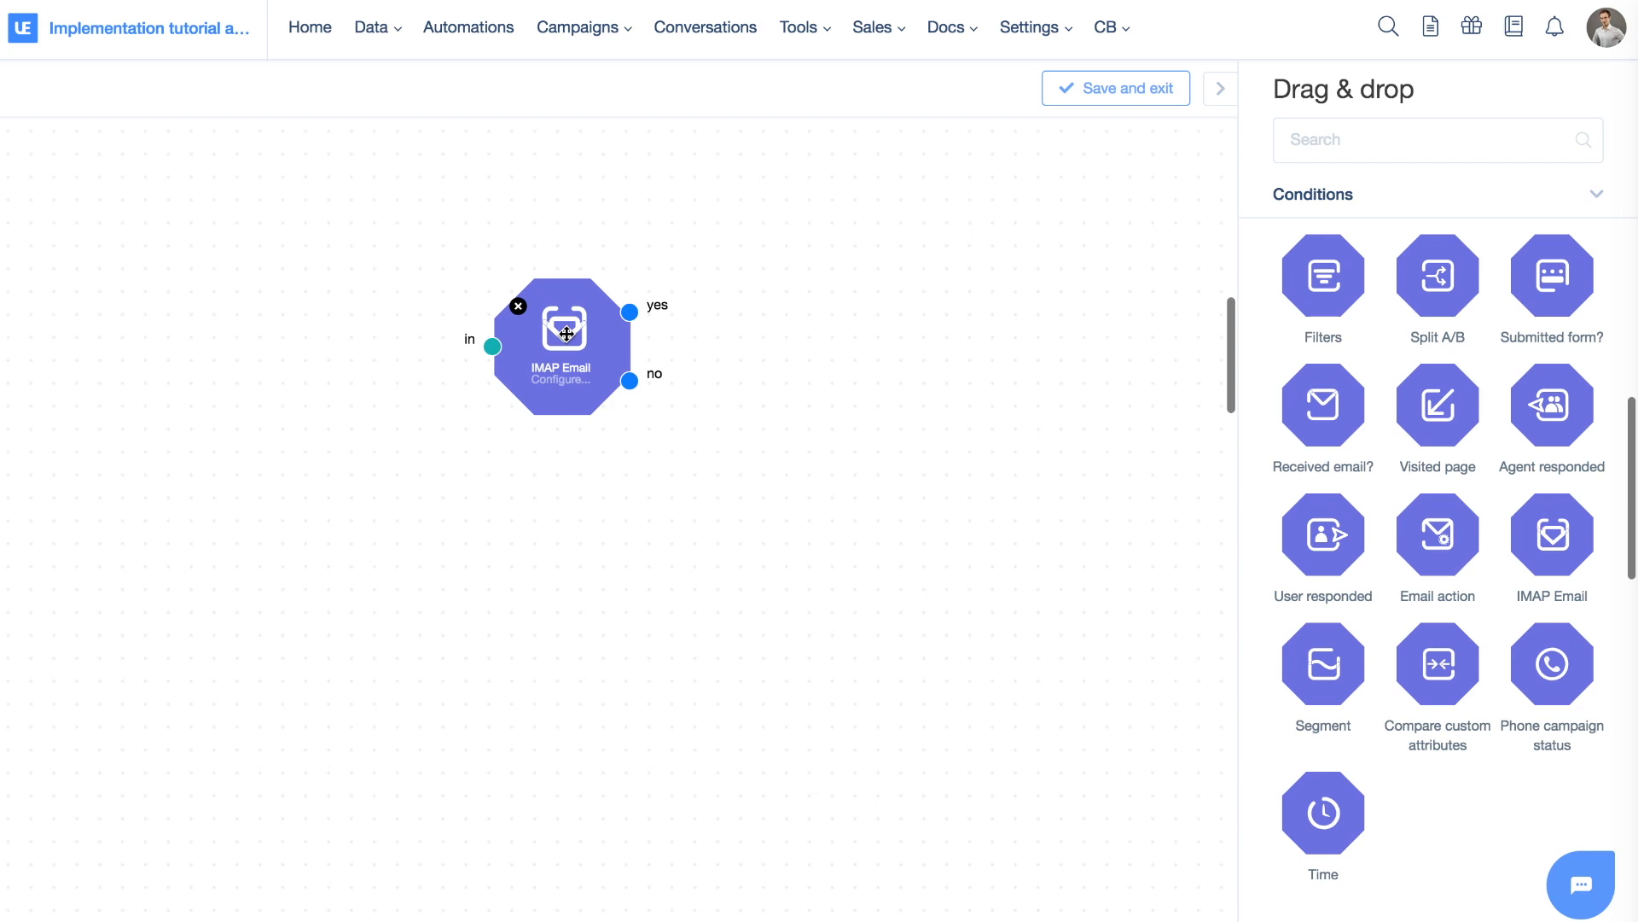
left_click_drag(580, 347, 701, 401)
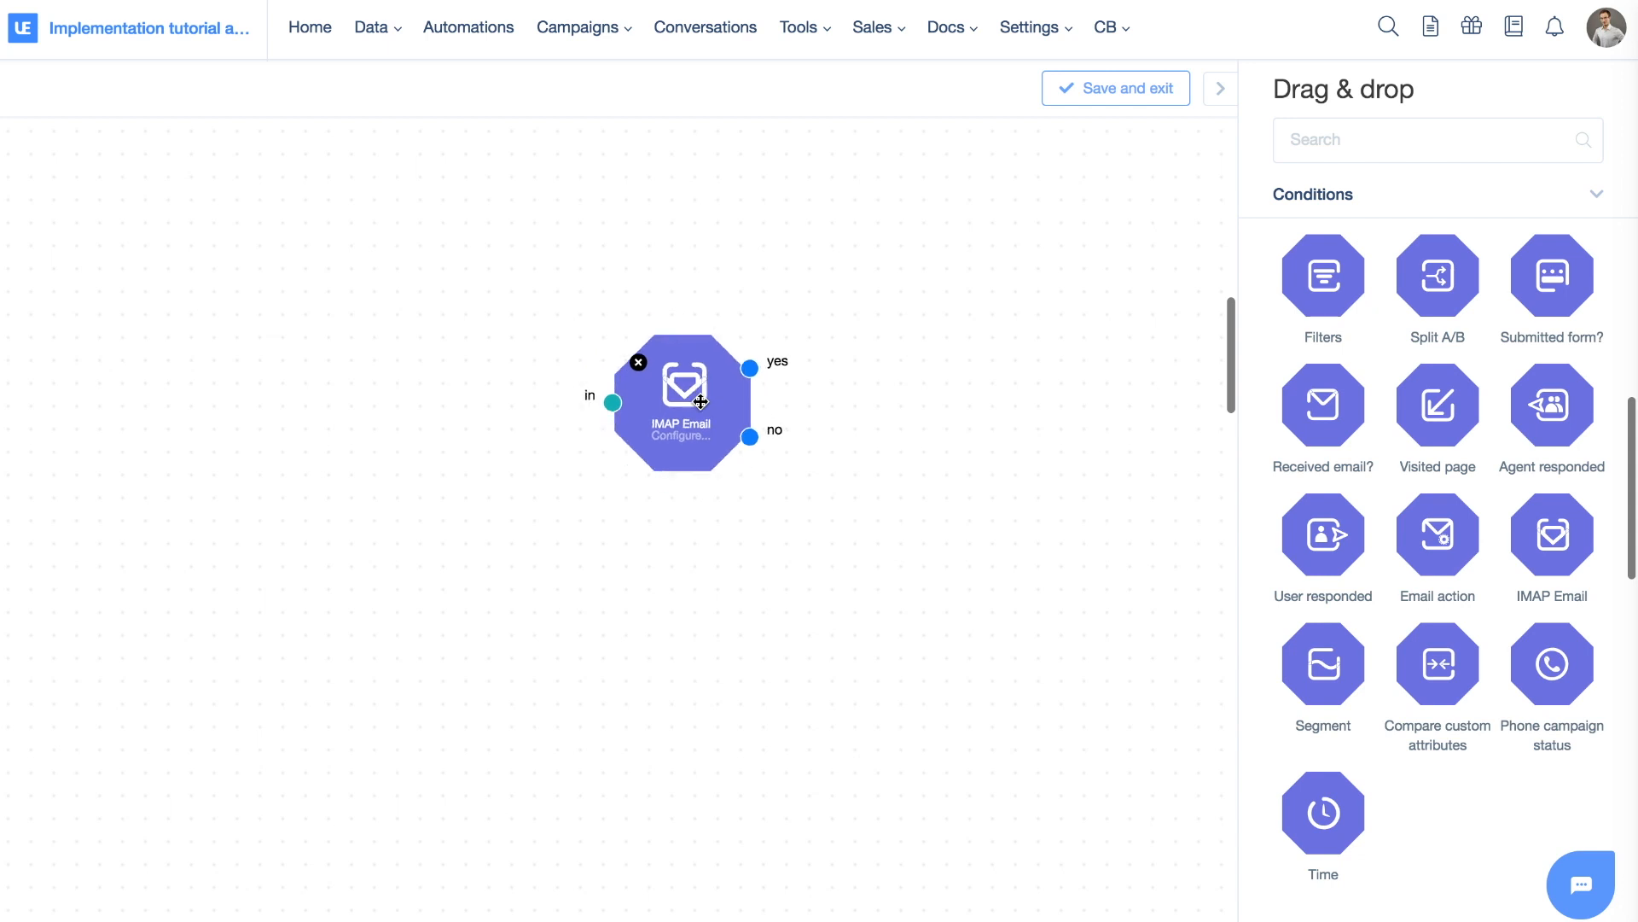
double_click(701, 402)
left_click(696, 153)
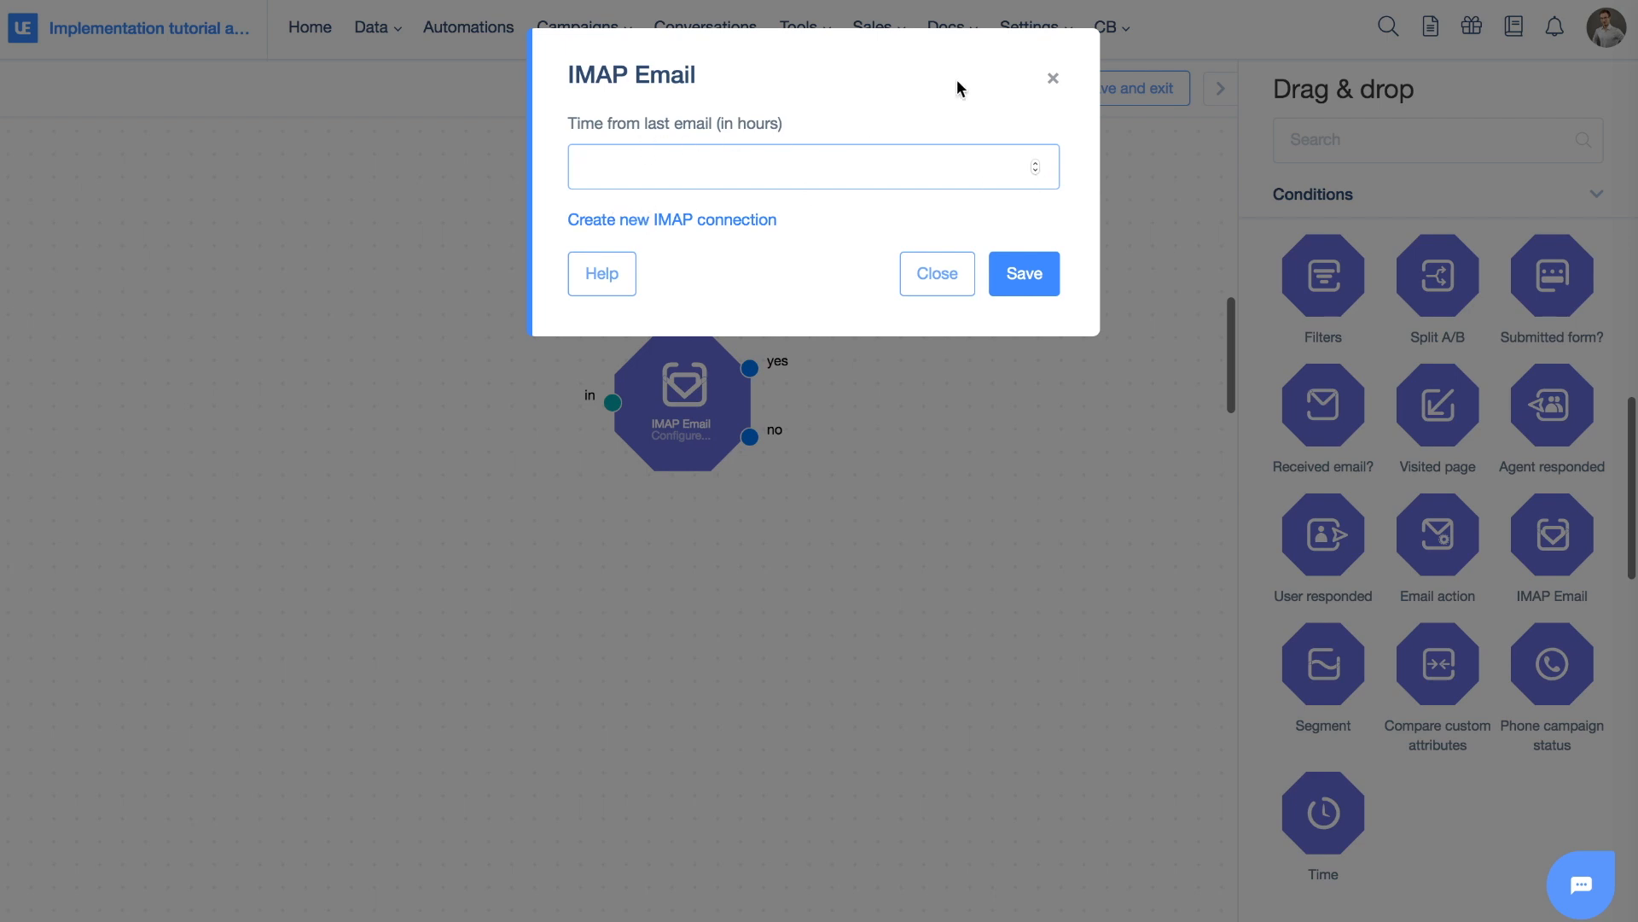
left_click(1052, 79)
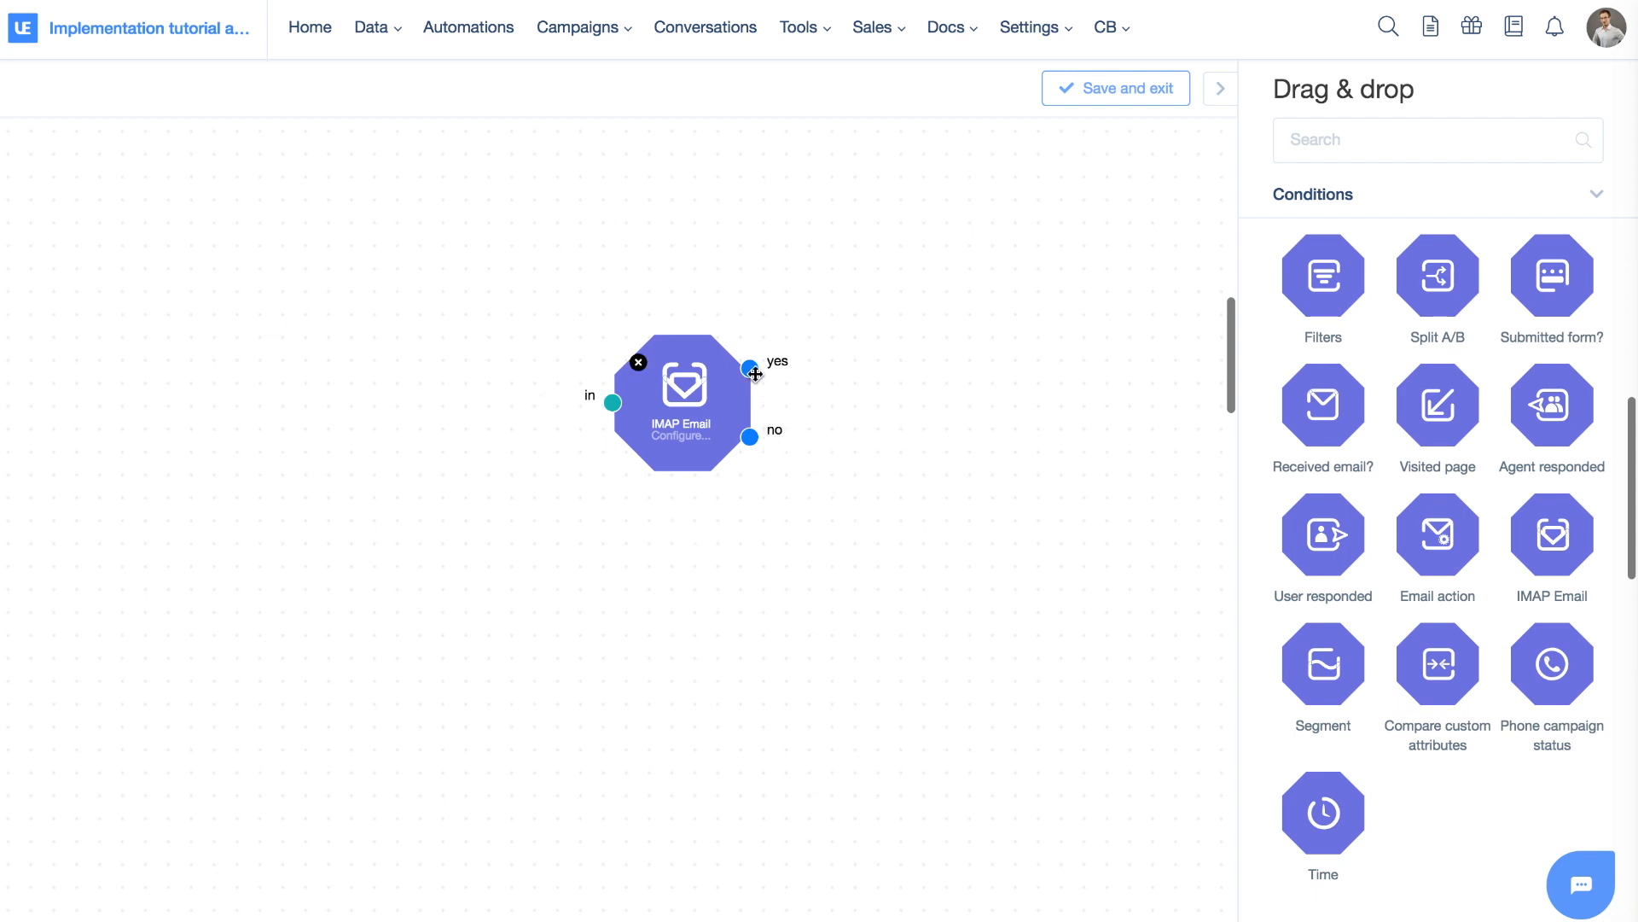
Try a connection from the IMAP Email yes output, then delete the node
left_click_drag(754, 370, 1004, 237)
left_click(640, 364)
scroll(1589, 560, "down", 5)
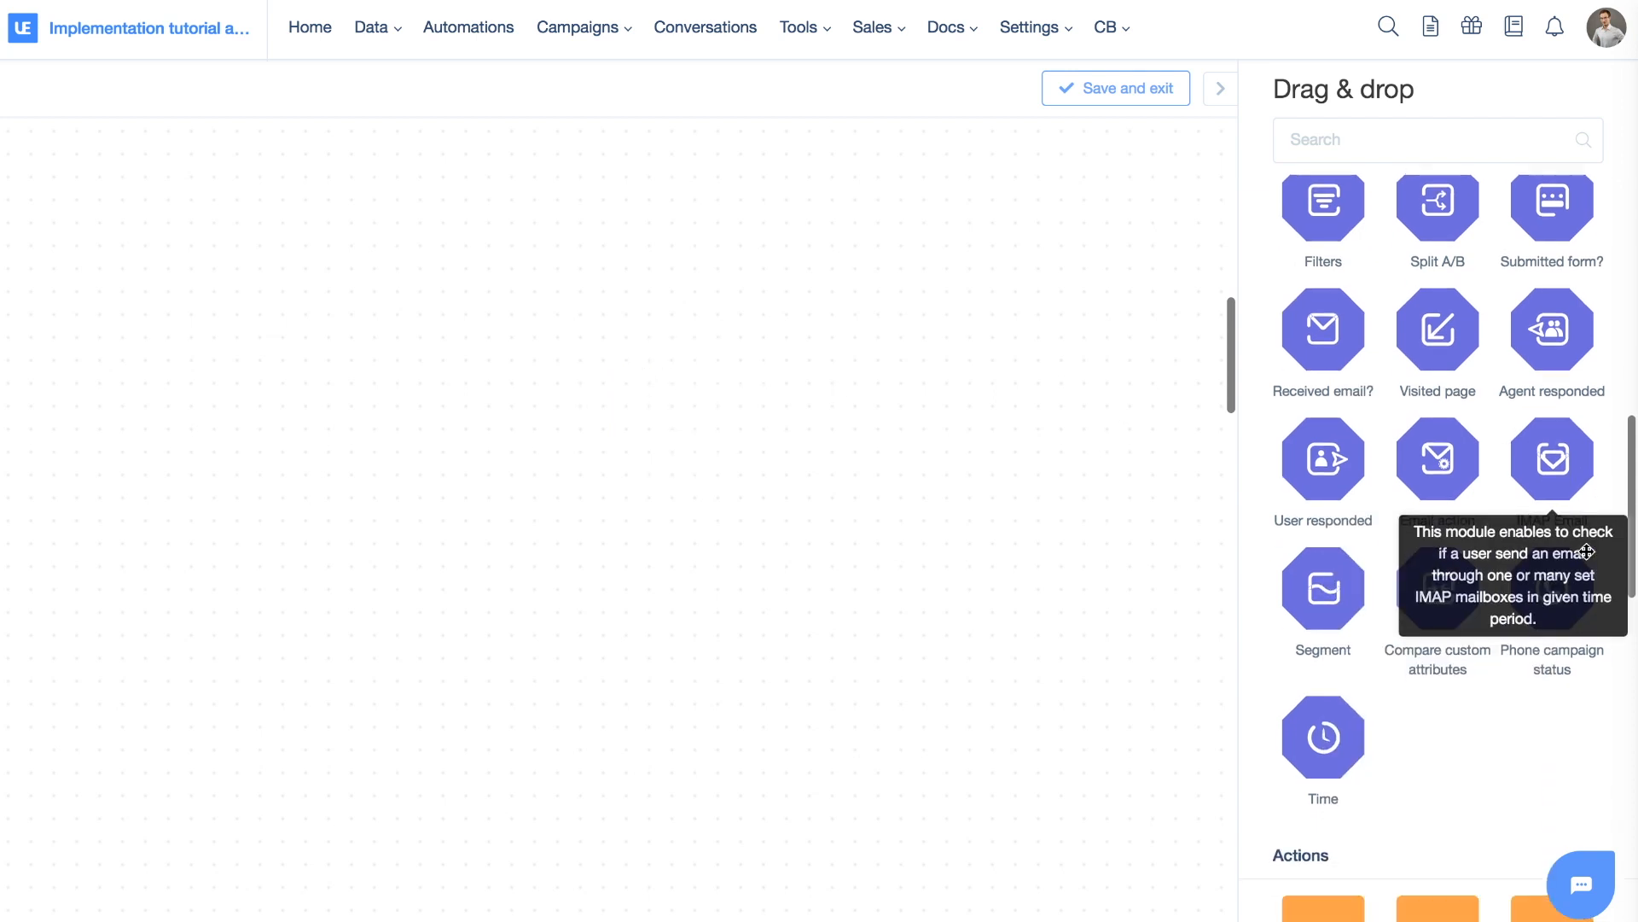
scroll(1589, 559, "down", 2)
Place a Time condition on the canvas and allow Monday through Friday
left_click_drag(1335, 278, 453, 273)
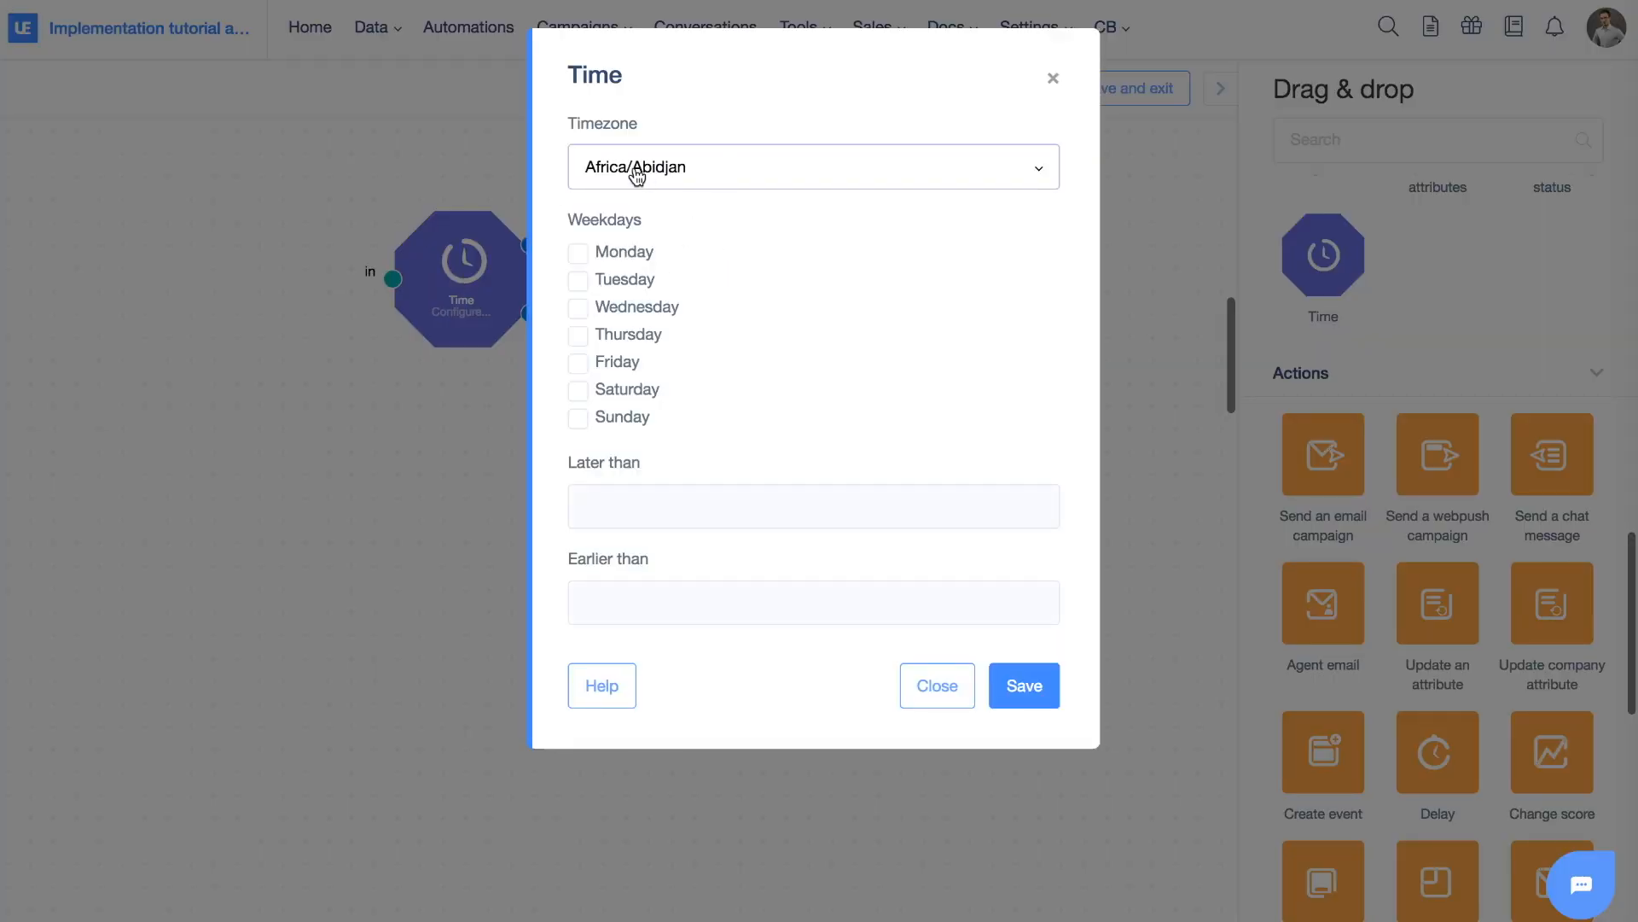
left_click(583, 255)
left_click(584, 282)
left_click(583, 309)
left_click(580, 336)
left_click(580, 364)
Set the Time window to later than 09:00 and earlier than 18:00, then save
left_click(653, 508)
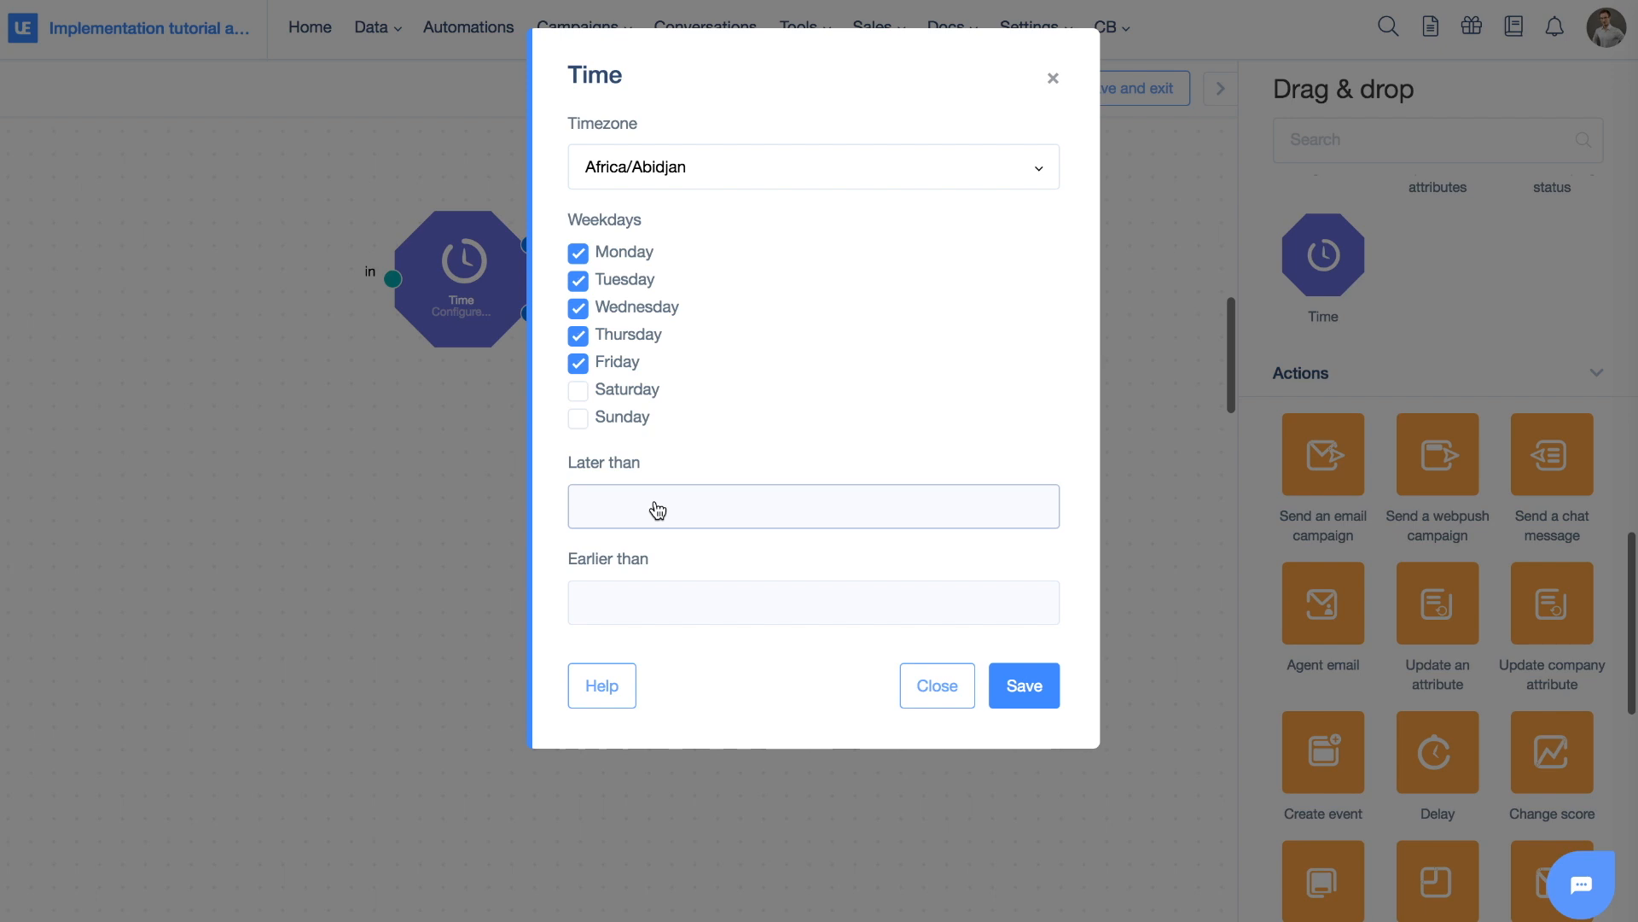
left_click(739, 570)
left_click(739, 570)
left_click(739, 570)
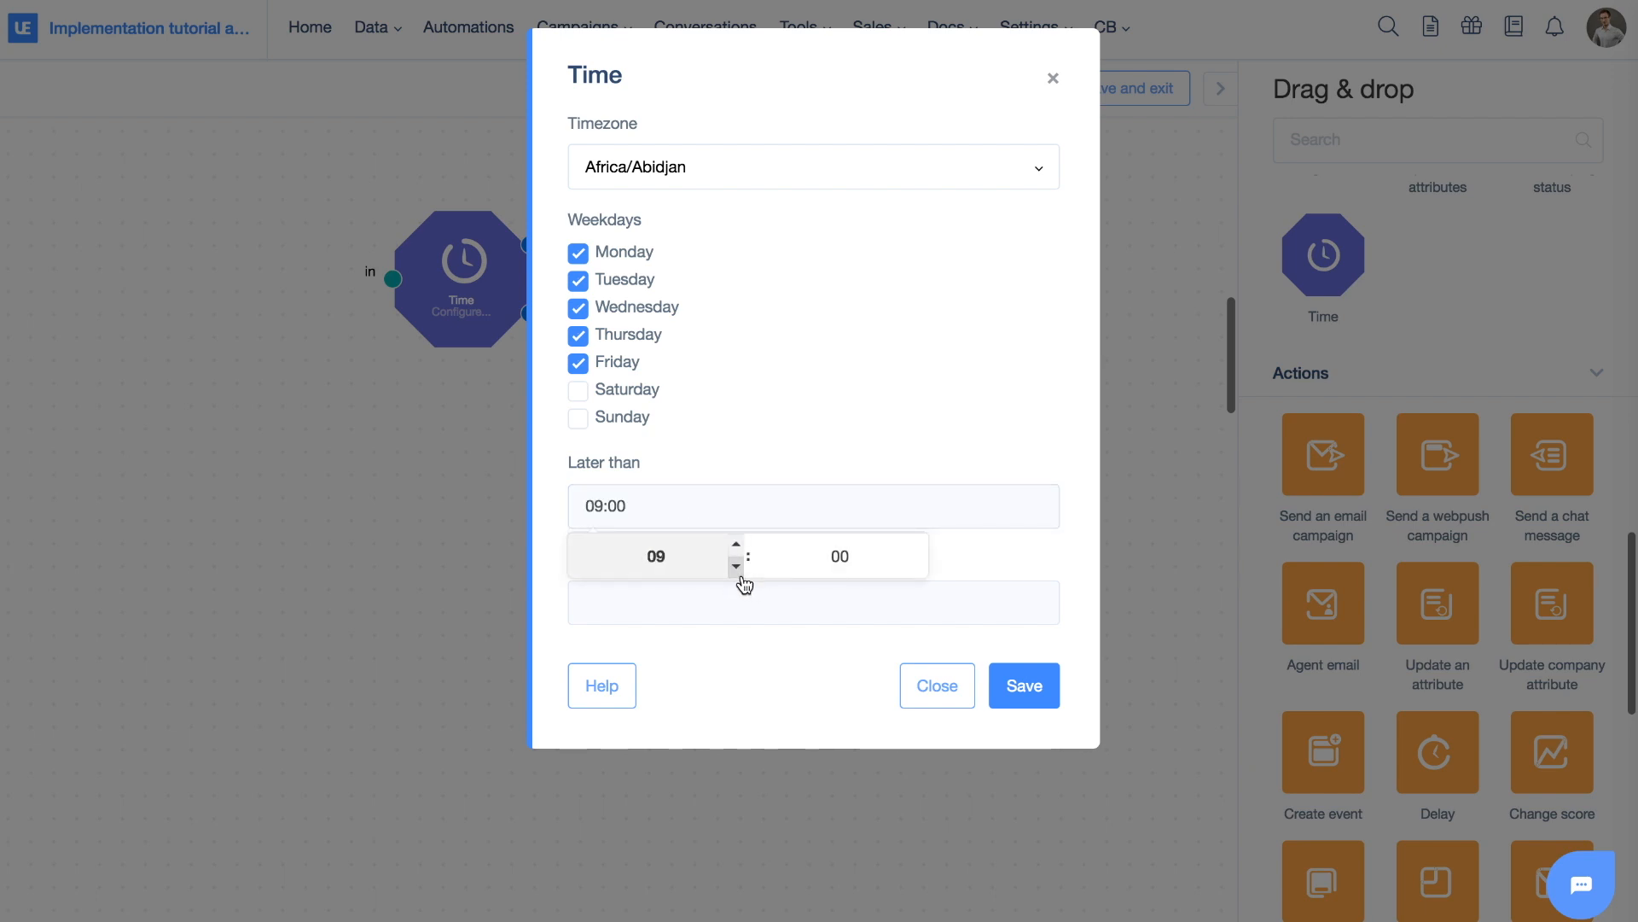
left_click(746, 608)
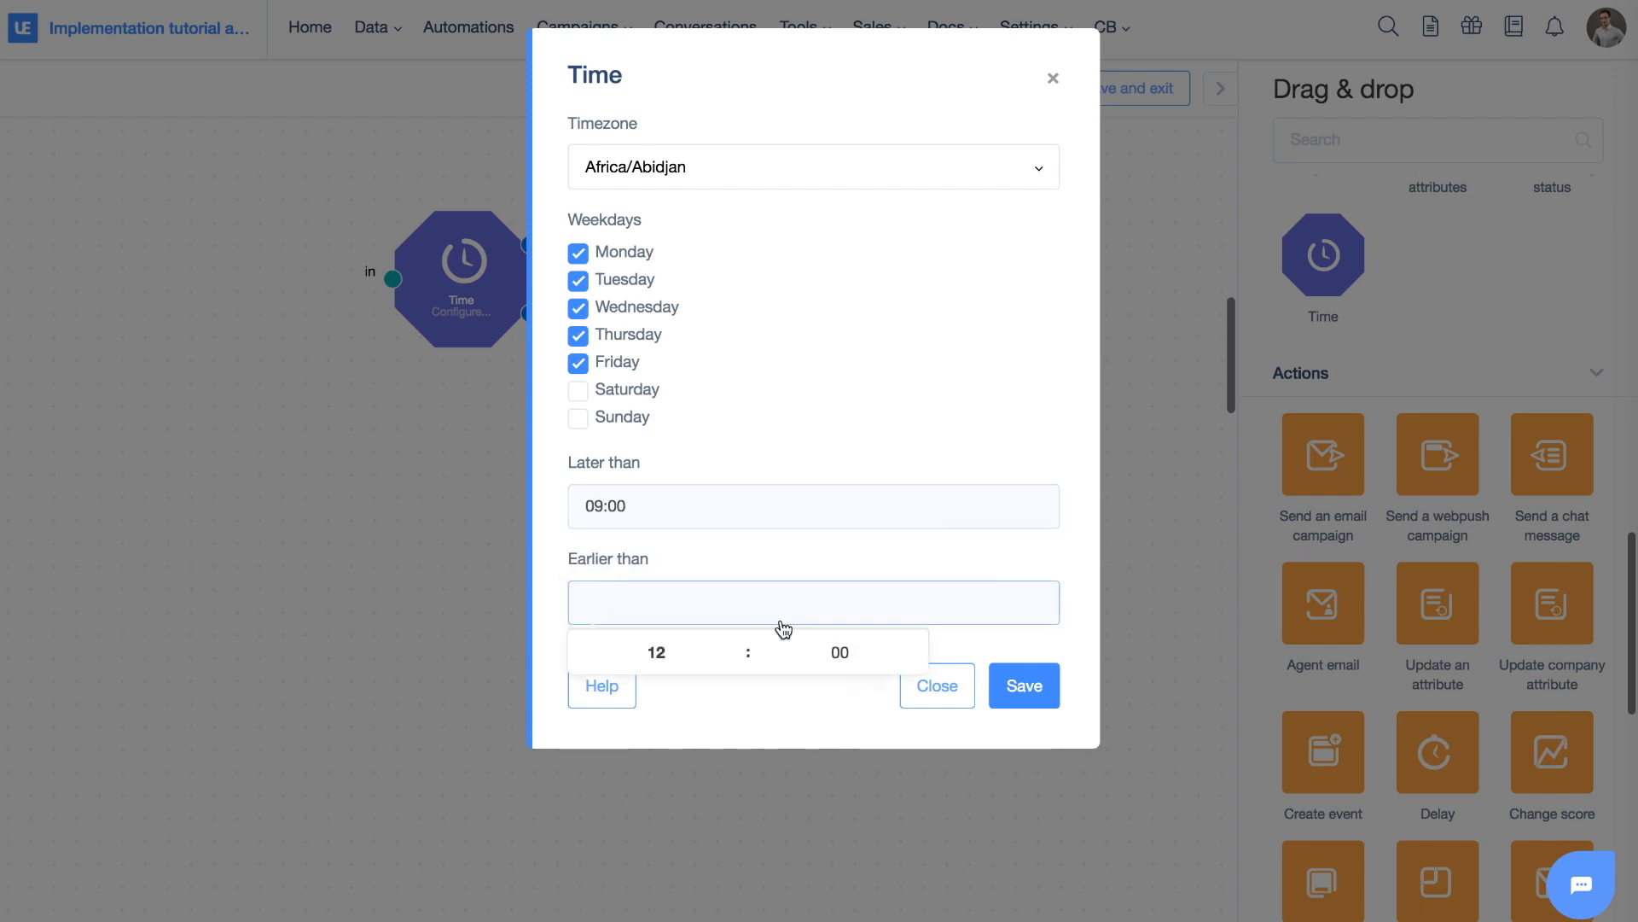
left_click(726, 664)
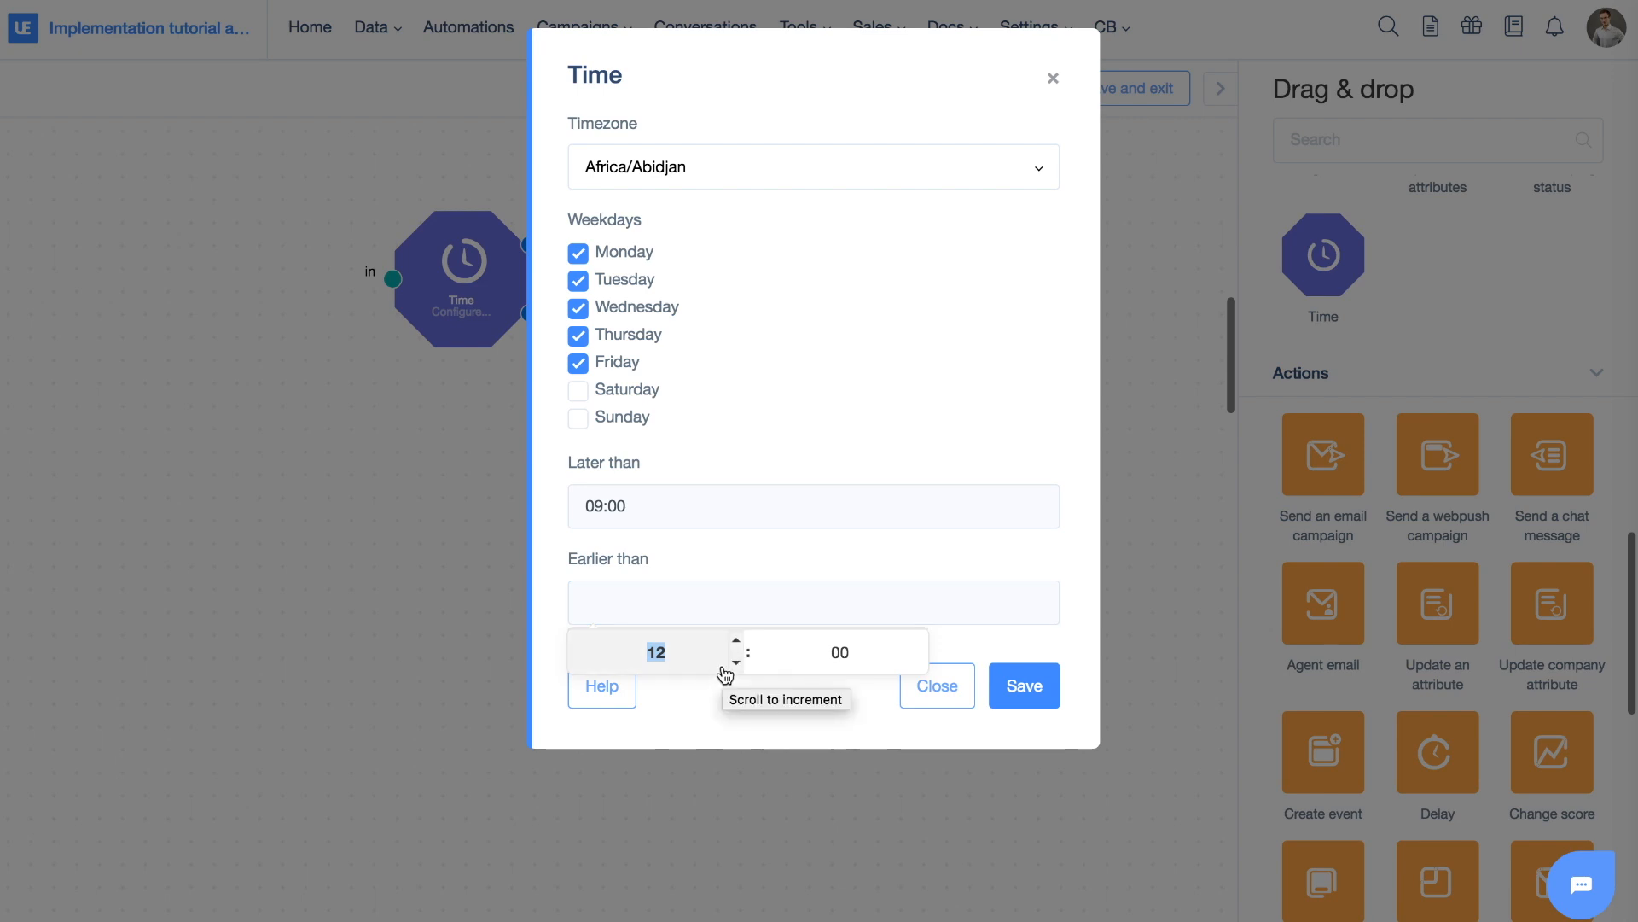
type("18:00")
left_click(720, 705)
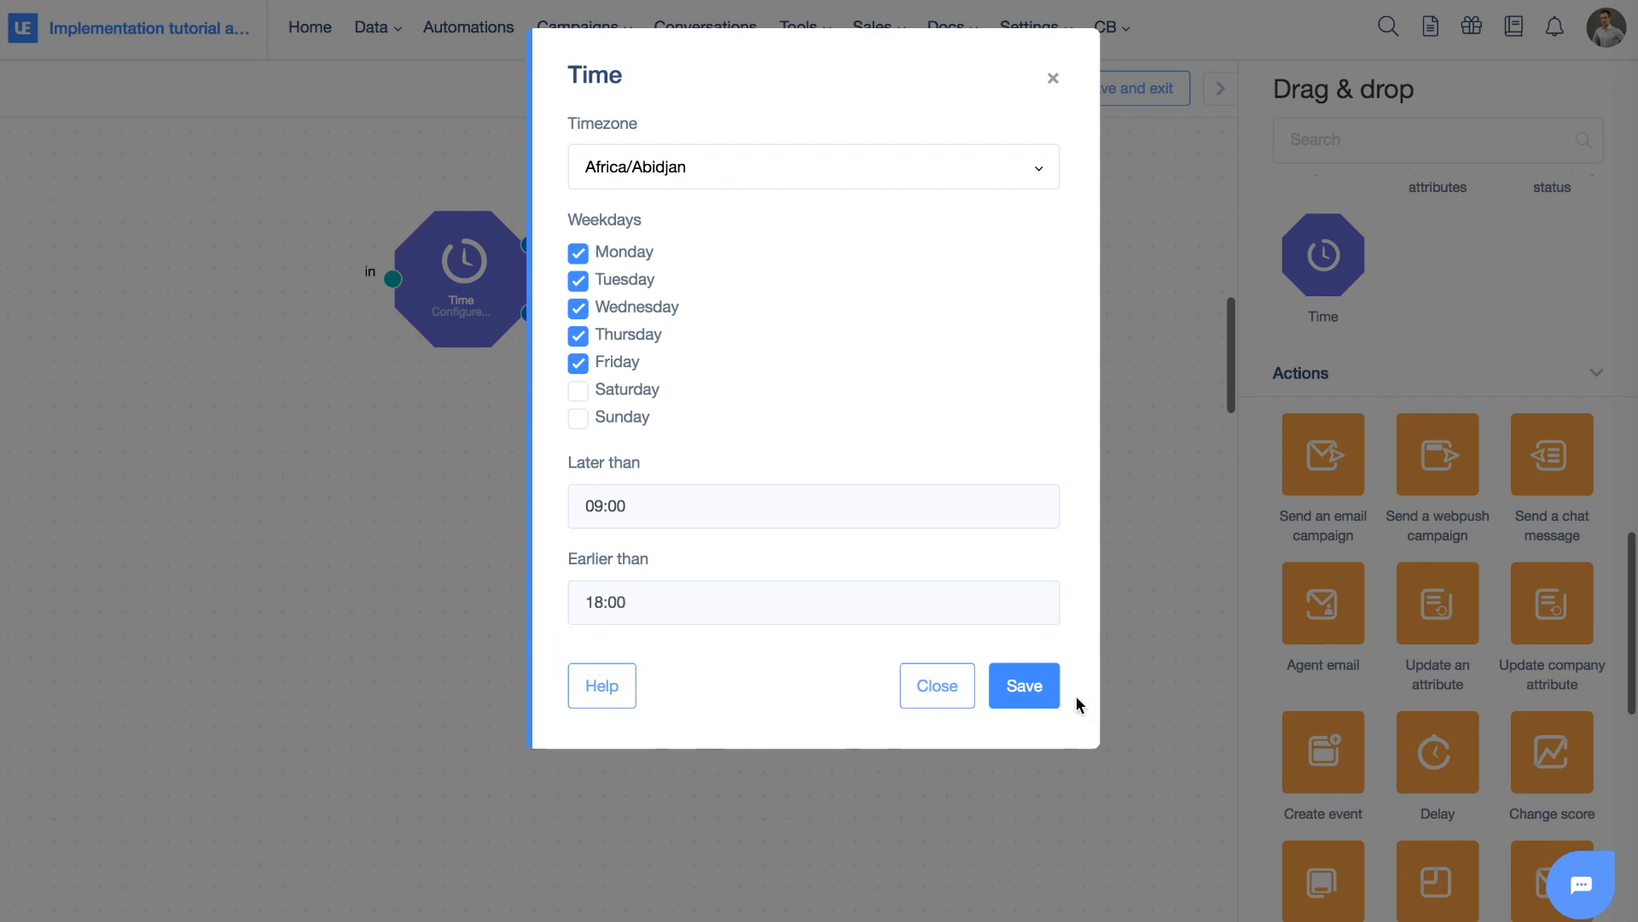
left_click(648, 507)
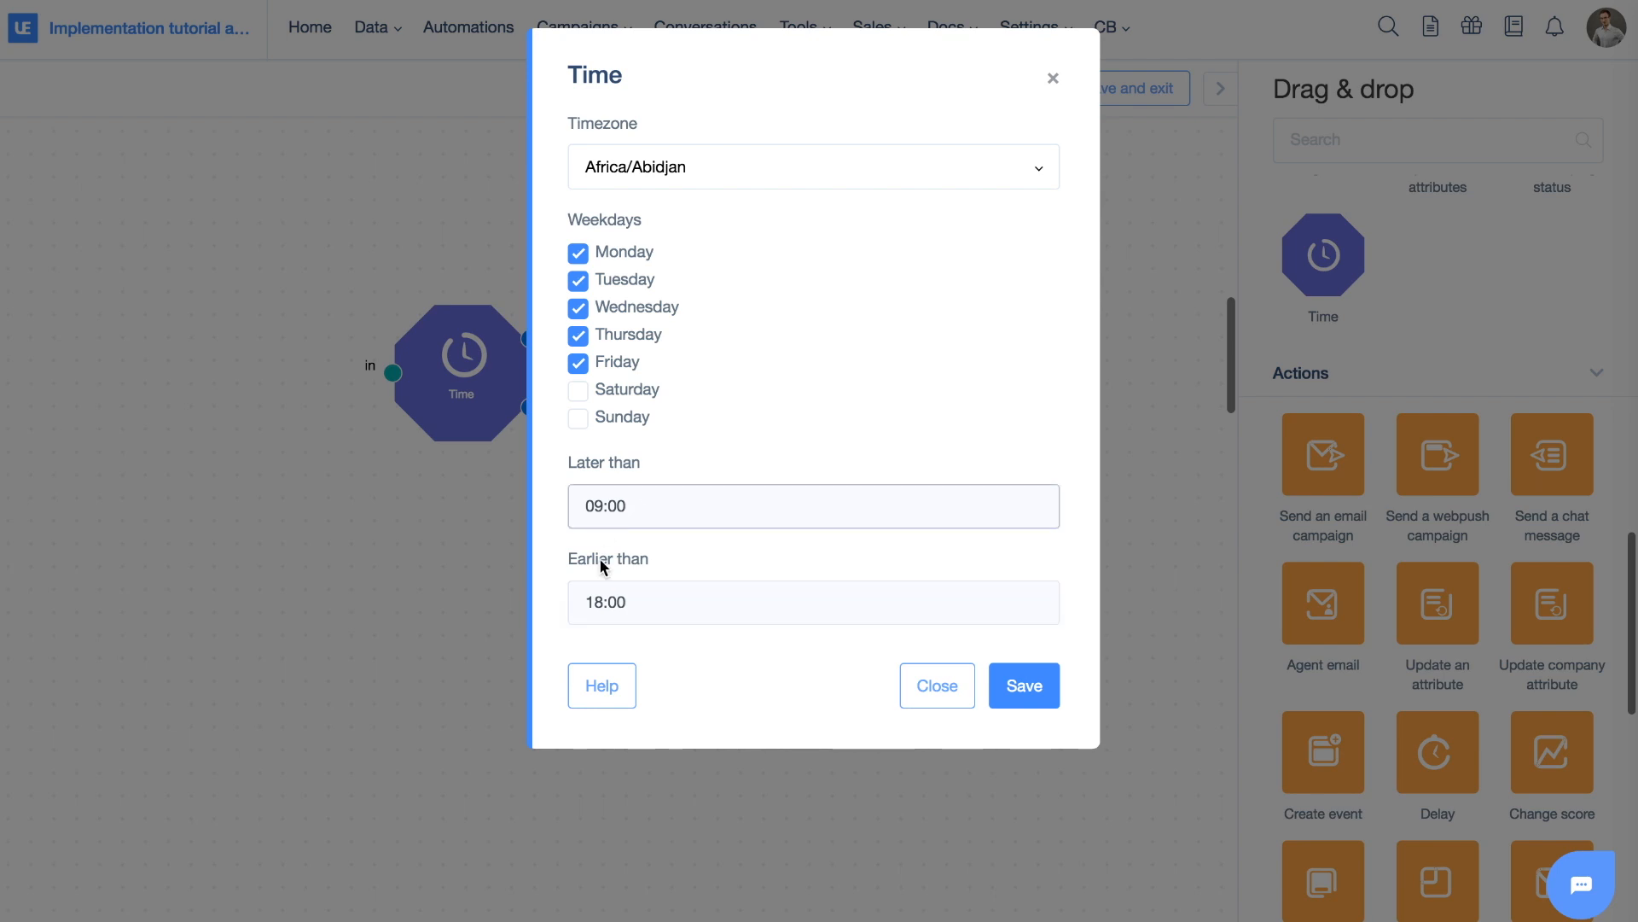
left_click(1016, 691)
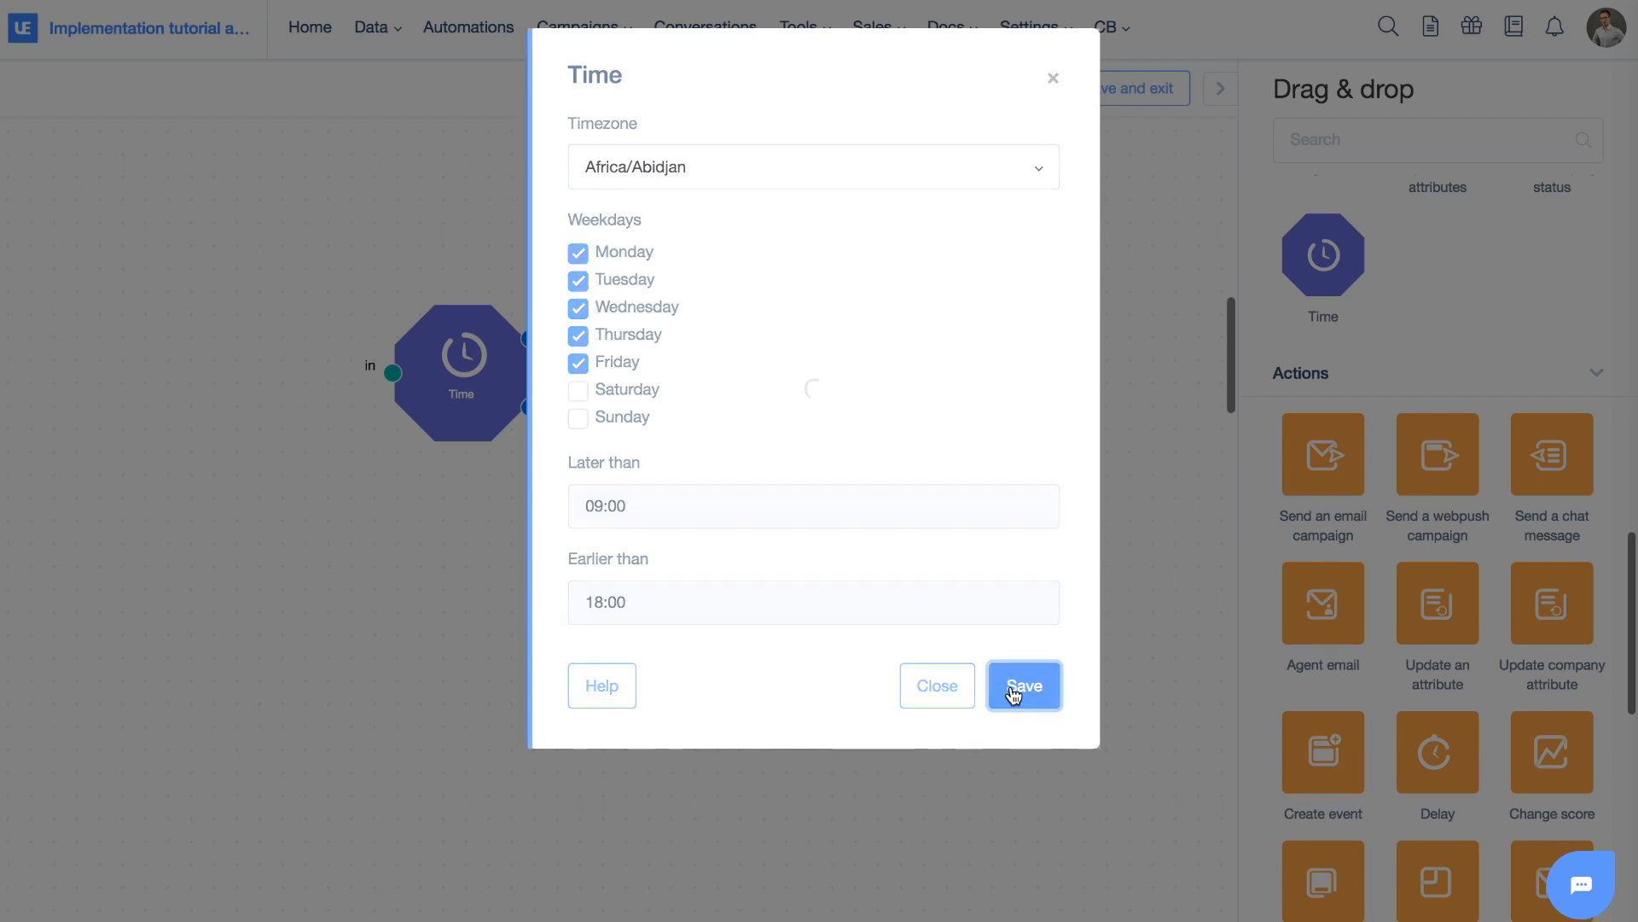
Add an Agent email action to the canvas
scroll(1453, 524, "down", 10)
scroll(1365, 546, "up", 9)
left_click_drag(1315, 560, 671, 305)
Link Time's yes output to Agent email and its no output to a new chat message action
left_click_drag(530, 342, 610, 312)
left_click_drag(672, 357, 757, 279)
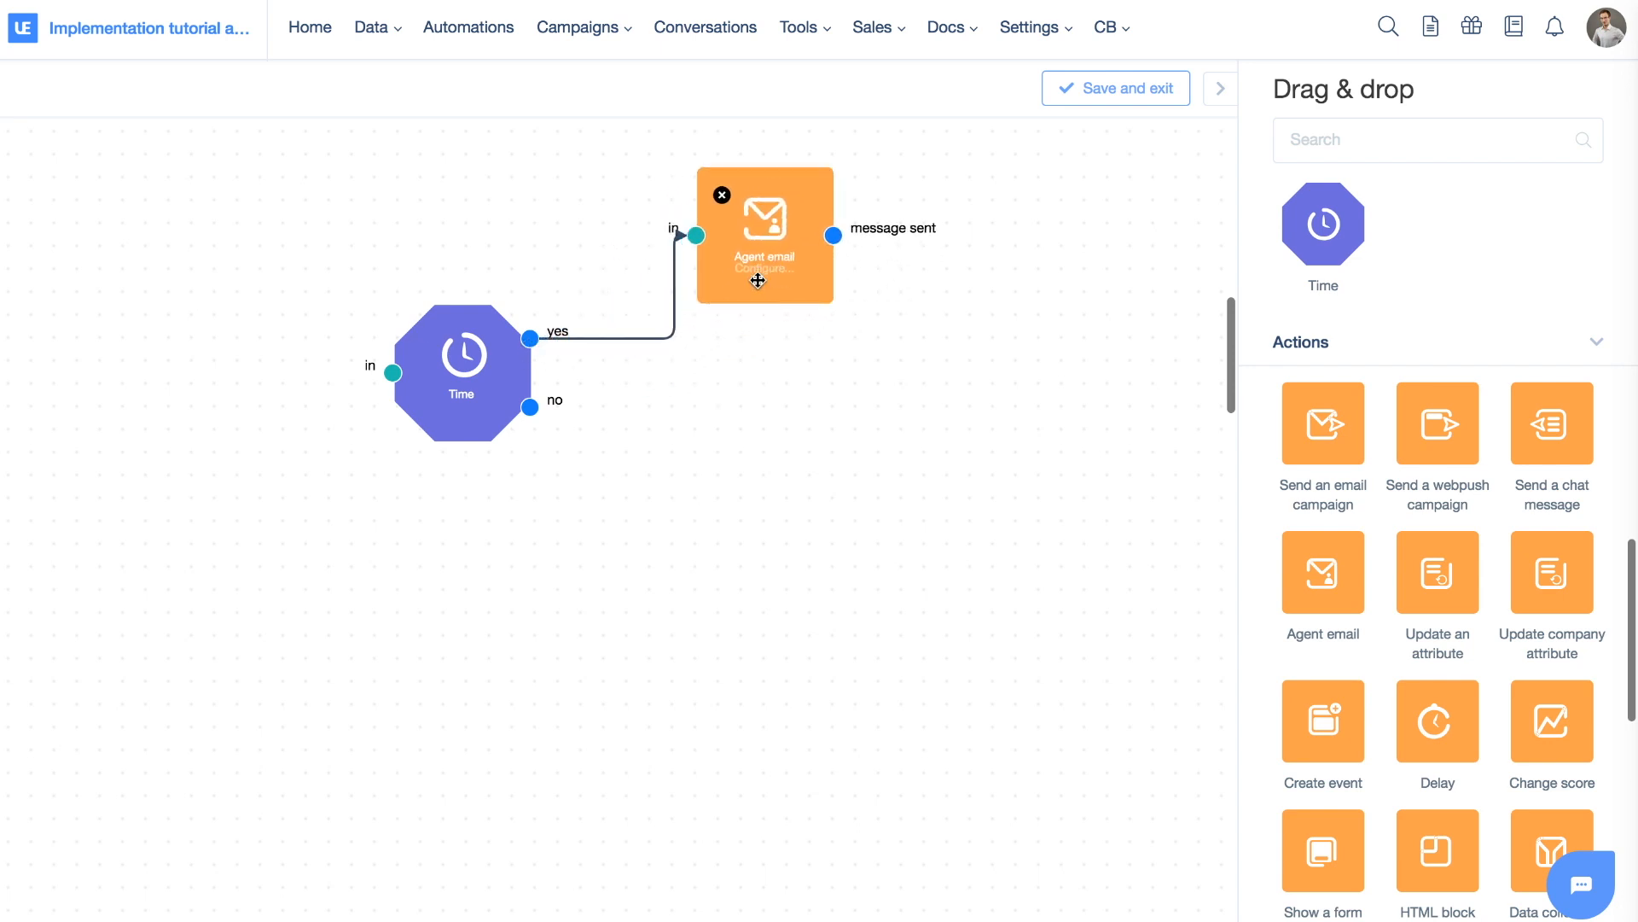
scroll(1433, 427, "down", 2)
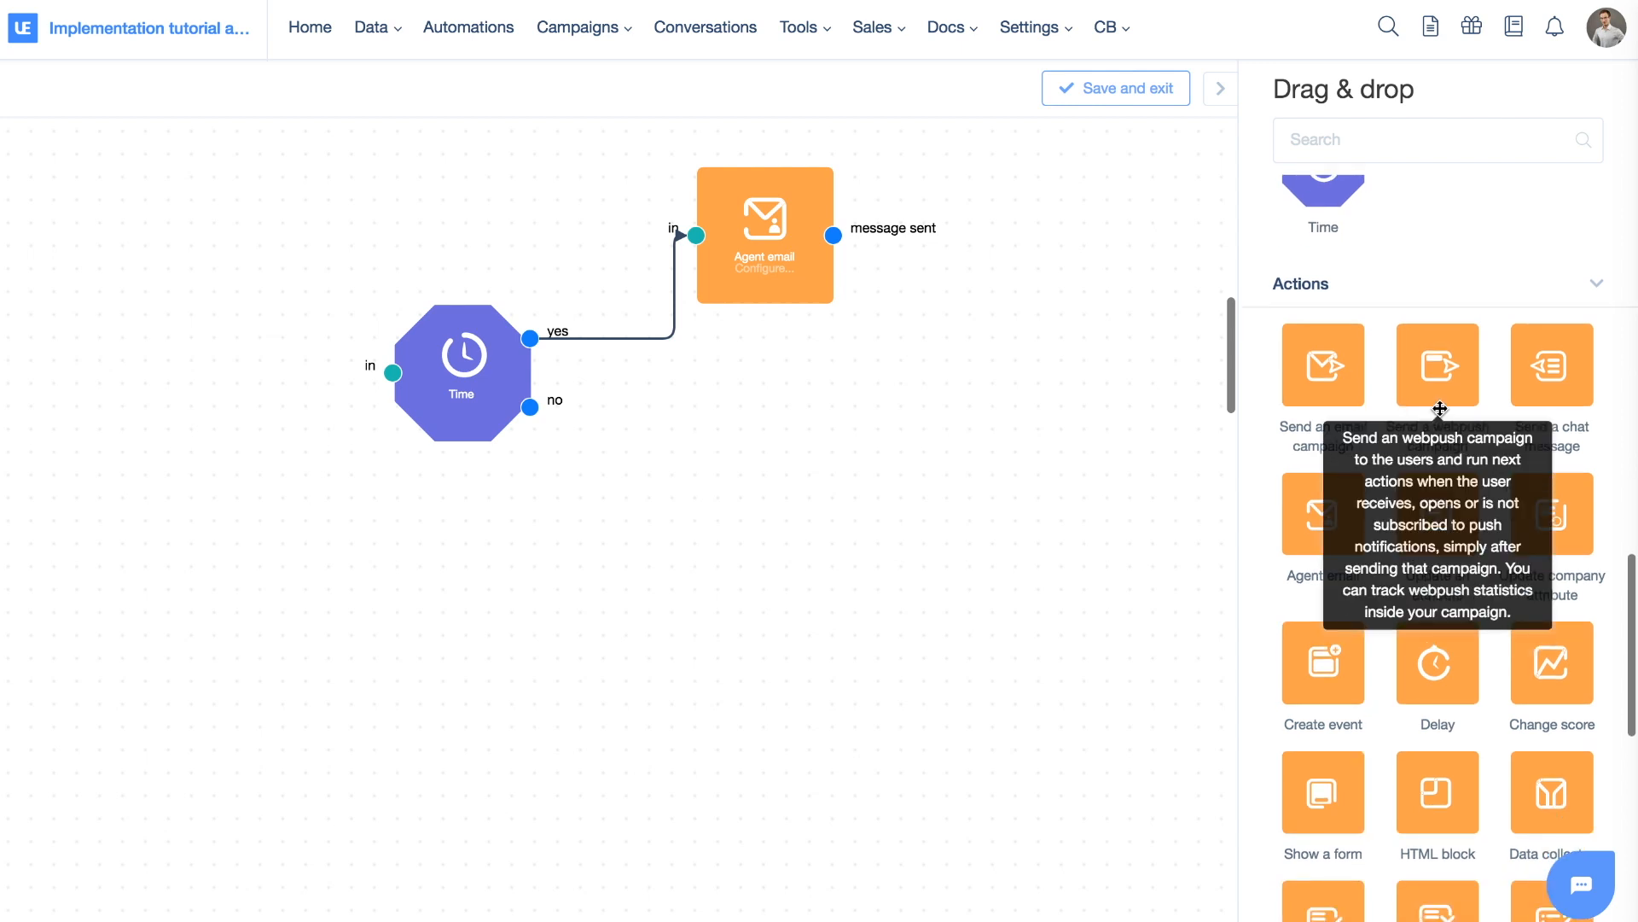
left_click_drag(1553, 376, 755, 478)
mouse_move(521, 409)
left_mouse_down()
mouse_move(581, 417)
mouse_move(700, 495)
mouse_move(499, 365)
mouse_move(486, 377)
mouse_move(697, 495)
mouse_move(777, 491)
mouse_move(758, 481)
left_mouse_up()
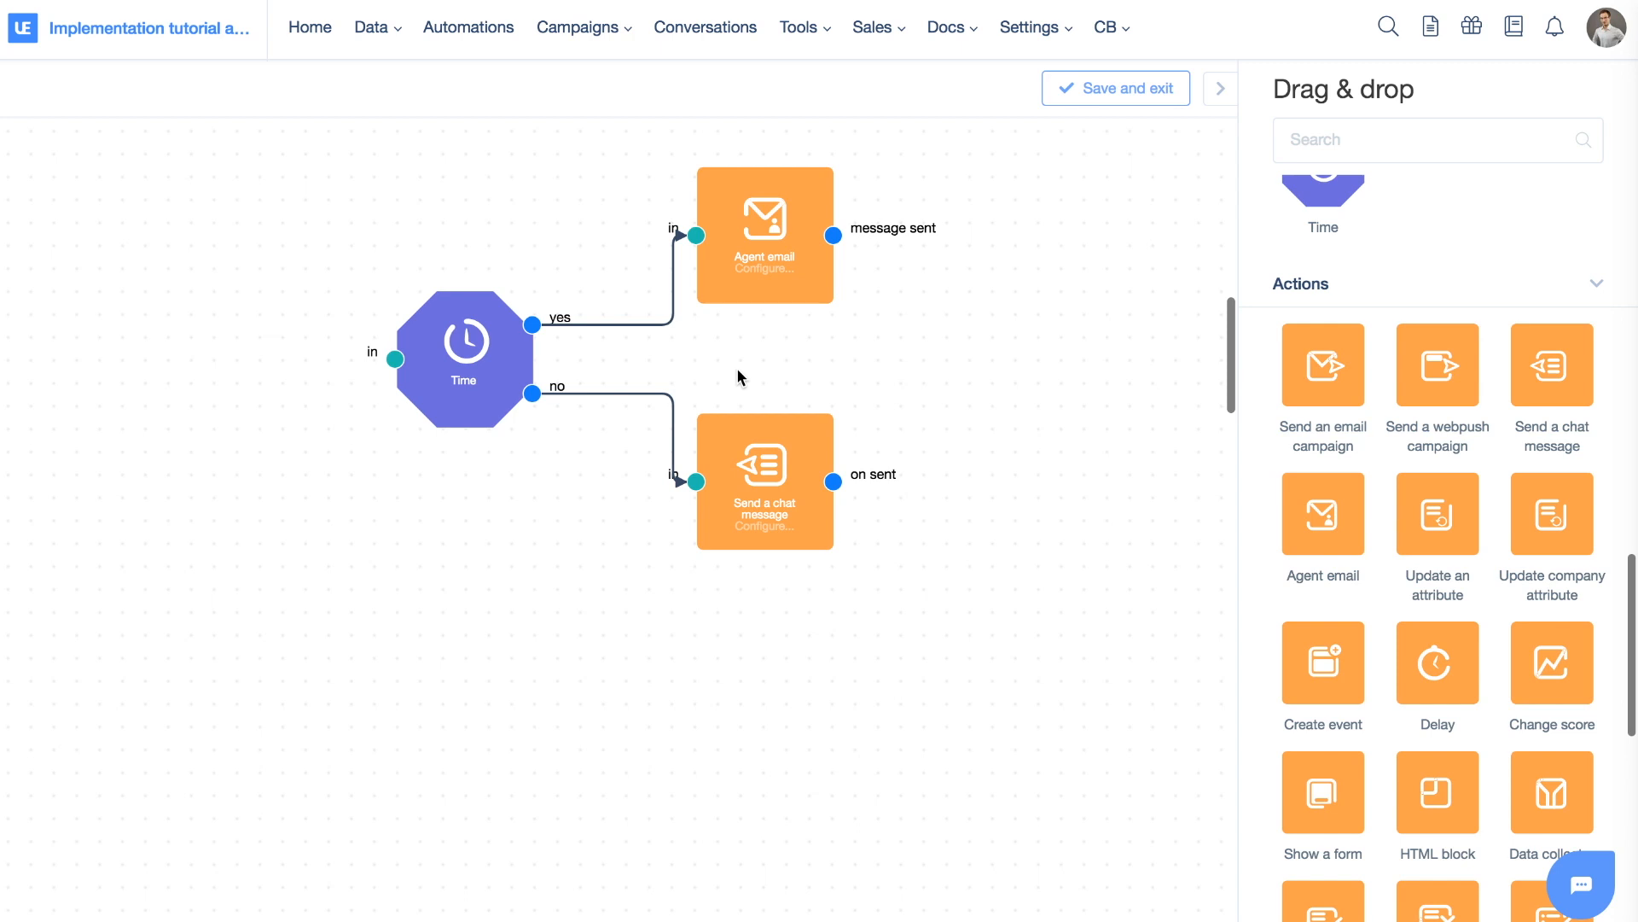
Delete both Time connections and the Time, chat message and Agent email nodes
left_click(588, 323)
left_click(587, 393)
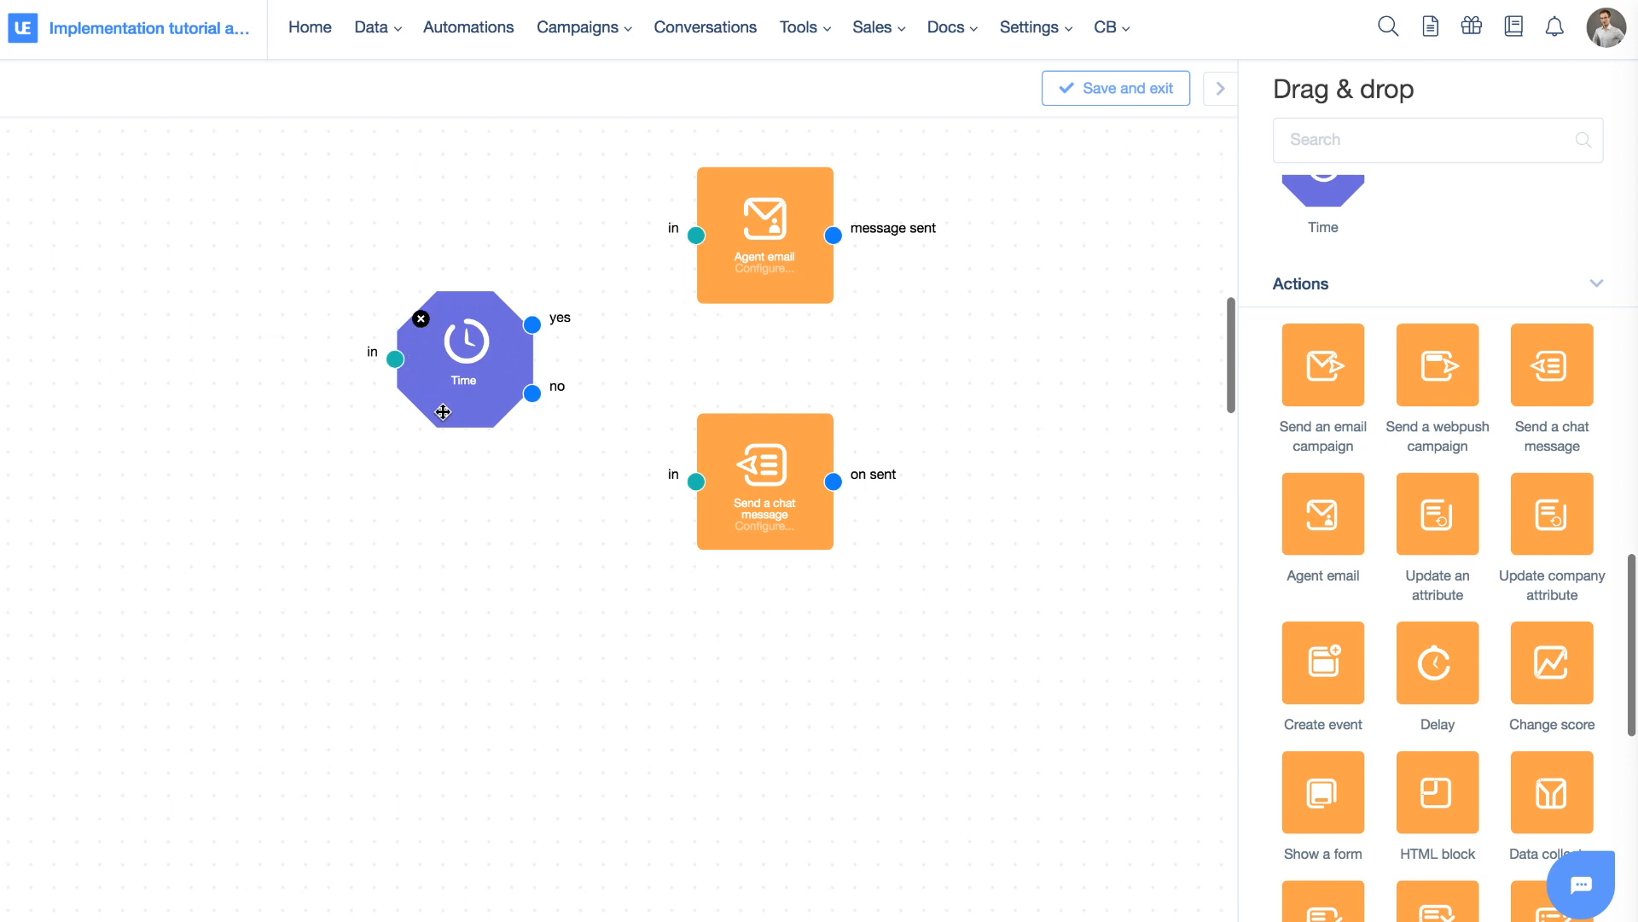
left_click(421, 318)
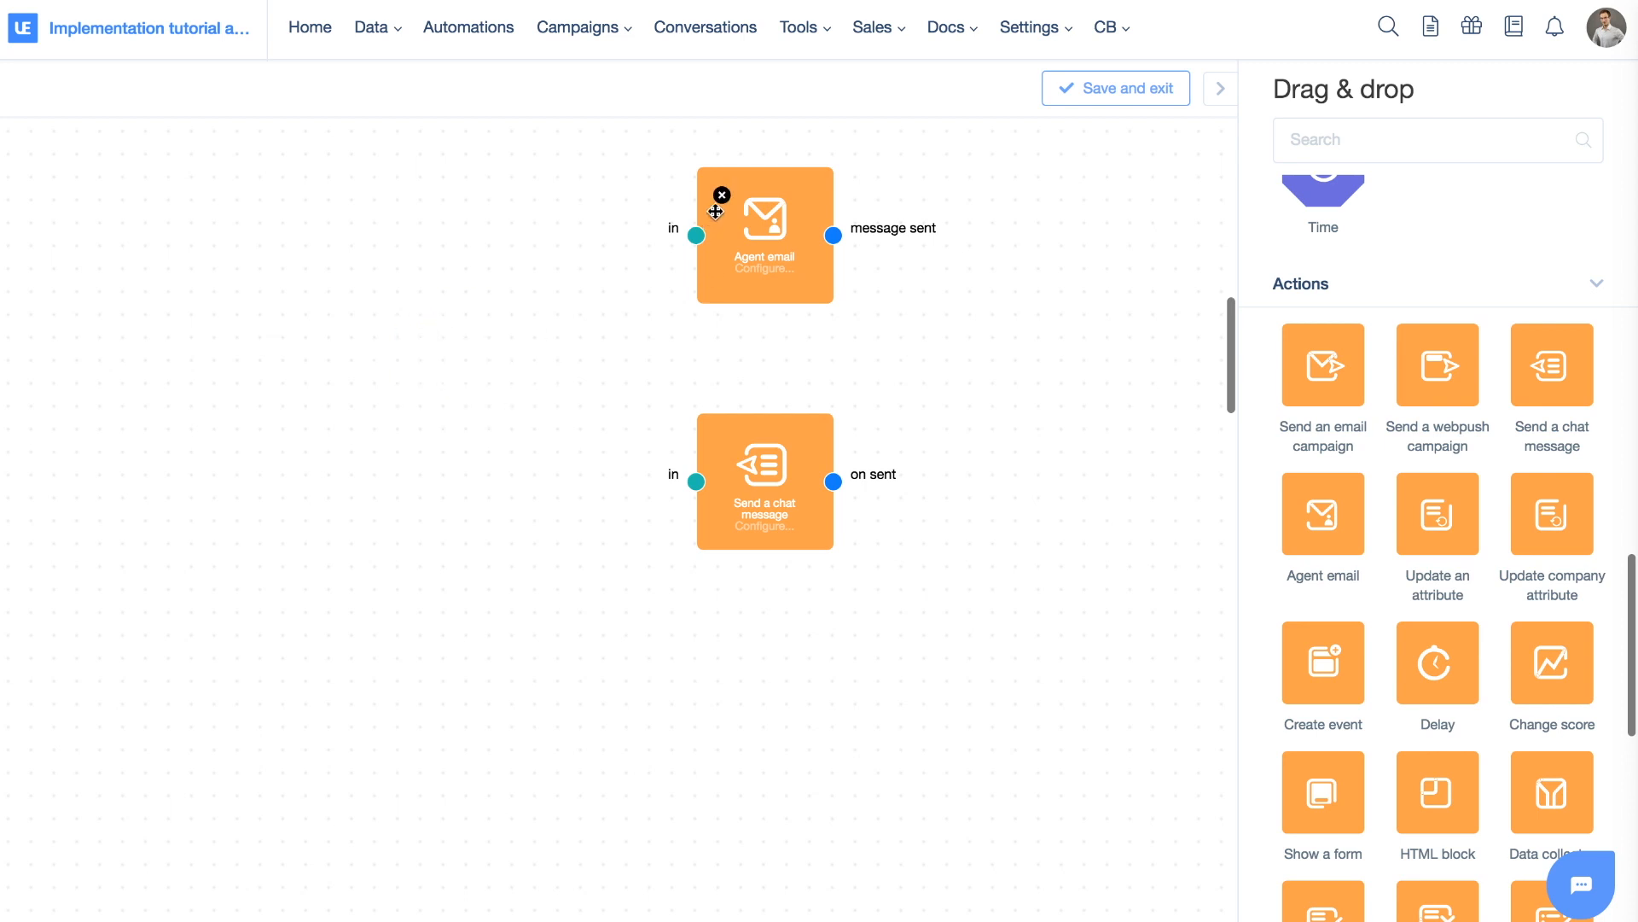
left_click(722, 440)
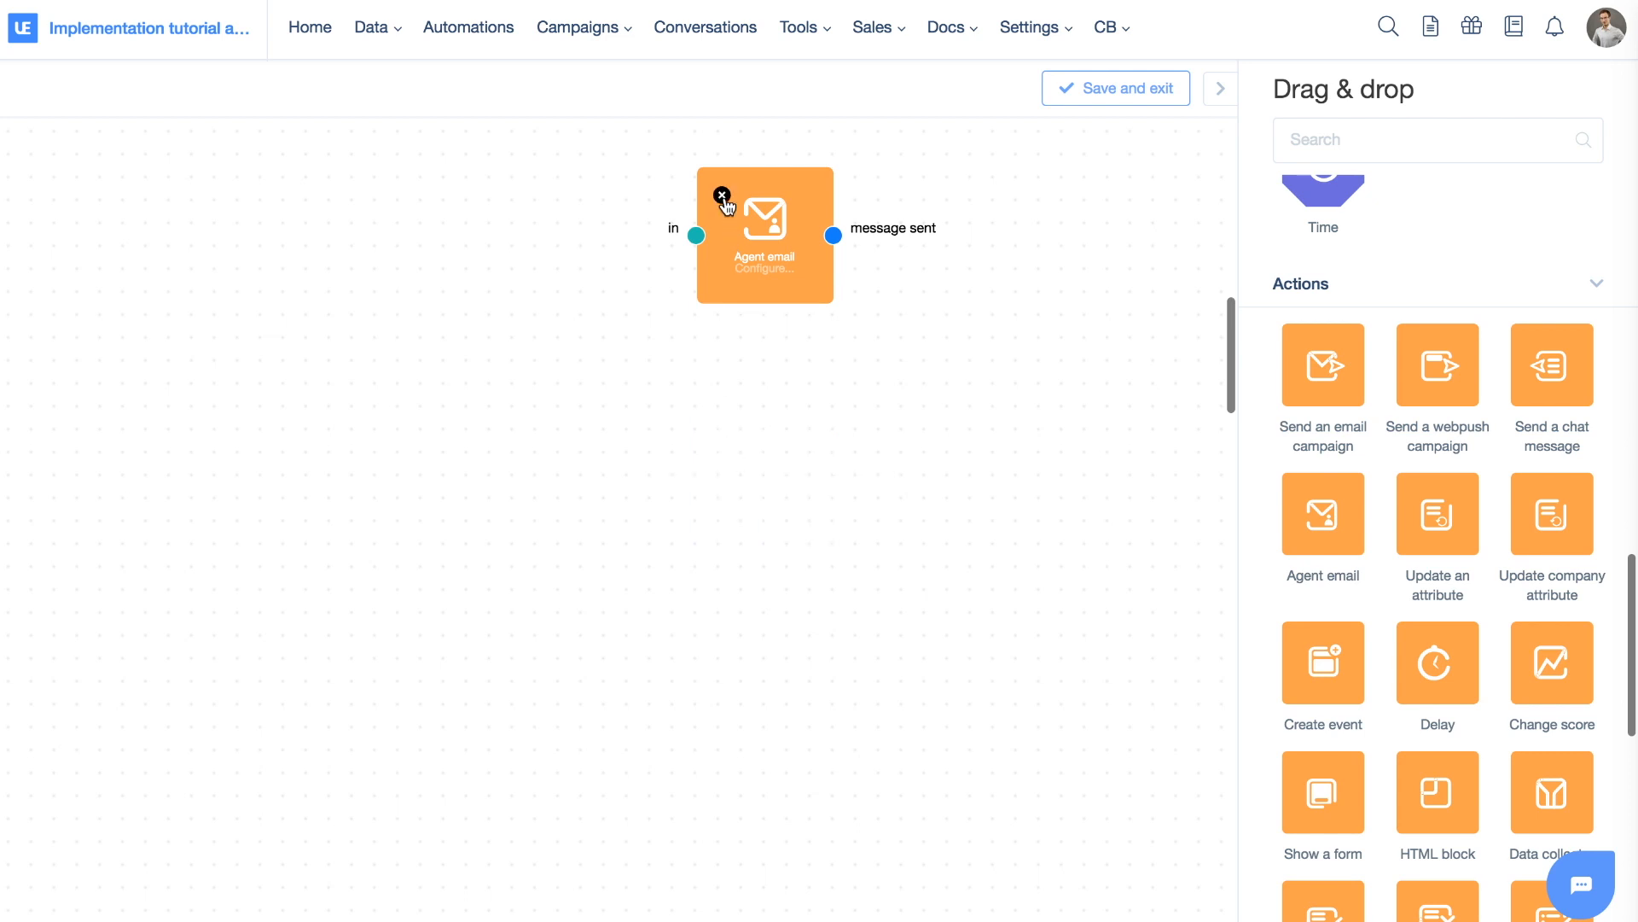
left_click(722, 194)
Add Send an email campaign and Send a webpush campaign actions to the canvas
scroll(1374, 322, "up", 2)
scroll(1373, 322, "down", 3)
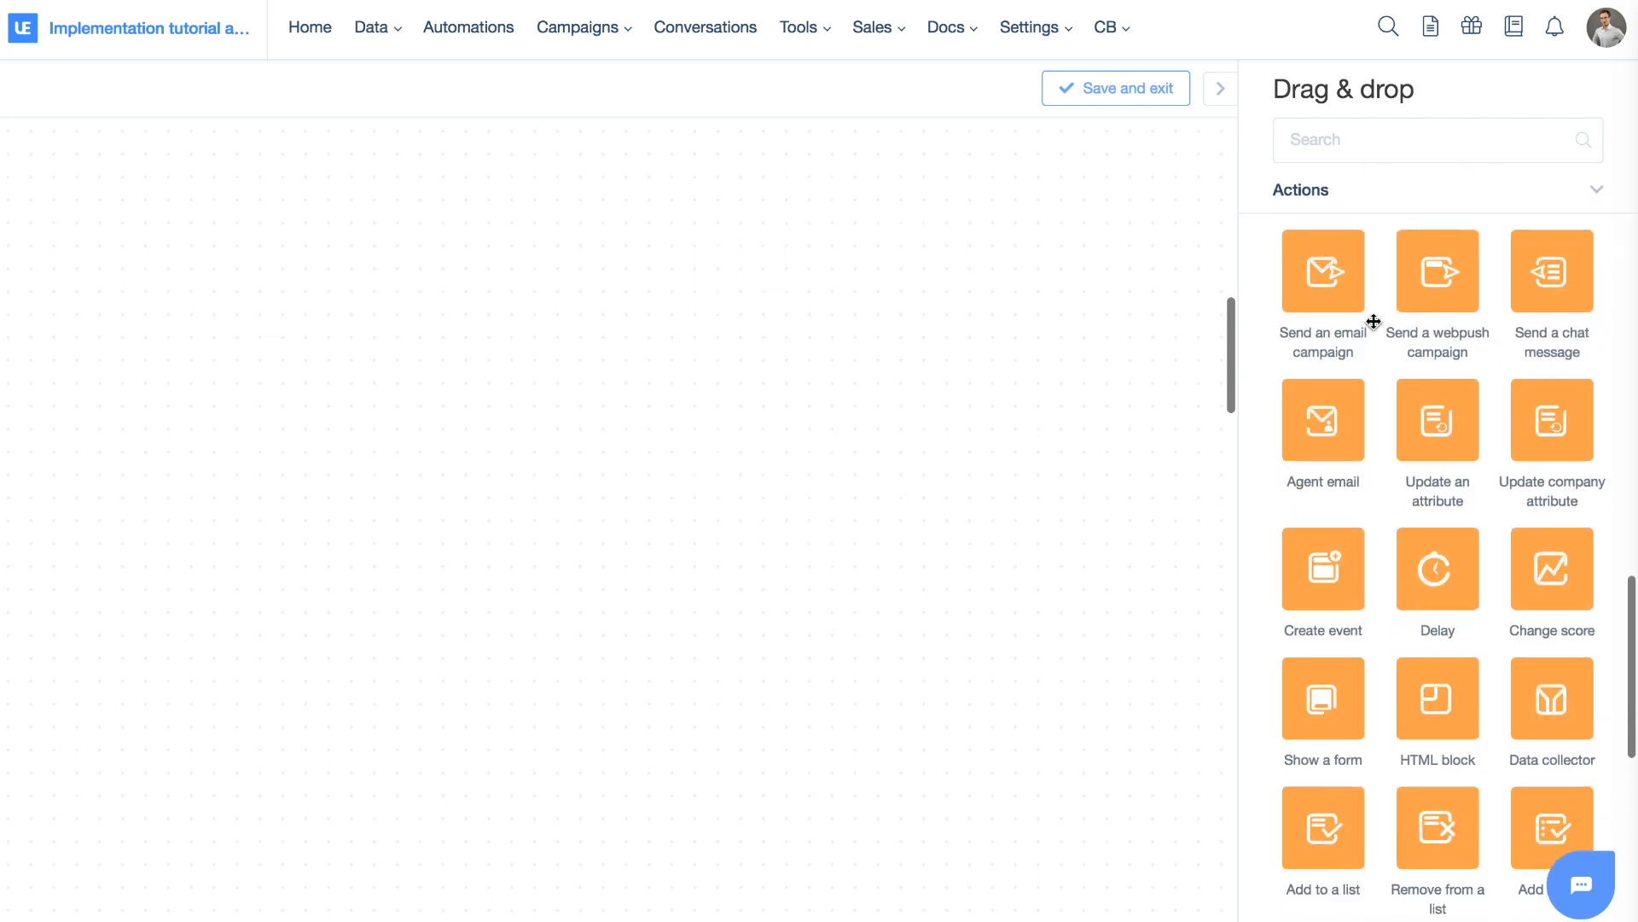
mouse_move(1355, 293)
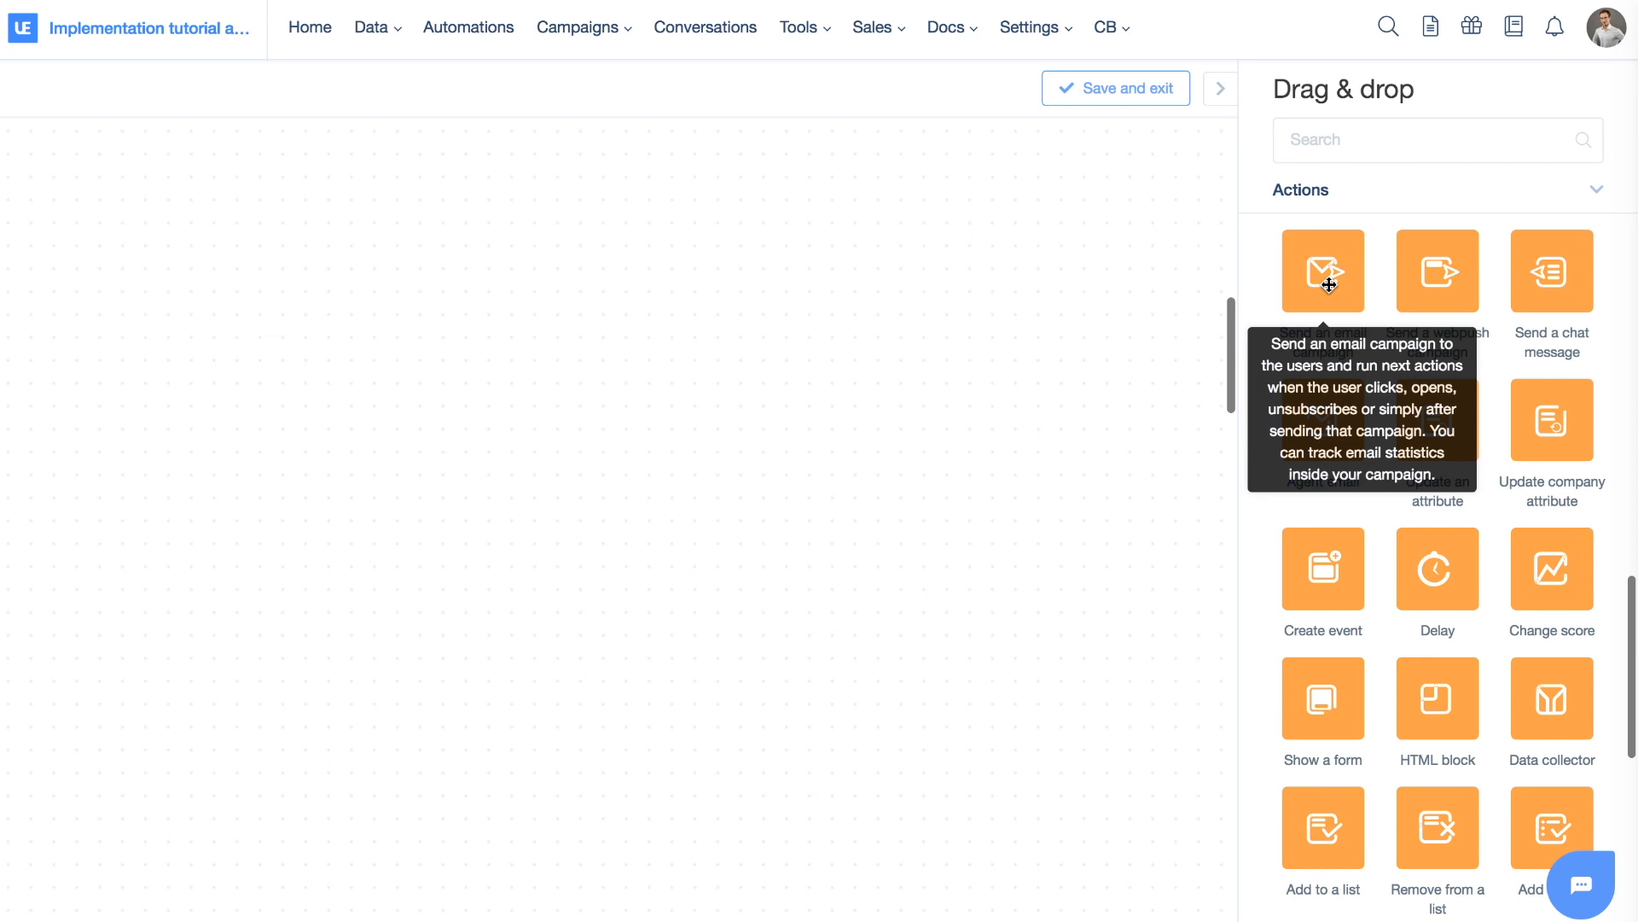
left_click_drag(1329, 284, 568, 229)
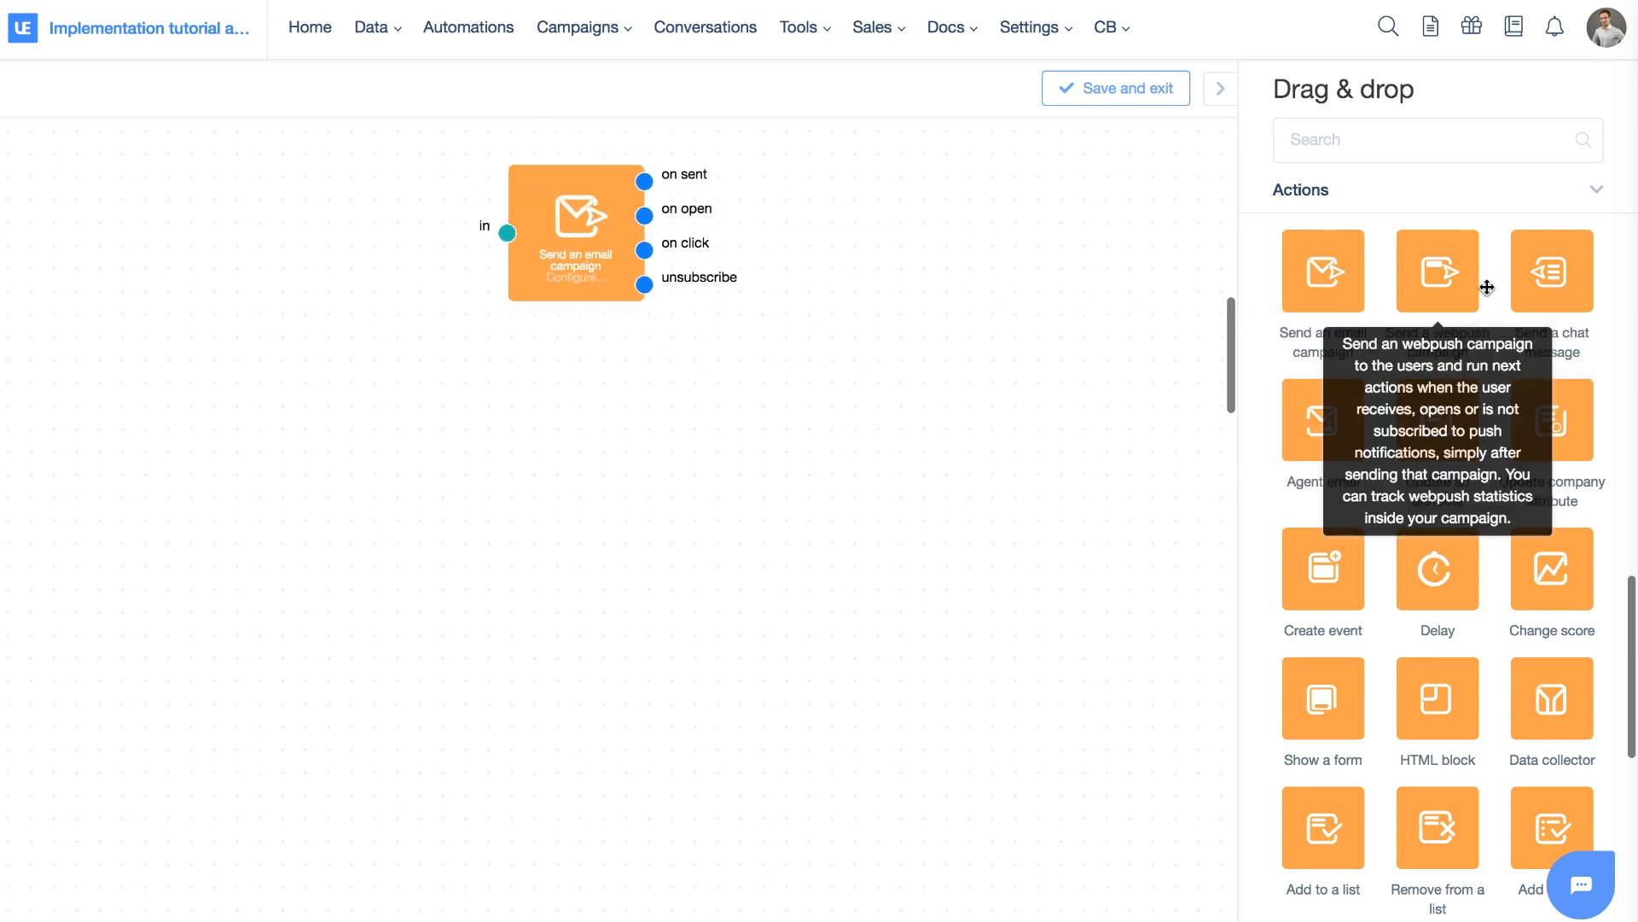
left_click_drag(1436, 316, 610, 406)
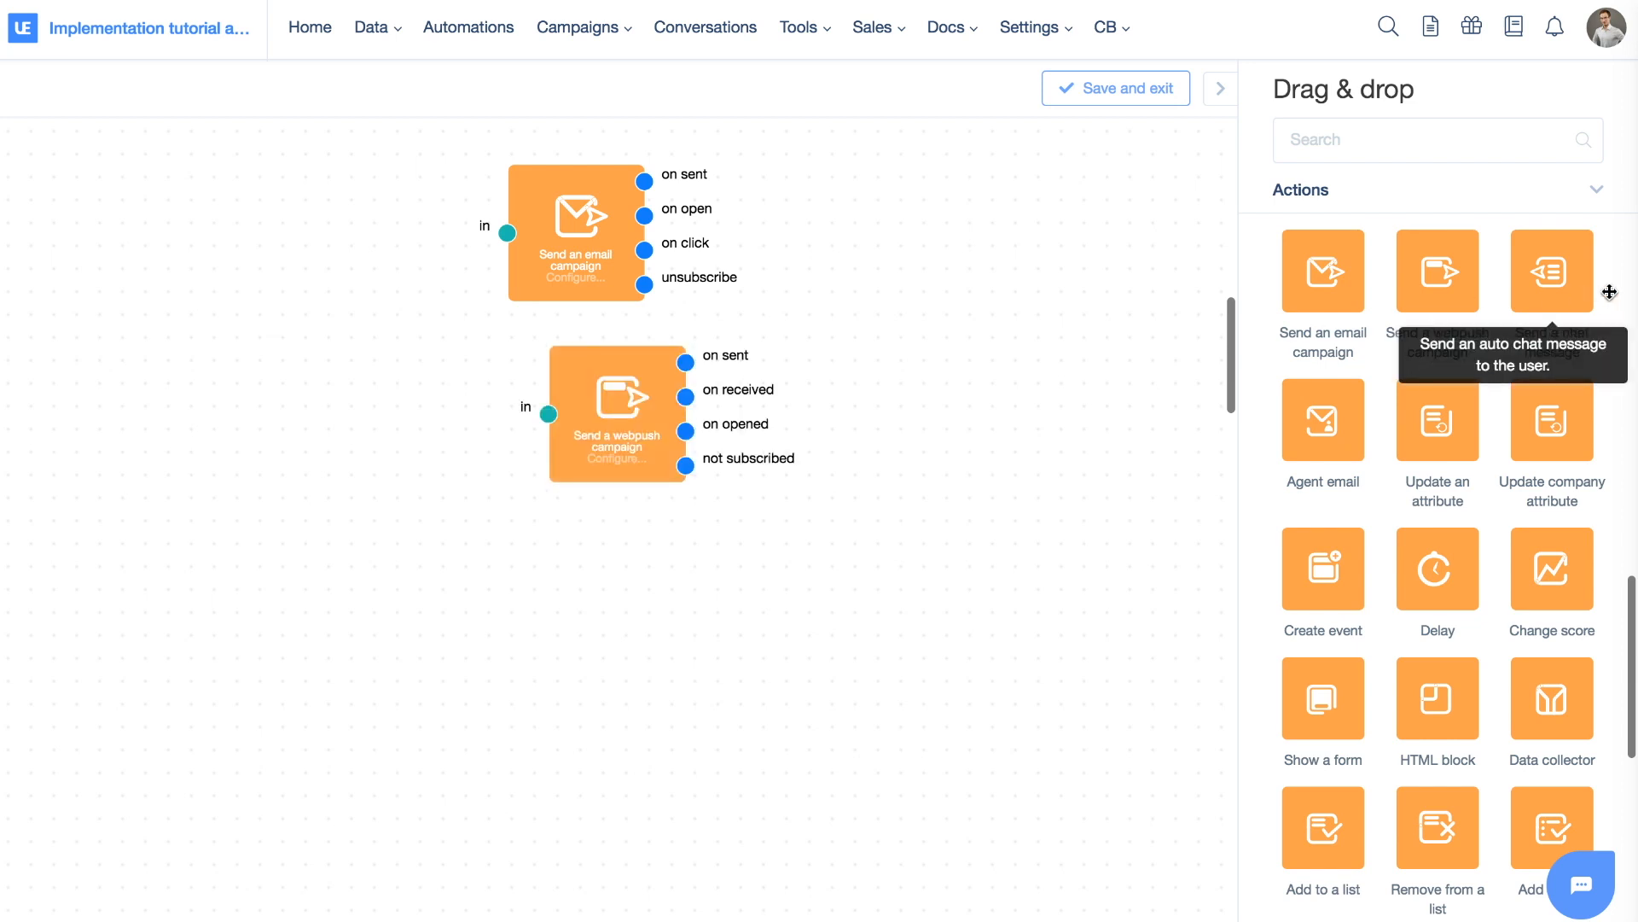
Add a Send a chat message action below the webpush block and align the email campaign block
left_click_drag(1549, 271, 727, 644)
scroll(1512, 367, "down", 8)
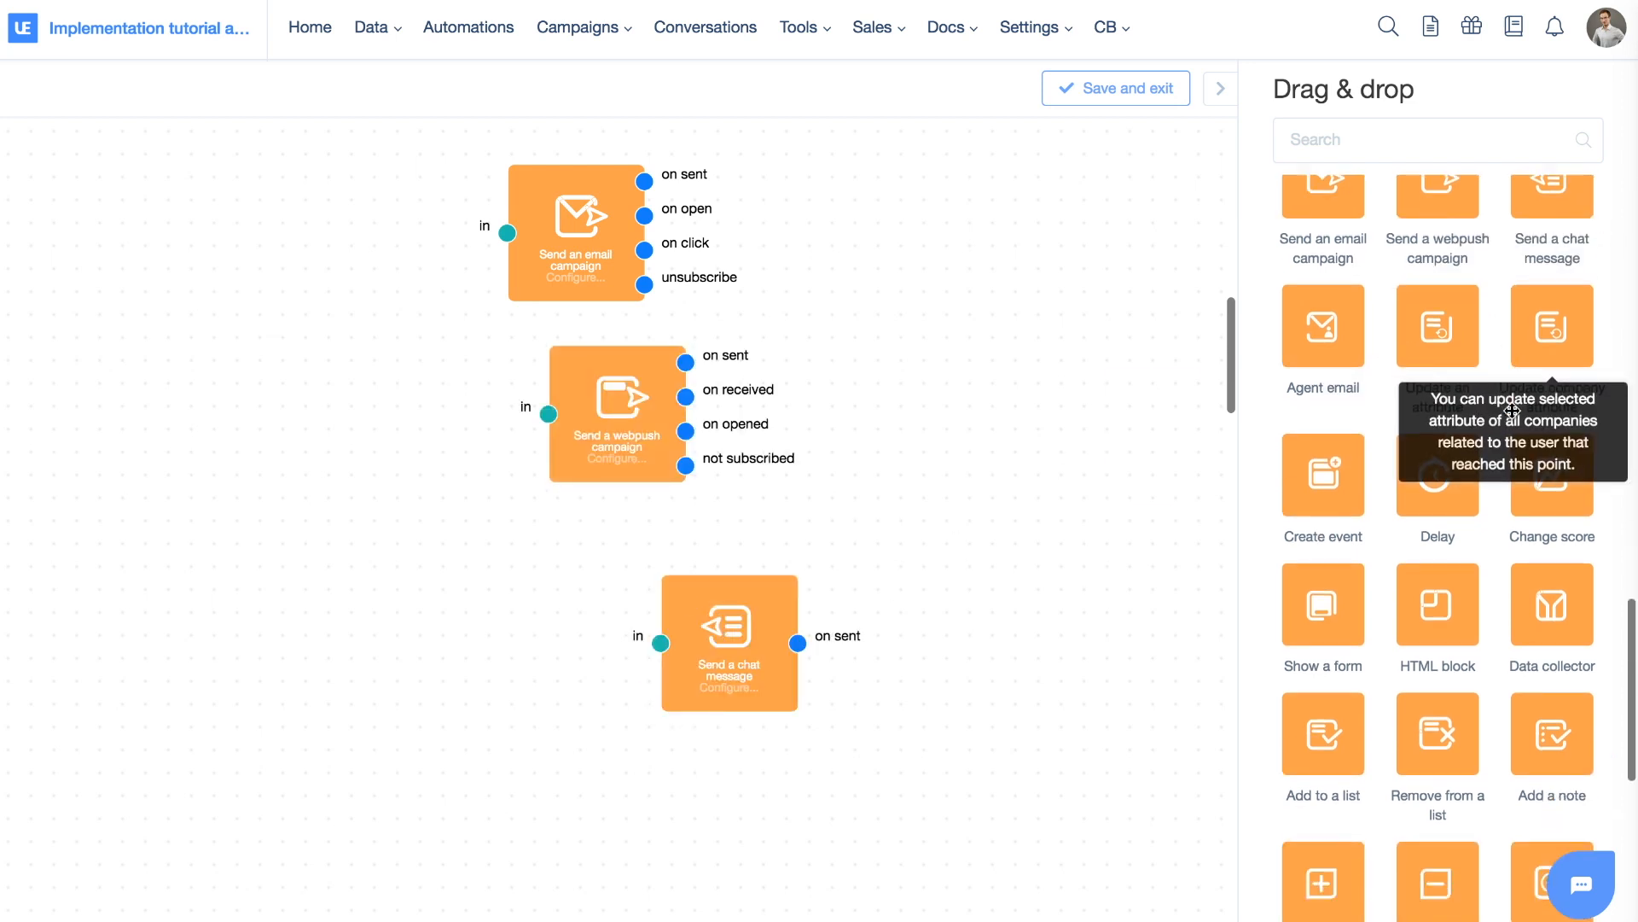
scroll(1512, 412, "up", 8)
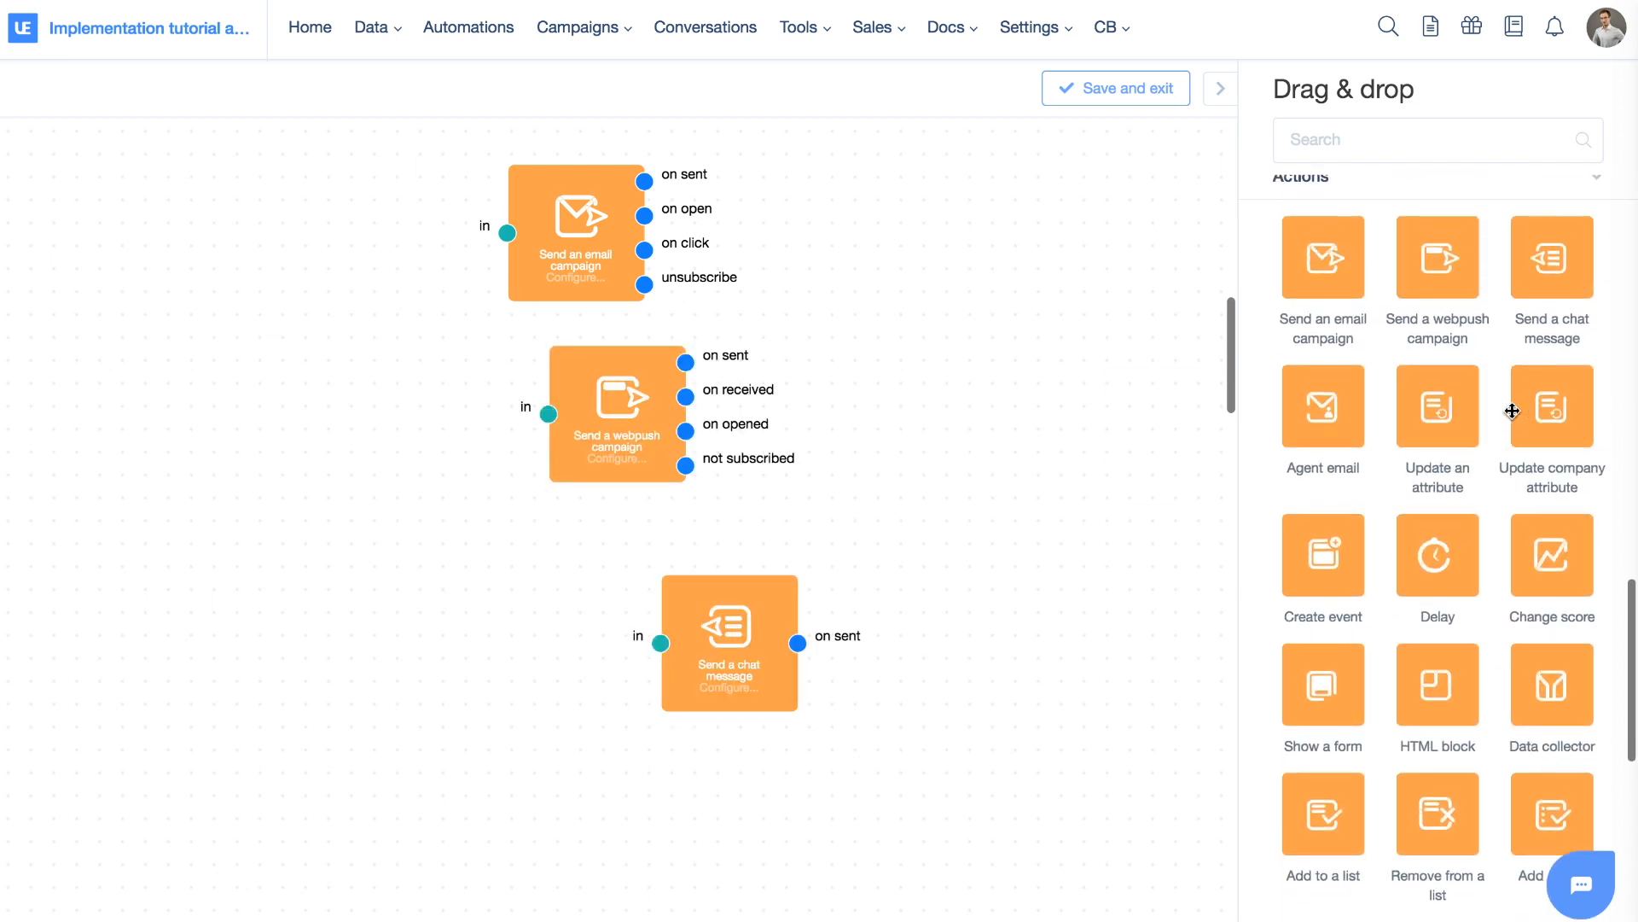
scroll(1513, 412, "down", 3)
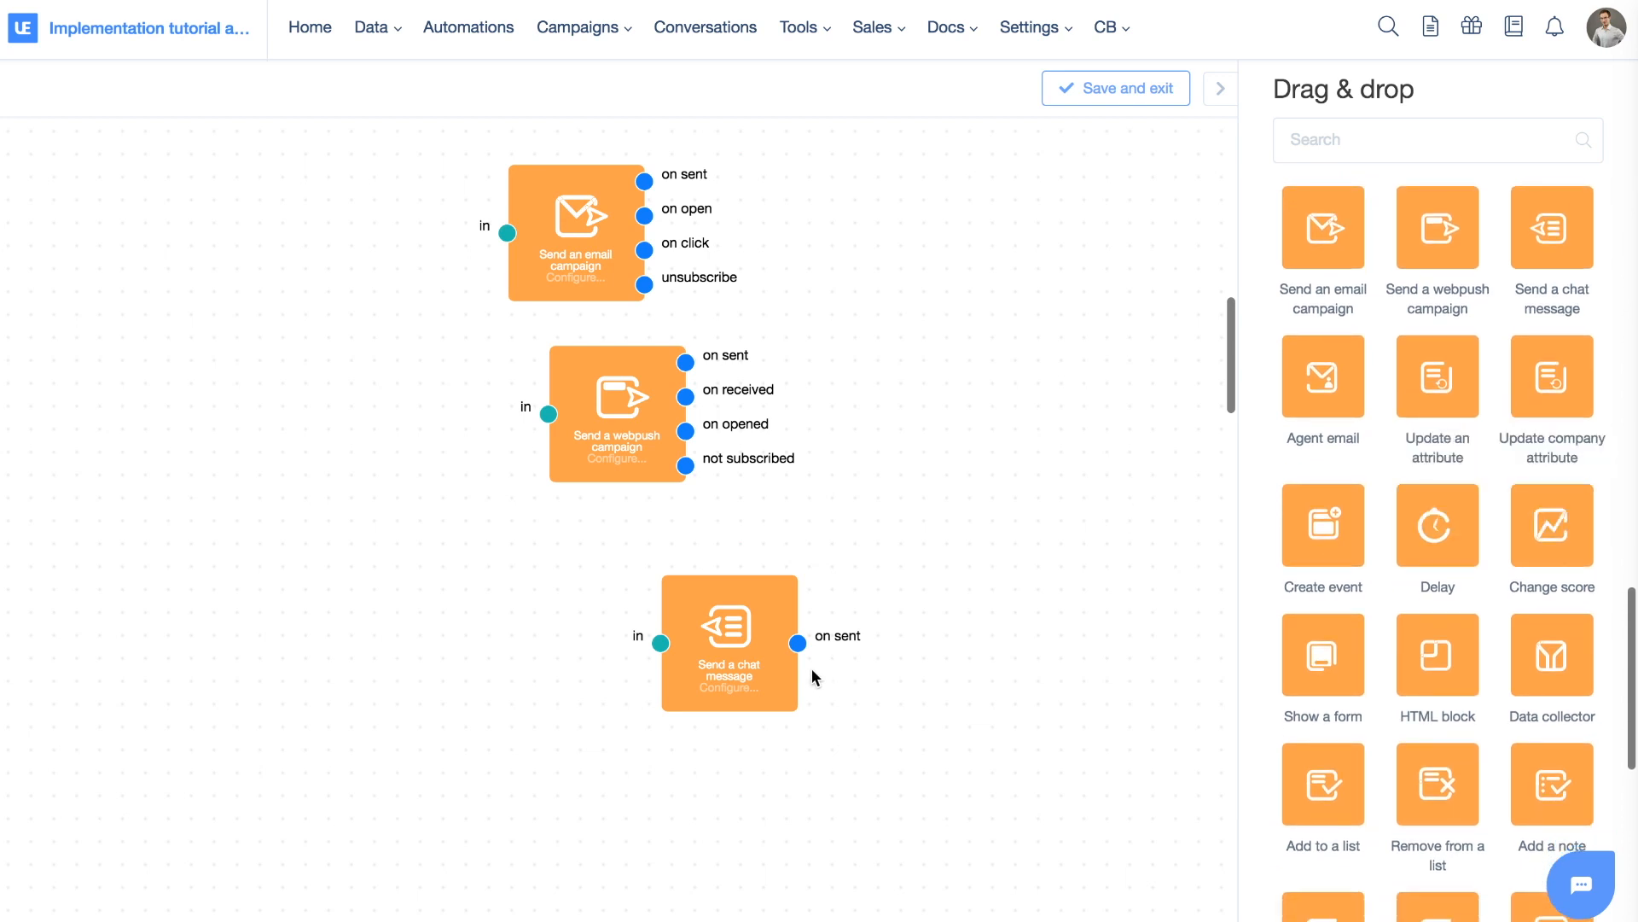
scroll(811, 668, "down", 3)
left_click_drag(726, 537, 606, 479)
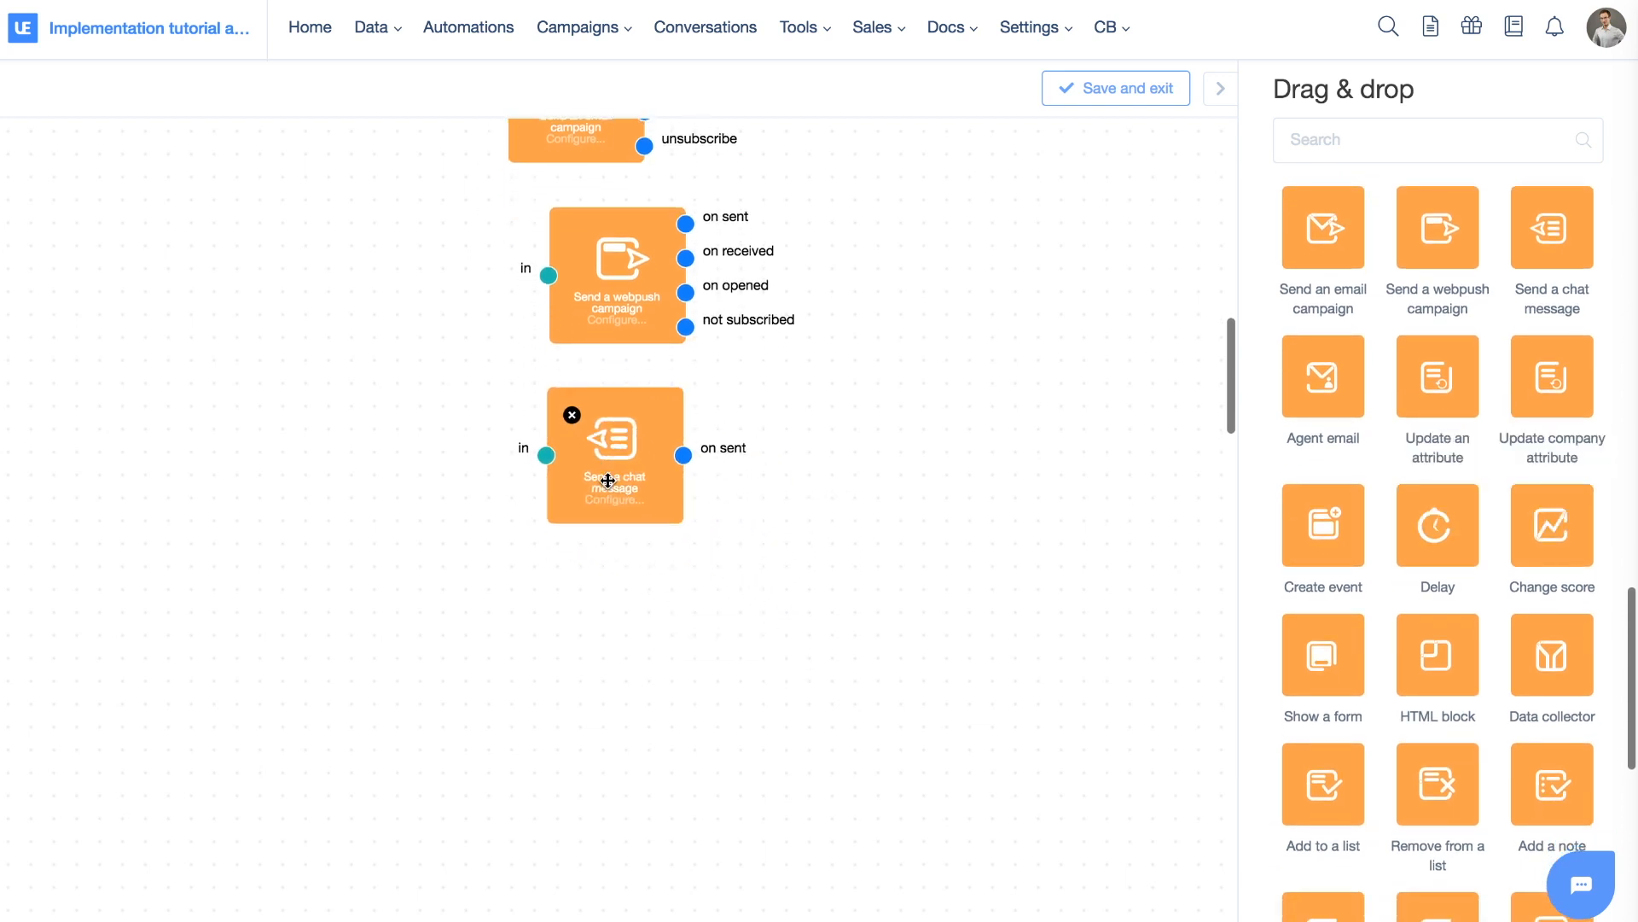
scroll(607, 481, "up", 3)
left_click_drag(568, 265, 612, 268)
left_click_drag(618, 624, 617, 624)
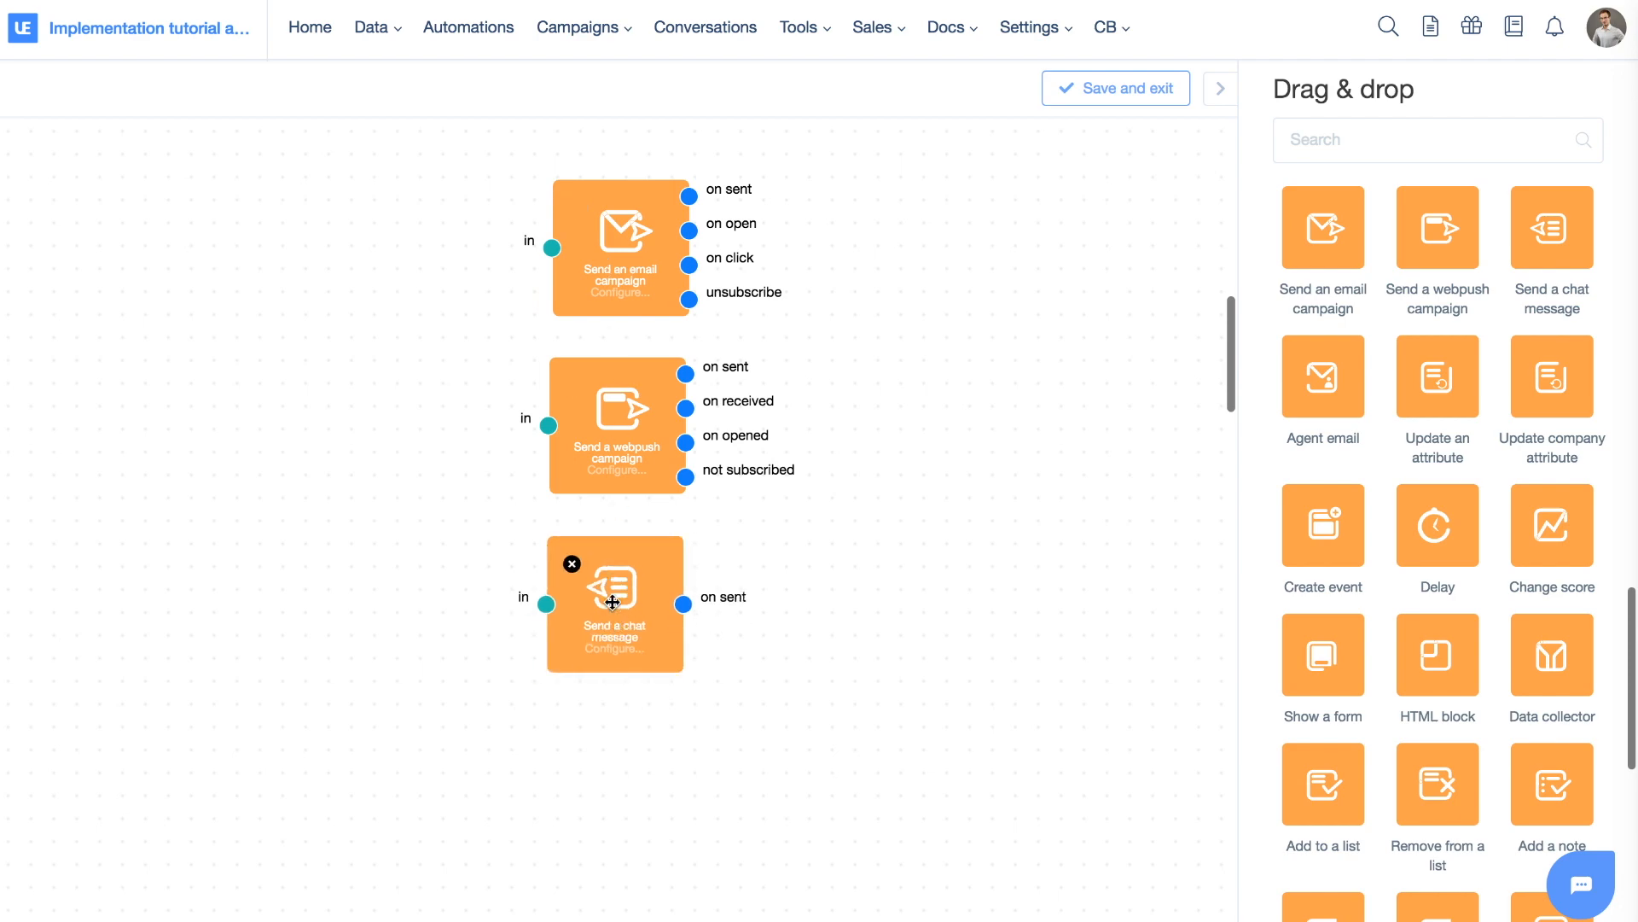
double_click(612, 603)
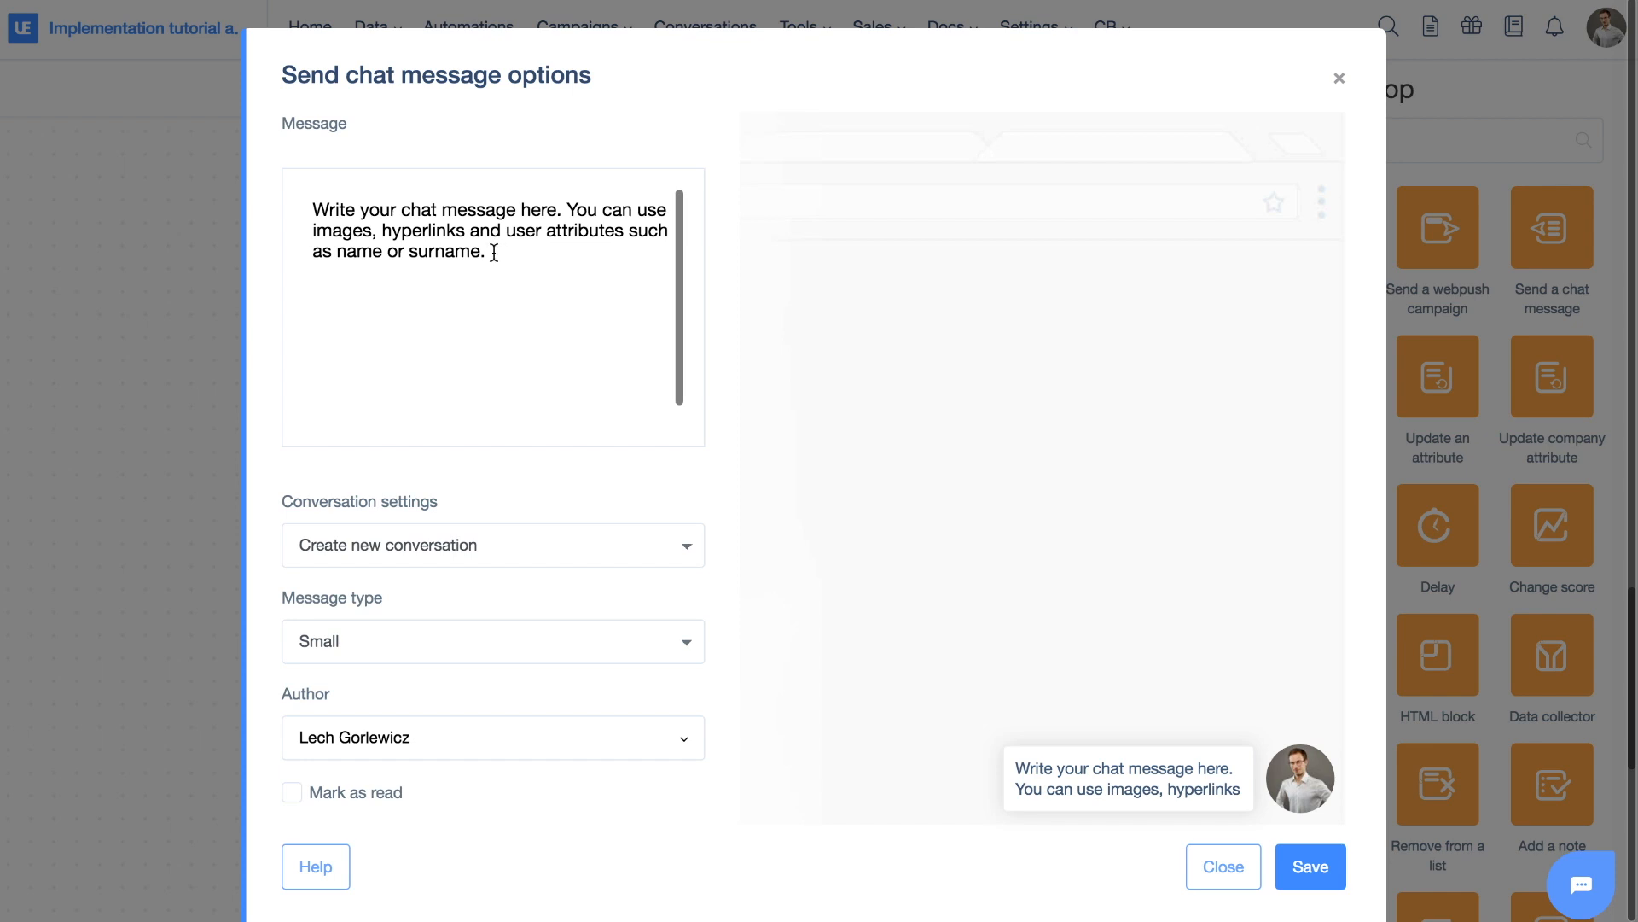
left_click(494, 252)
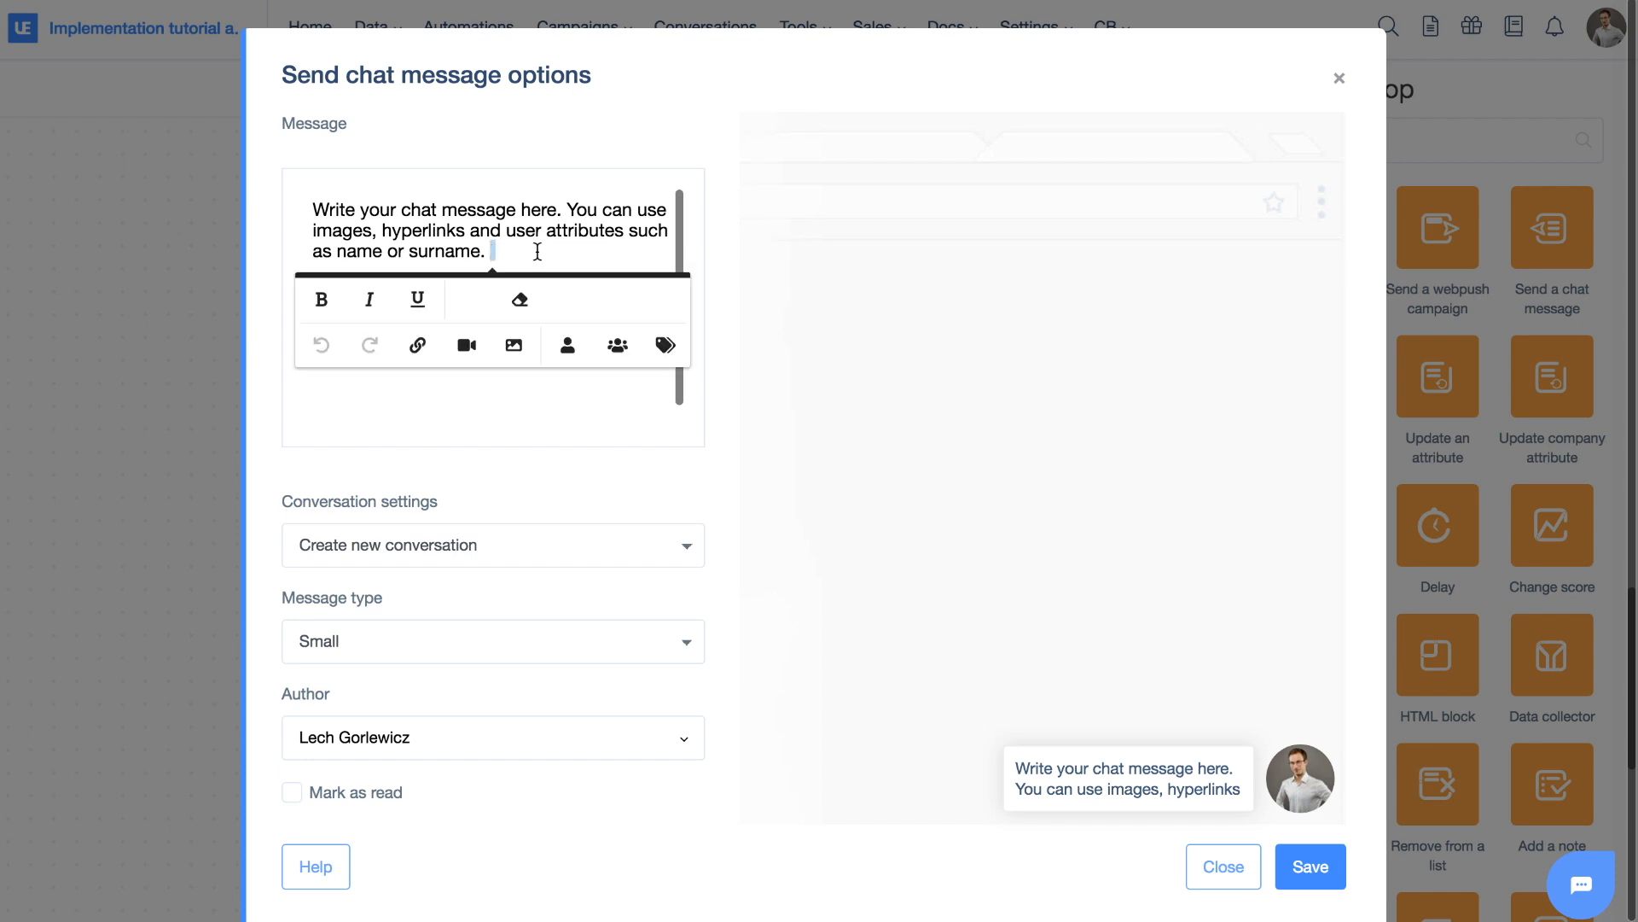
left_click(618, 345)
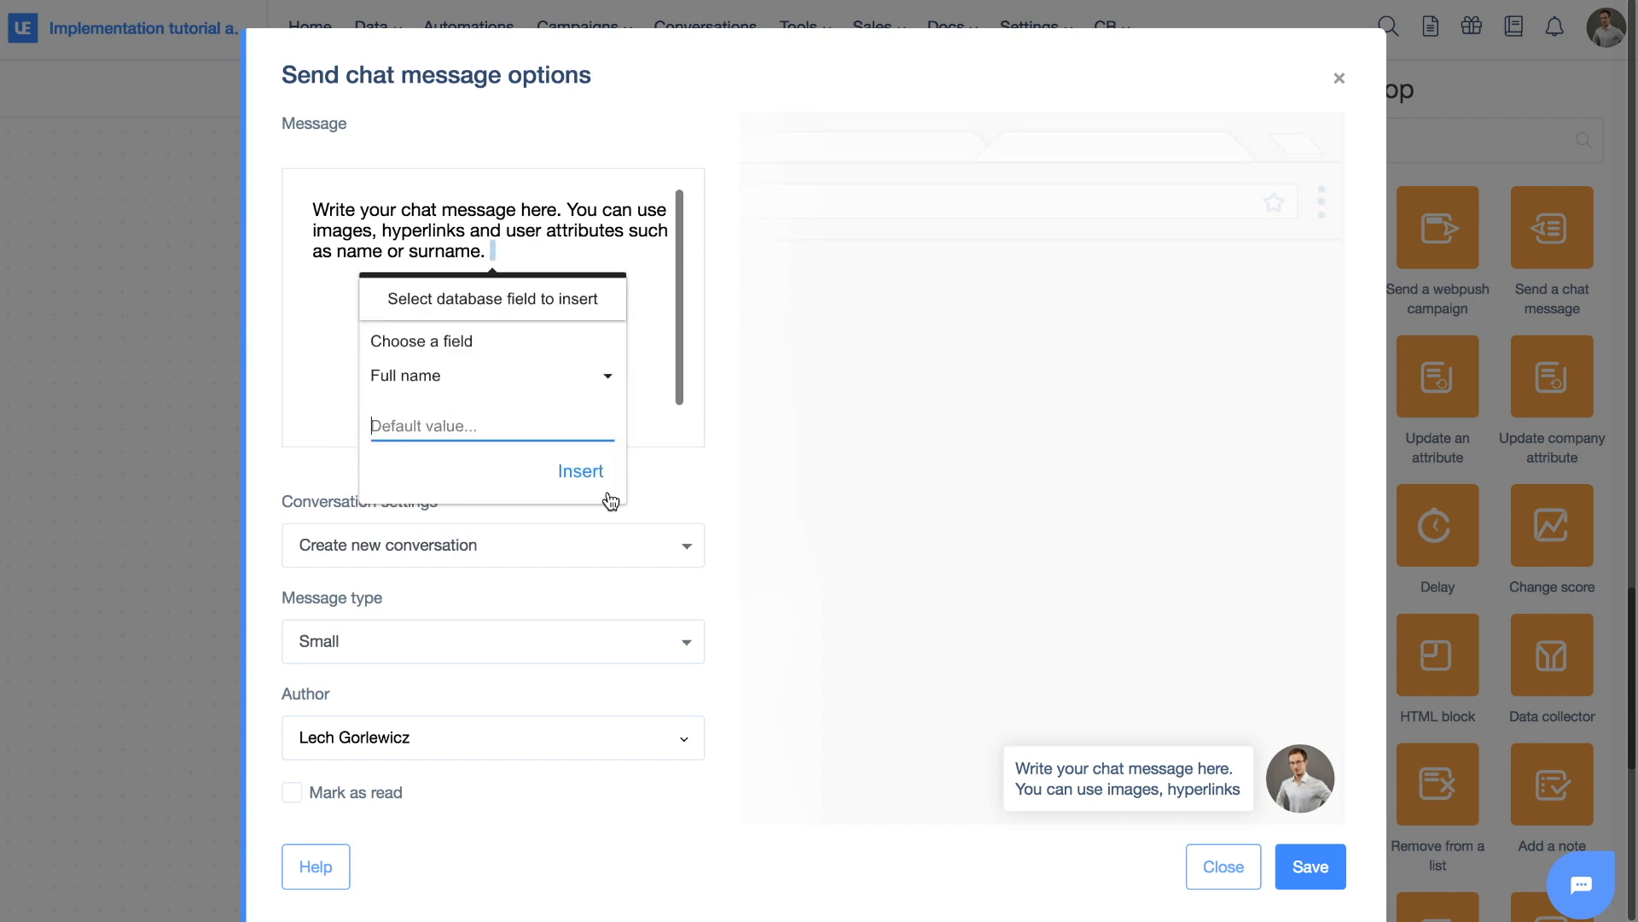
left_click(581, 470)
left_click_drag(491, 253, 372, 207)
key("BackSpace")
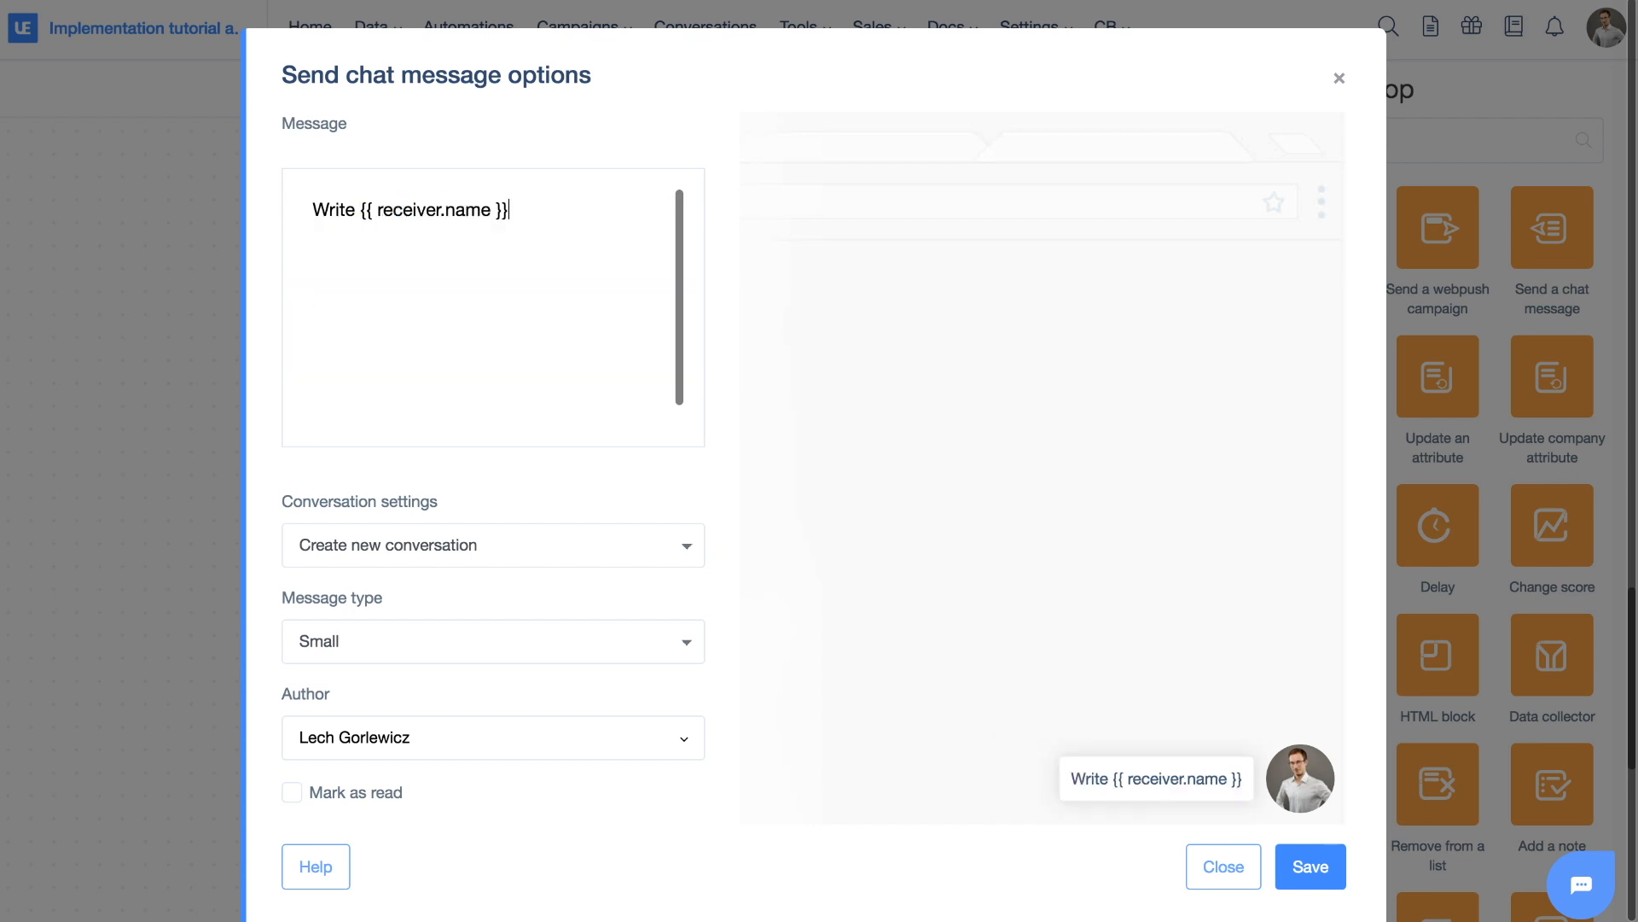
left_click(1237, 869)
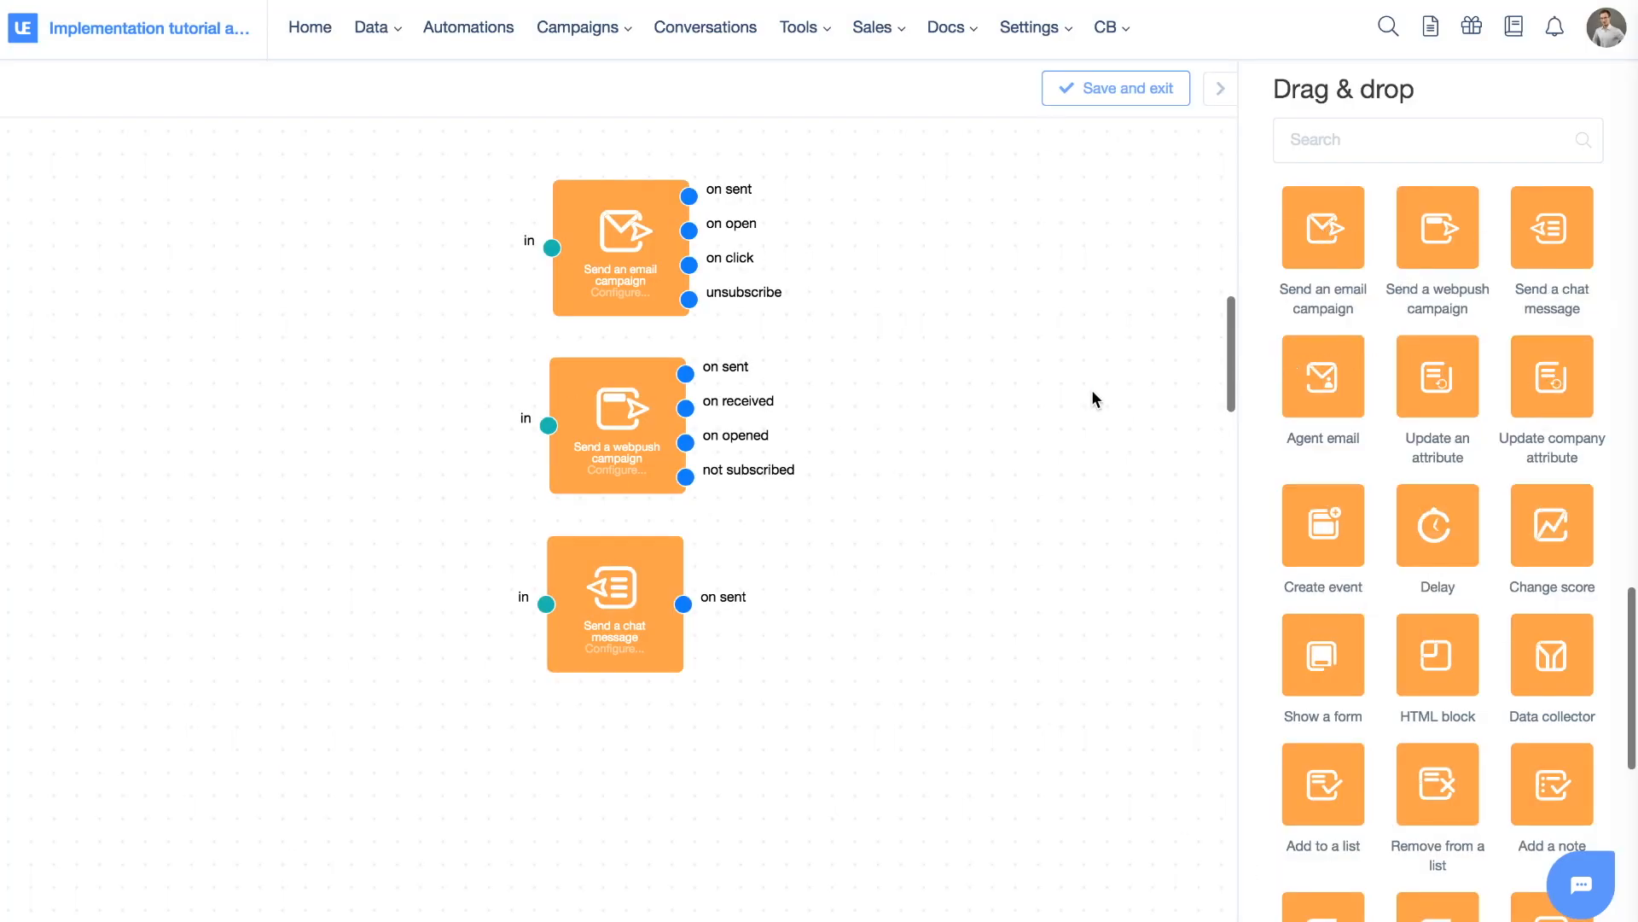
scroll(1077, 401, "down", 2)
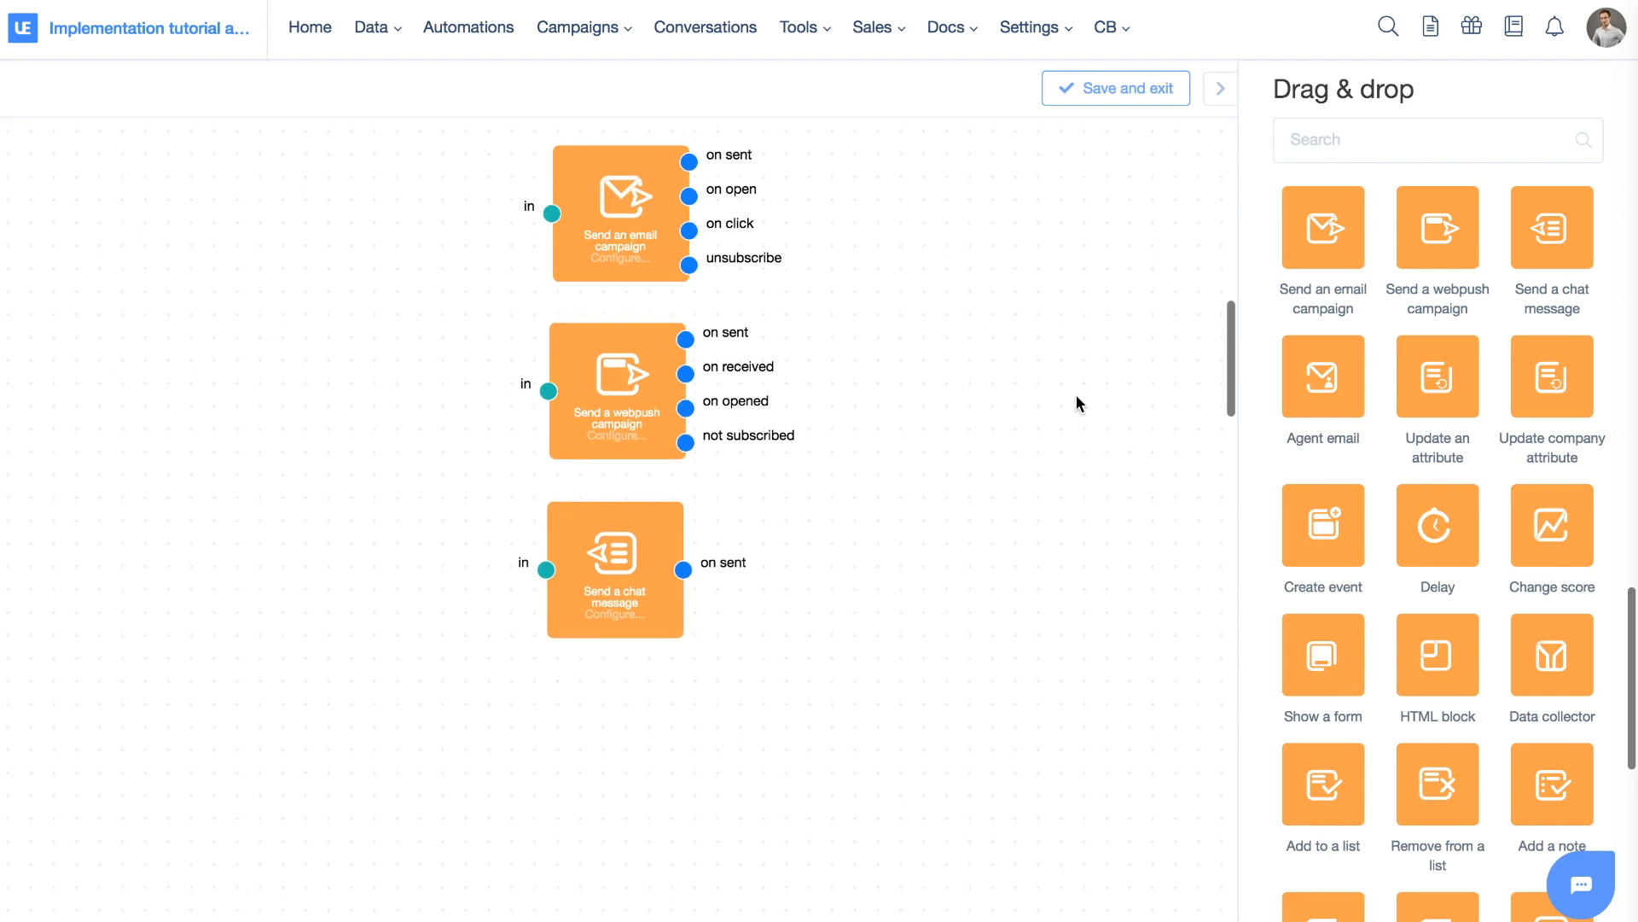
left_click(625, 178)
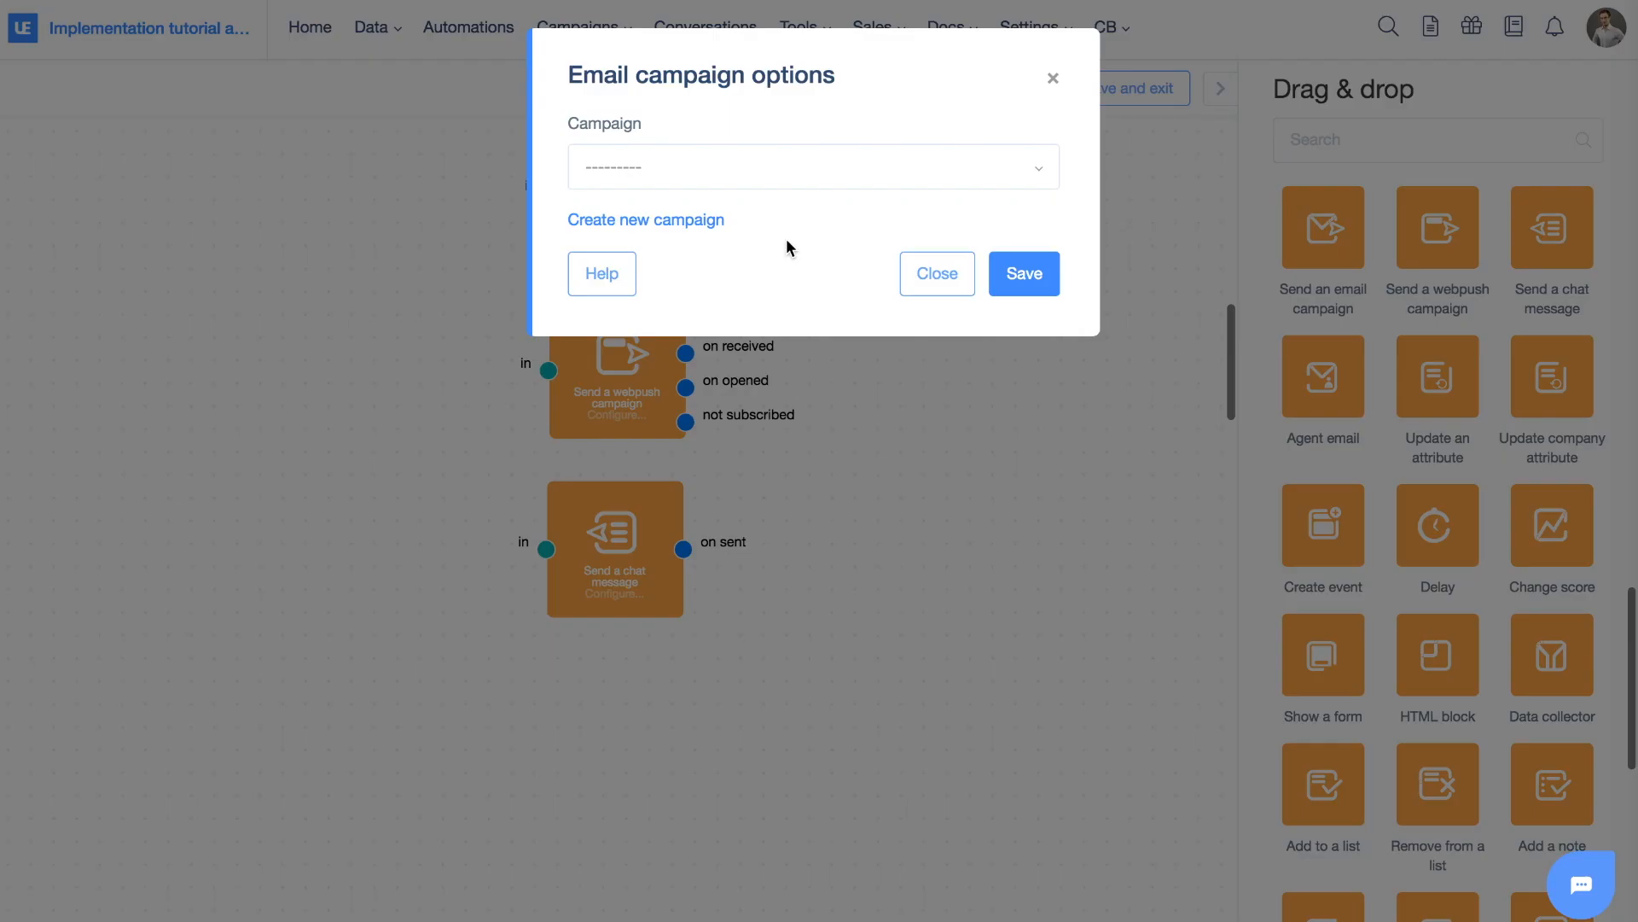
left_click(715, 182)
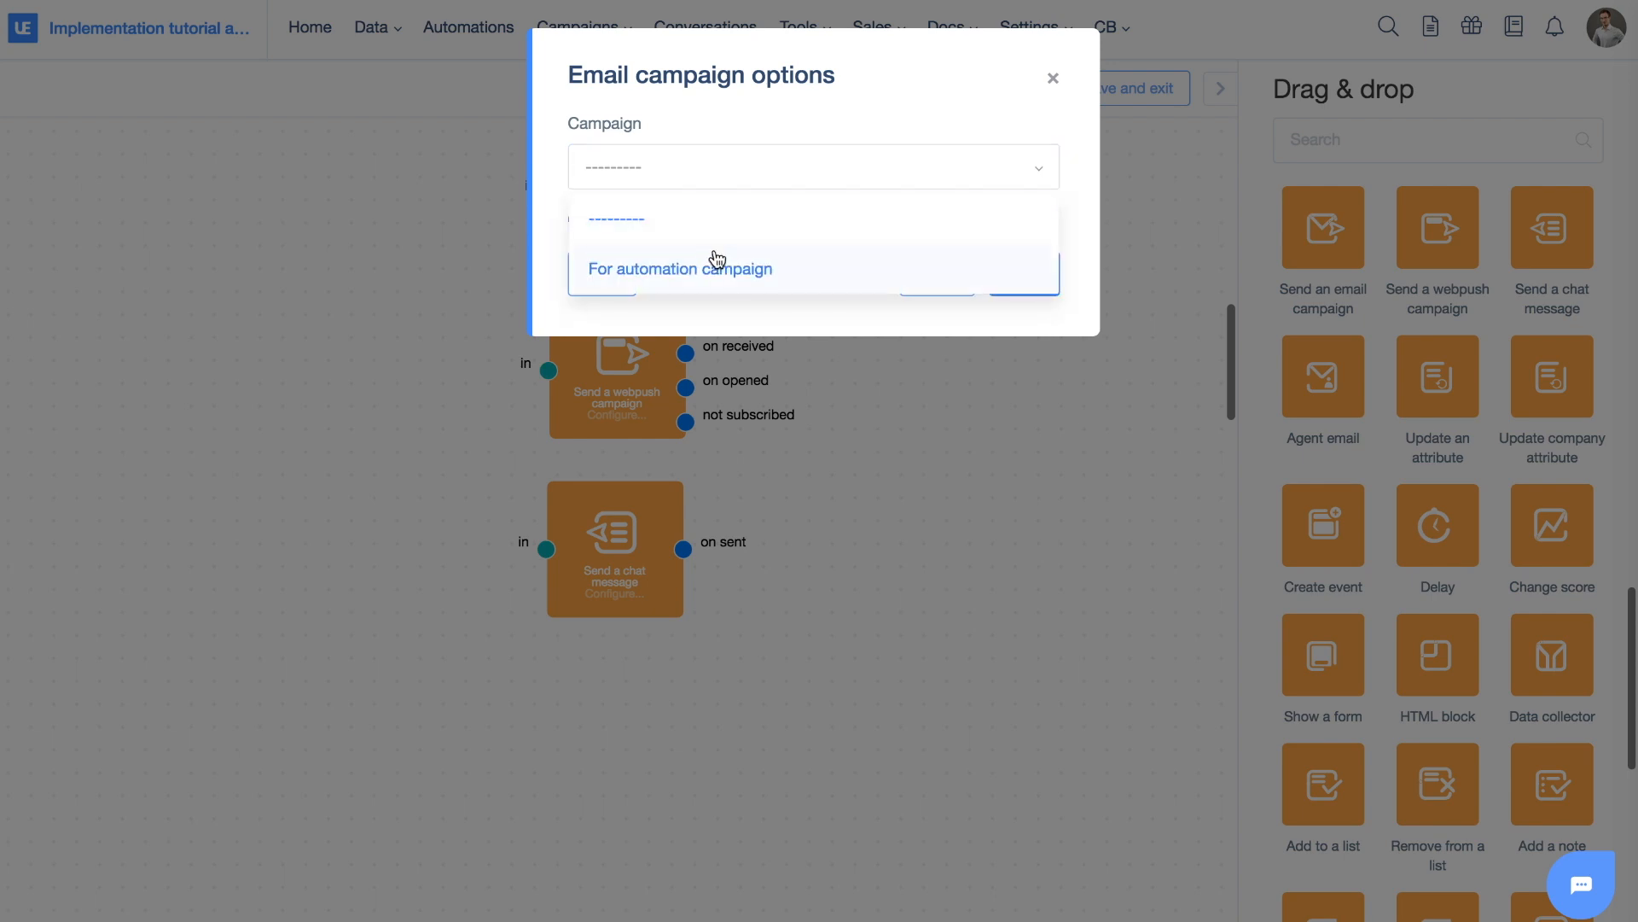
left_click(544, 172)
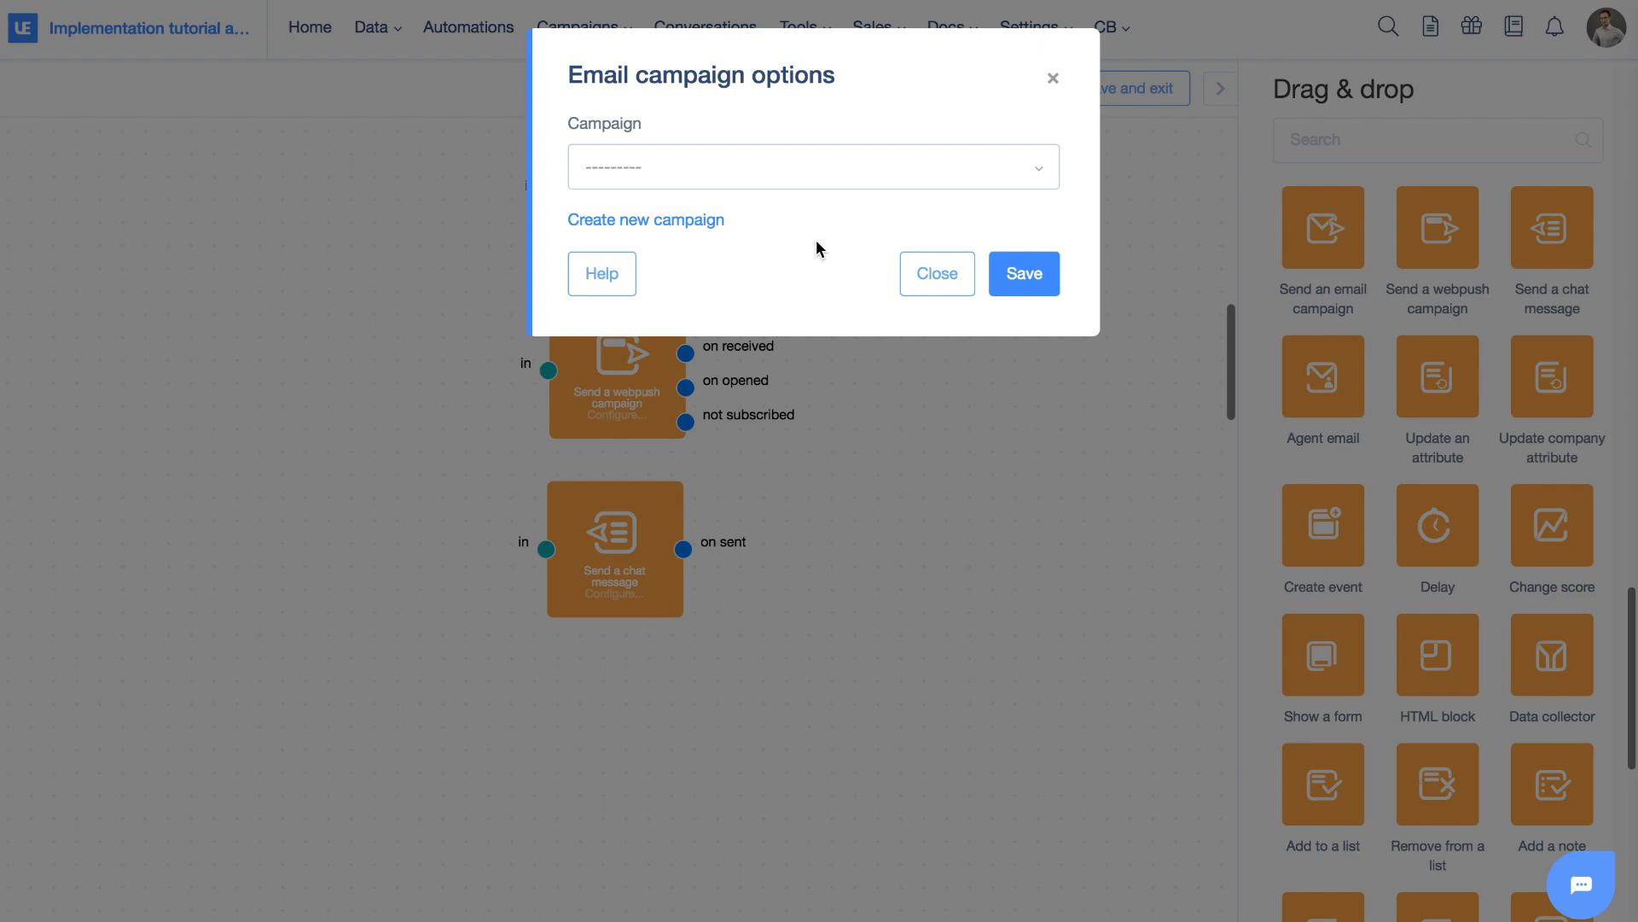
left_click(910, 269)
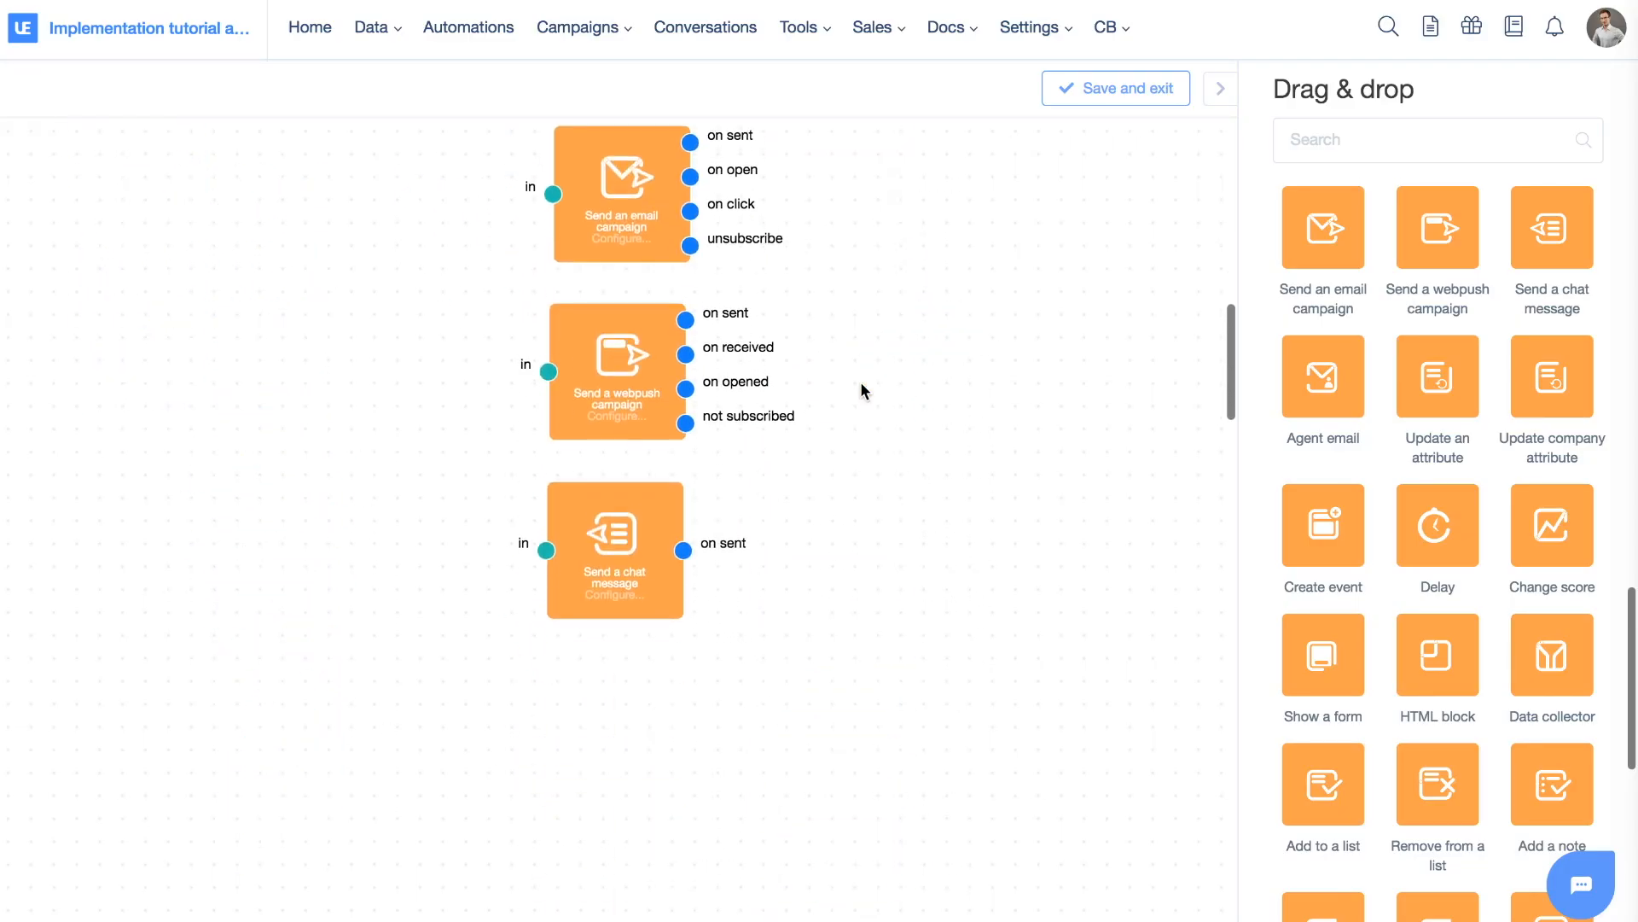
Drag an Added to list trigger from the Triggers panel onto the canvas
scroll(861, 386, "up", 1)
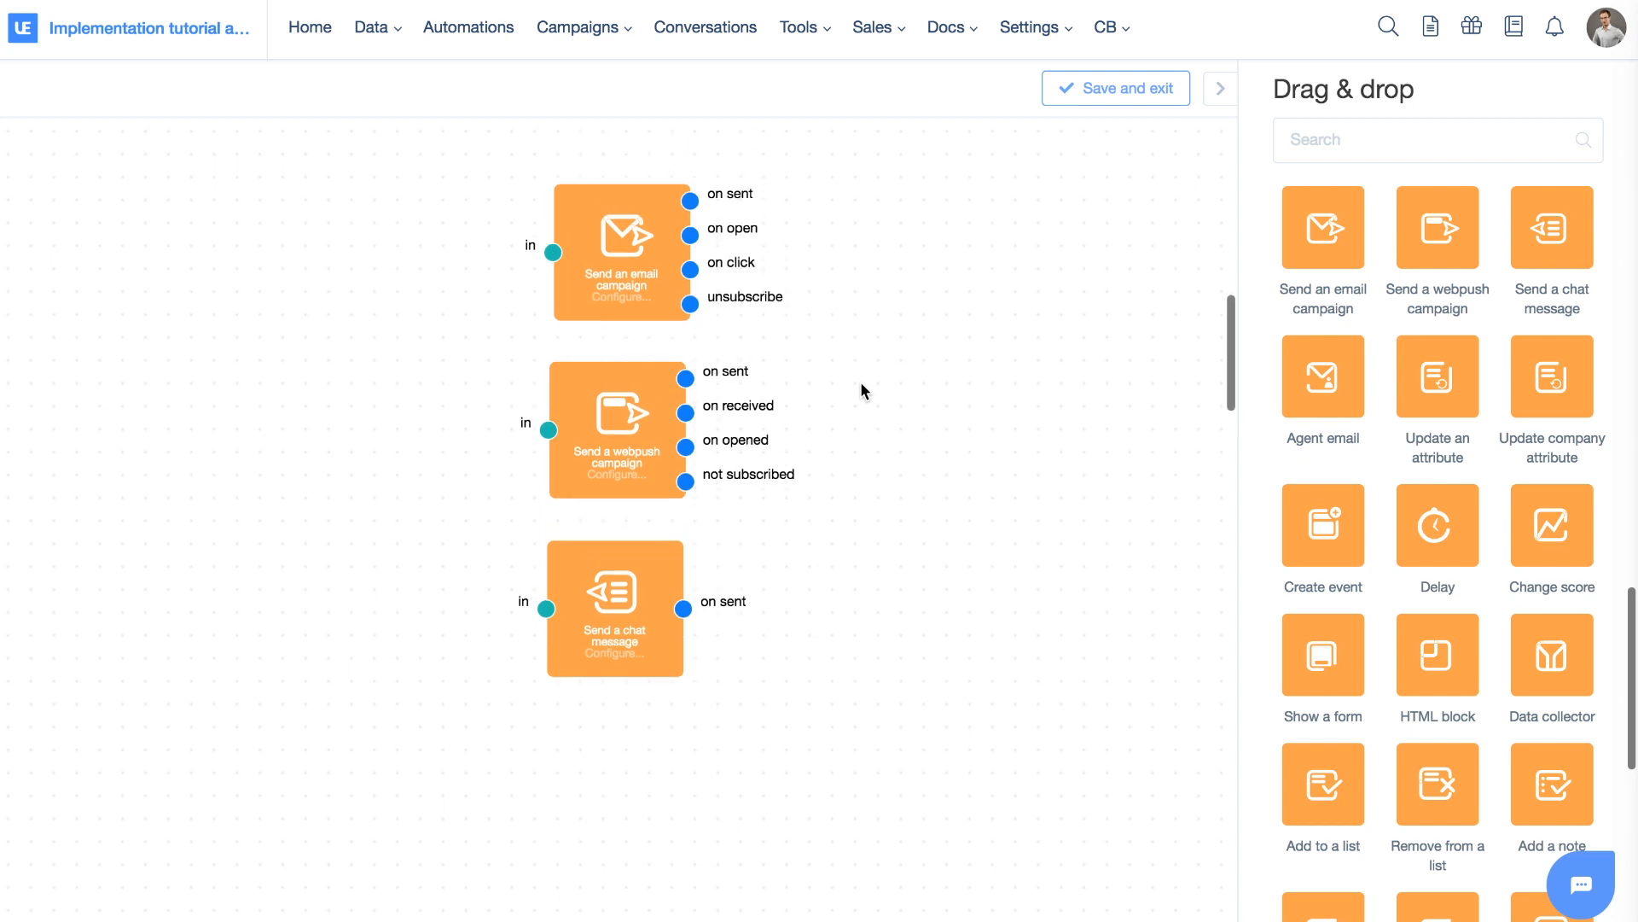
scroll(1529, 431, "up", 10)
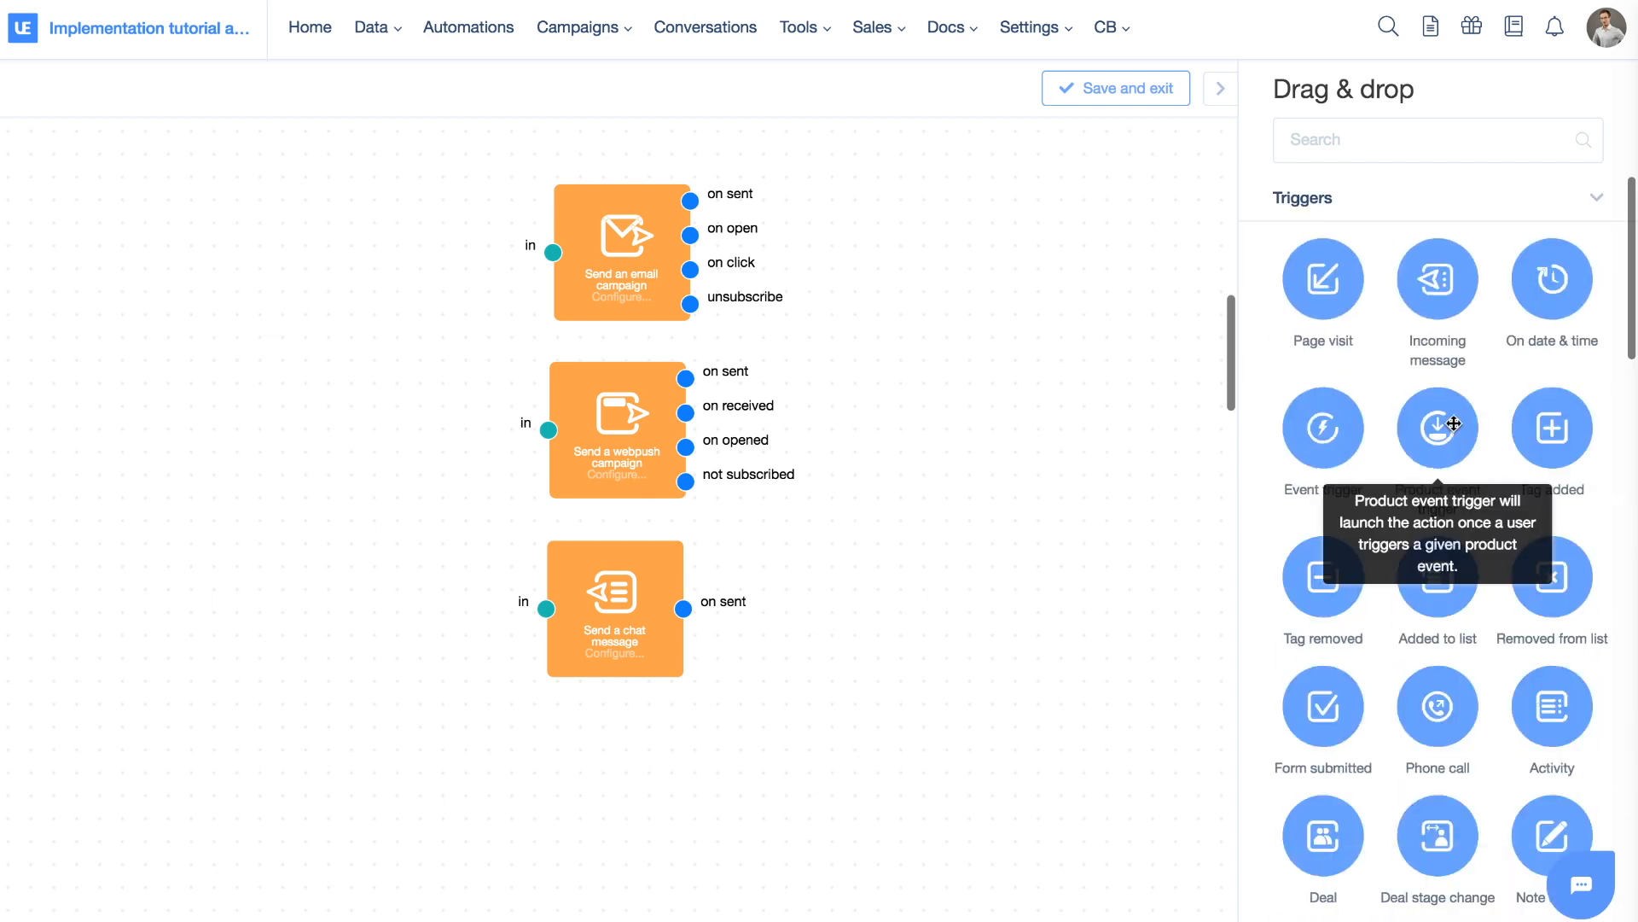
scroll(1448, 424, "down", 3)
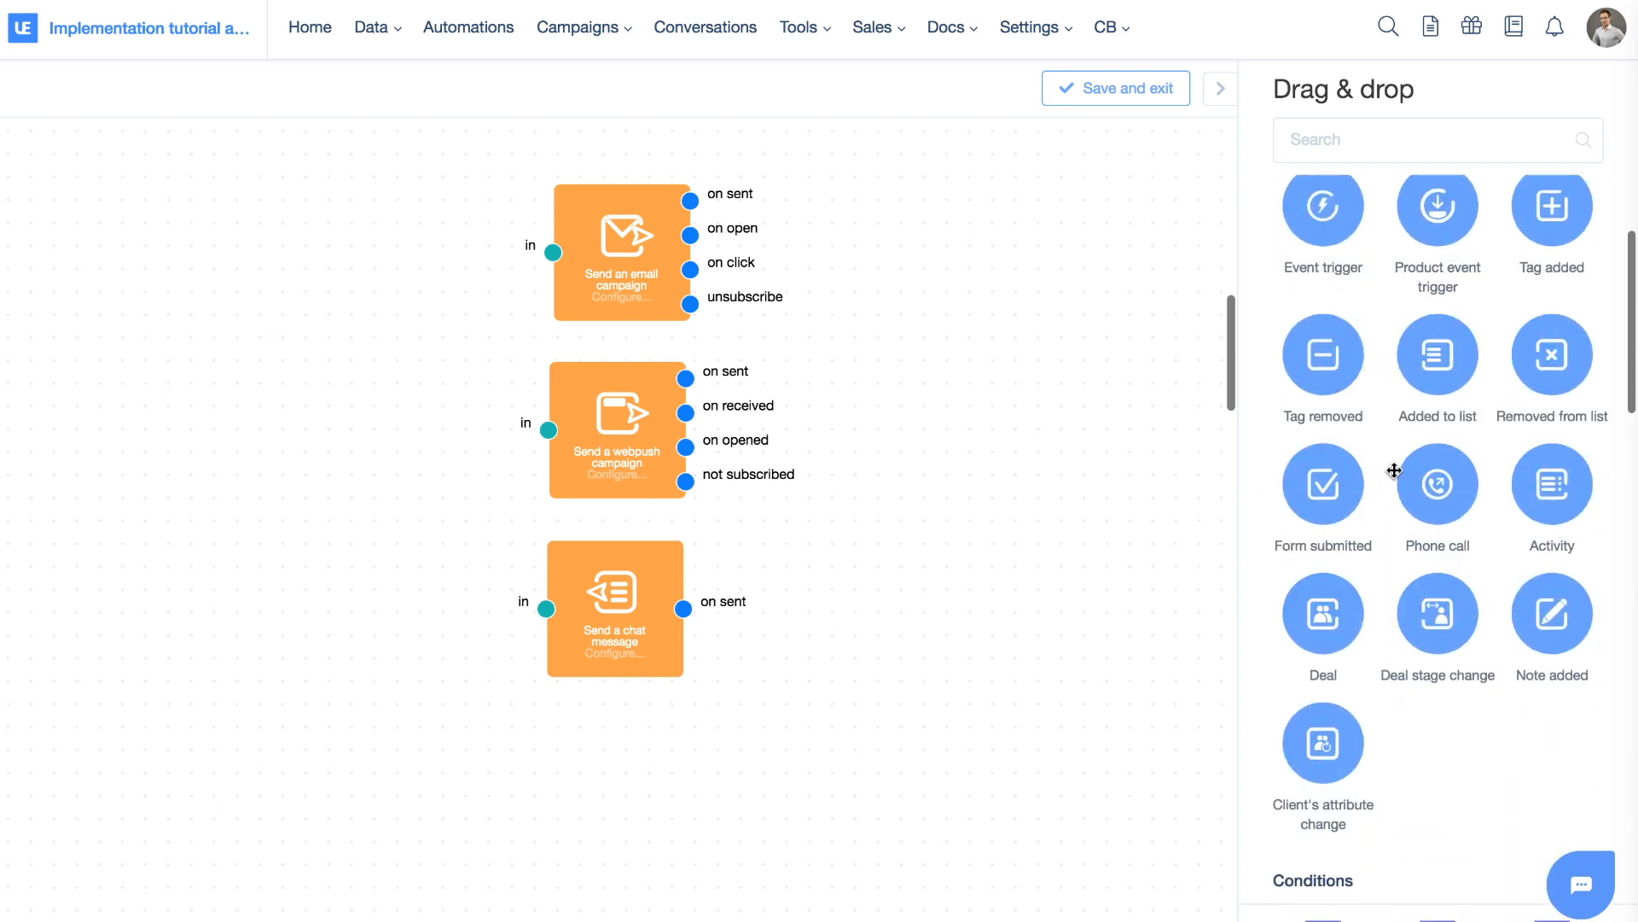
left_click_drag(1451, 367, 99, 228)
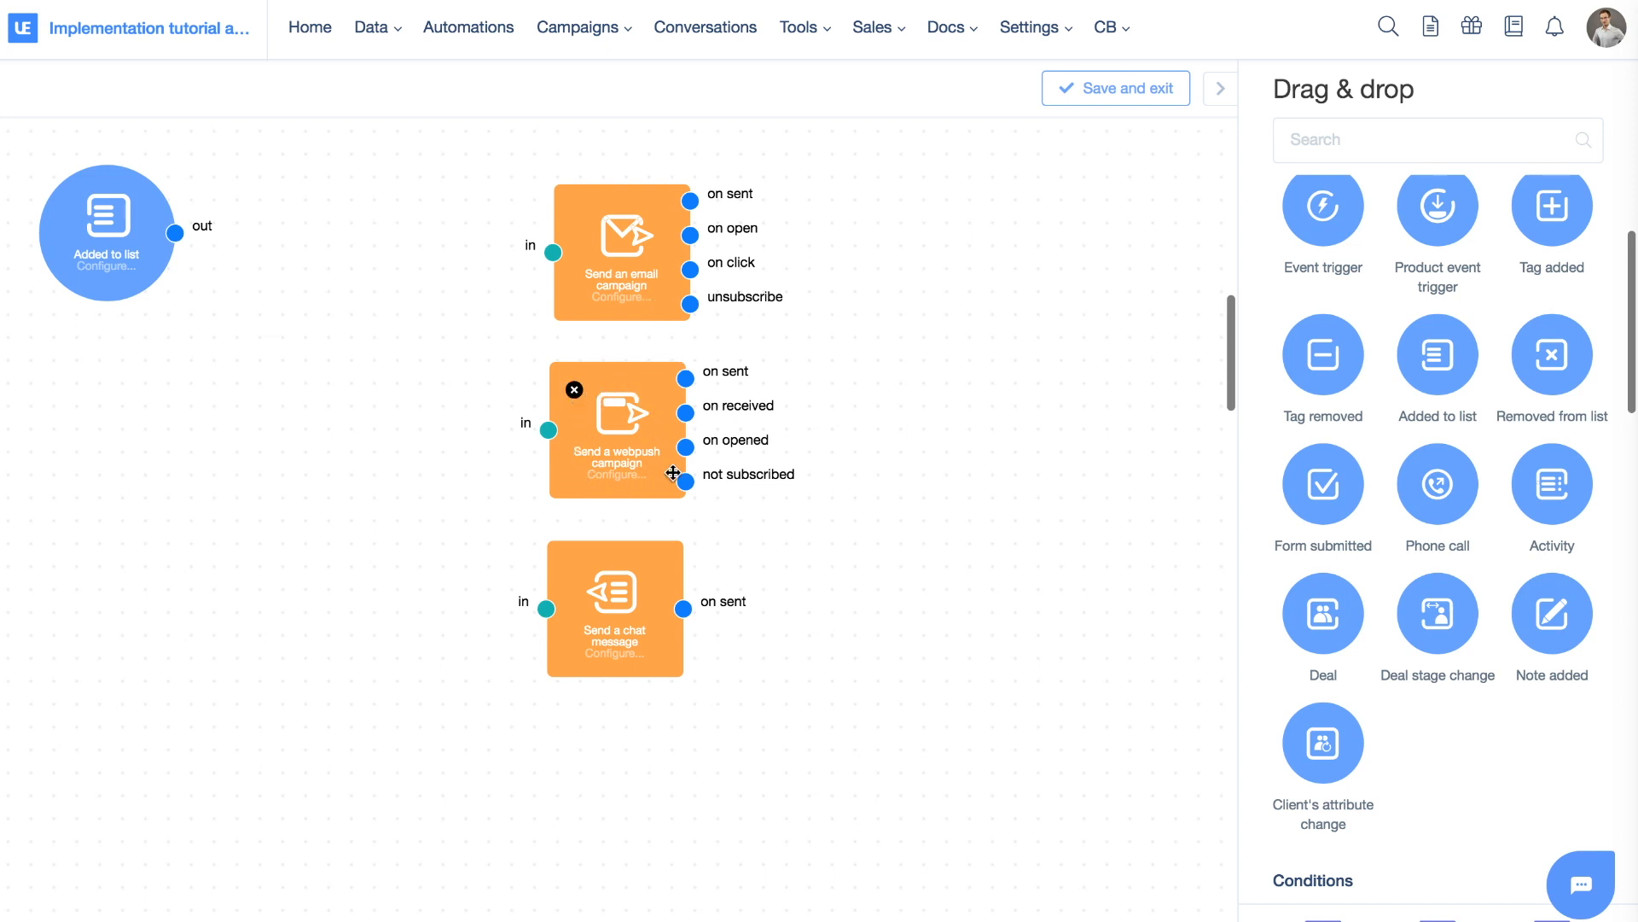
scroll(909, 447, "down", 10)
scroll(1477, 347, "down", 10)
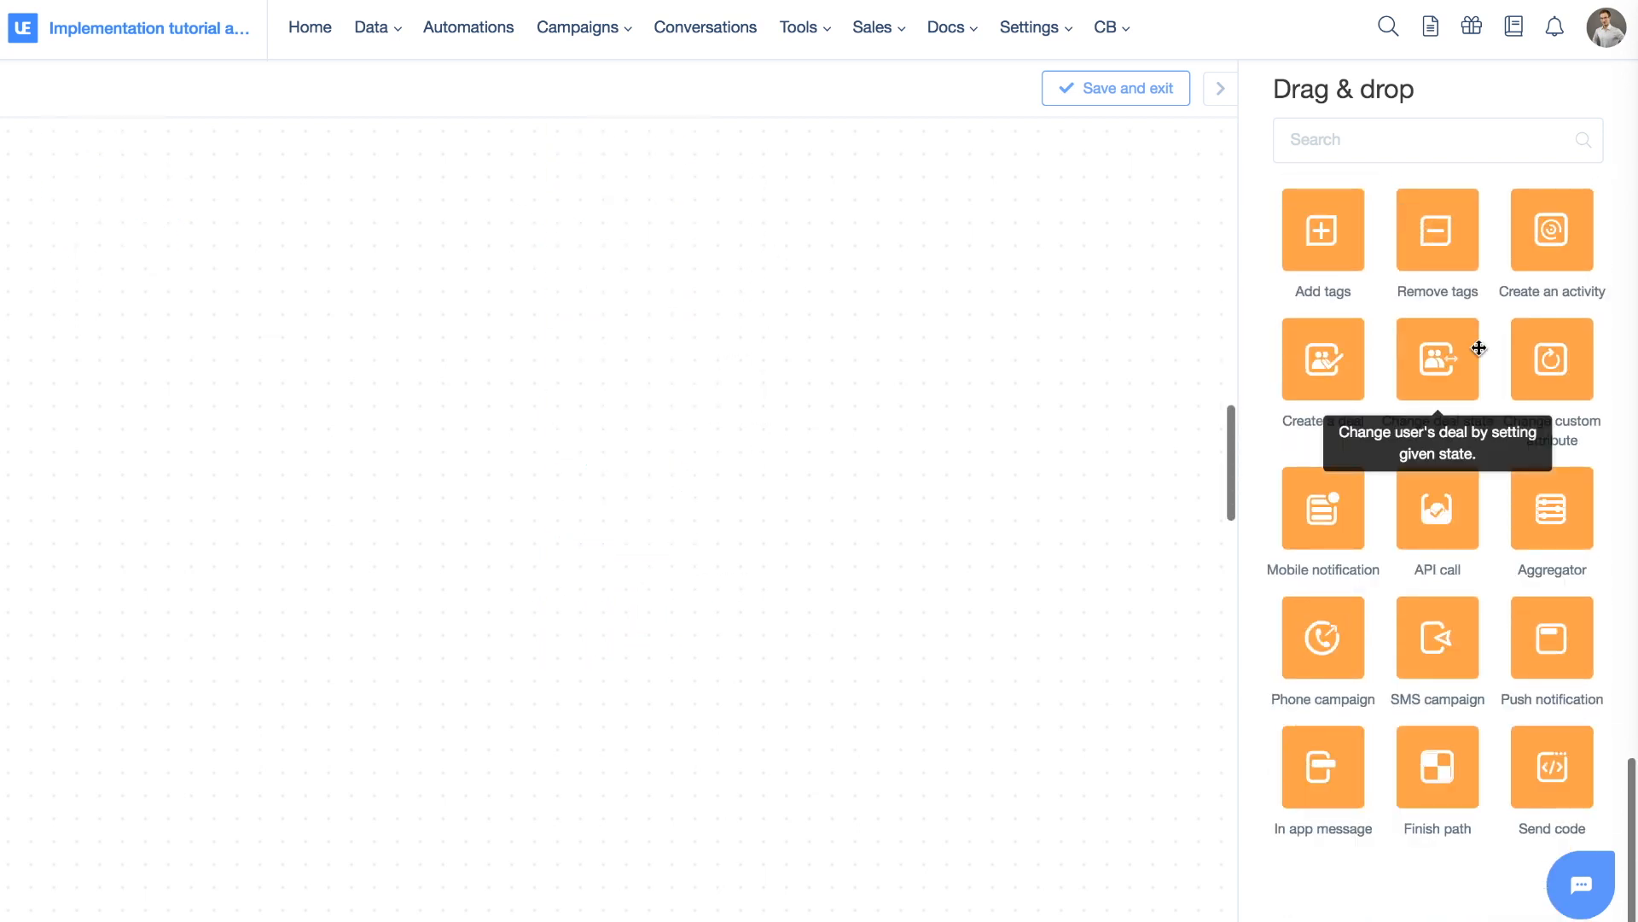
scroll(1143, 323, "up", 10)
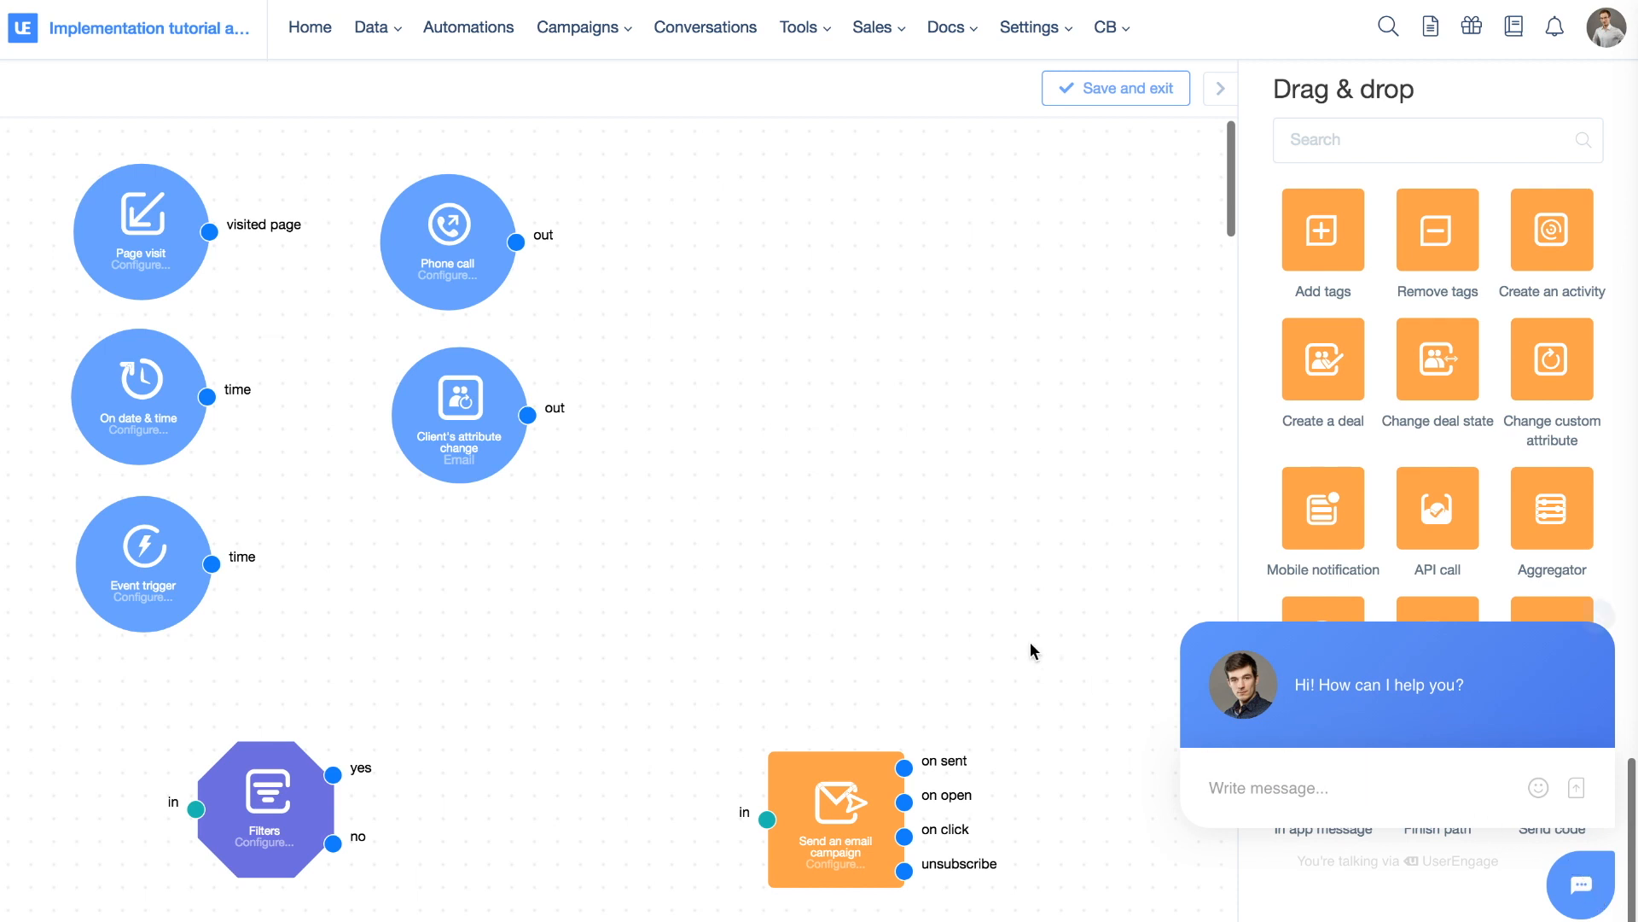
Scroll down the automation canvas
scroll(1010, 642, "down", 10)
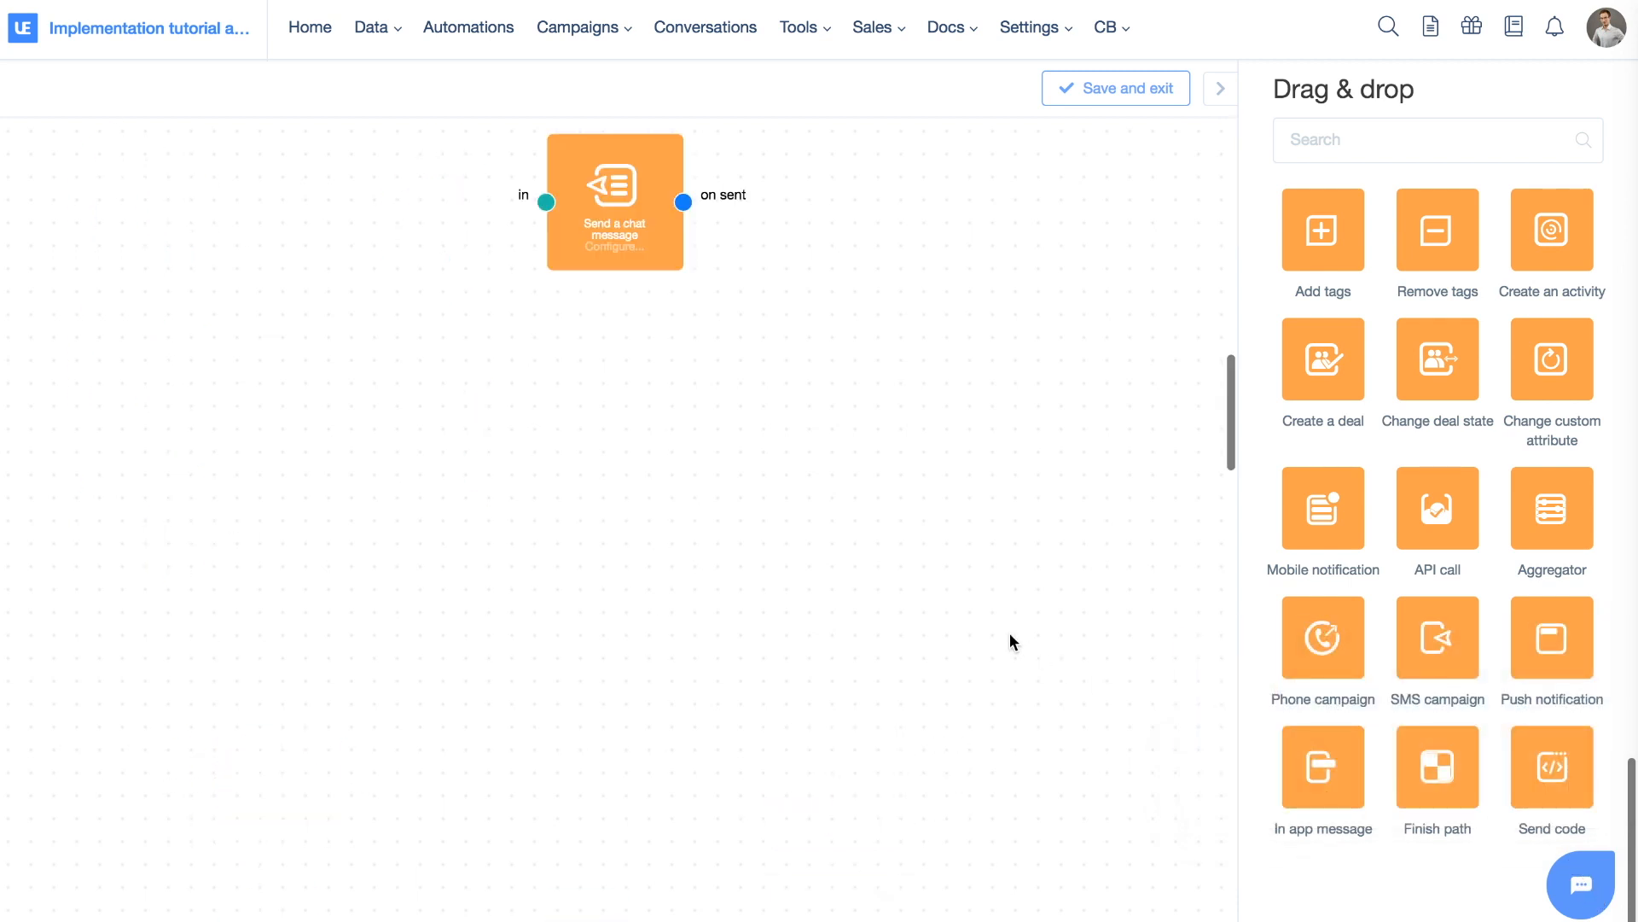
scroll(1010, 638, "down", 2)
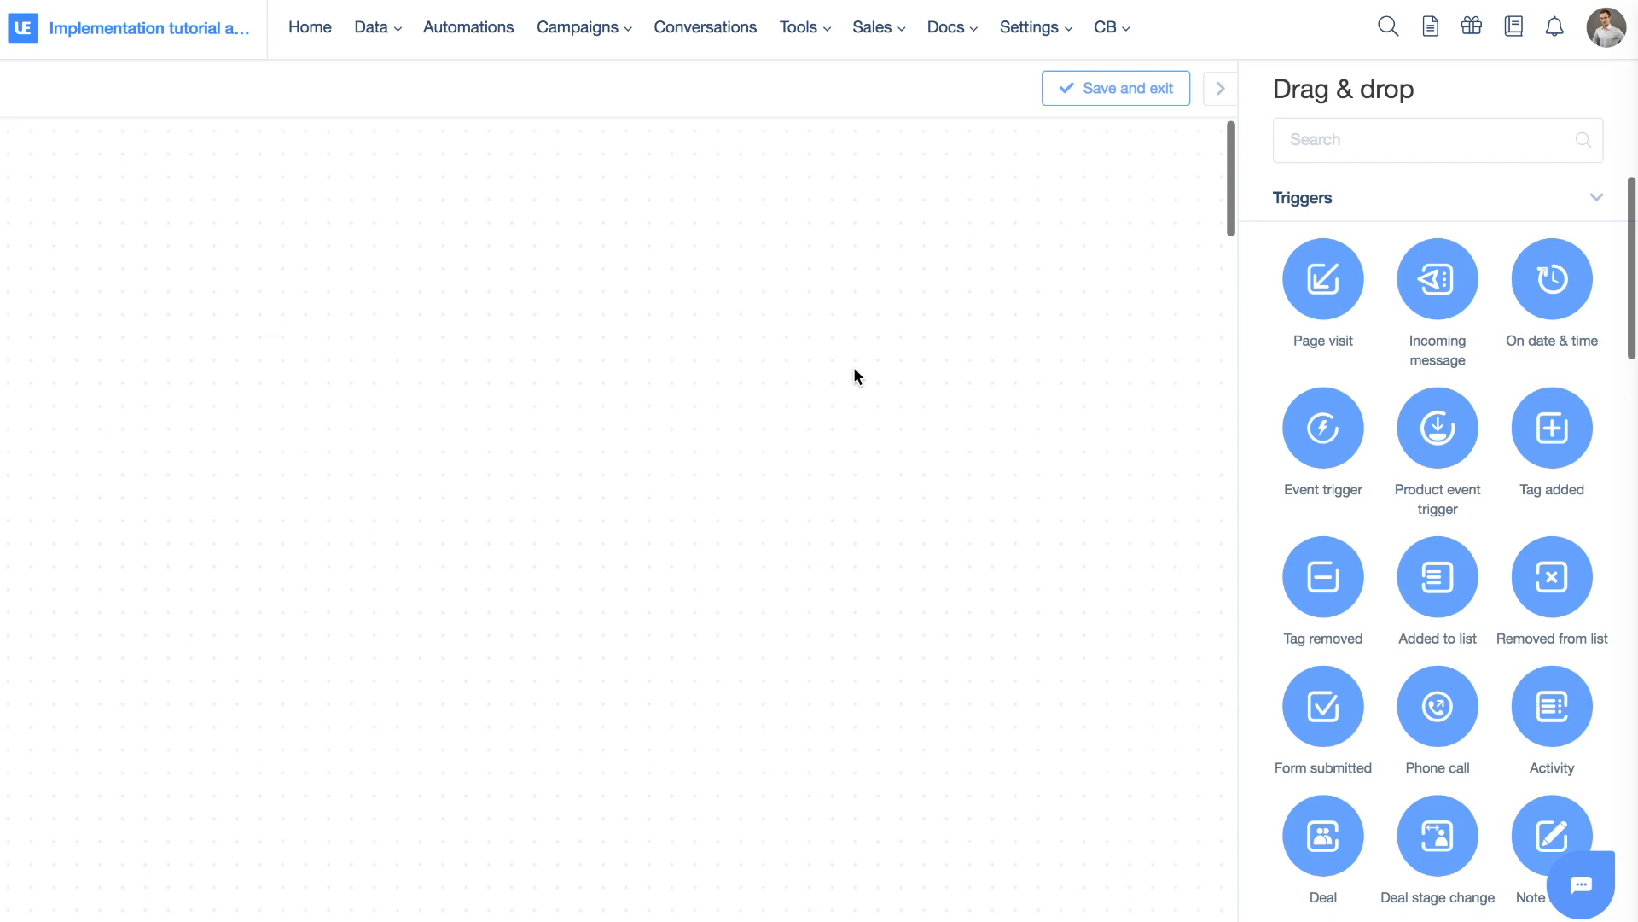
Add a Page visit trigger matching URLs that contain test_my_automation, and save it
left_click_drag(1324, 294, 169, 325)
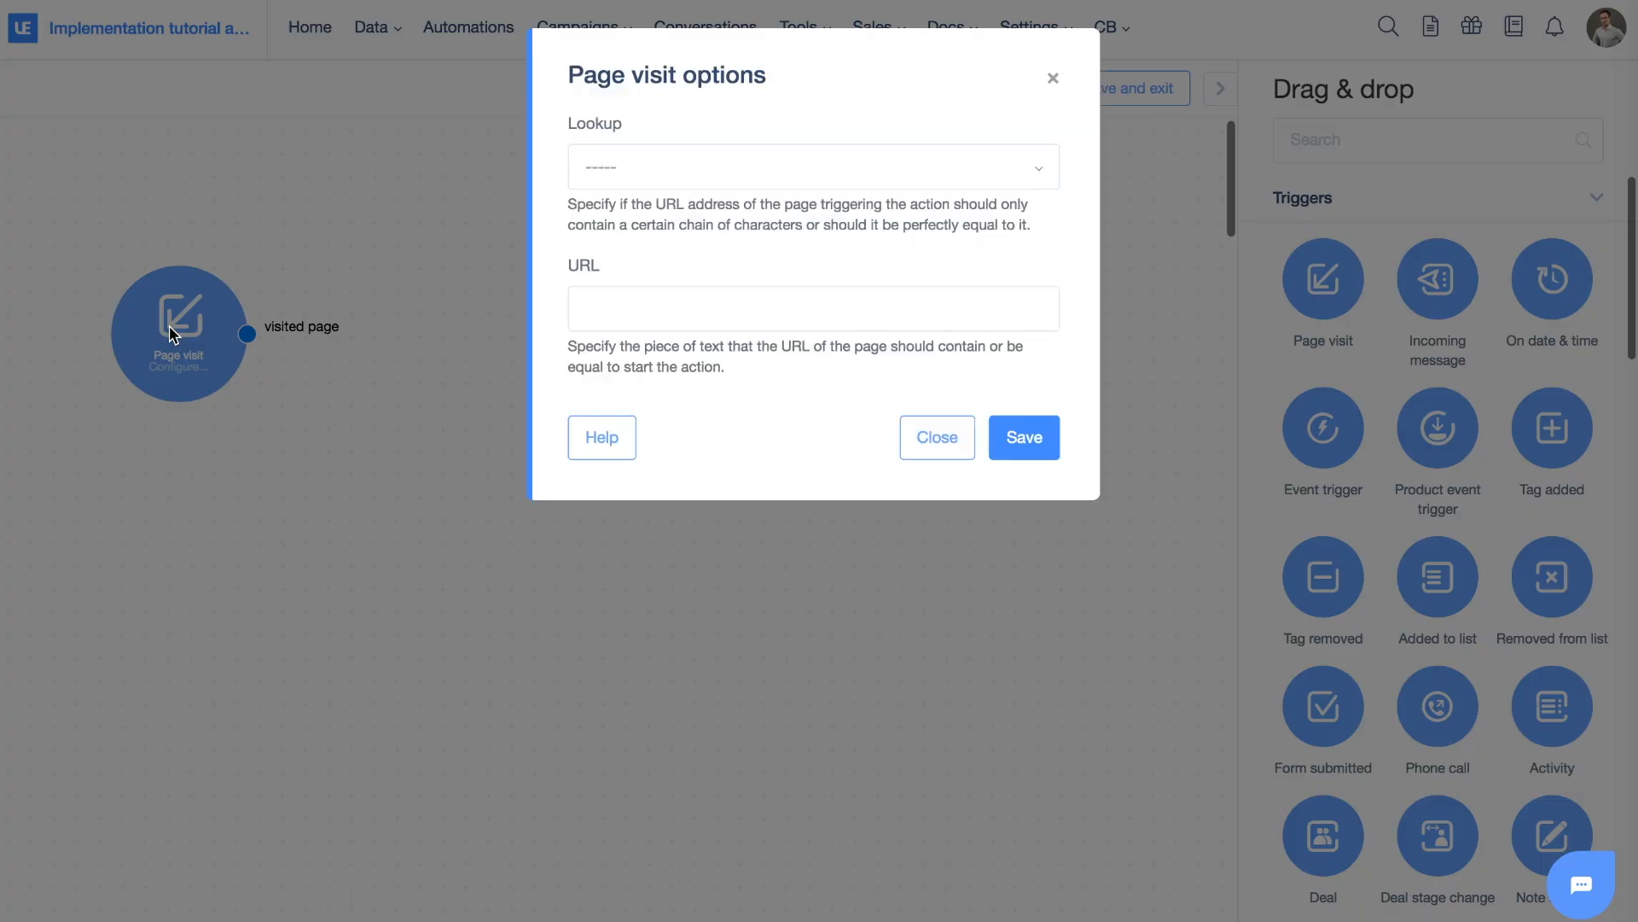
left_click(648, 168)
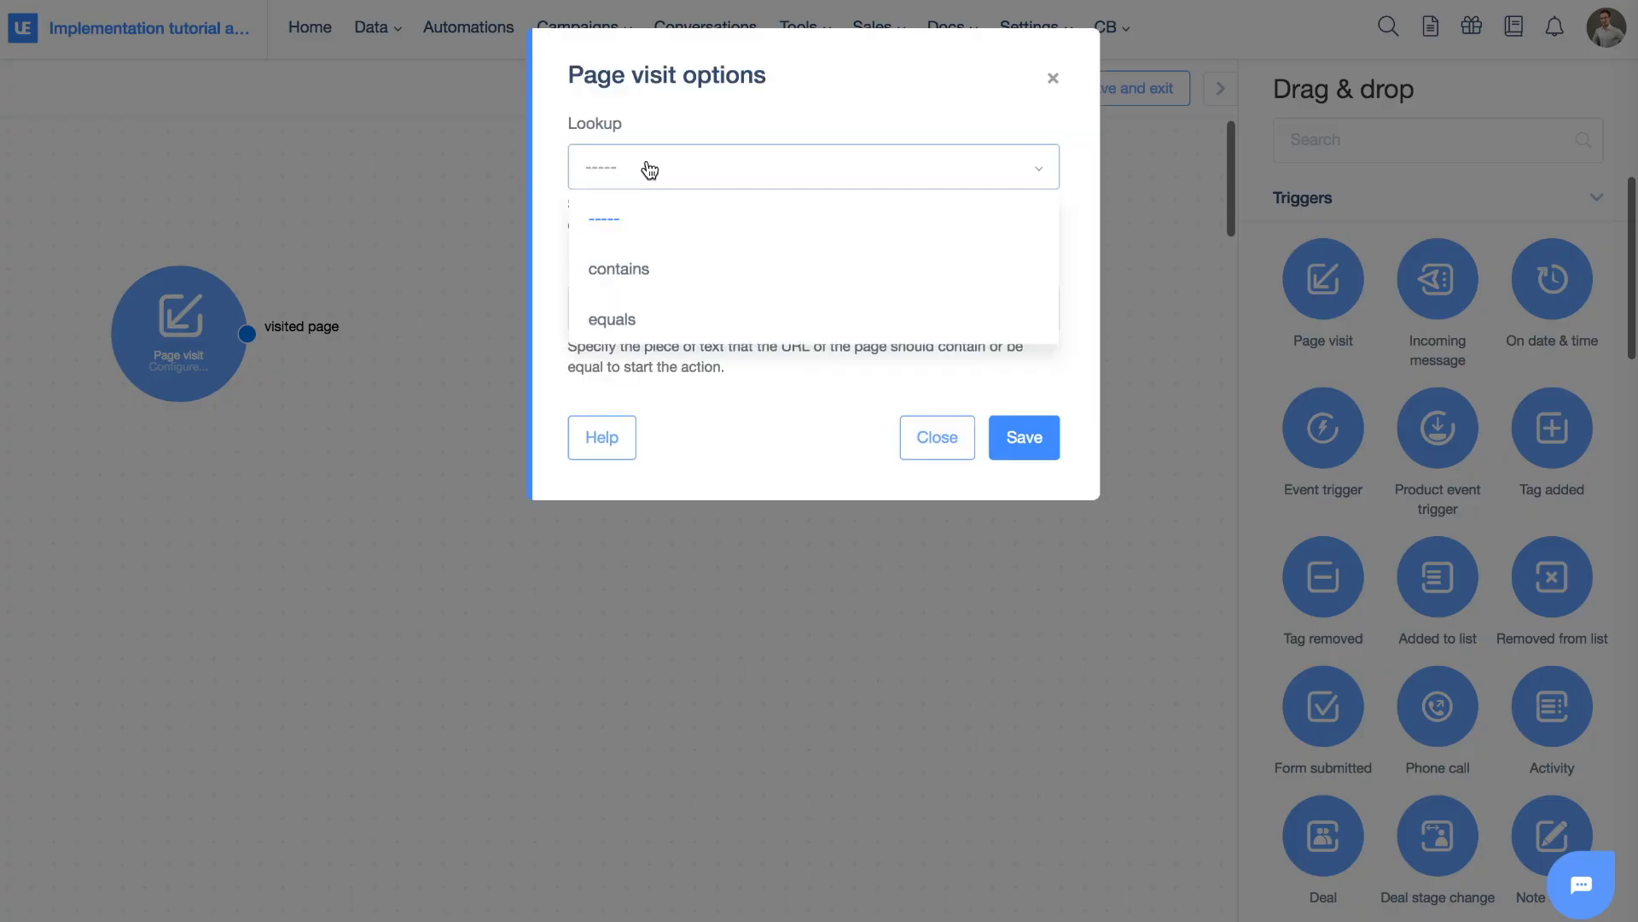
left_click(662, 290)
left_click(671, 308)
type("test_my_automation")
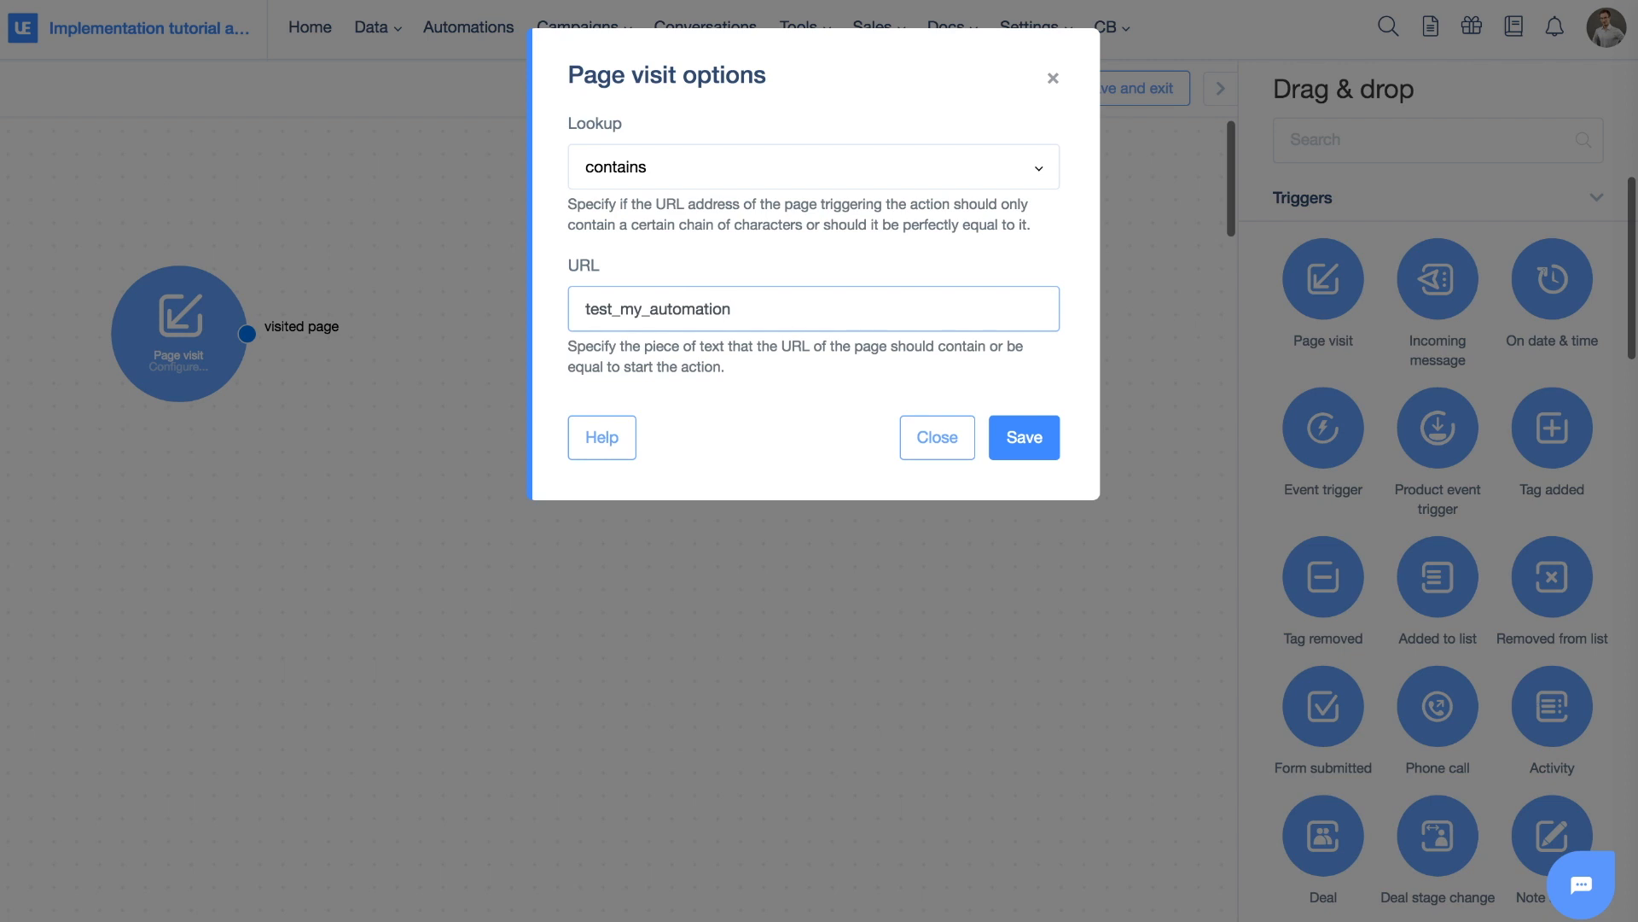
key("ctrl+a")
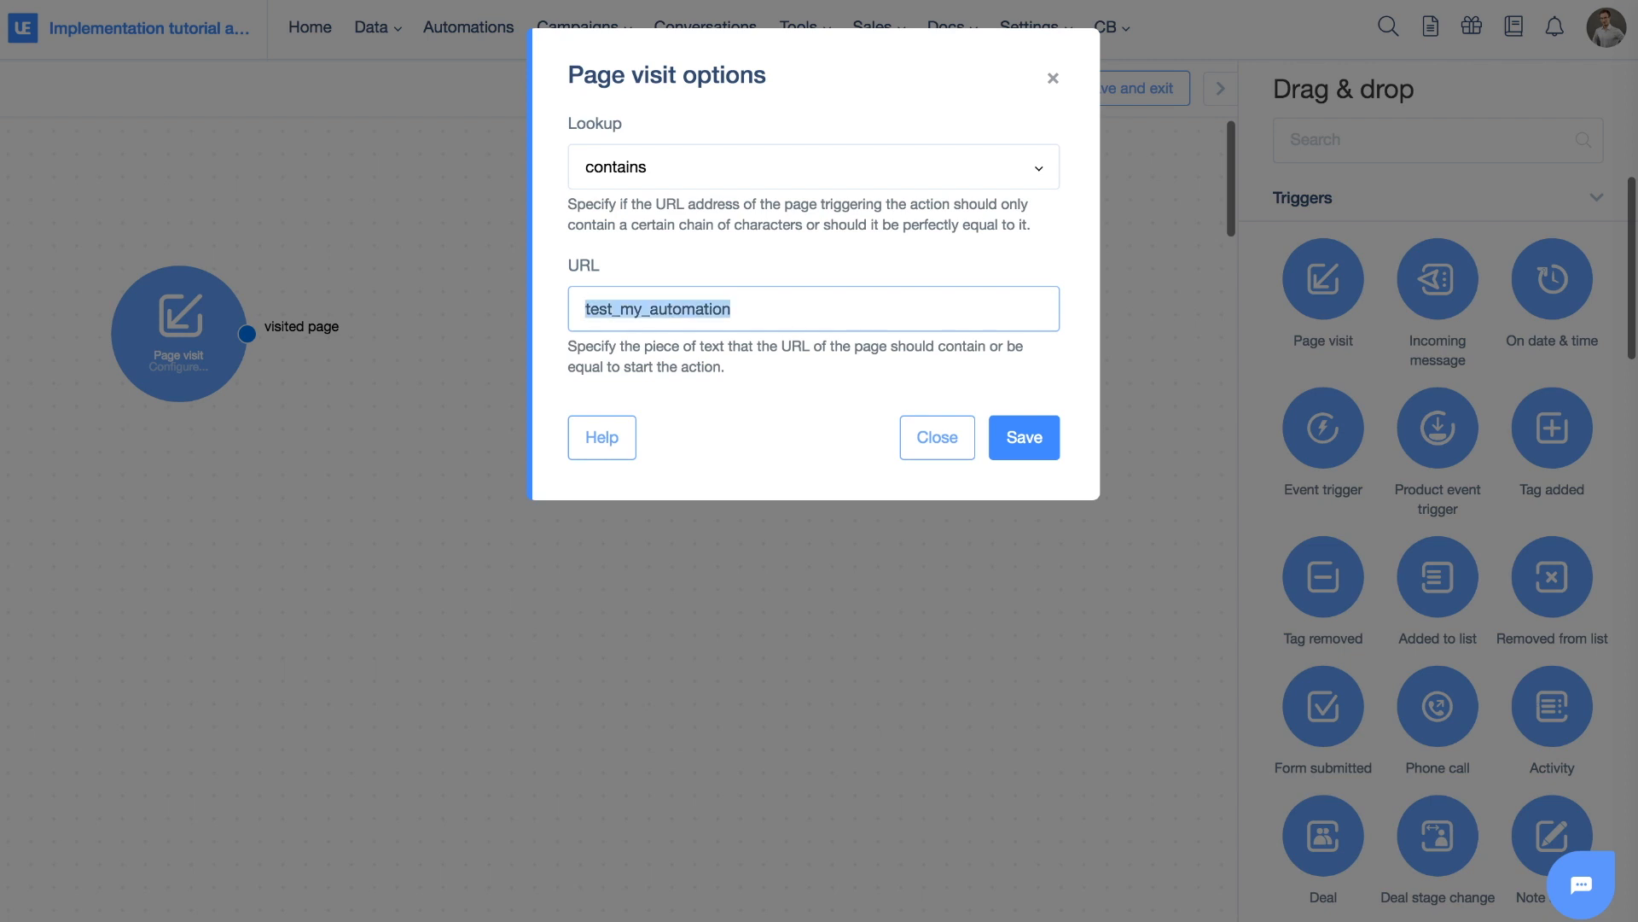
left_click(773, 313)
left_click_drag(748, 305, 572, 306)
left_click(1024, 437)
scroll(1516, 410, "down", 10)
scroll(1512, 411, "down", 3)
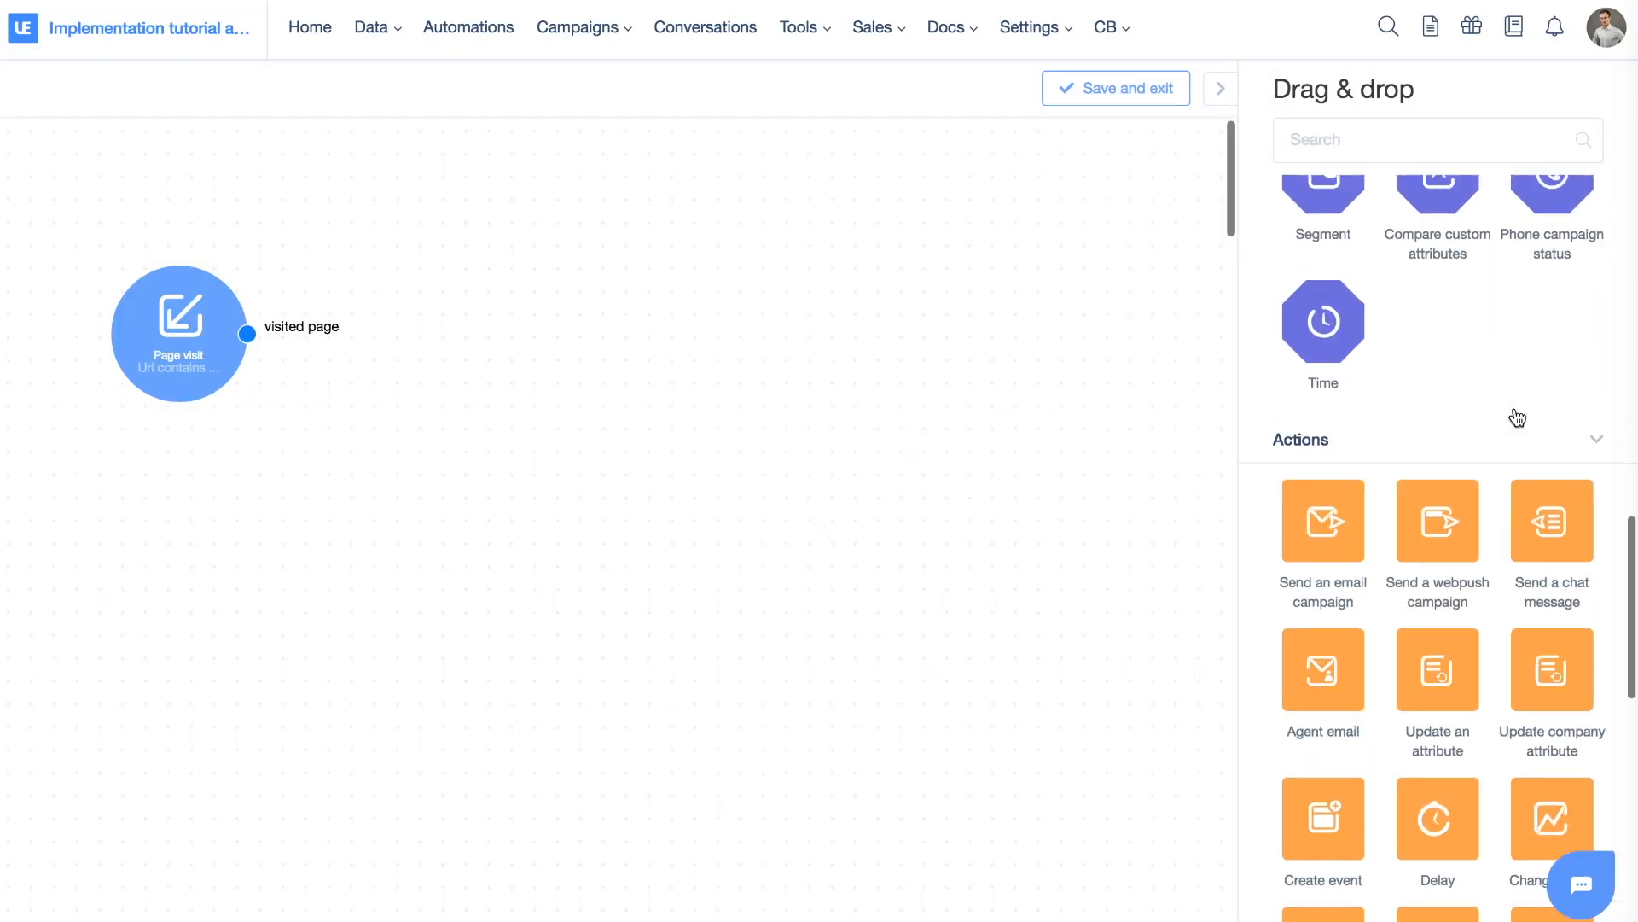
Add a Filters block after the Page visit trigger and connect them
scroll(1517, 413, "up", 6)
left_click_drag(1323, 401, 485, 379)
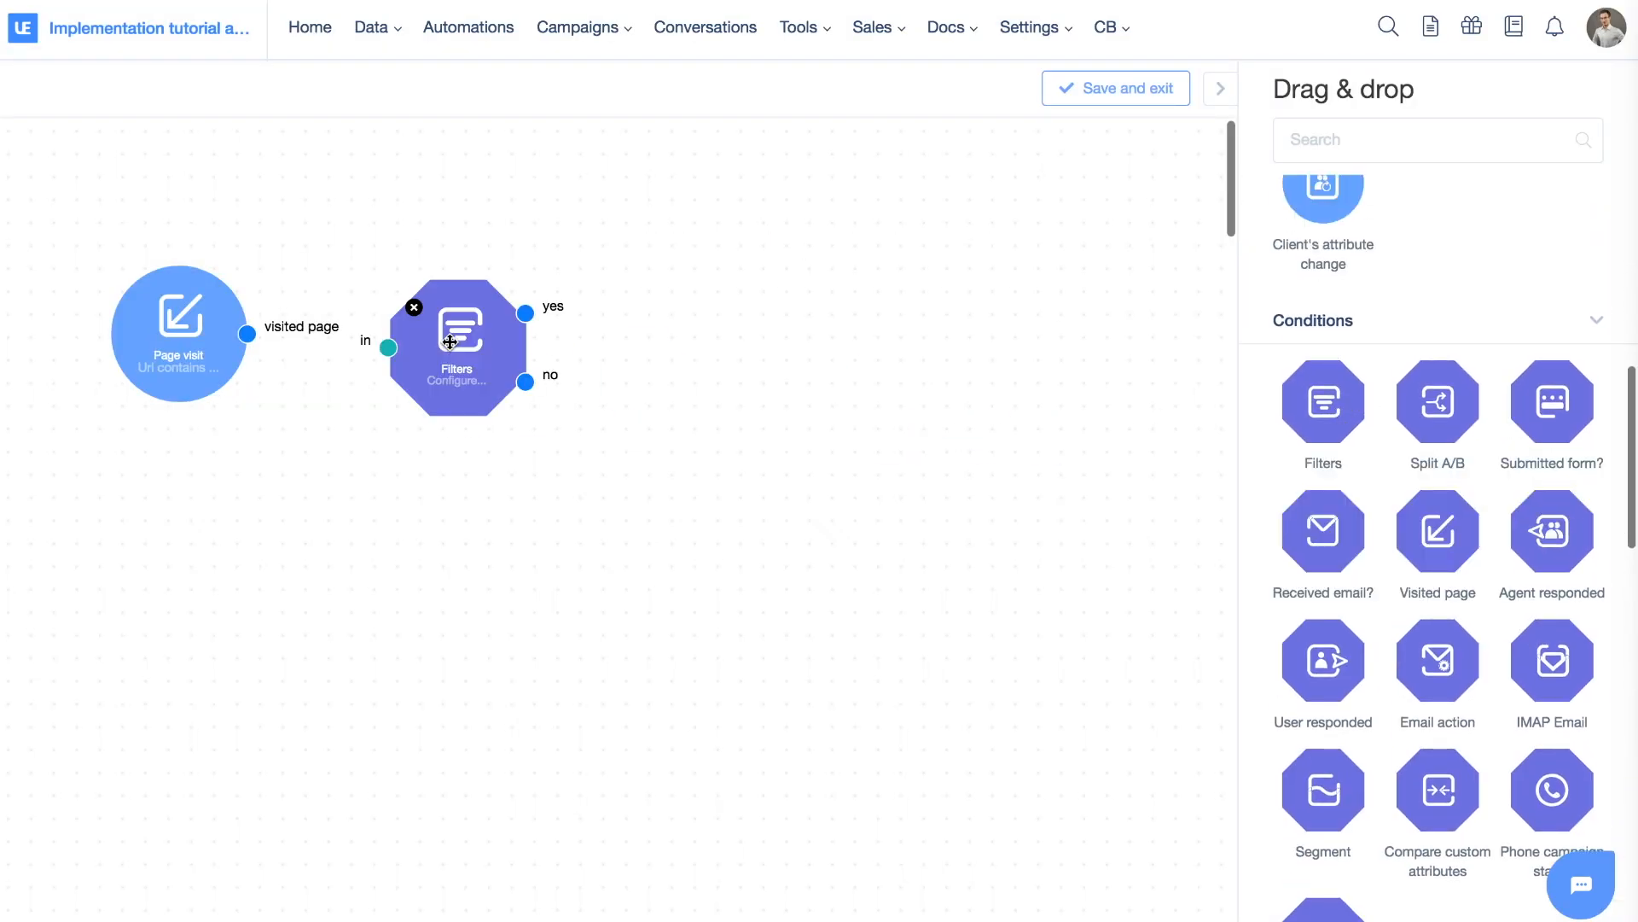
left_click_drag(247, 333, 381, 352)
left_click(479, 346)
Filter on Tags containing automation_filter_tag and save the filter
scroll(721, 438, "down", 1)
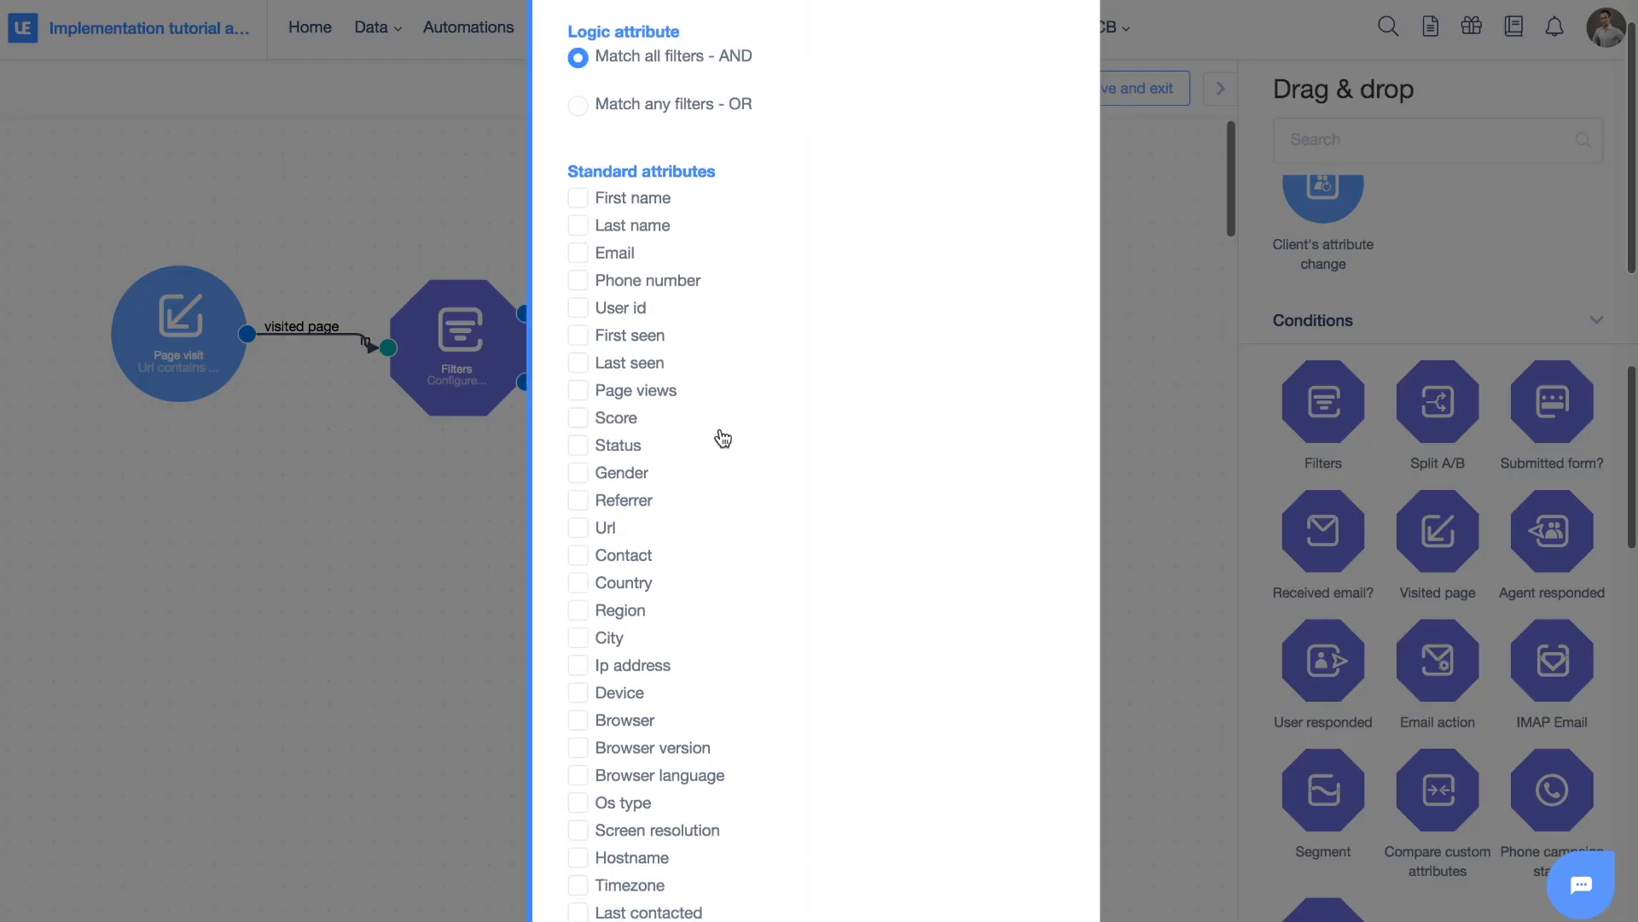
scroll(598, 440, "down", 4)
scroll(598, 441, "down", 5)
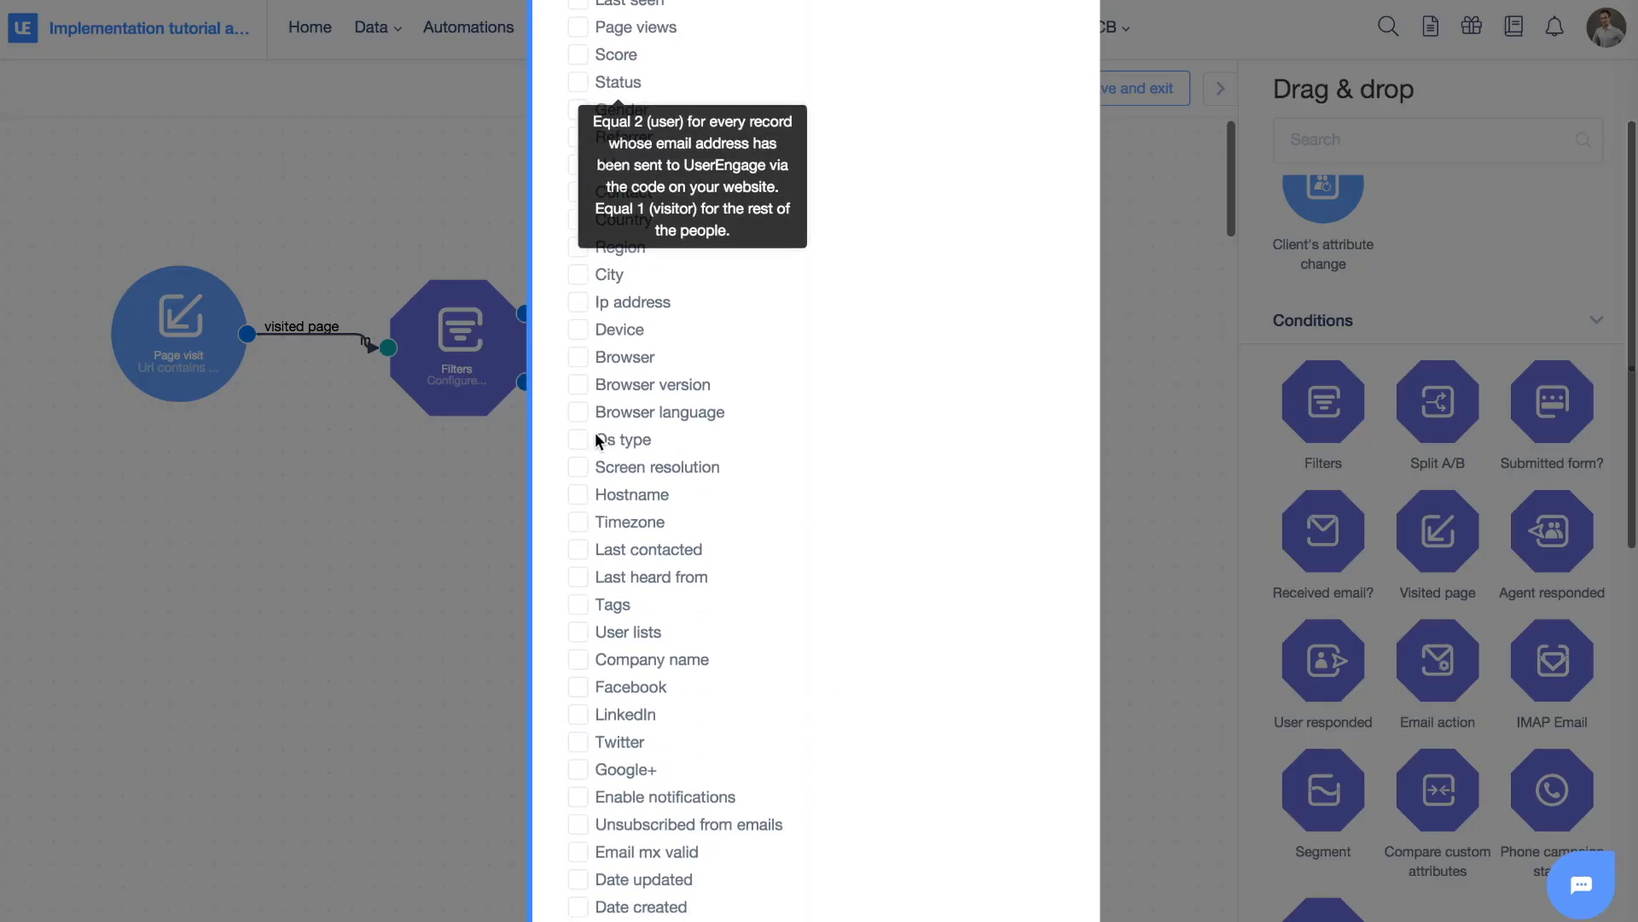
left_click(578, 409)
left_click(721, 468)
left_click(669, 500)
left_click(689, 488)
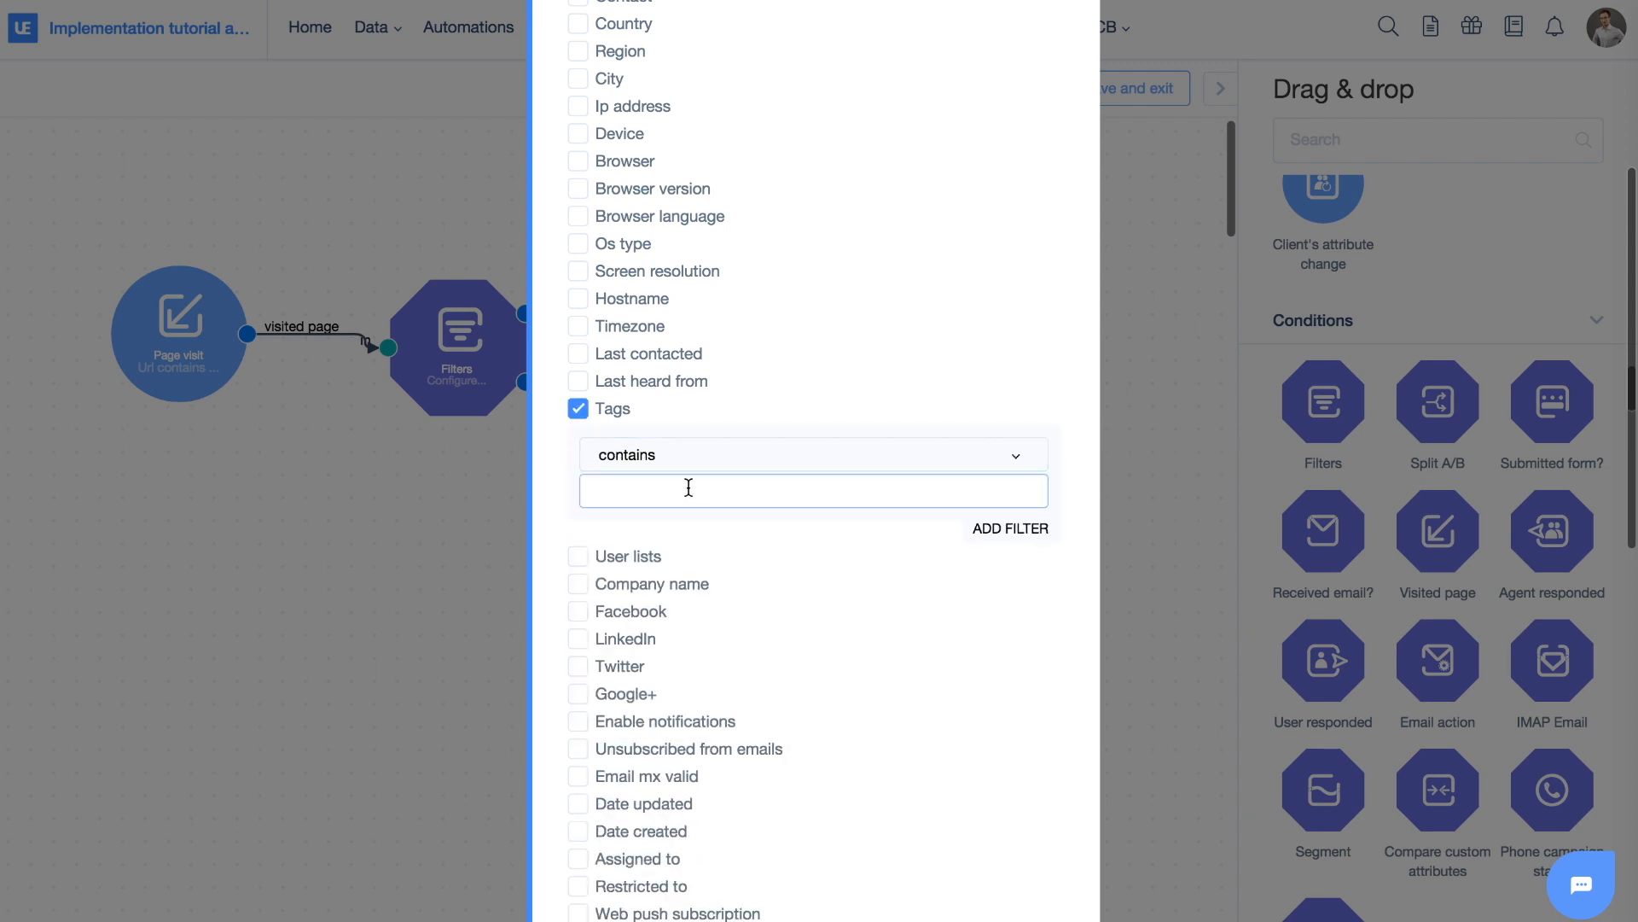
type("automation_bl")
key("BackSpace")
key("BackSpace")
type("filter_r")
key("BackSpace")
type("tag")
scroll(840, 514, "down", 15)
left_click(1021, 917)
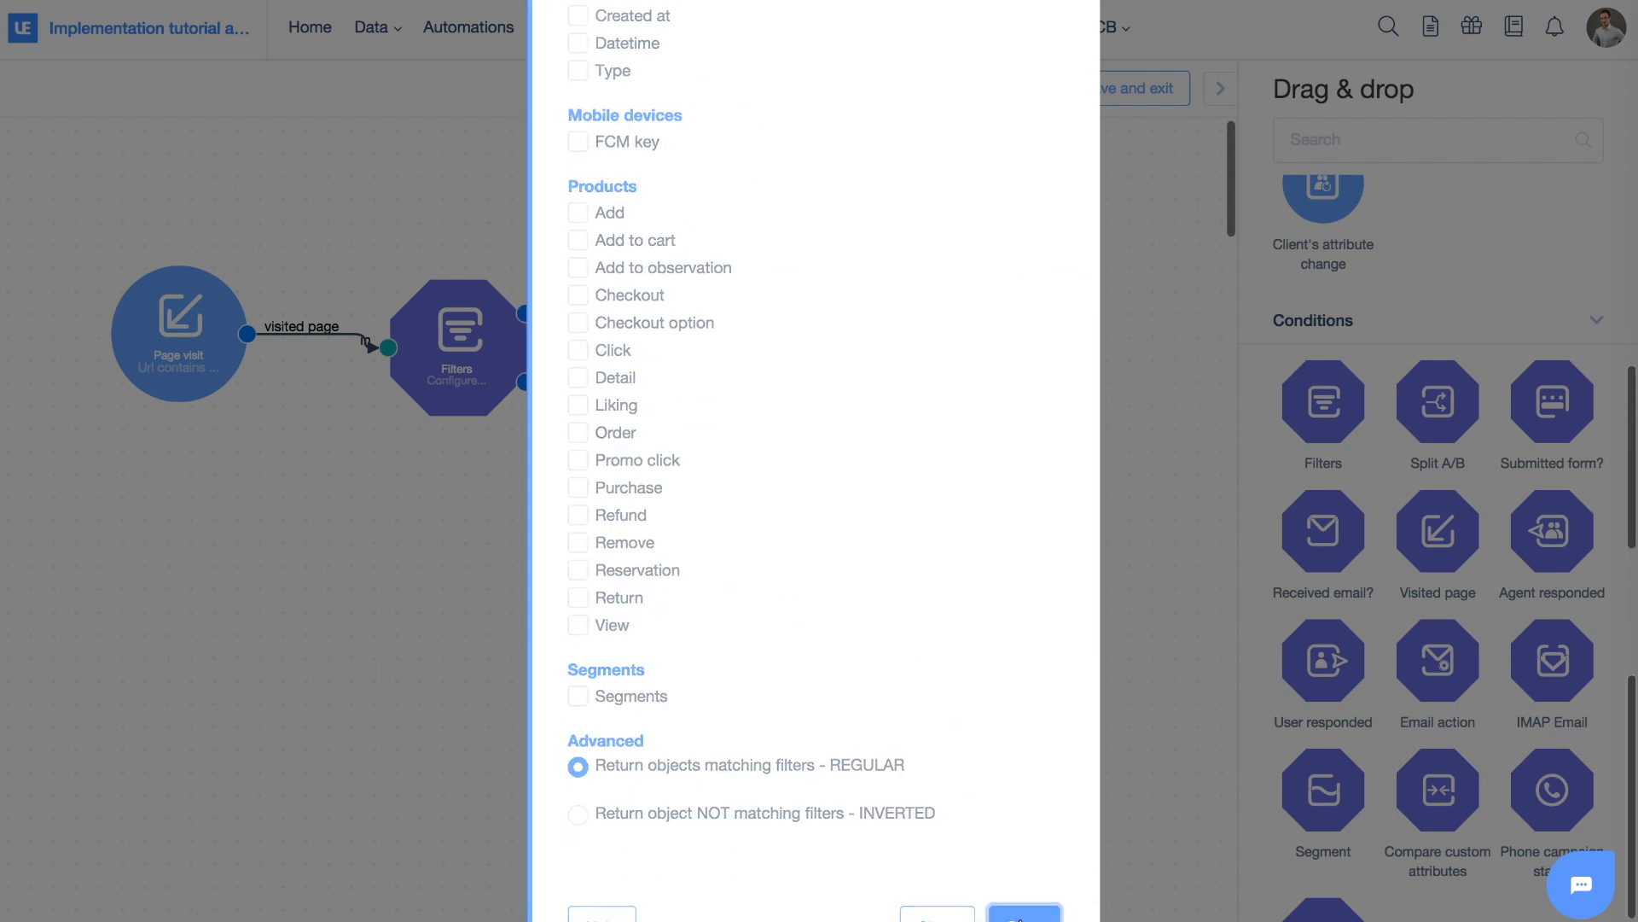
scroll(1442, 584, "down", 6)
scroll(1448, 584, "down", 3)
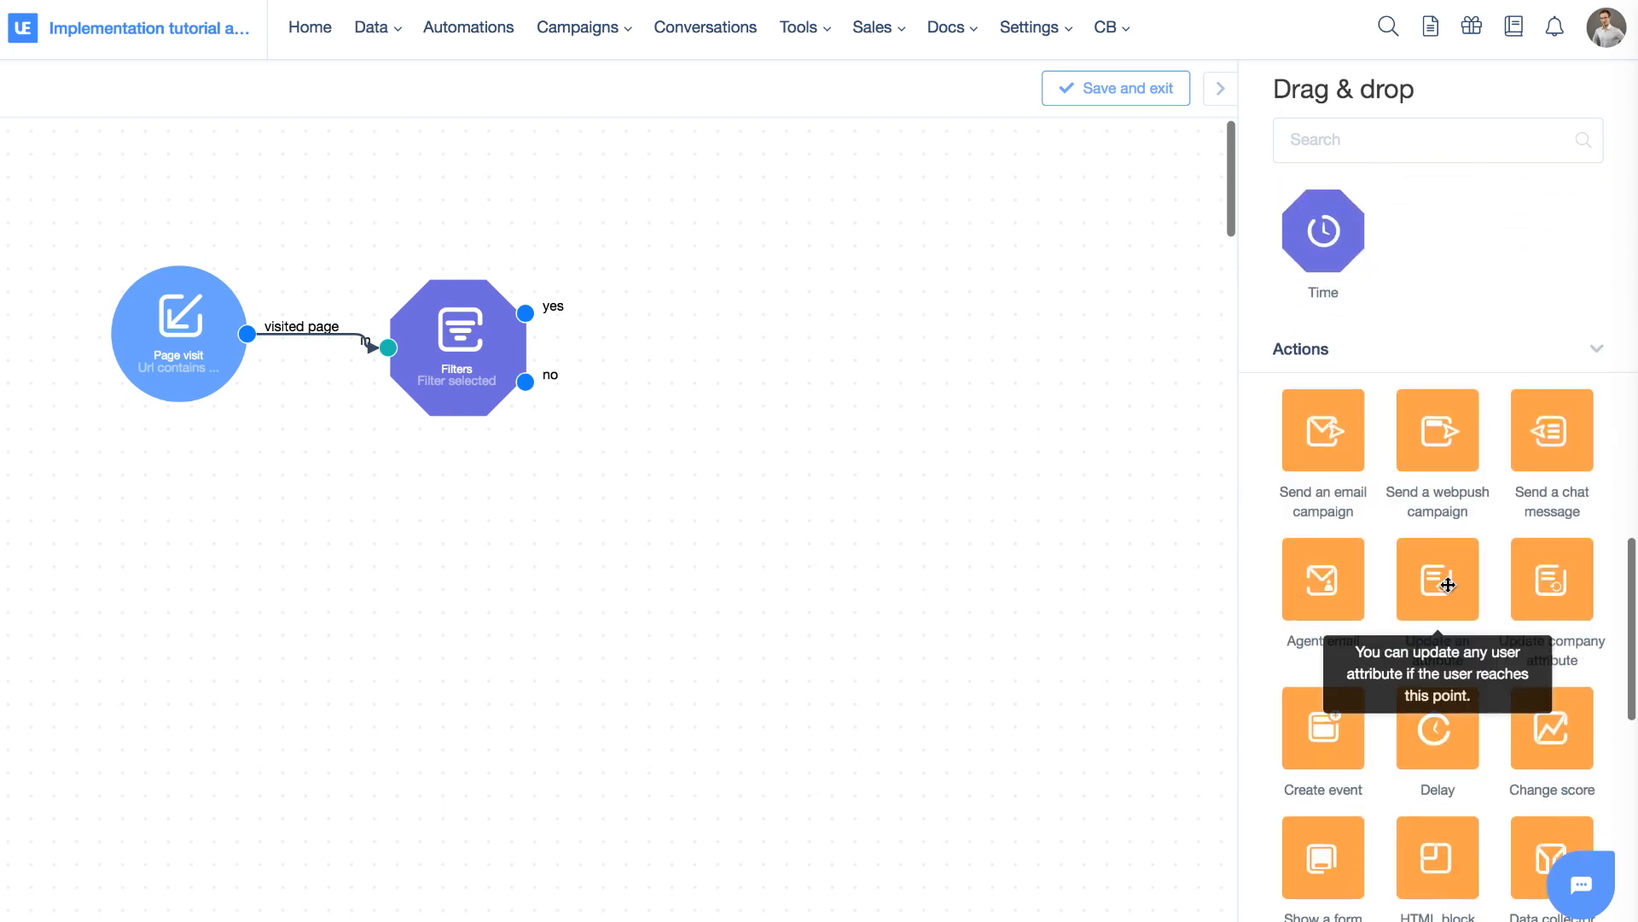
Connect the Filters yes branch to a chat message reading 'Yes! This automation worked!'
left_click_drag(1544, 428, 729, 189)
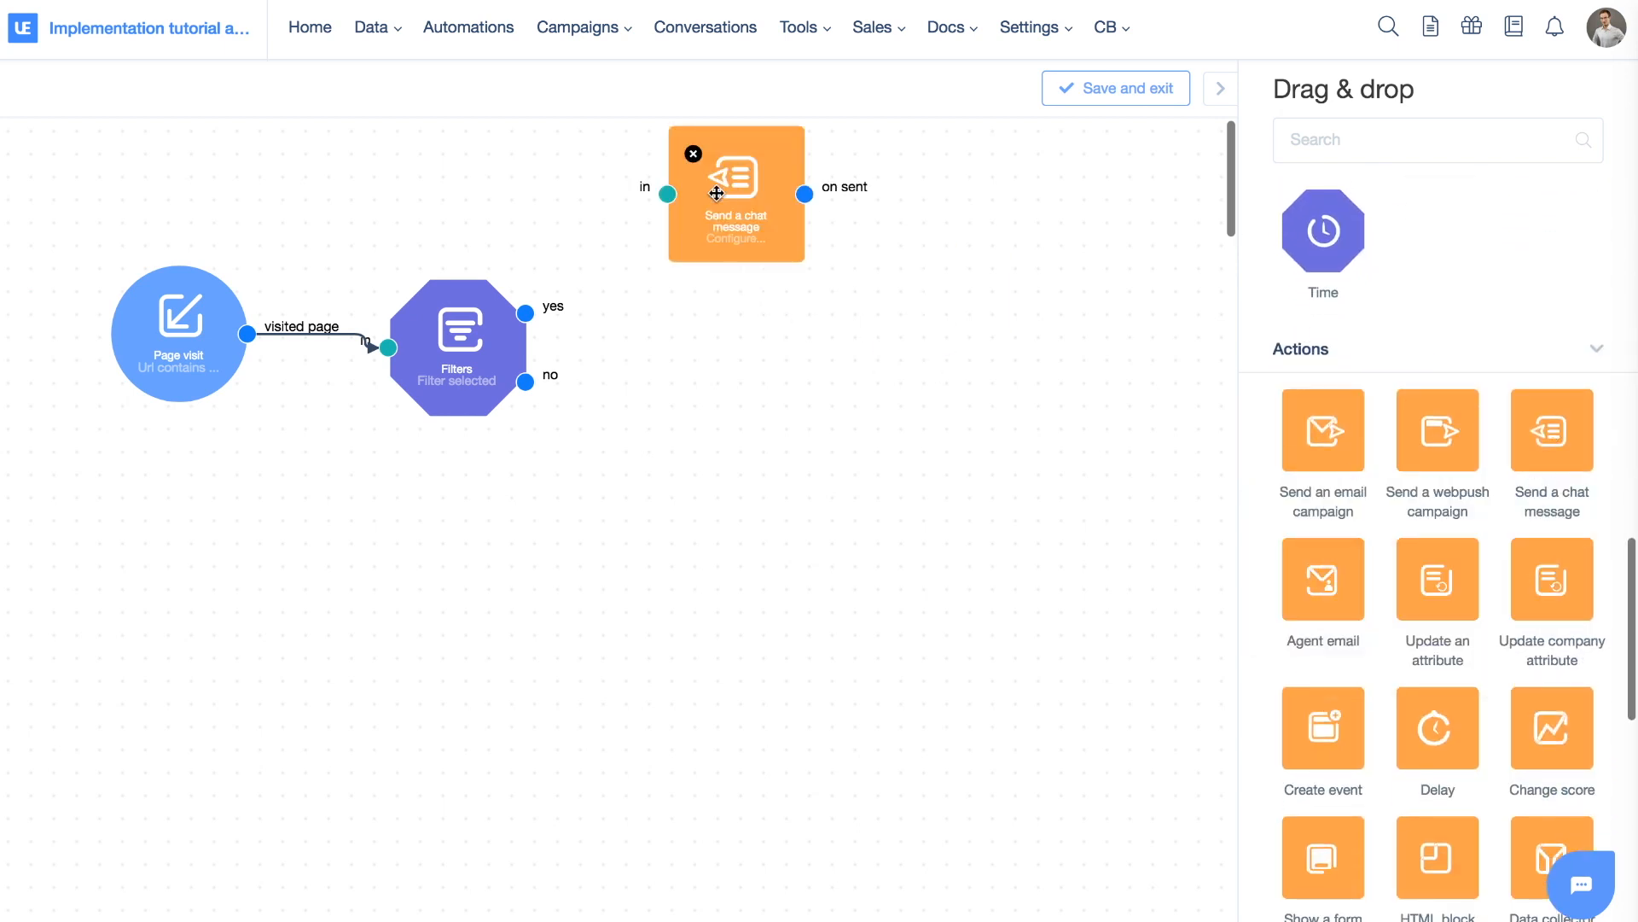
left_click_drag(525, 313, 719, 213)
left_click(718, 214)
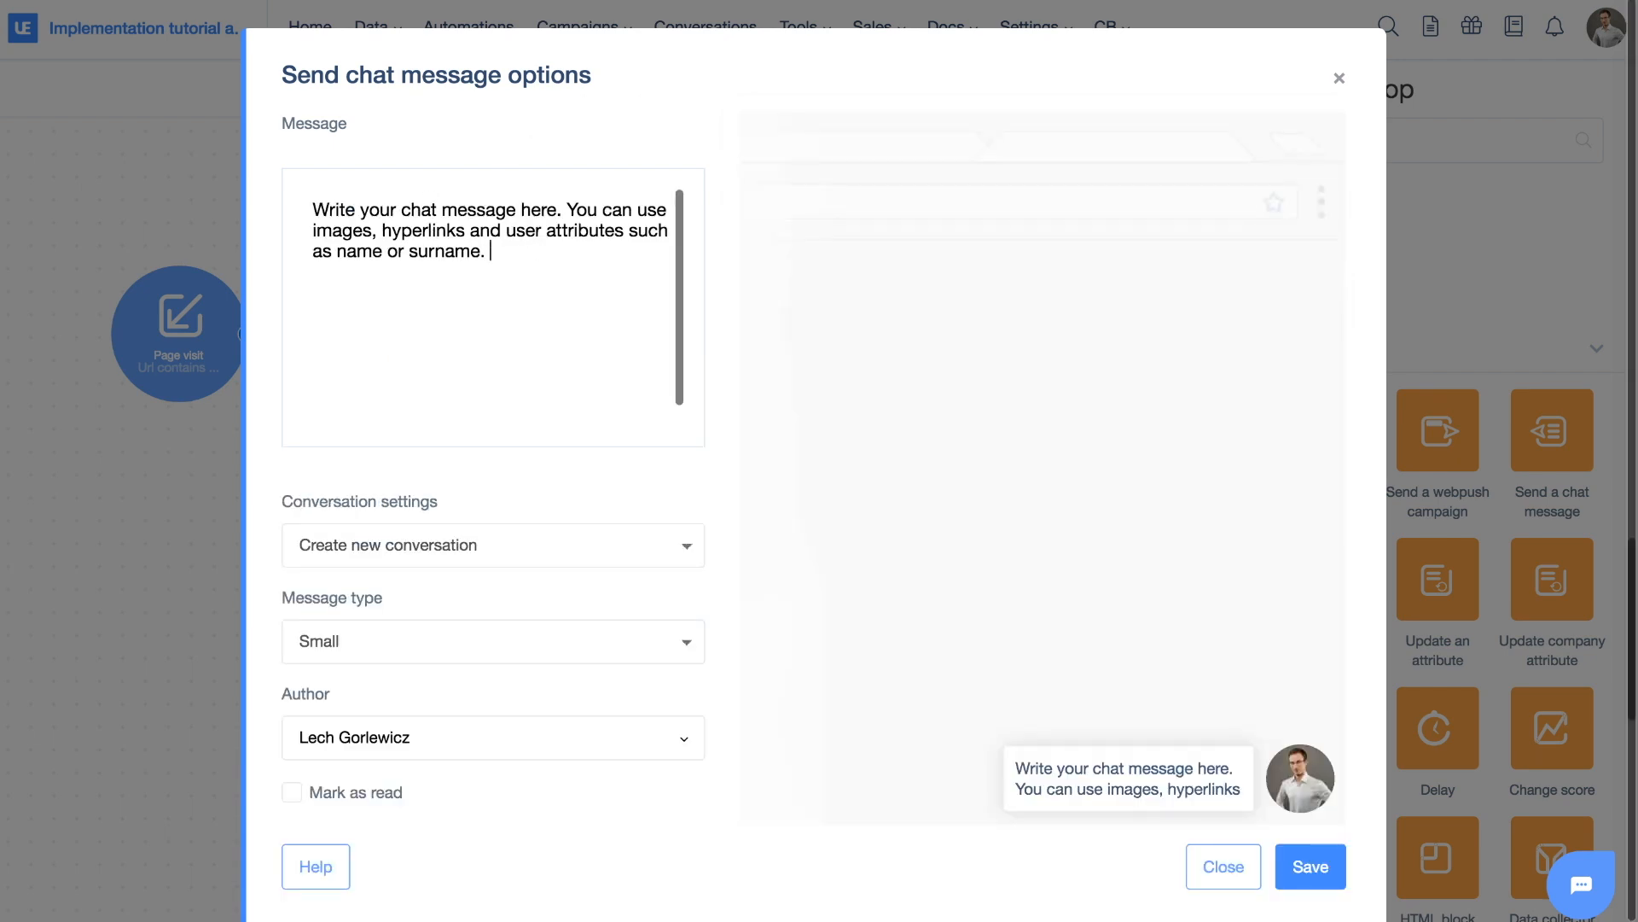
key("ctrl+a")
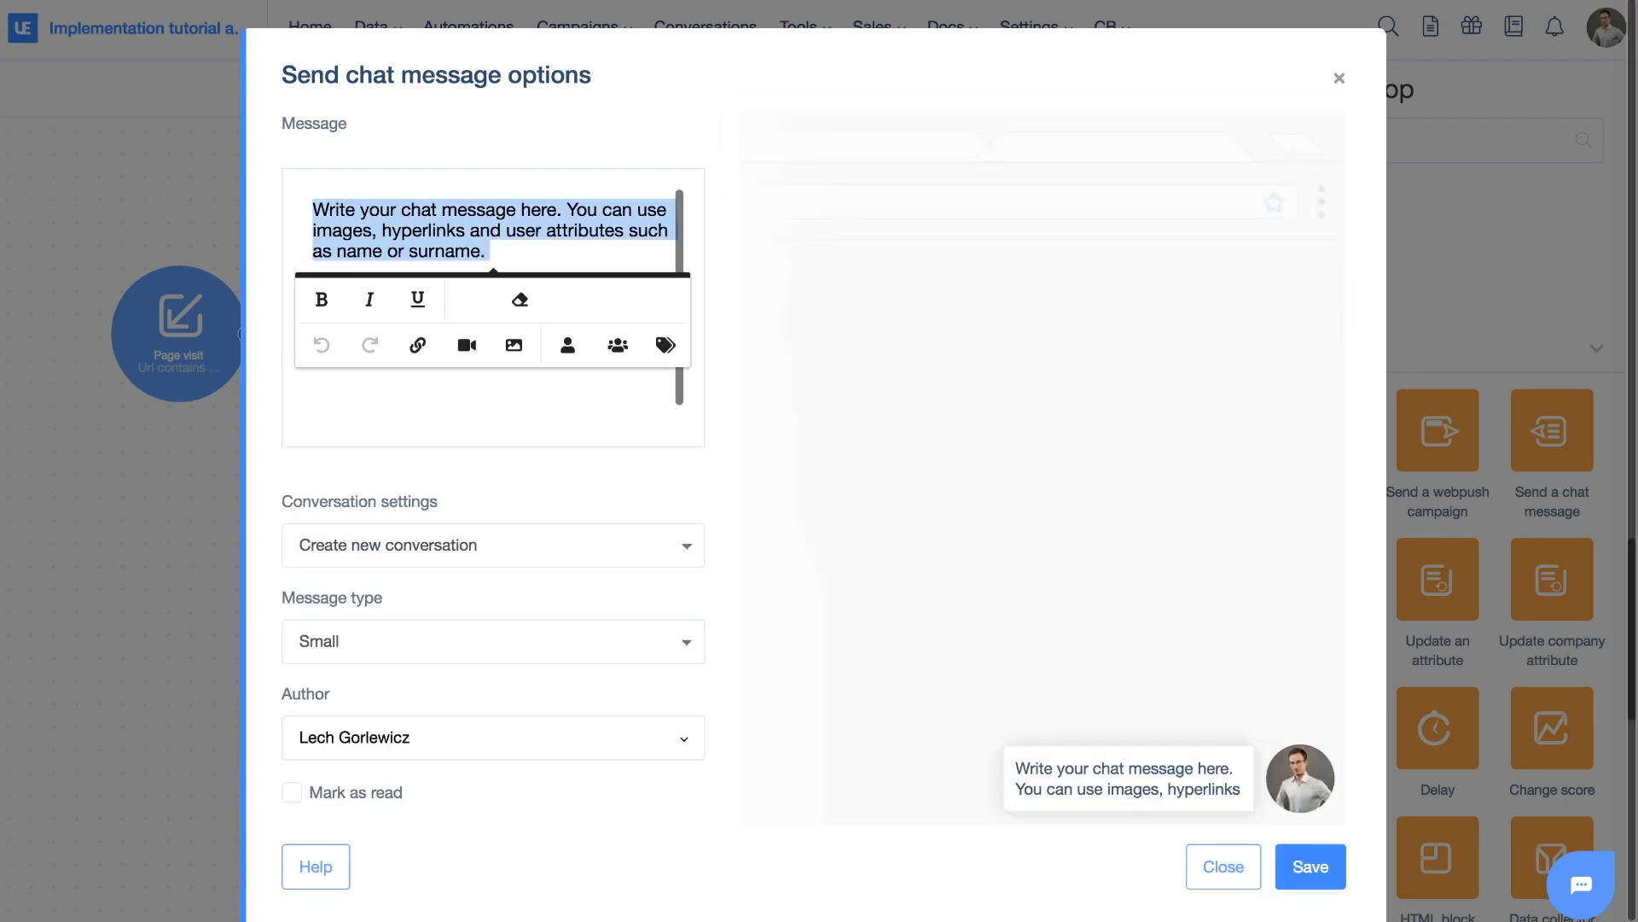
type("Yes! This aut")
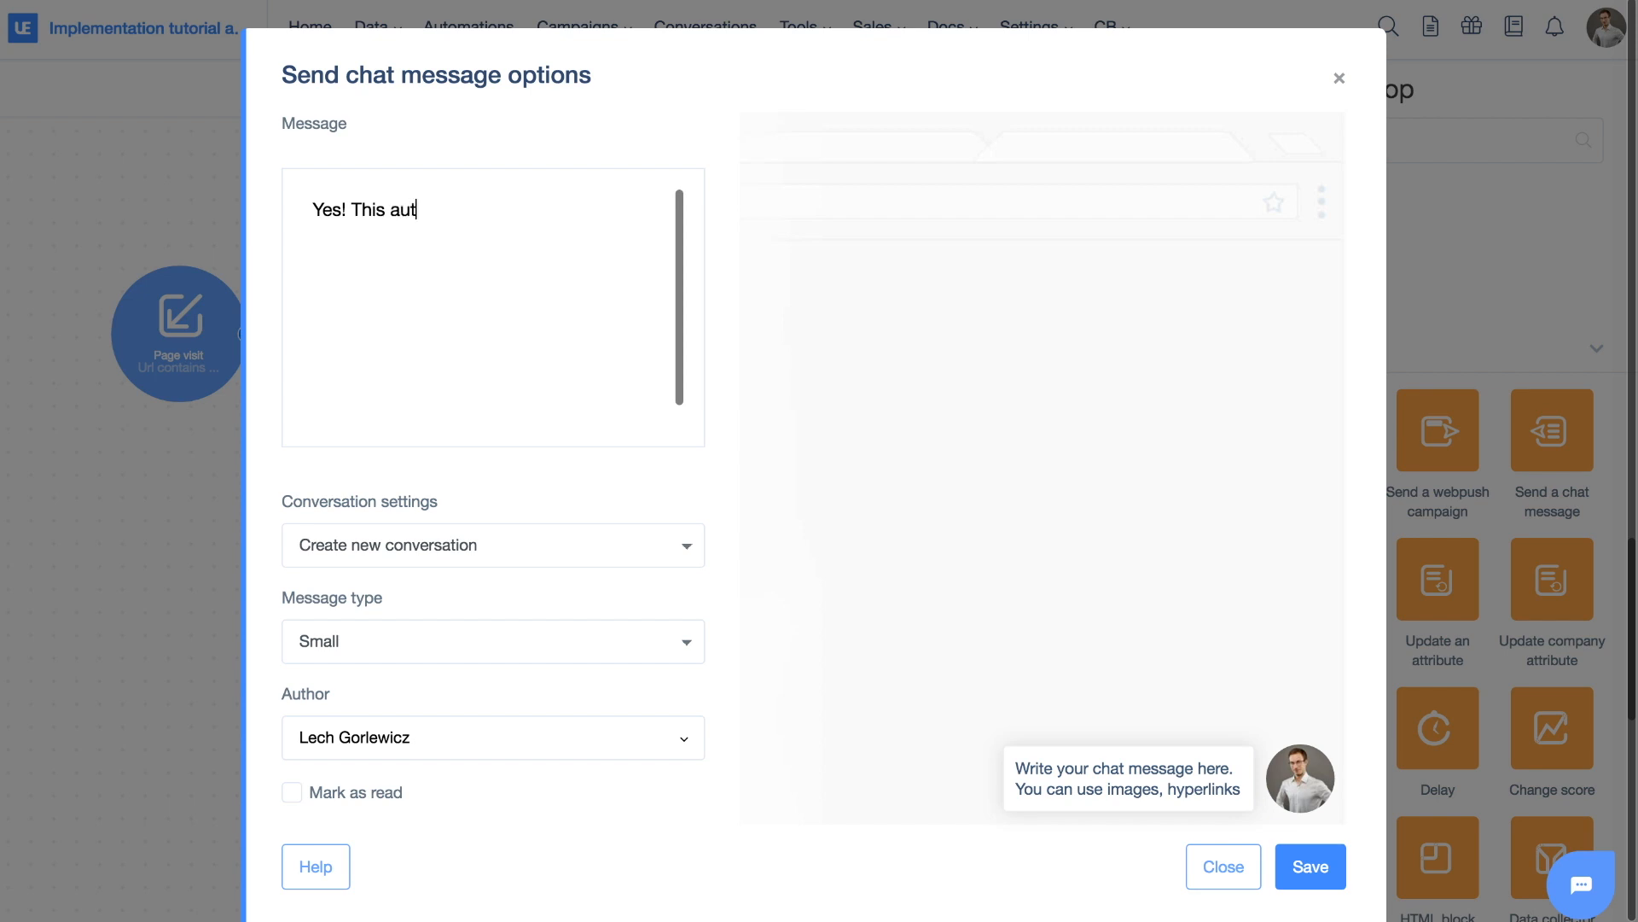
type("omation workd")
key("BackSpace")
type("ed!")
scroll(781, 522, "down", 1)
left_click(1306, 848)
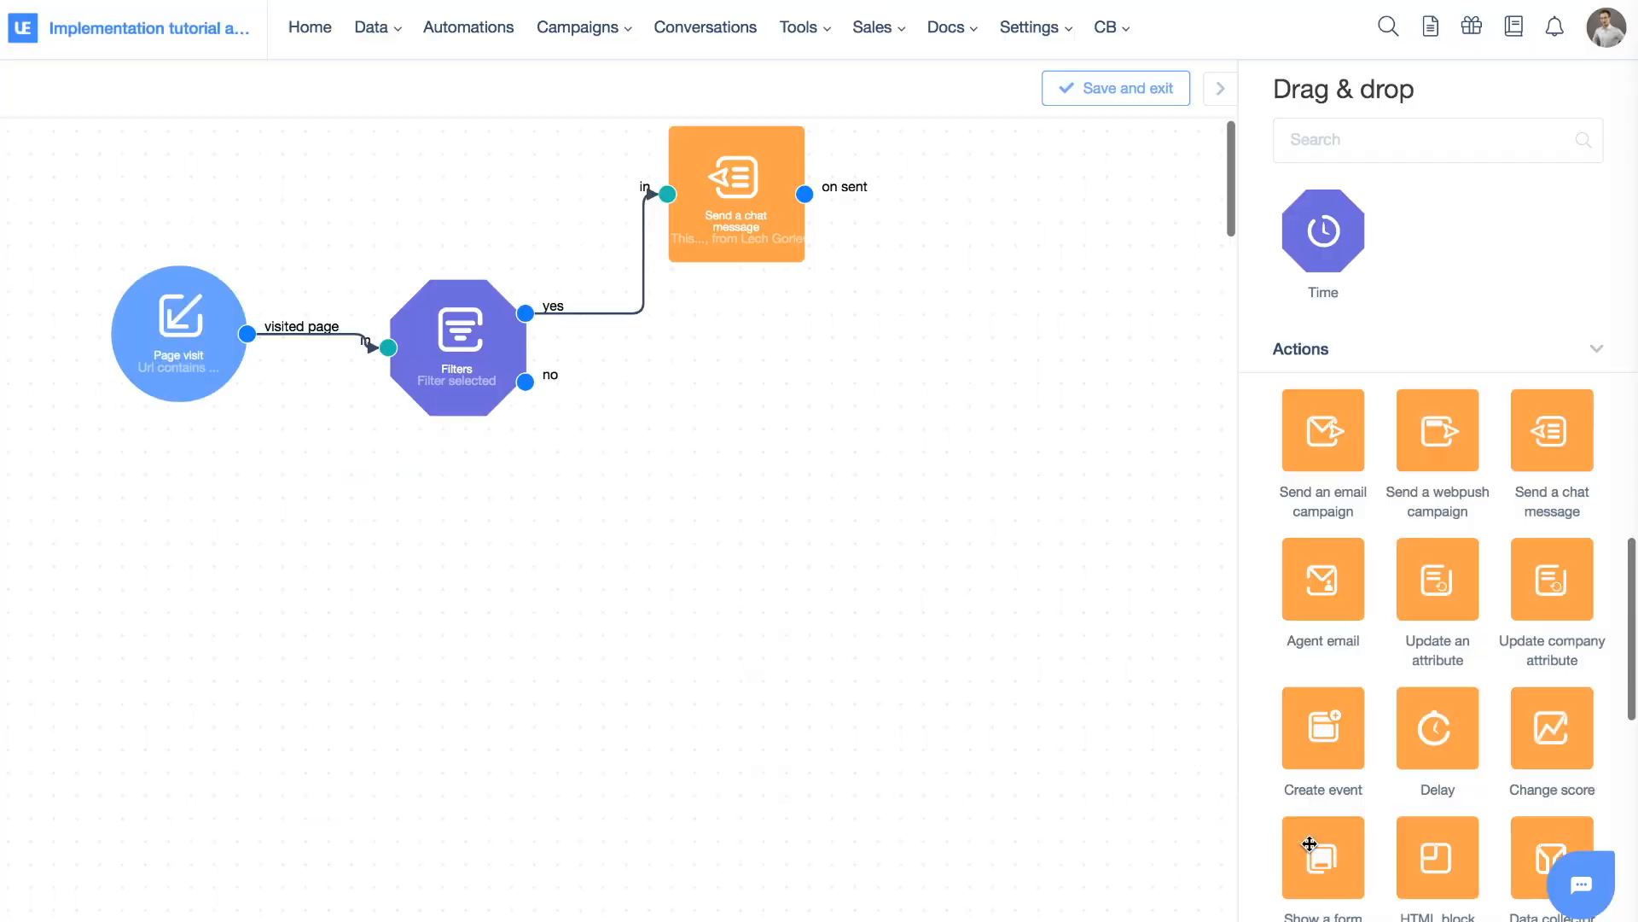
left_click_drag(734, 214, 764, 369)
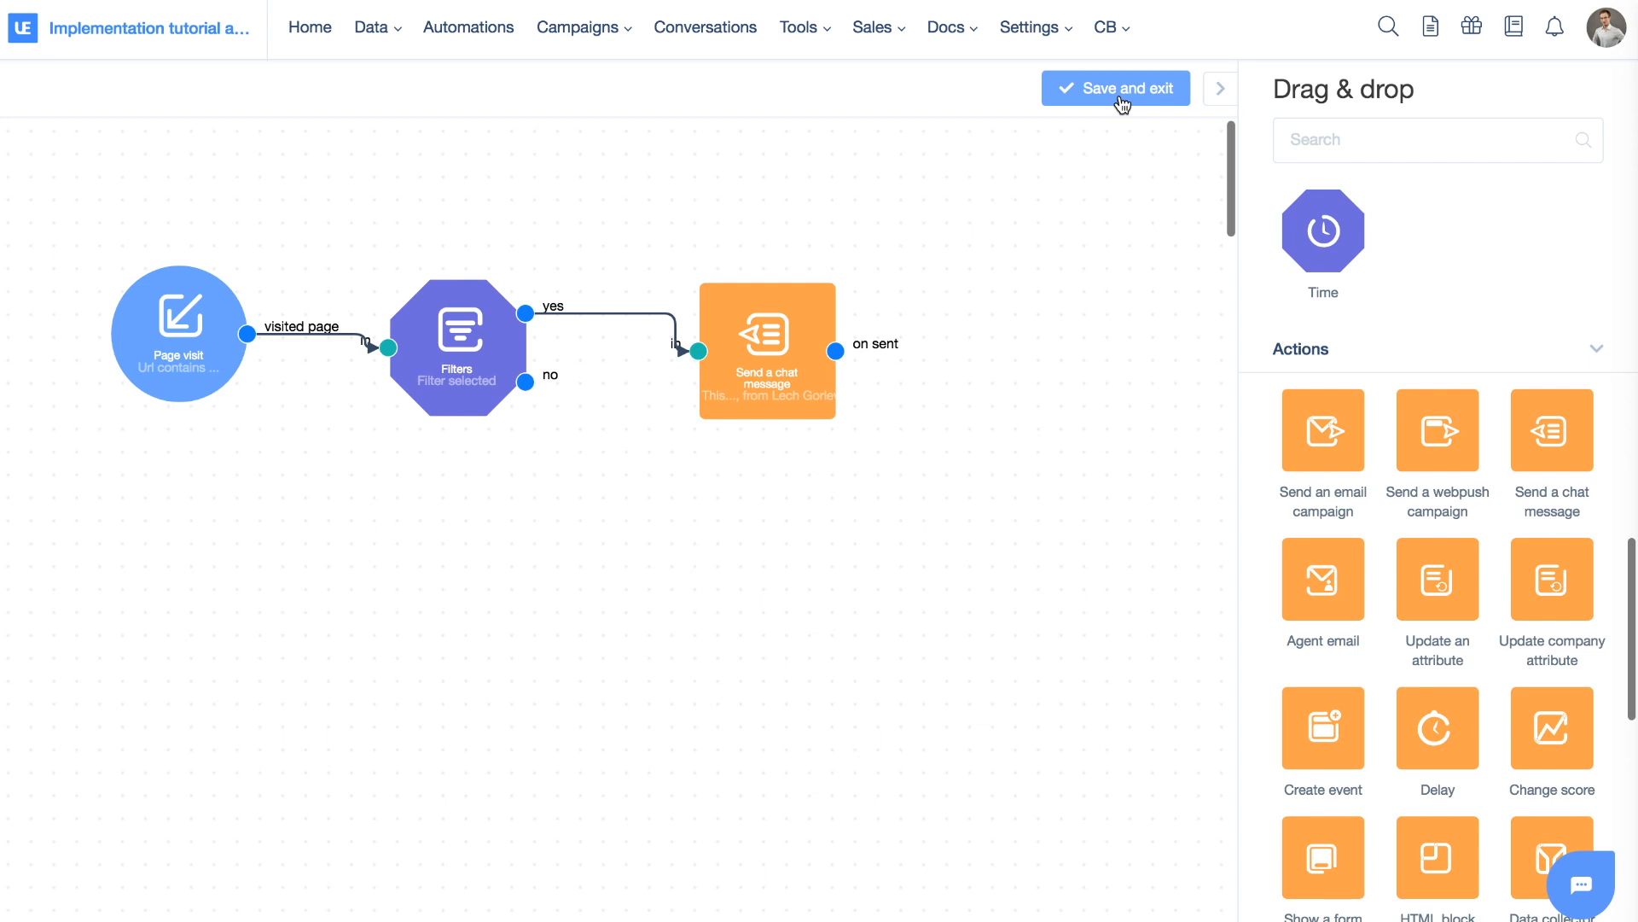
Name the automation 'Debugging automation', leave category unset, and set timing to Max. once per day
left_click(1122, 103)
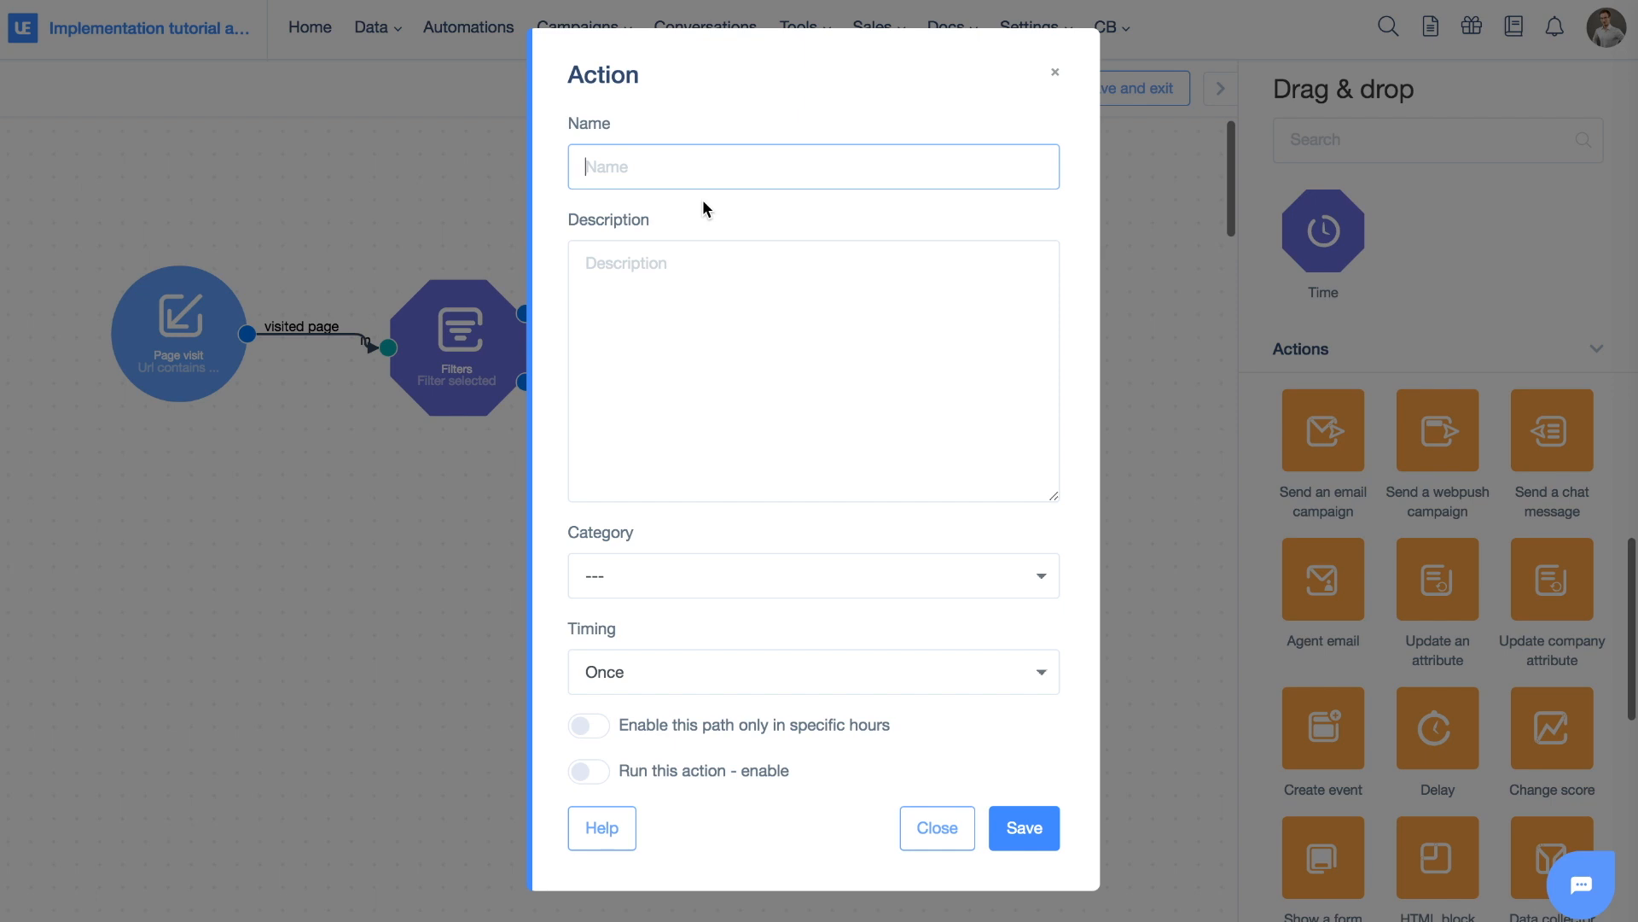
type("Debugging automation")
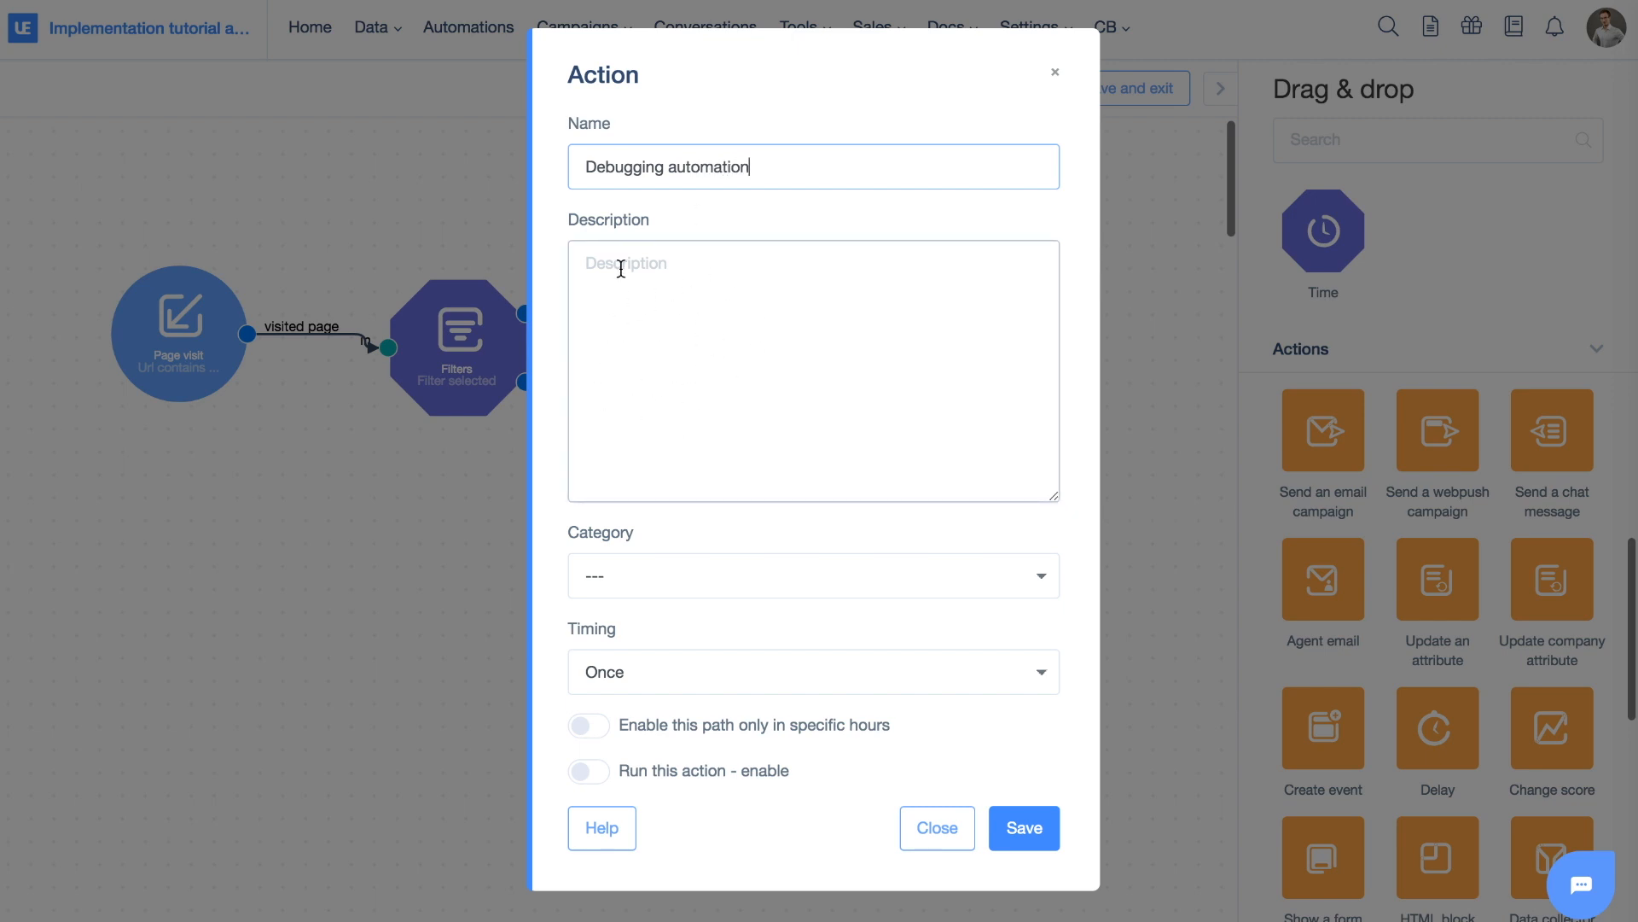
left_click(692, 590)
left_click(686, 570)
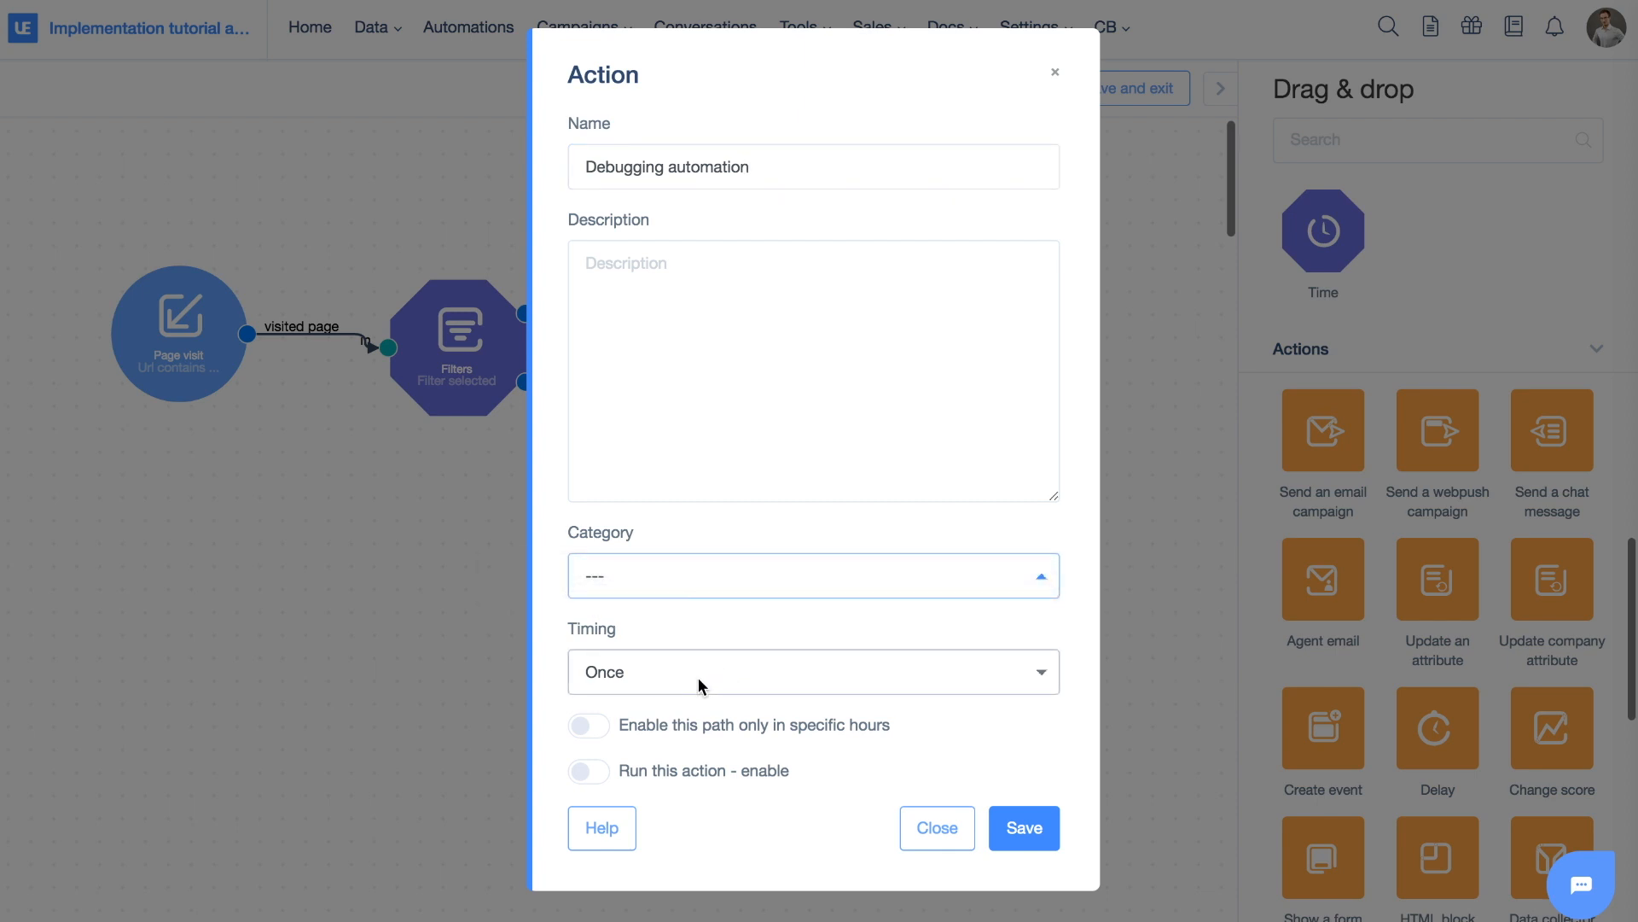
left_click(669, 679)
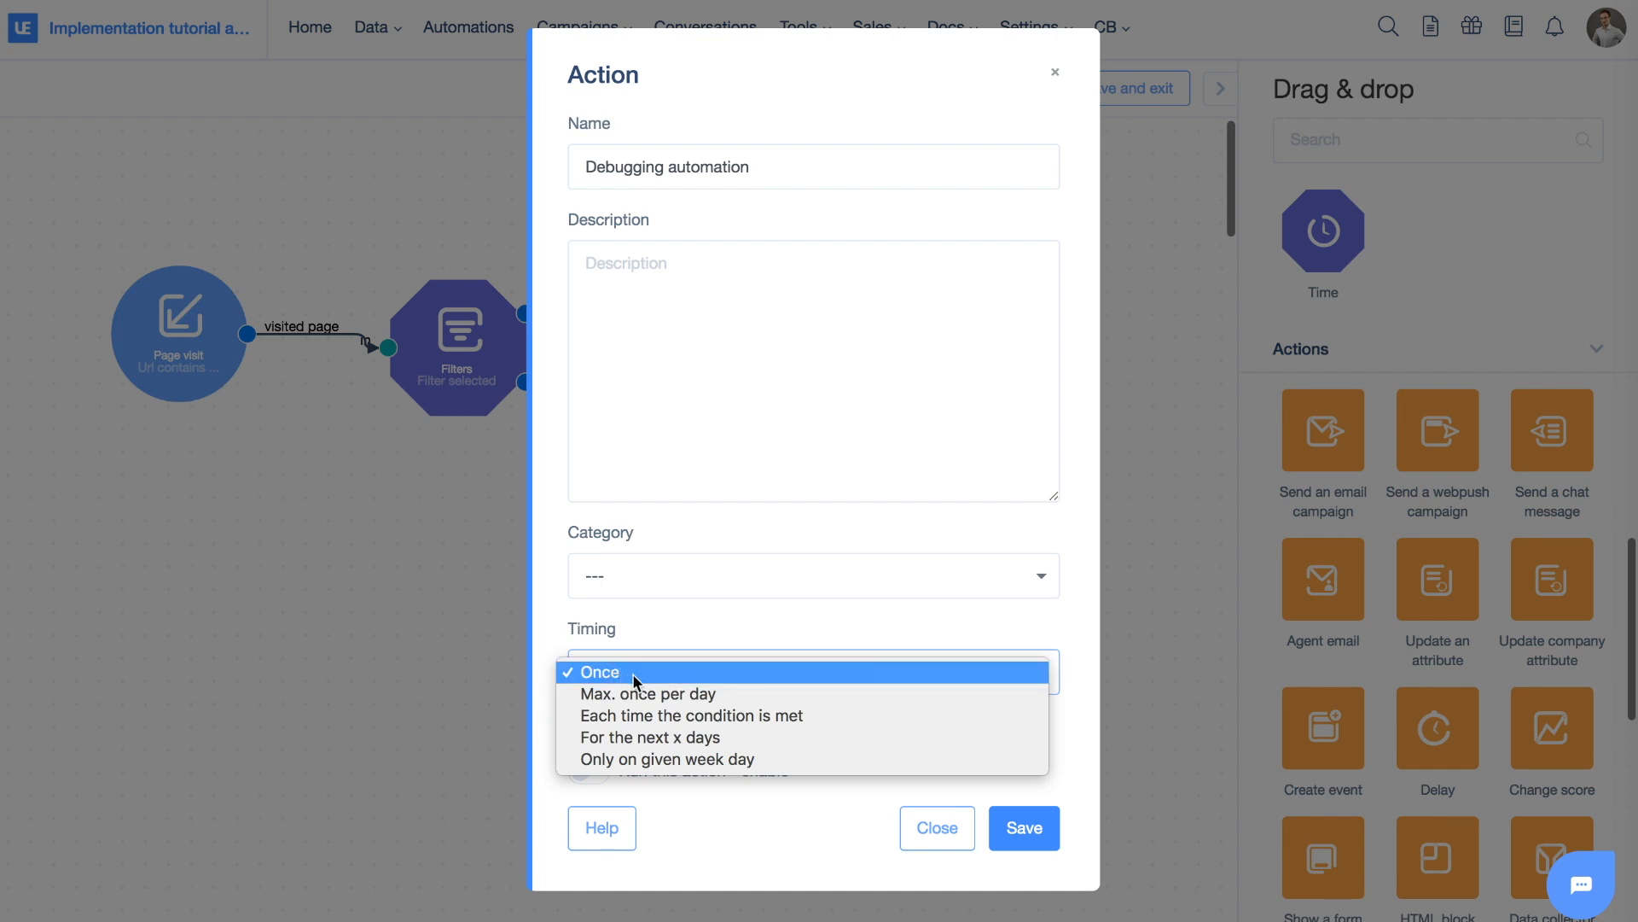
left_click(674, 695)
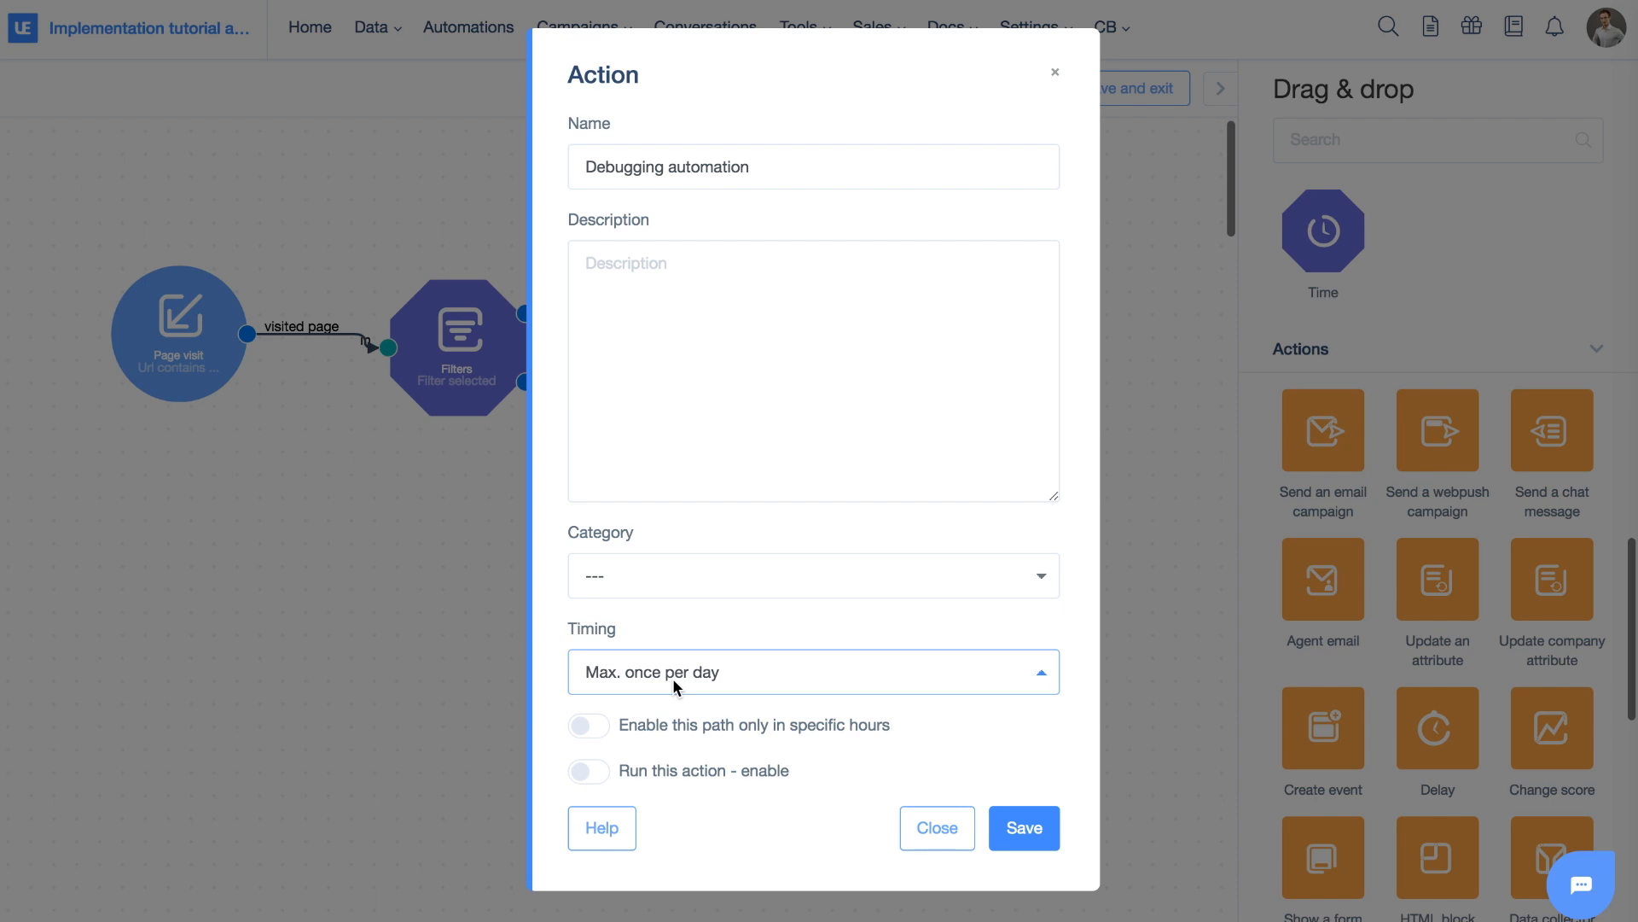
Try the 'For the next x days' timing option and look at its Min interval field
left_click(673, 681)
left_click(638, 690)
left_click(856, 676)
left_click(687, 694)
scroll(684, 688, "down", 1)
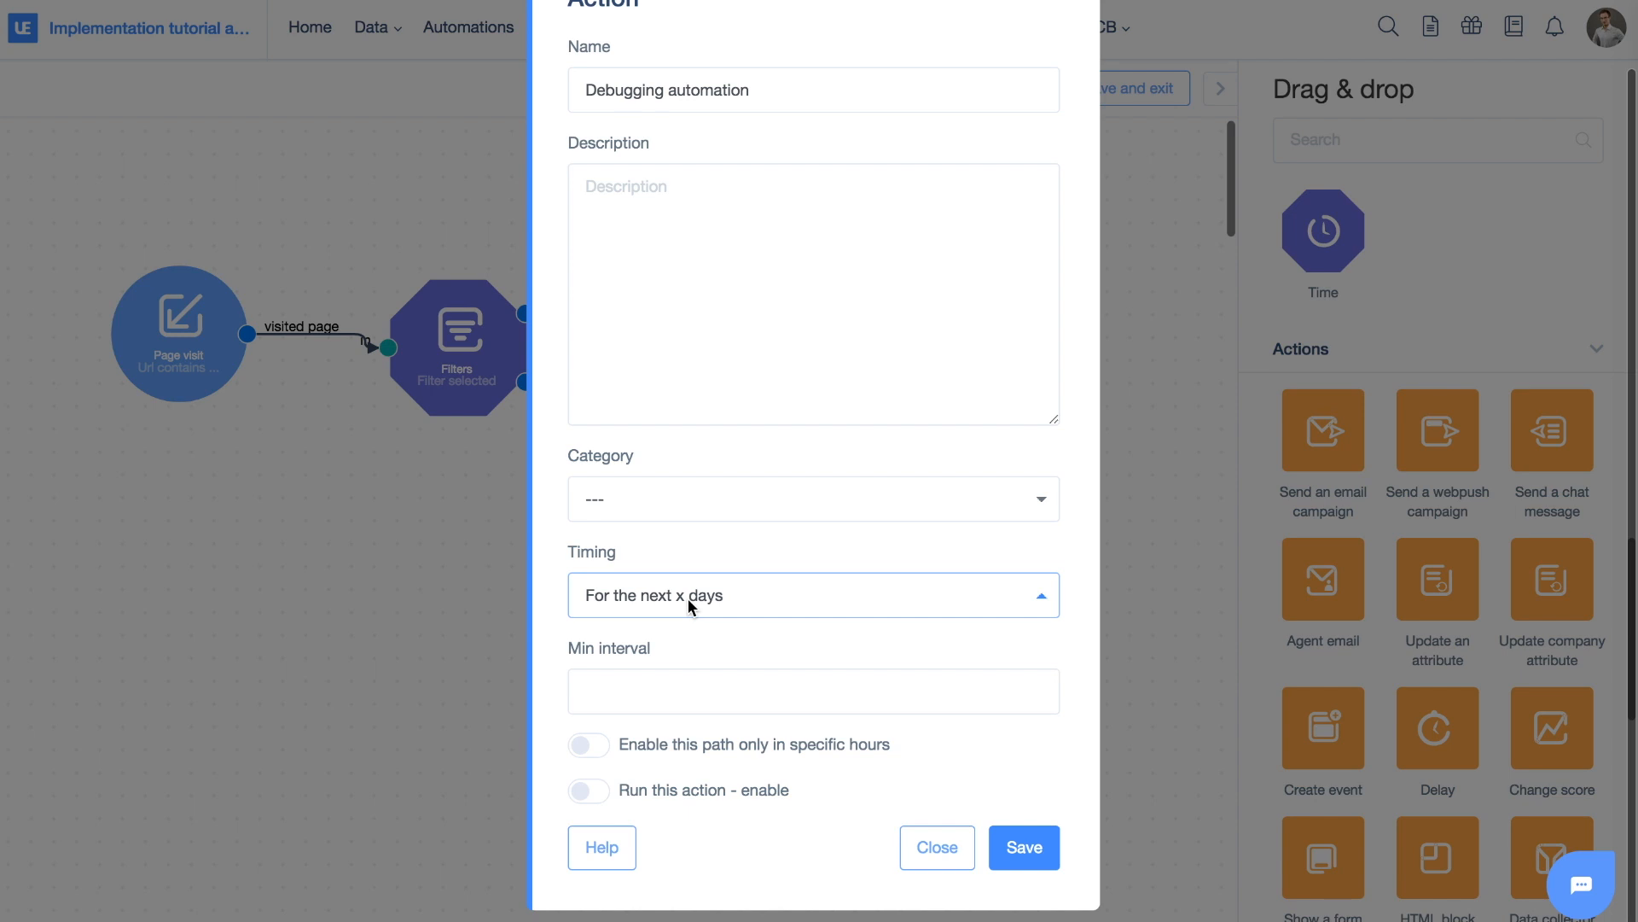
left_click(677, 680)
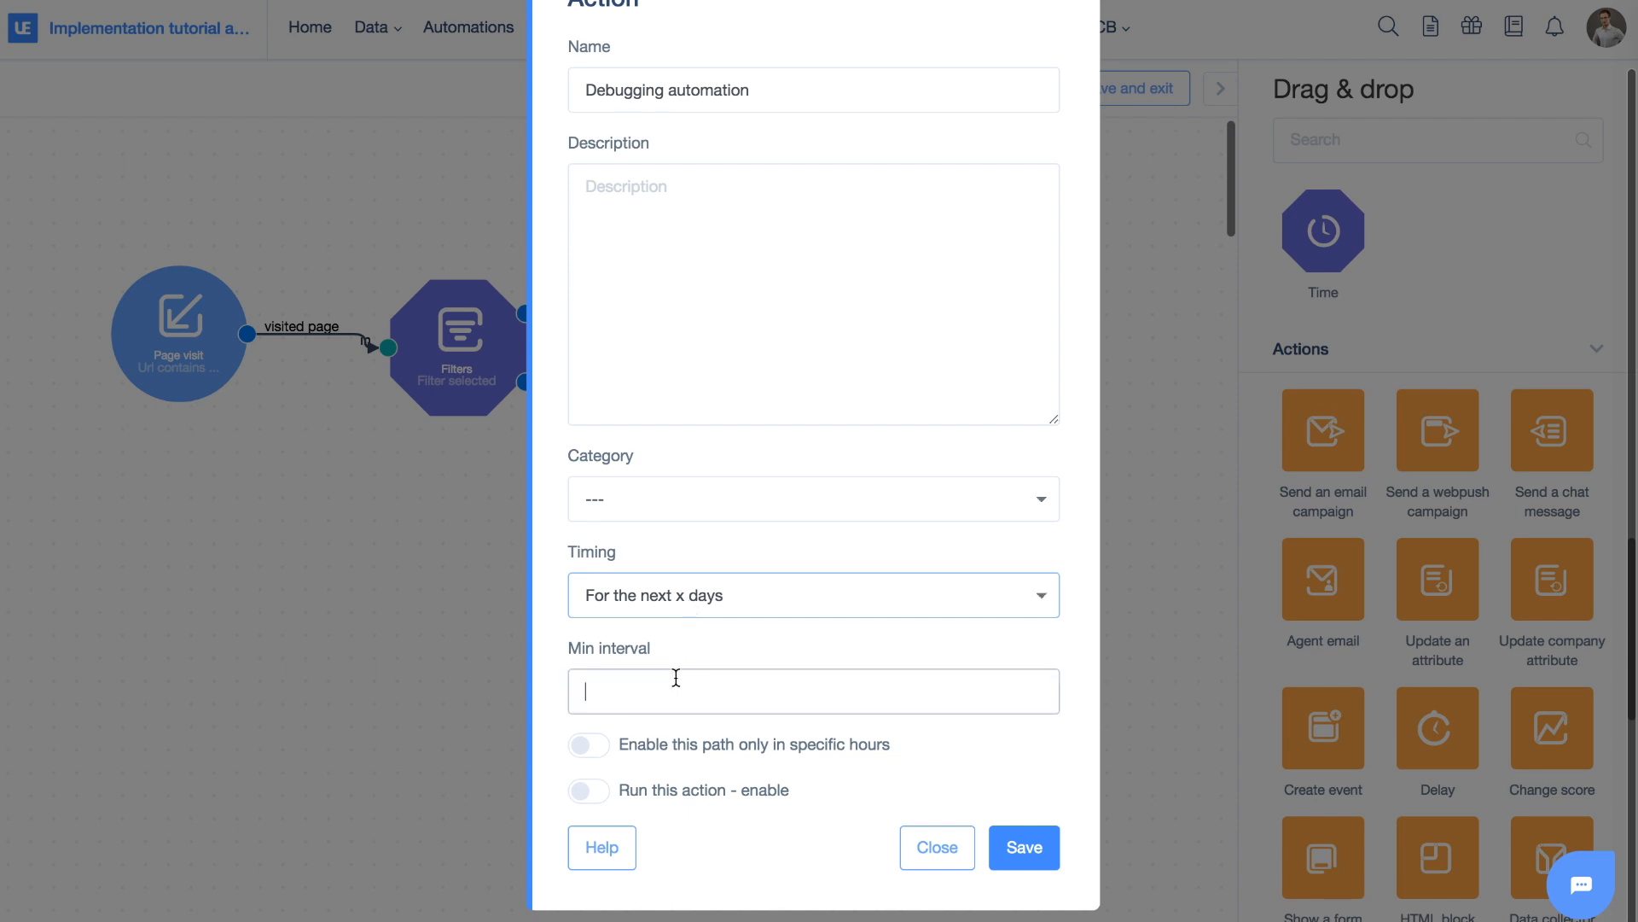
Try 'Only on given week day', then settle on 'Each time the condition is met'
left_click(675, 590)
left_click(674, 619)
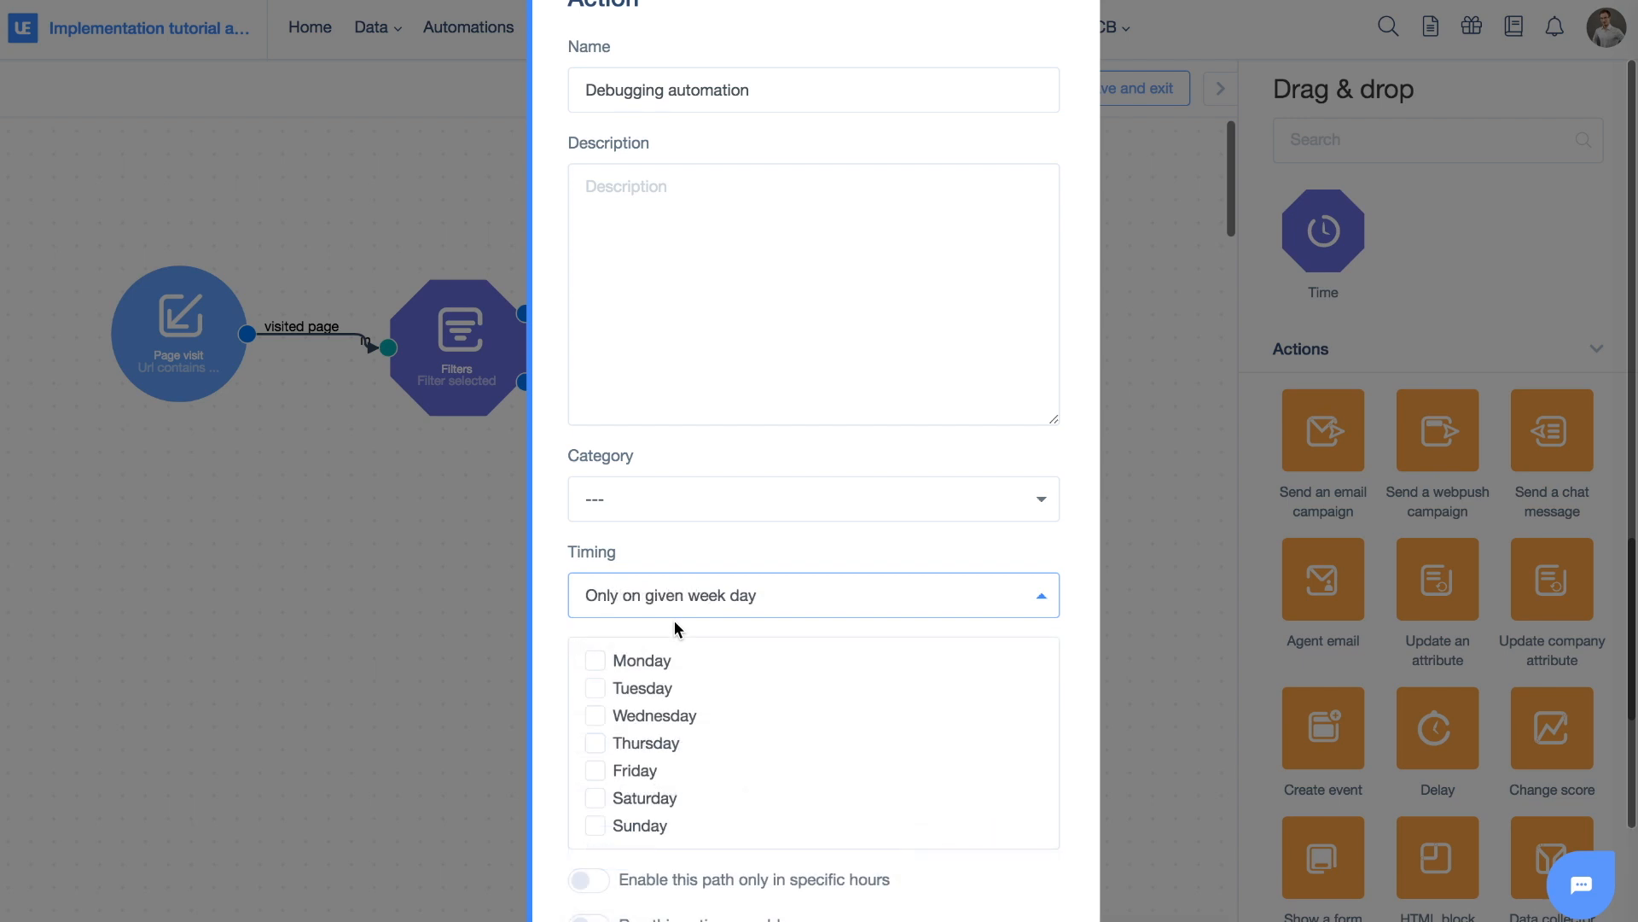
scroll(688, 688, "down", 2)
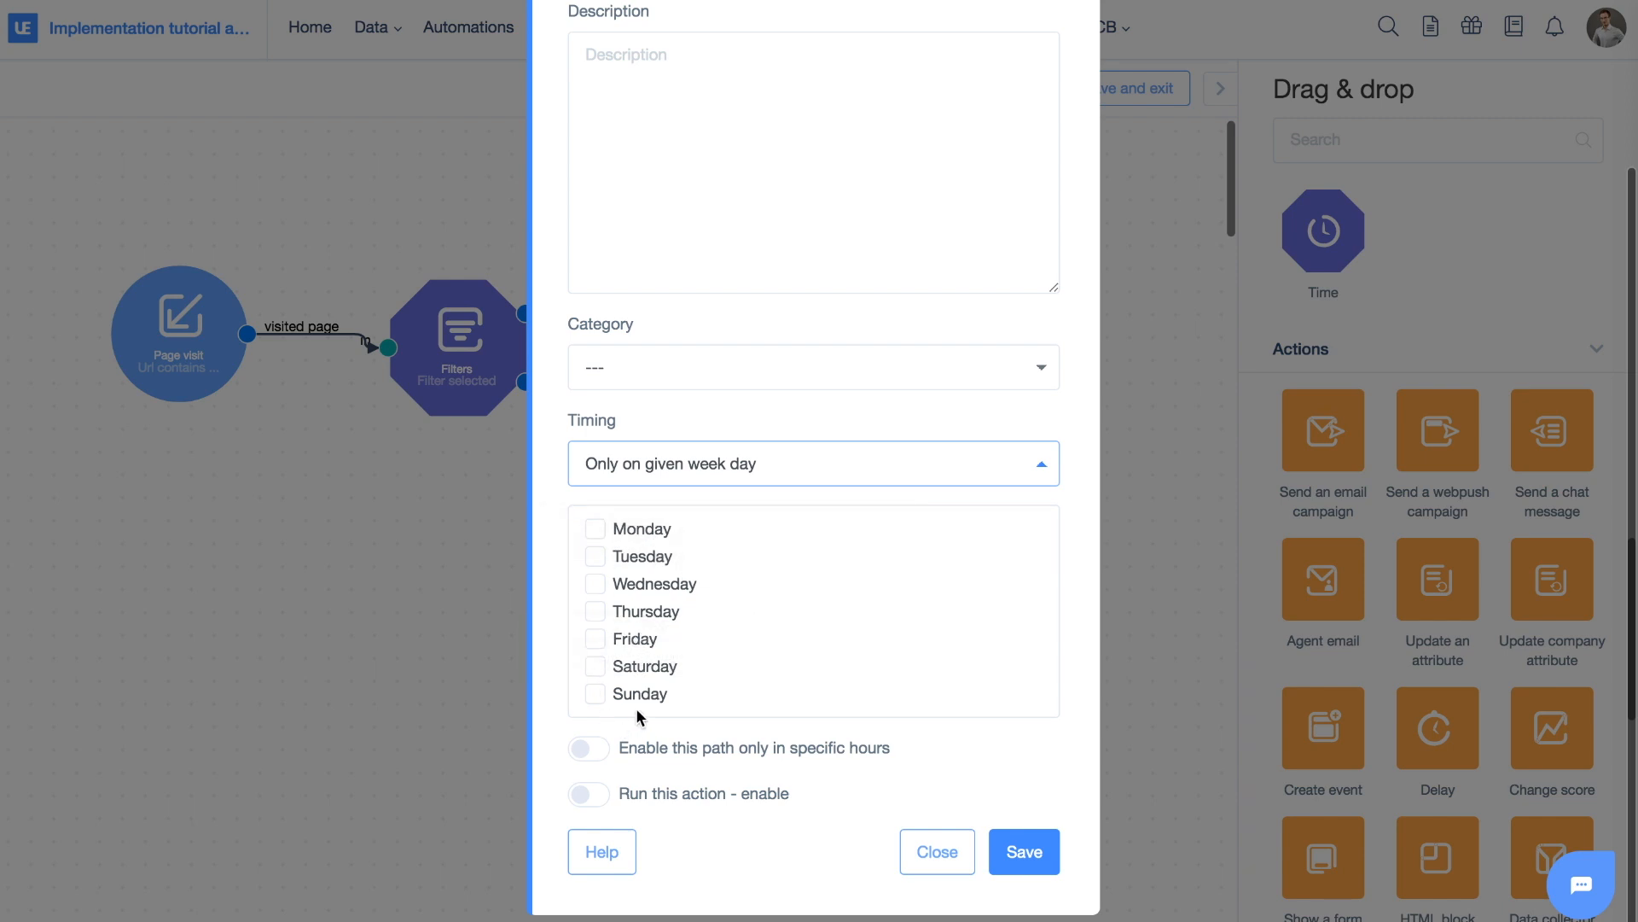
left_click(652, 457)
left_click(652, 420)
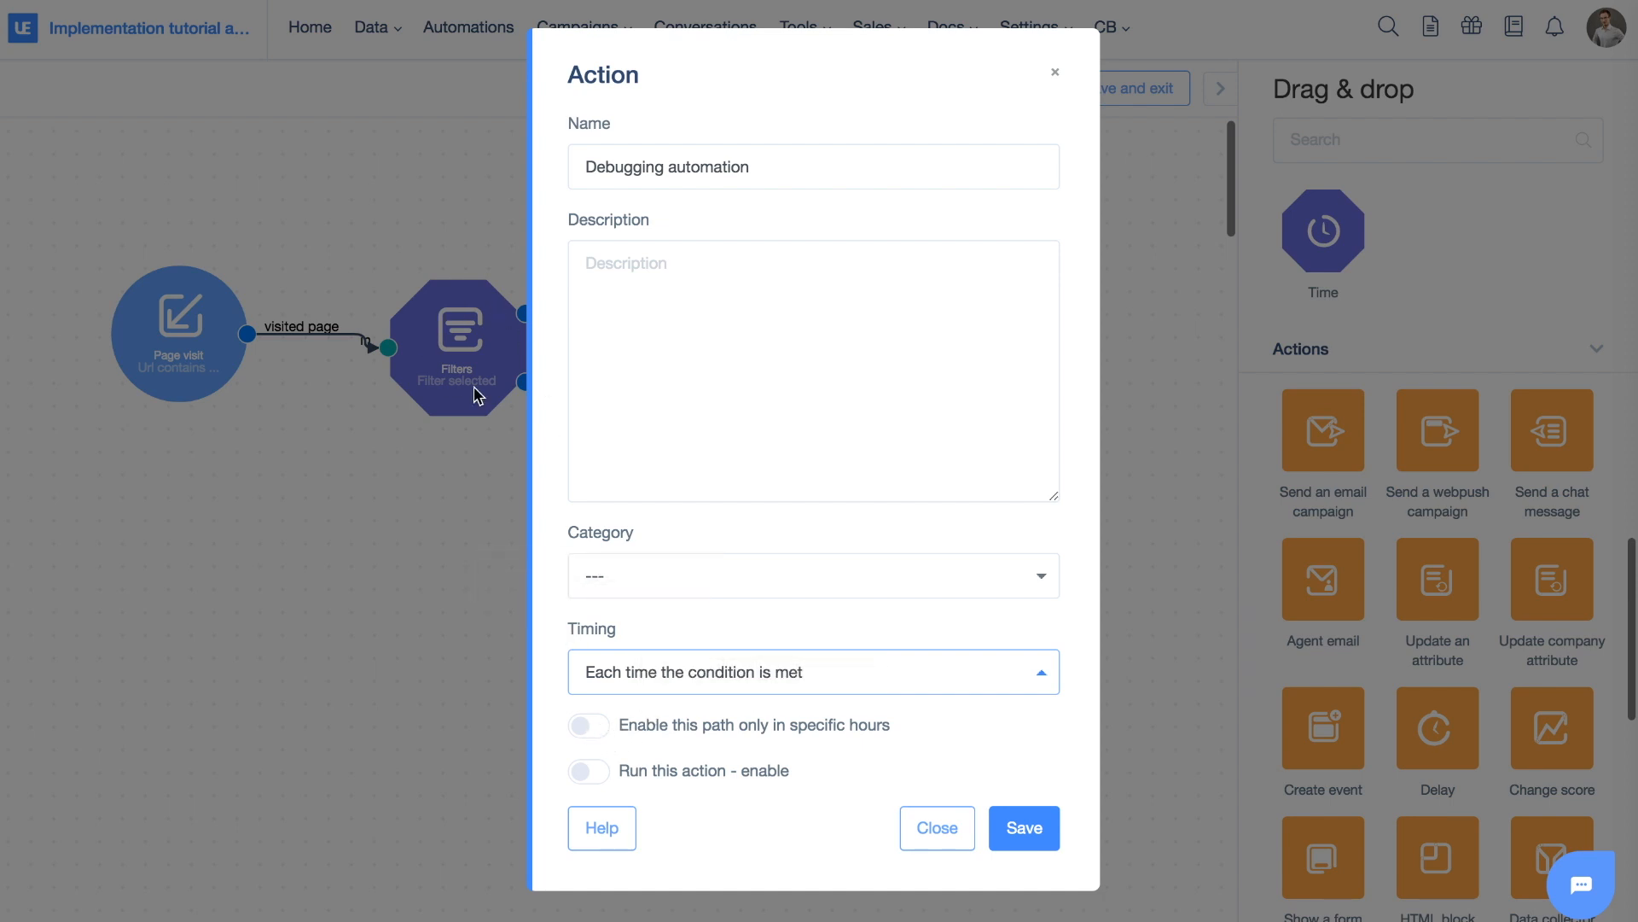
Enable the action to run right away, save, and review the Page visit URL condition
left_click(597, 772)
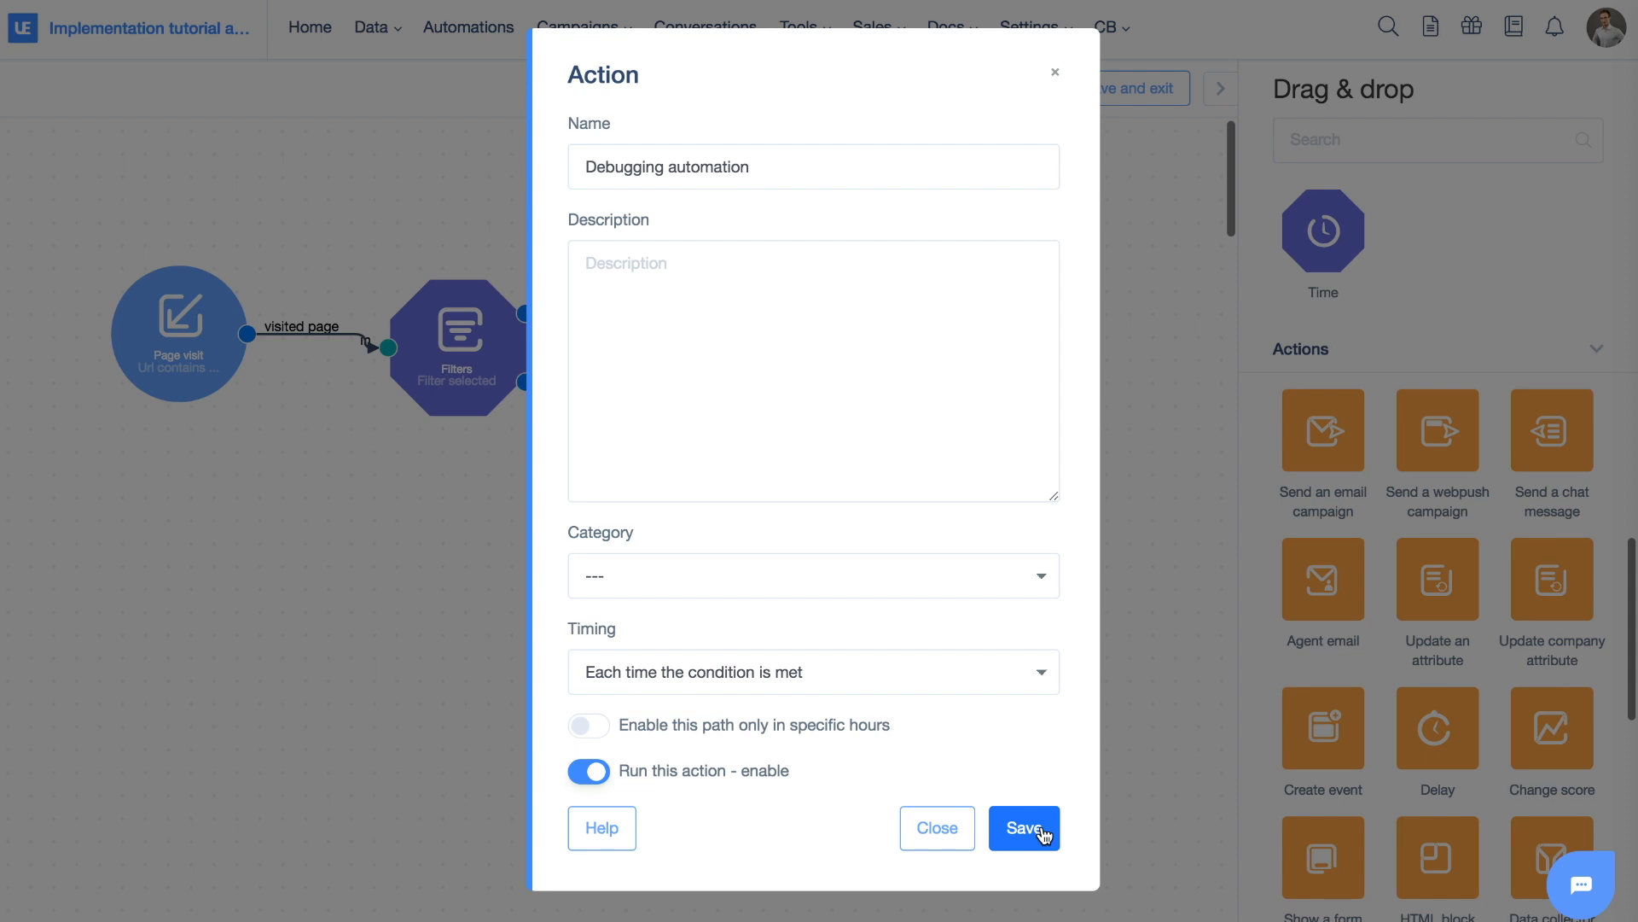
left_click(937, 827)
double_click(193, 356)
left_click(706, 308)
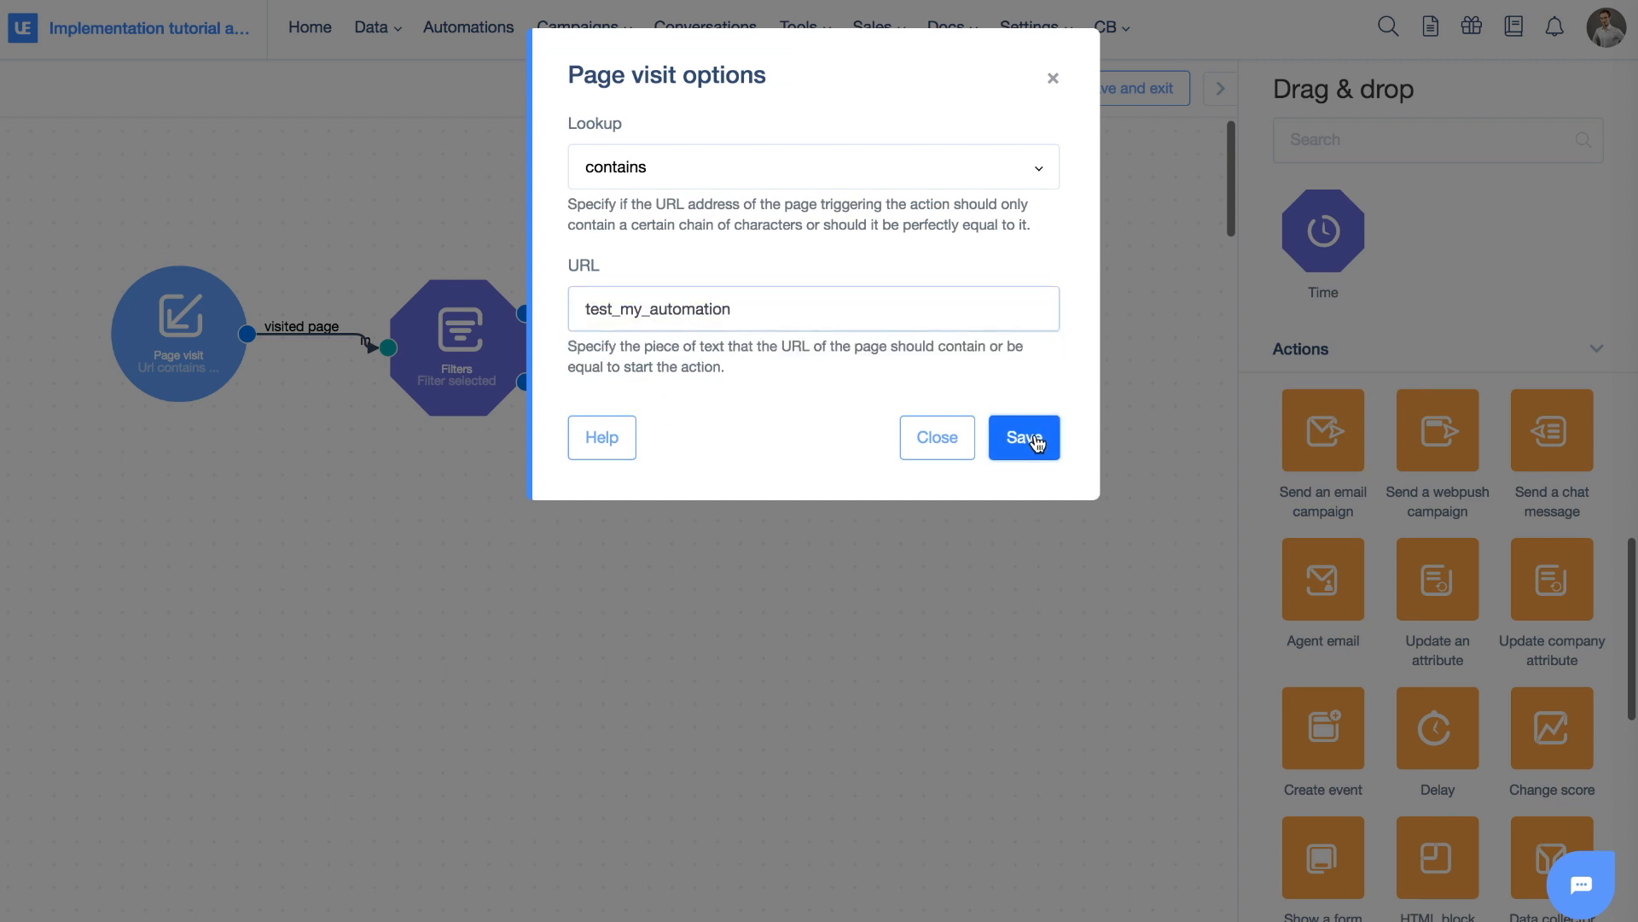
left_click(1034, 439)
Save and exit, re-enter the name 'Debugging automation', enable it, and save
left_click(1092, 88)
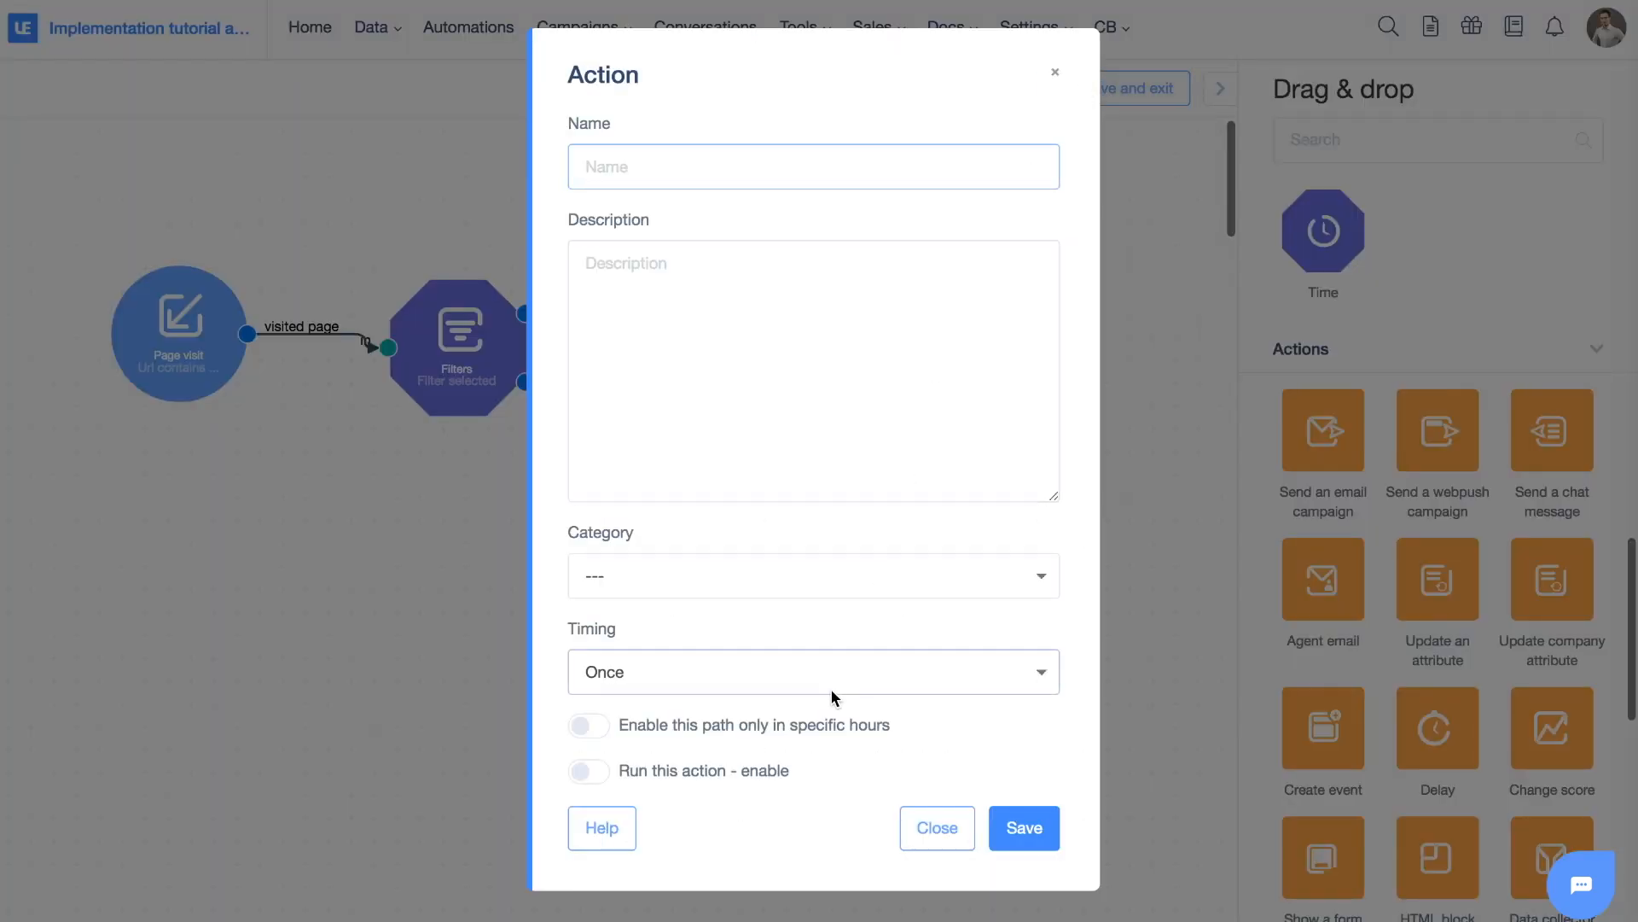
left_click(589, 770)
left_click(670, 163)
type("Debugging automation")
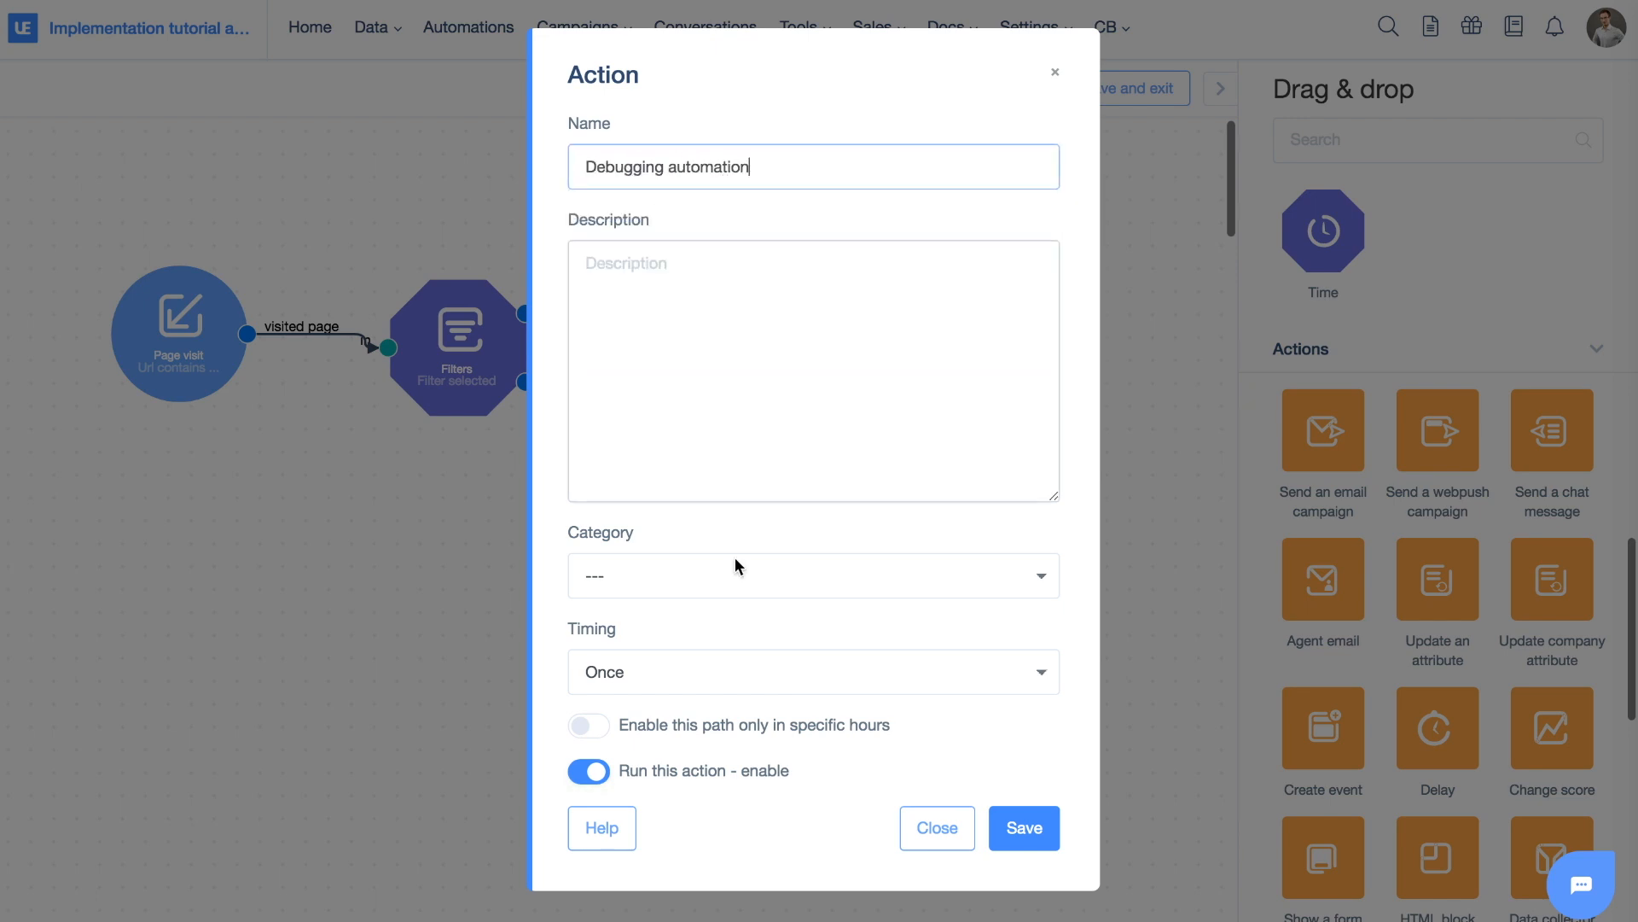
left_click(1037, 821)
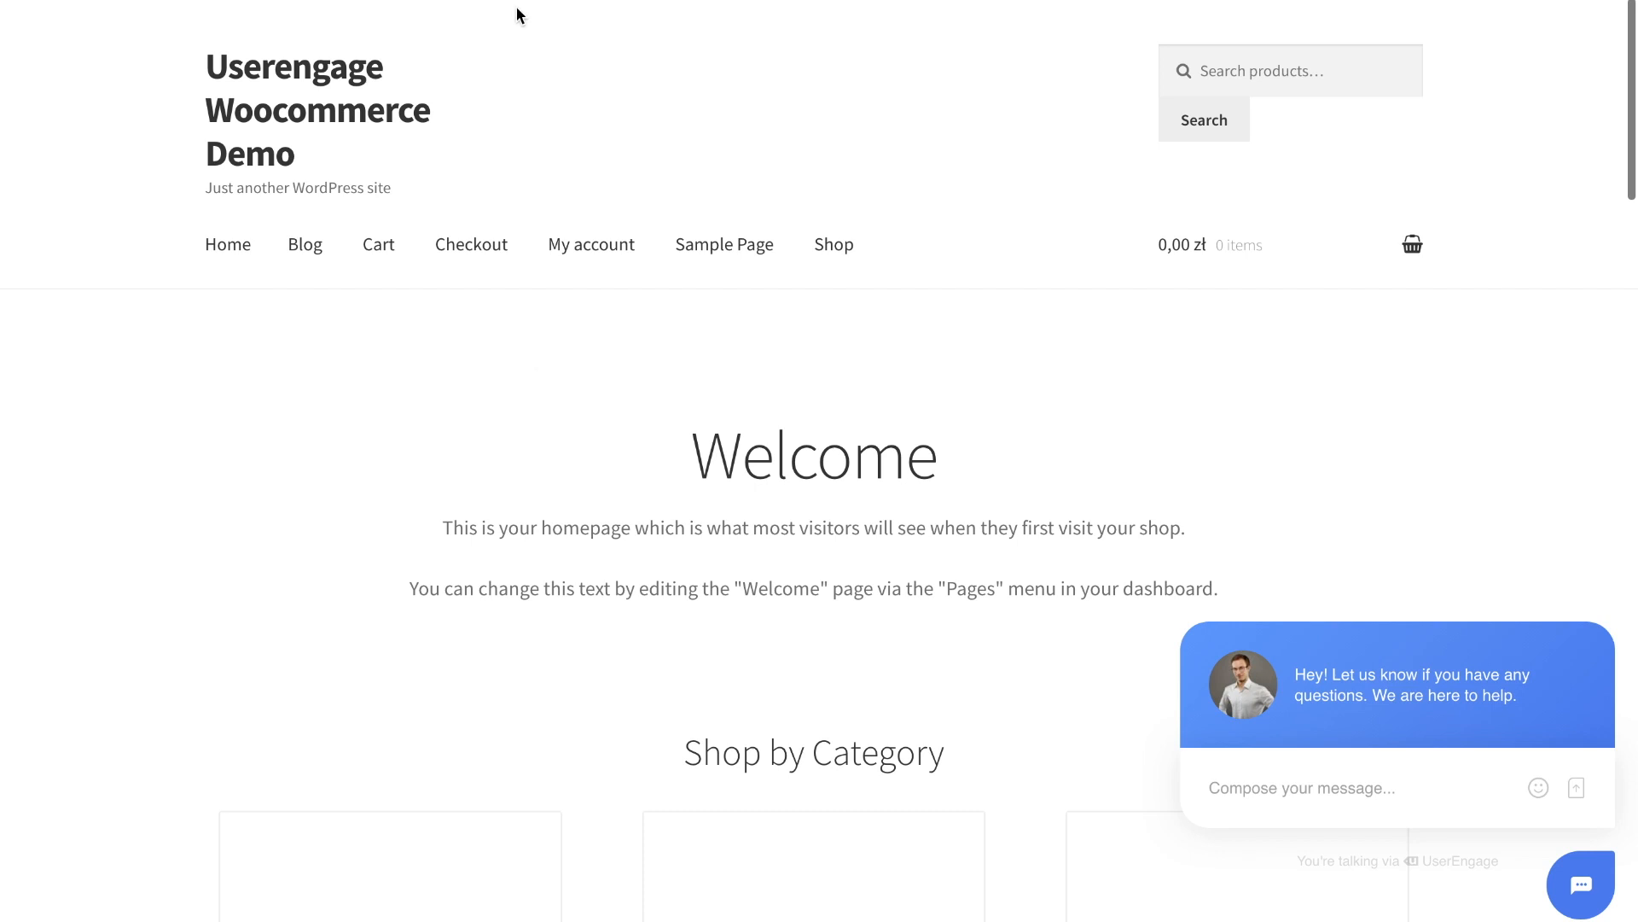
type("awdawdadwmation")
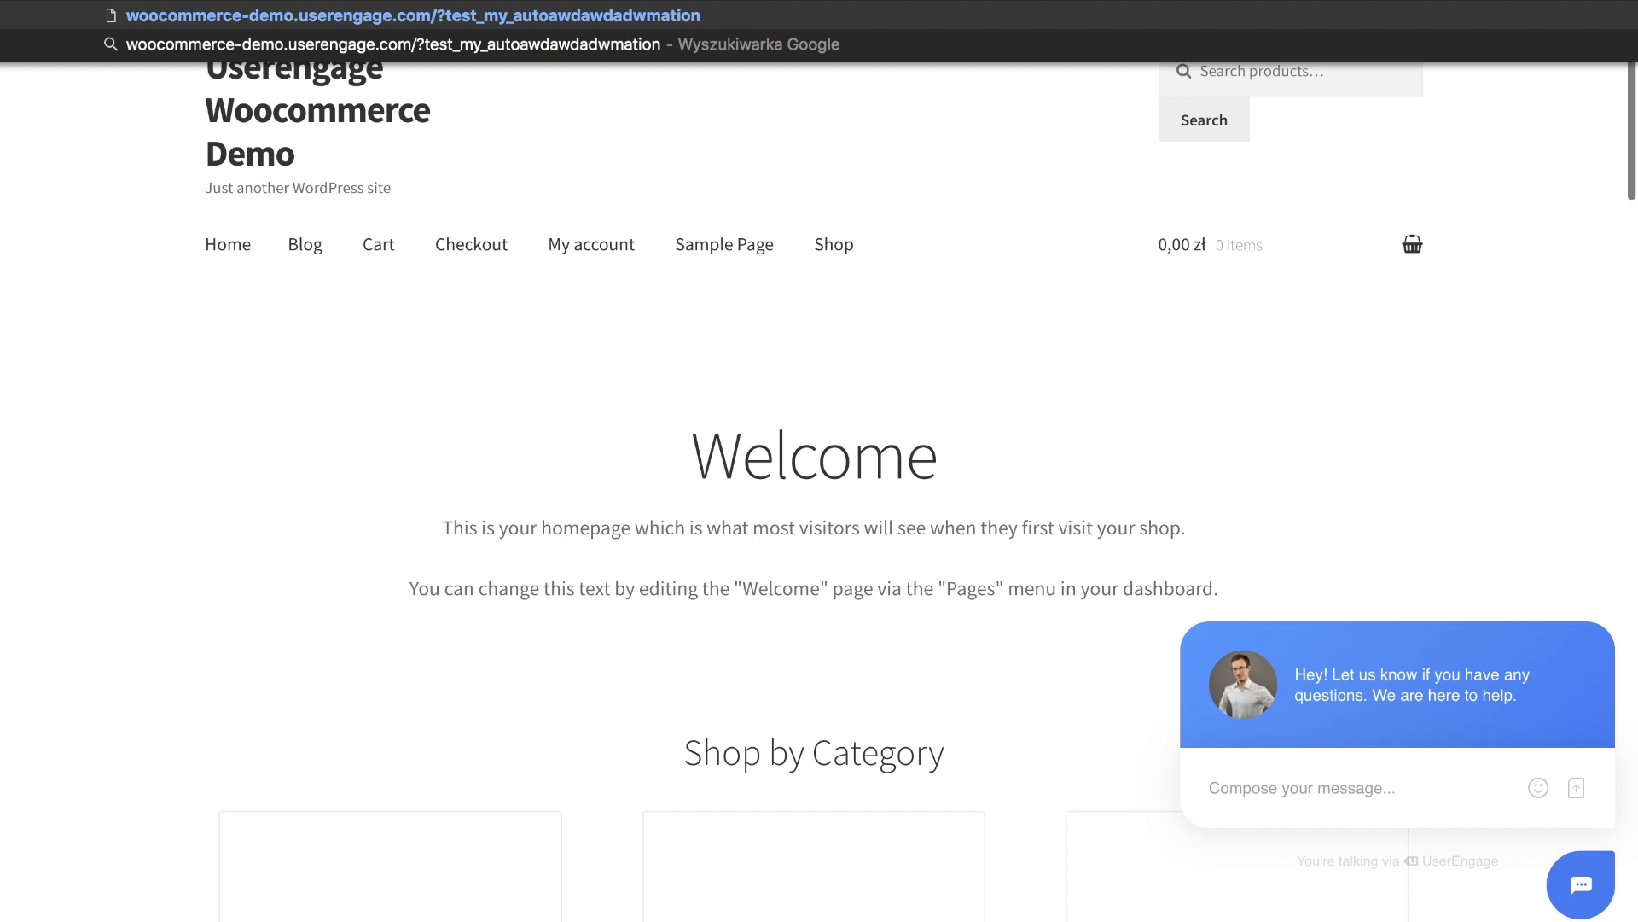
key("Return")
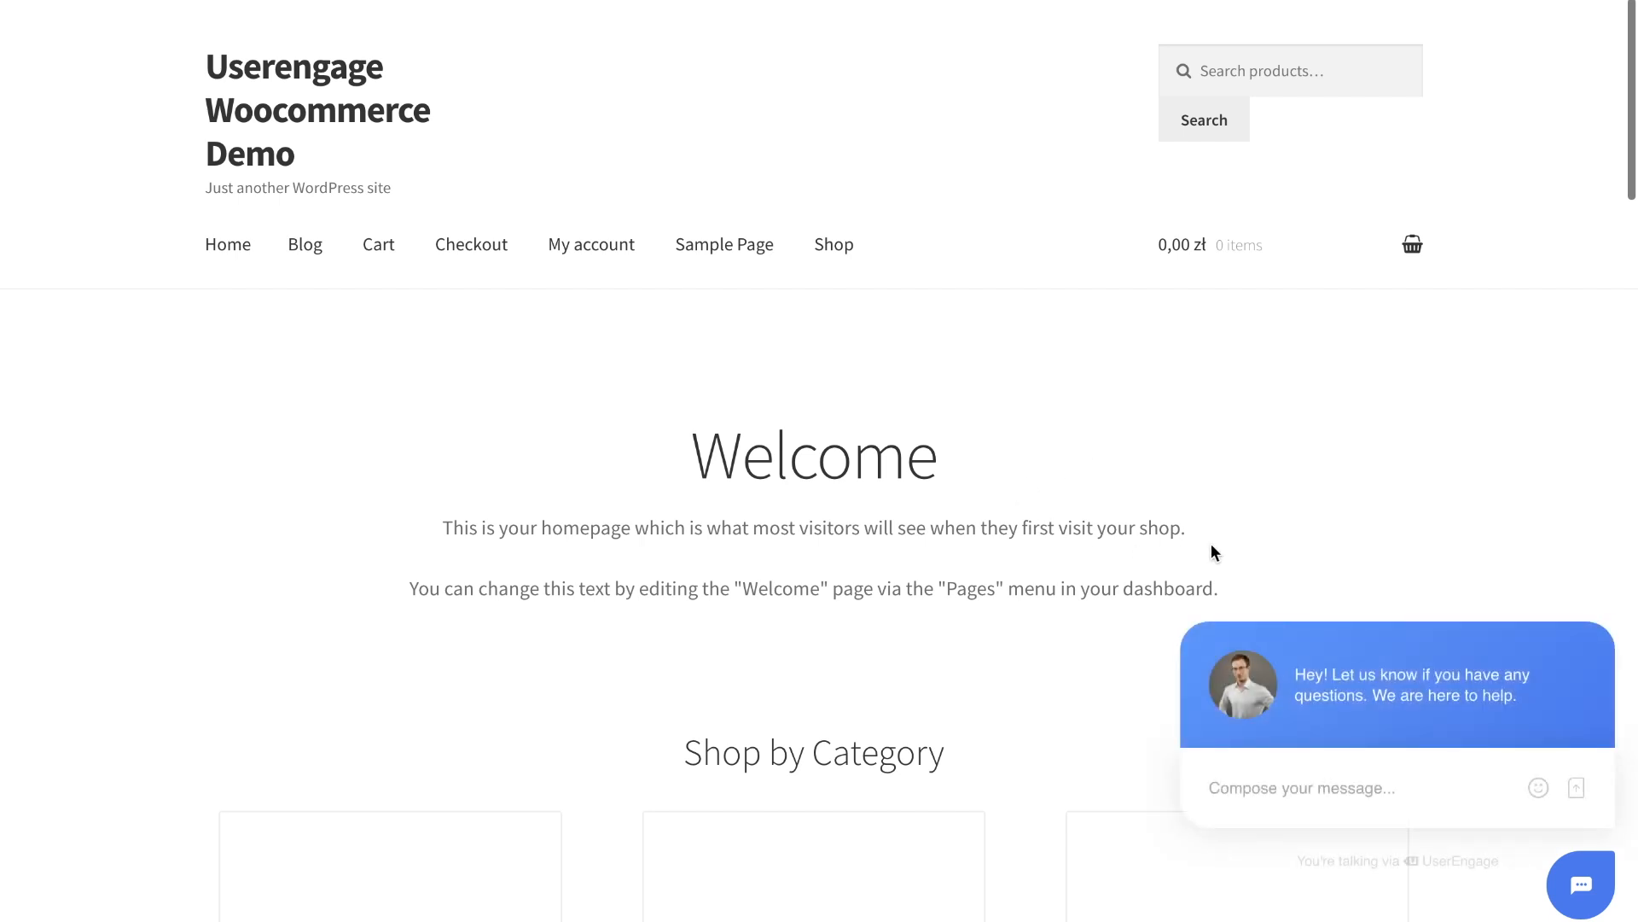
mouse_move(688, 456)
left_mouse_down()
mouse_move(948, 459)
mouse_move(658, 453)
left_mouse_up()
left_click(957, 460)
left_click(649, 457)
Go to Data > People and open the top, most recent visitor's profile
scroll(816, 138, "left", 10)
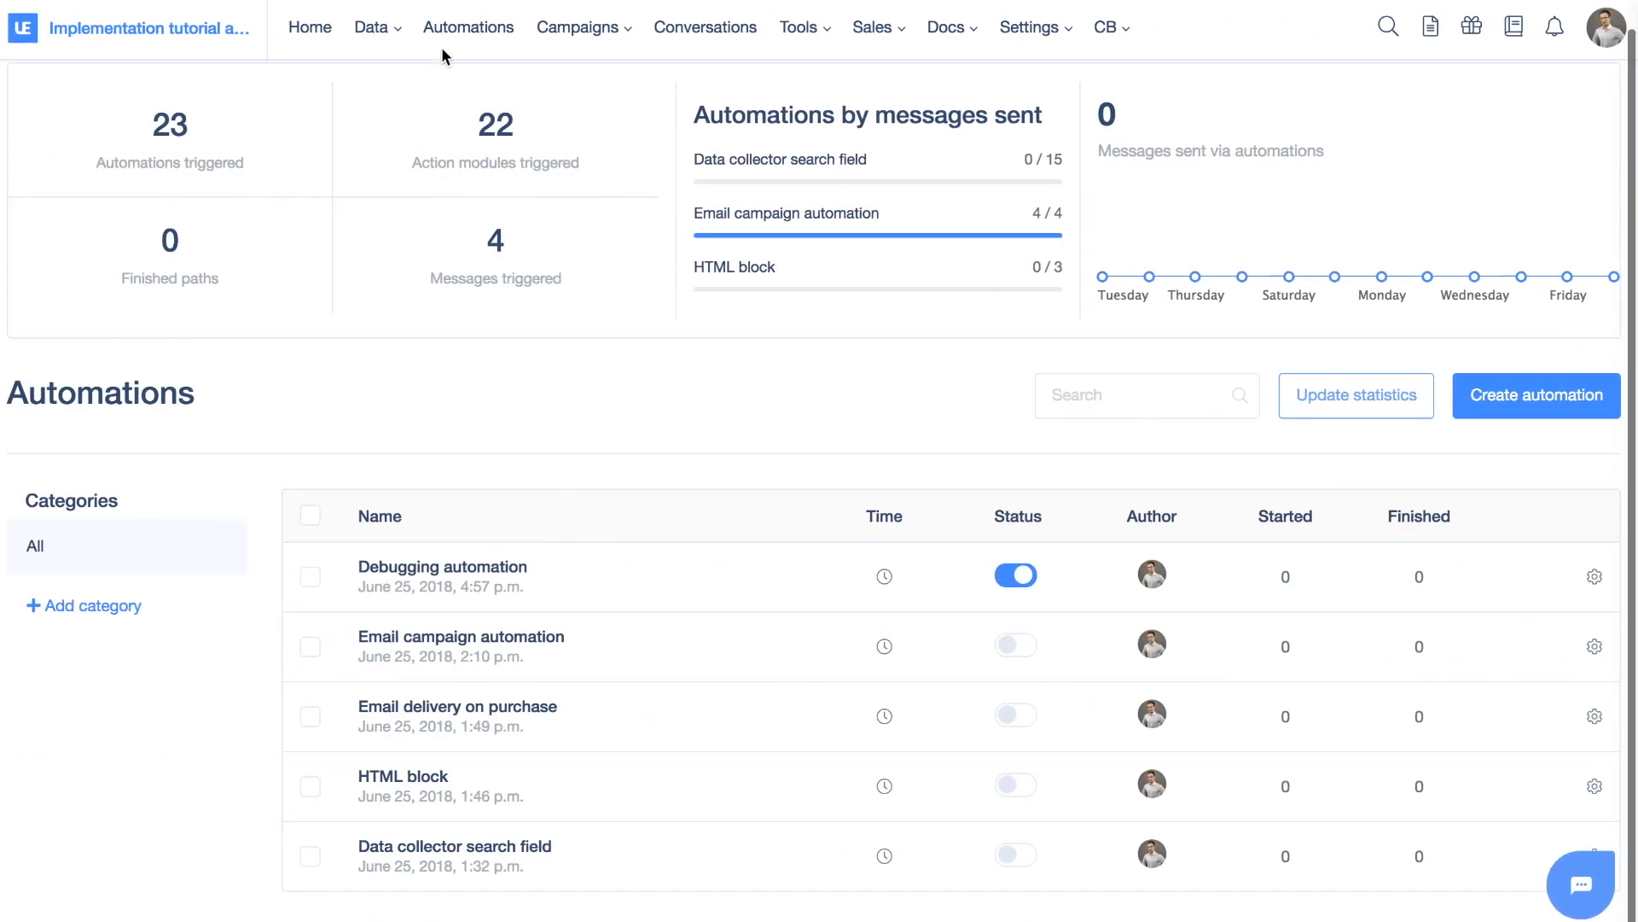
left_click(373, 27)
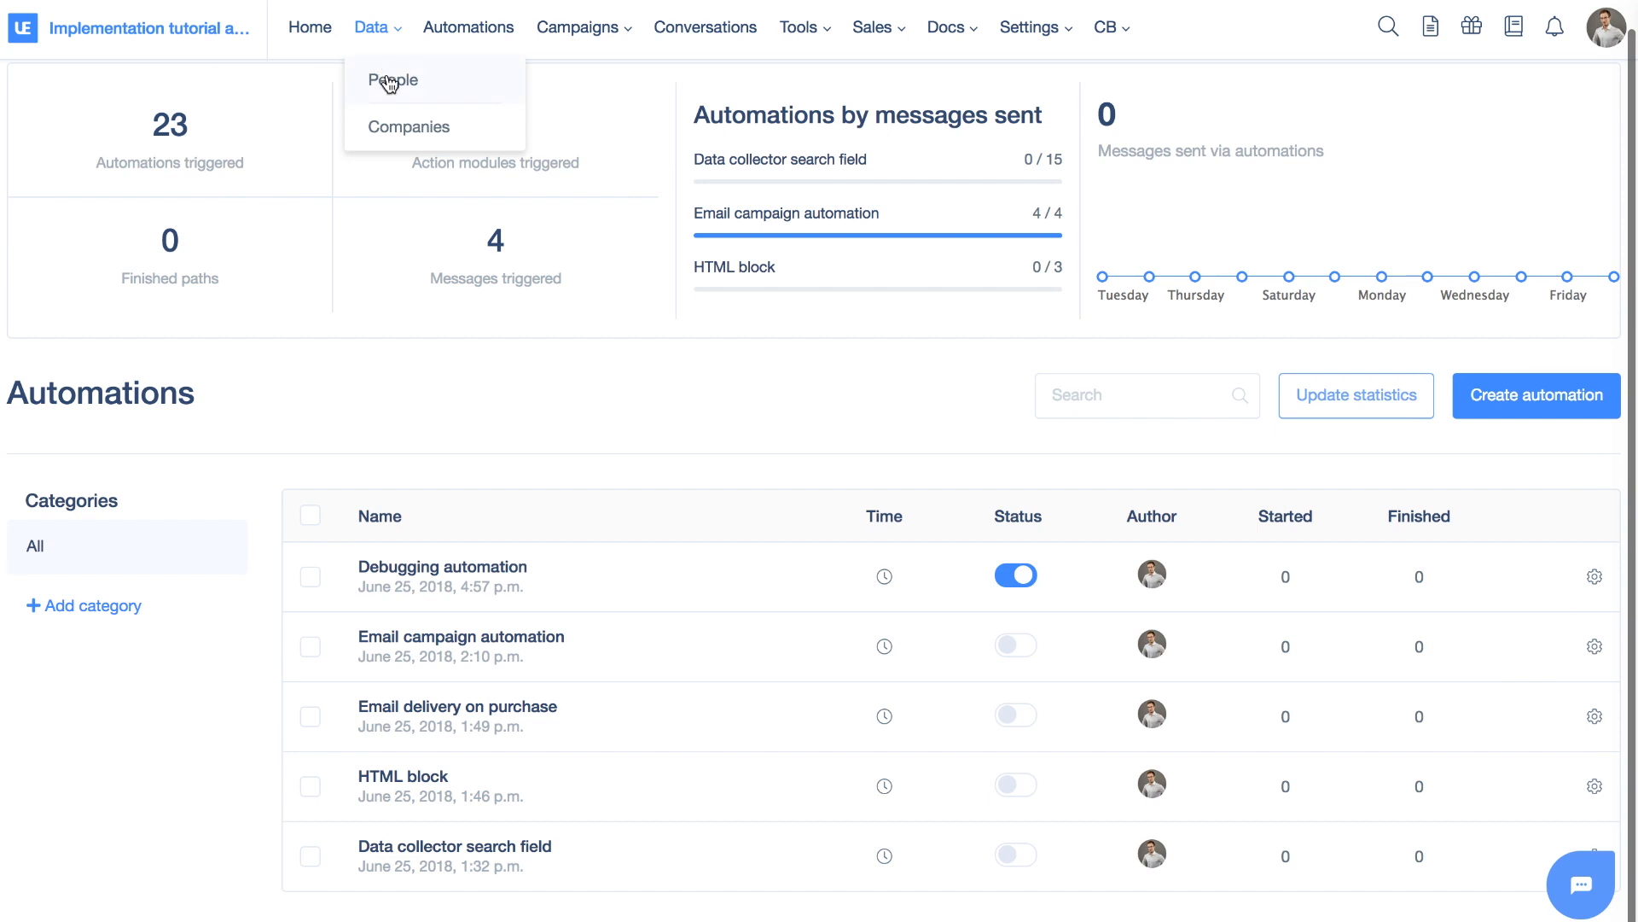
left_click(387, 79)
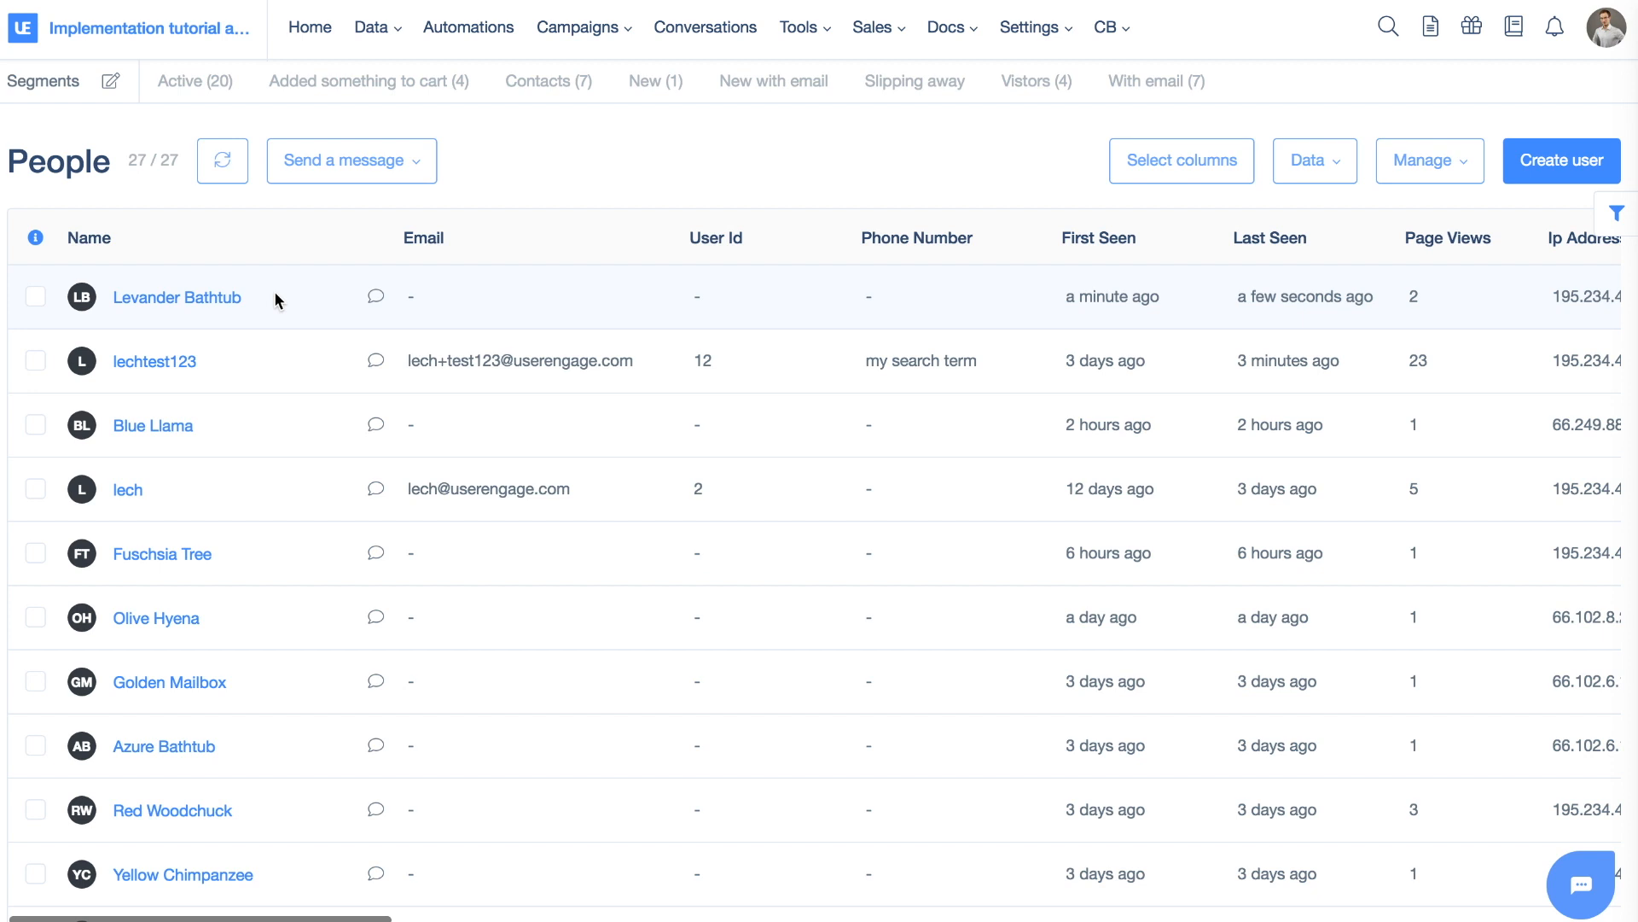
left_click(203, 301)
left_click(205, 301)
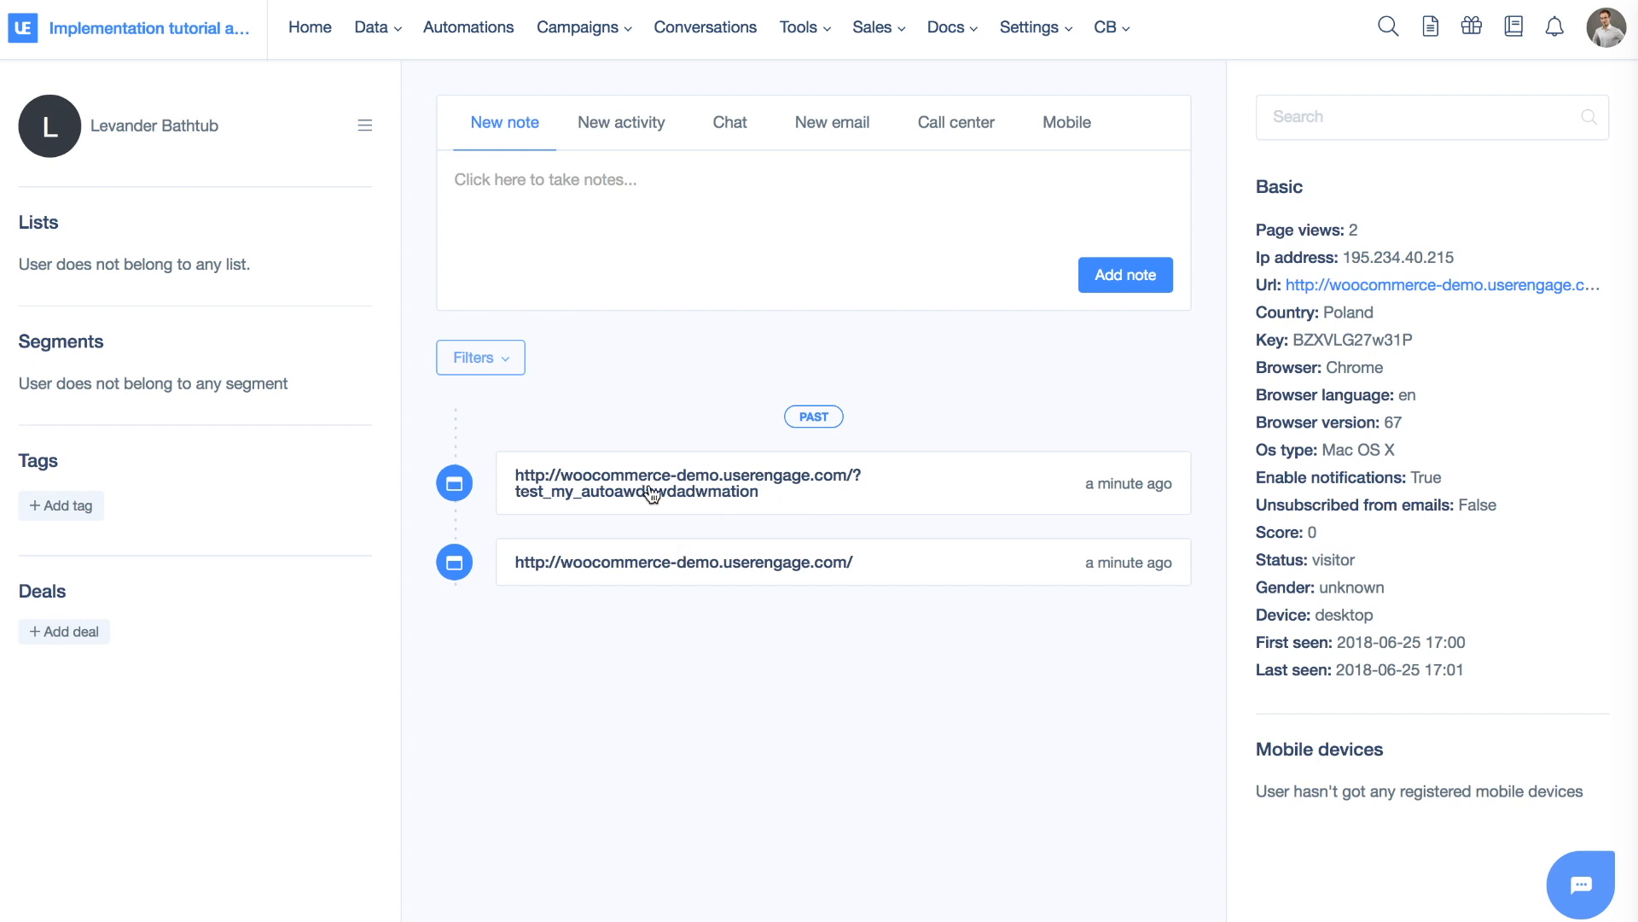
Show 'Automations for this user' from the visitor profile's options menu
left_click(364, 126)
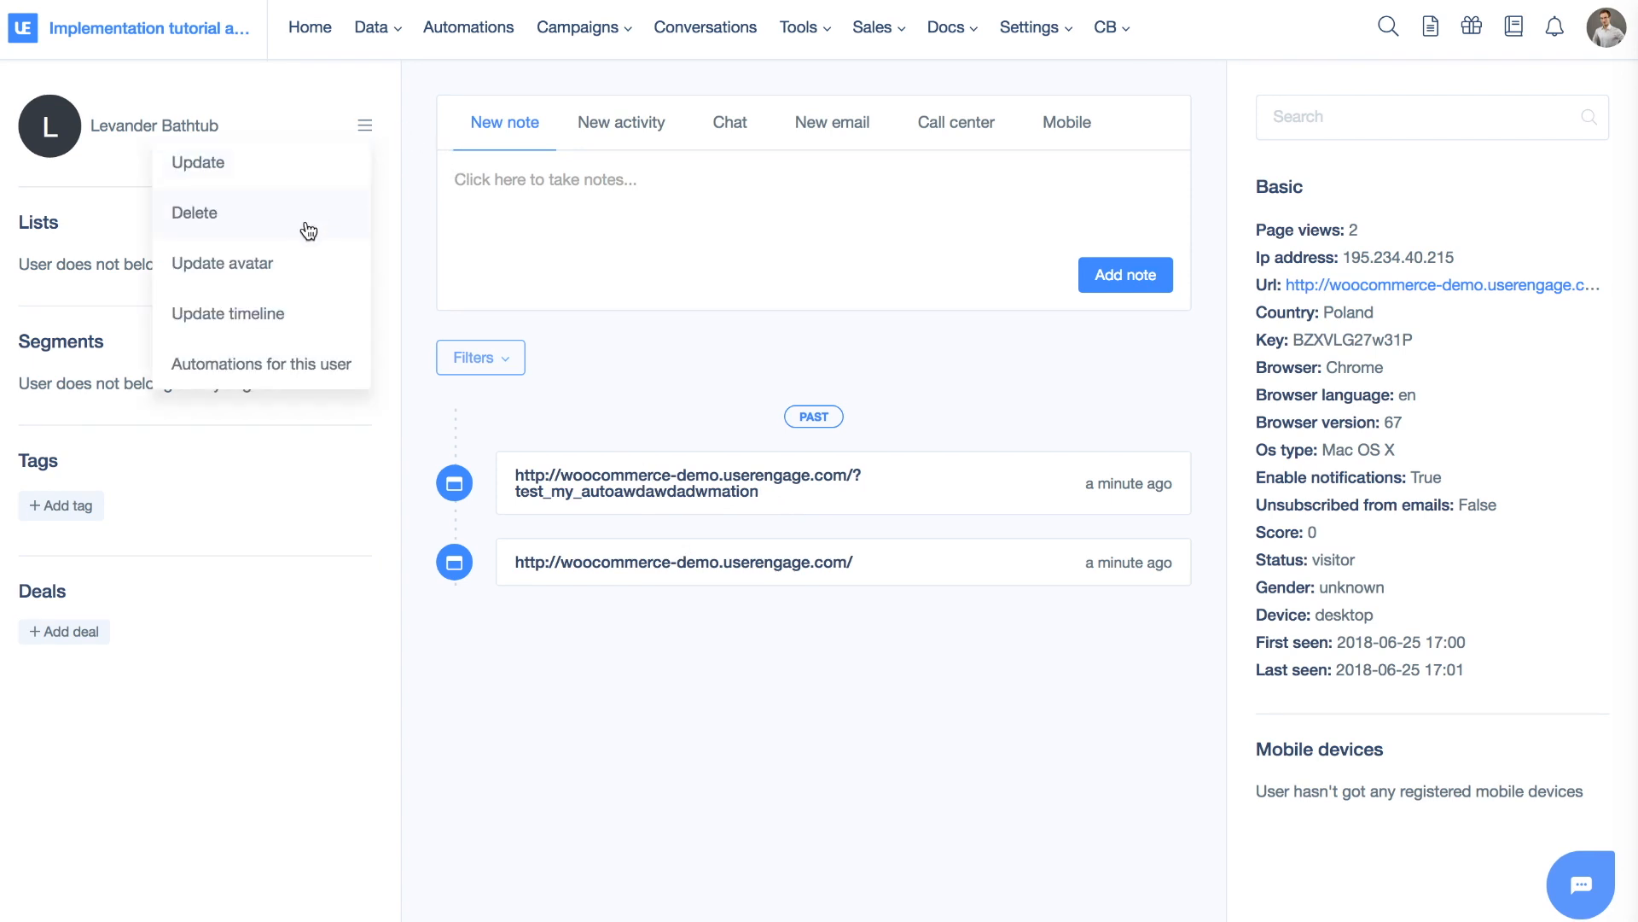
left_click(300, 367)
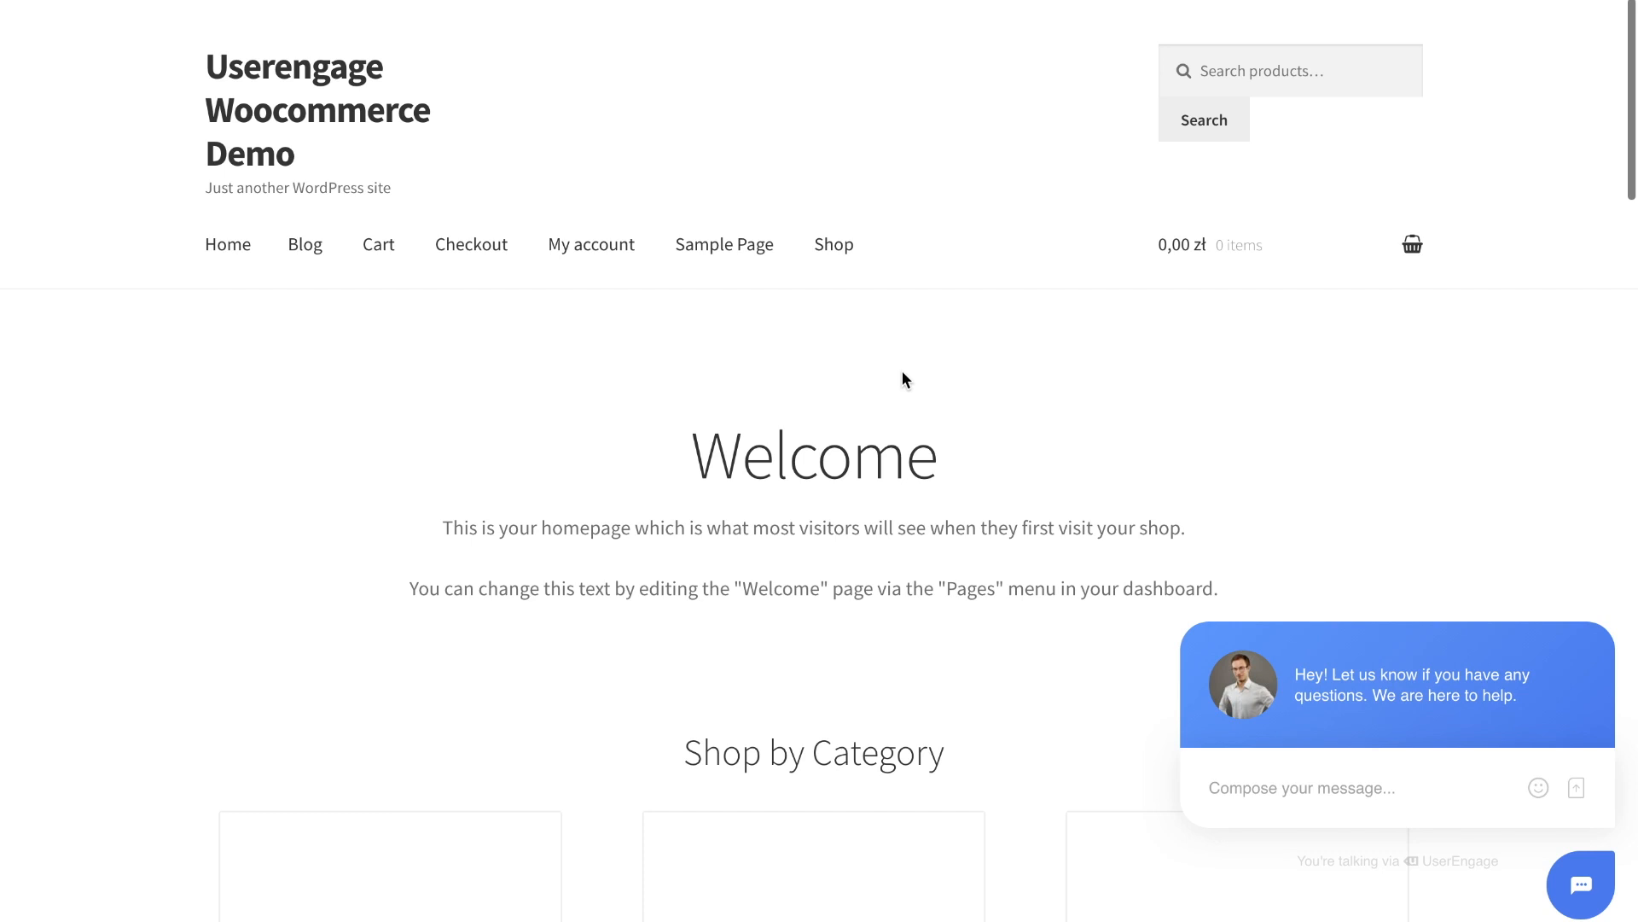
Return to the automation statistics, reload them, and highlight the Filter run entry
key("ctrl+Left")
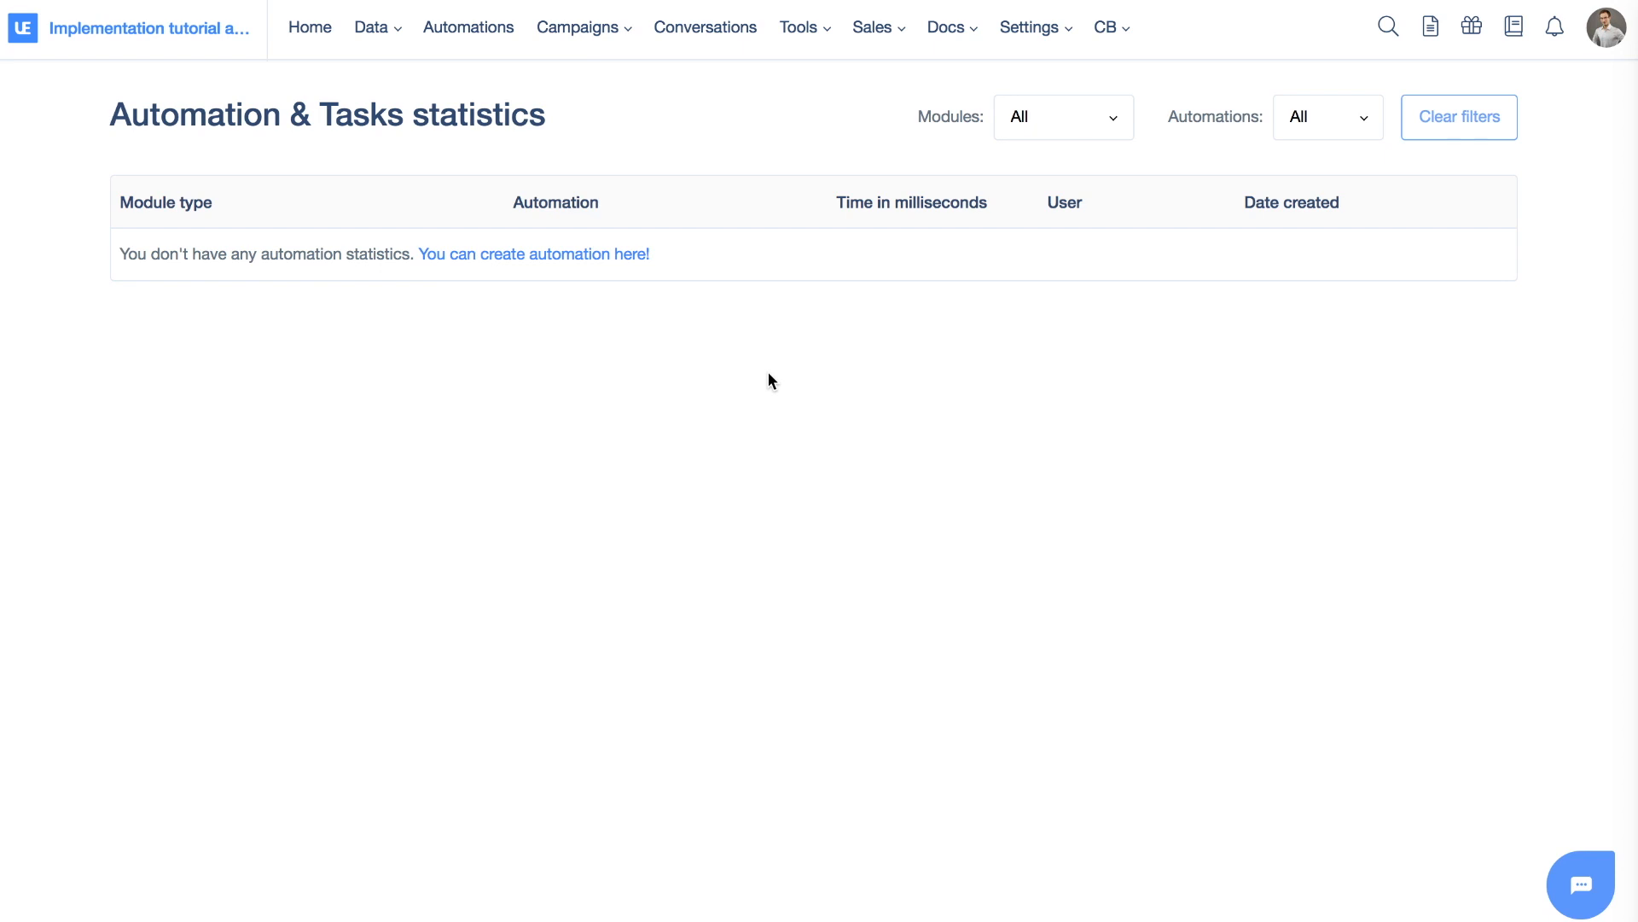
key("super+r")
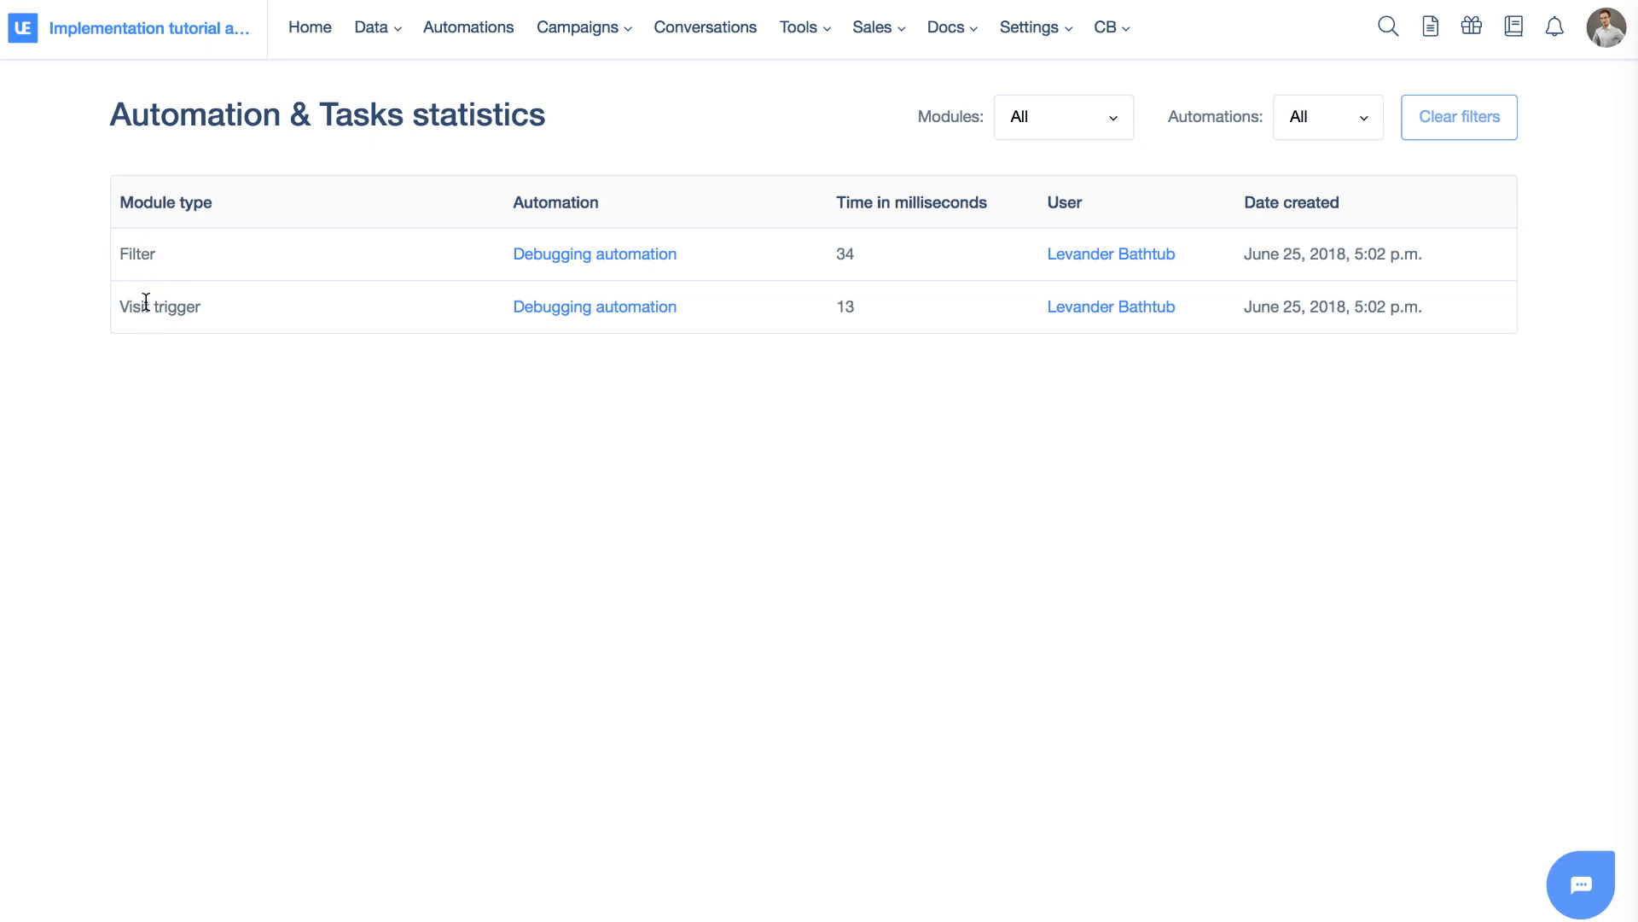
left_click_drag(157, 253, 119, 254)
left_click(120, 253)
Copy the tag automation_filter_tag from Debugging automation's Filters step, then save and close it
left_click(469, 27)
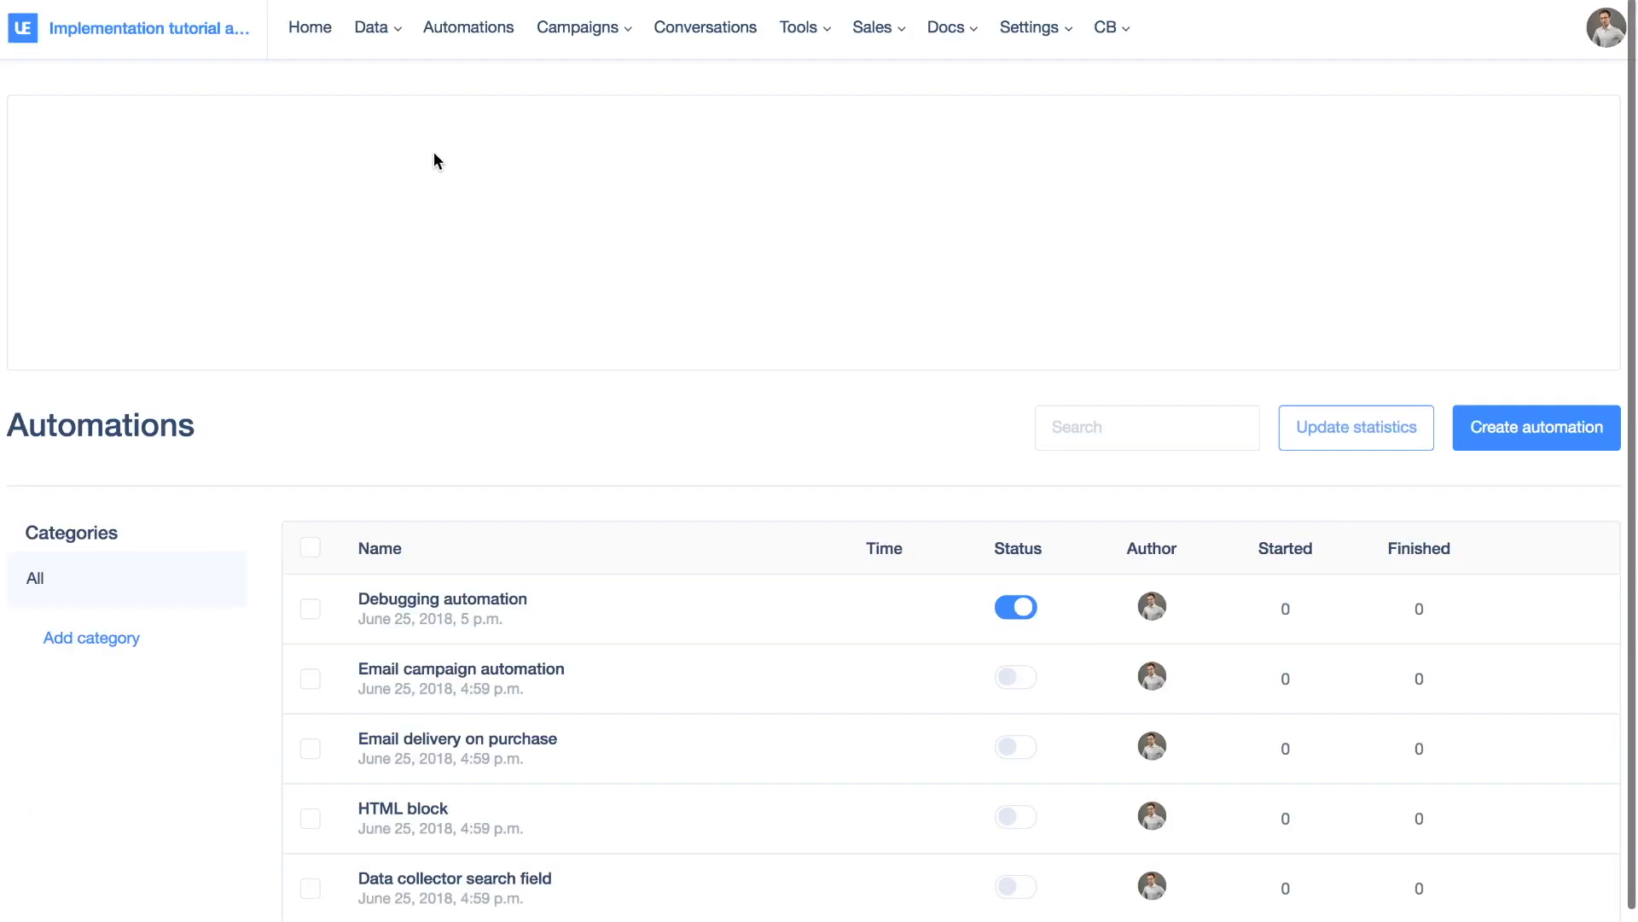
left_click(463, 601)
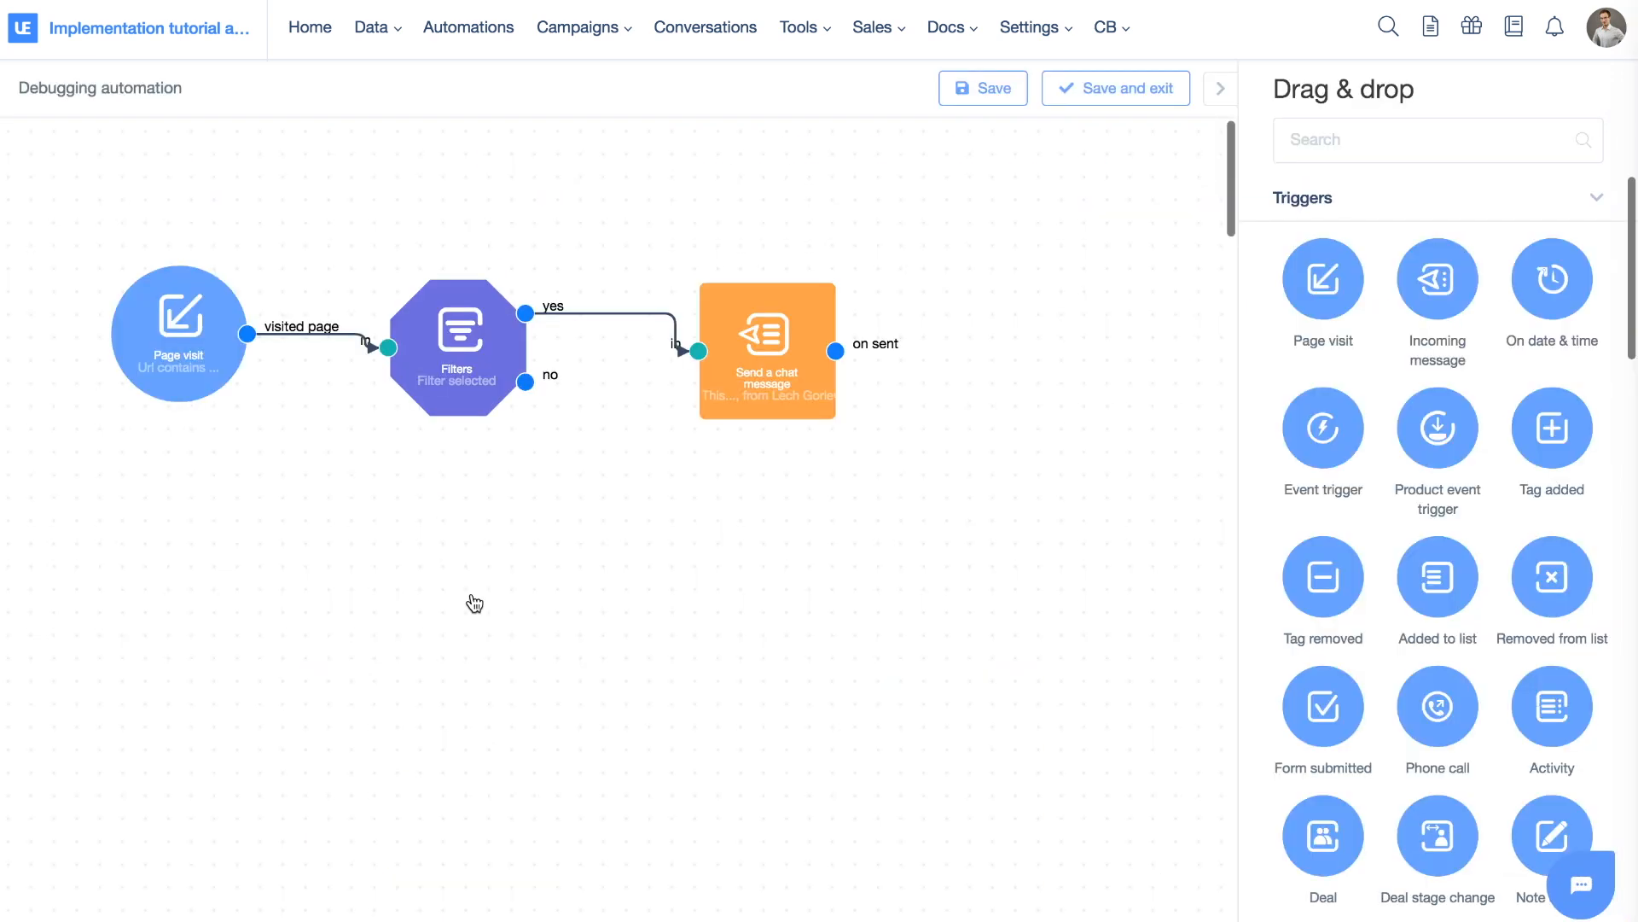
left_click(476, 360)
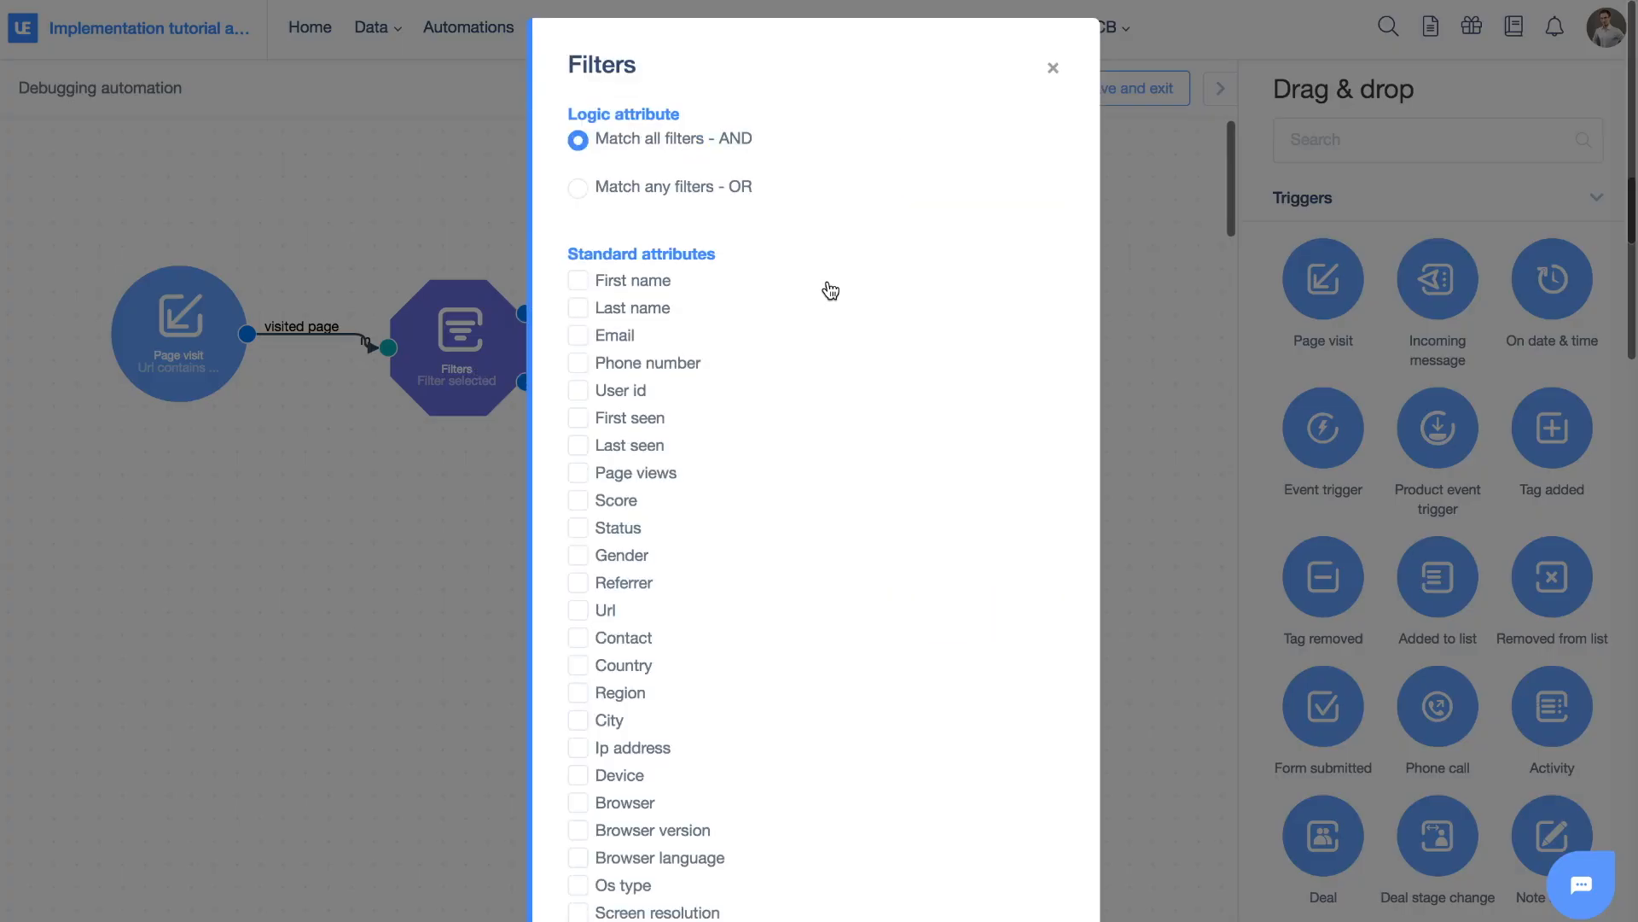
scroll(827, 289, "down", 4)
scroll(831, 291, "down", 5)
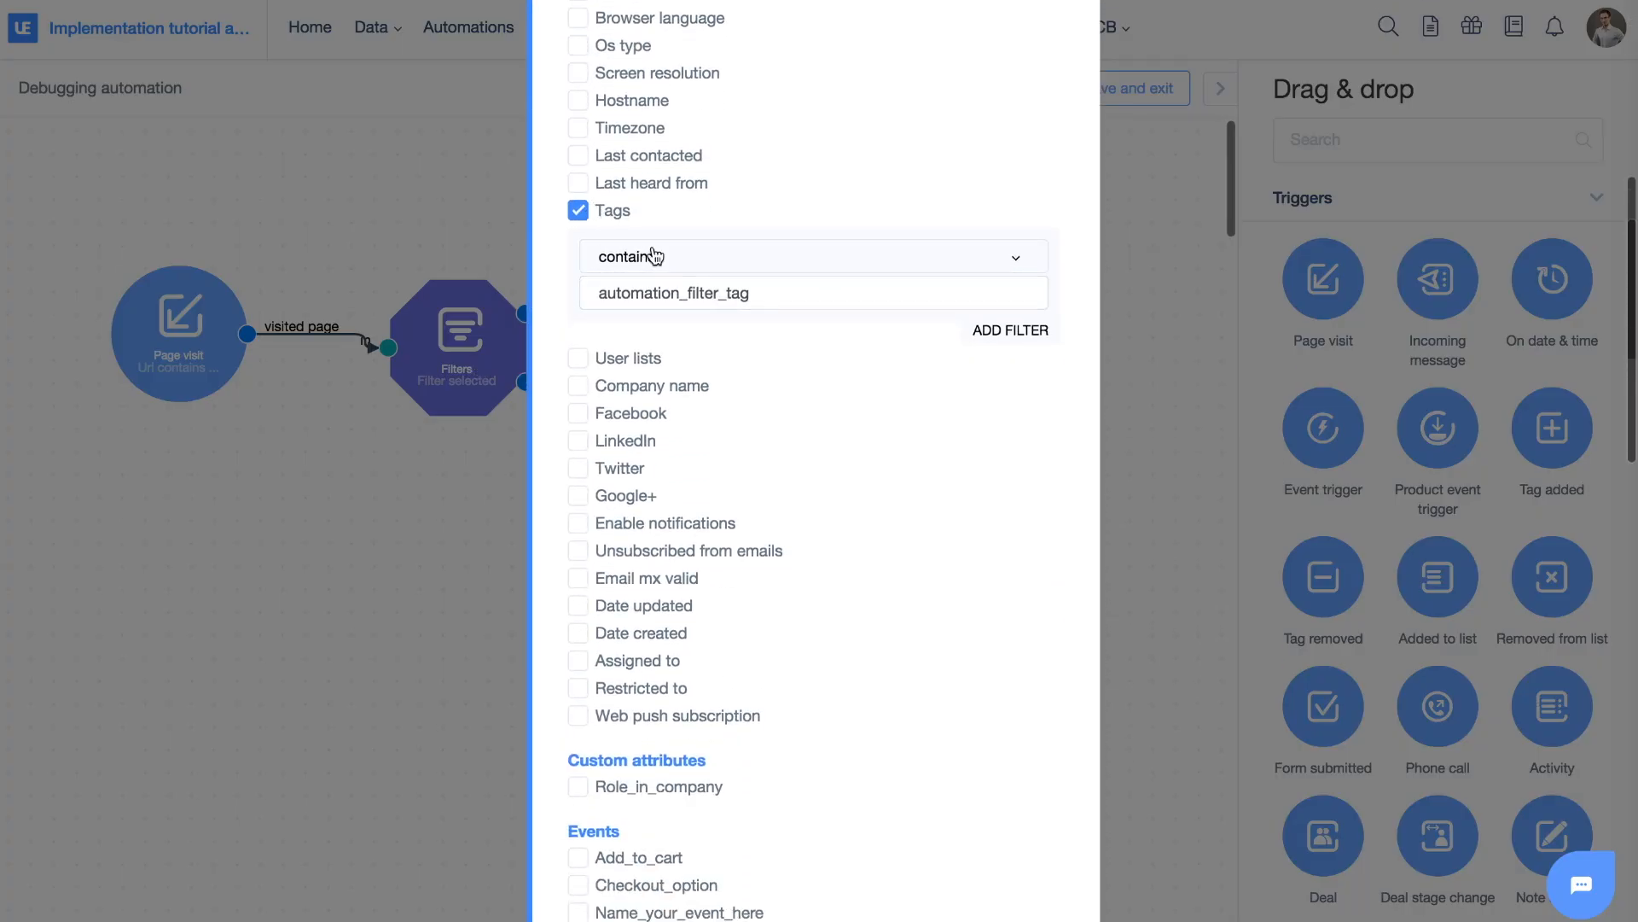
left_click(773, 295)
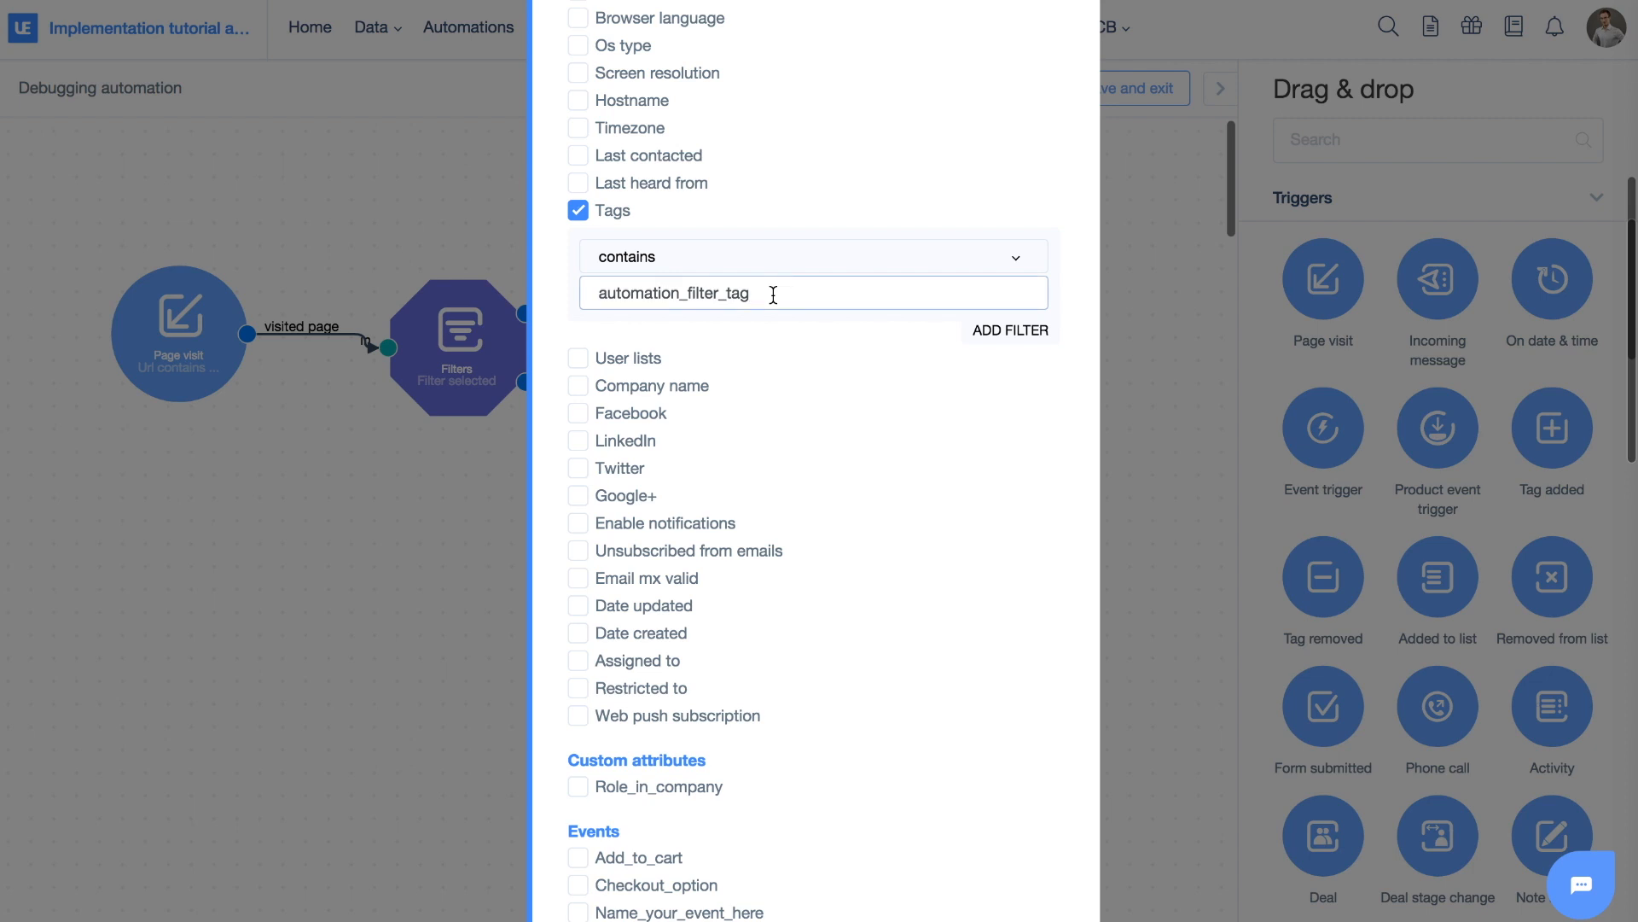
double_click(773, 294)
key("ctrl+c")
scroll(773, 294, "down", 10)
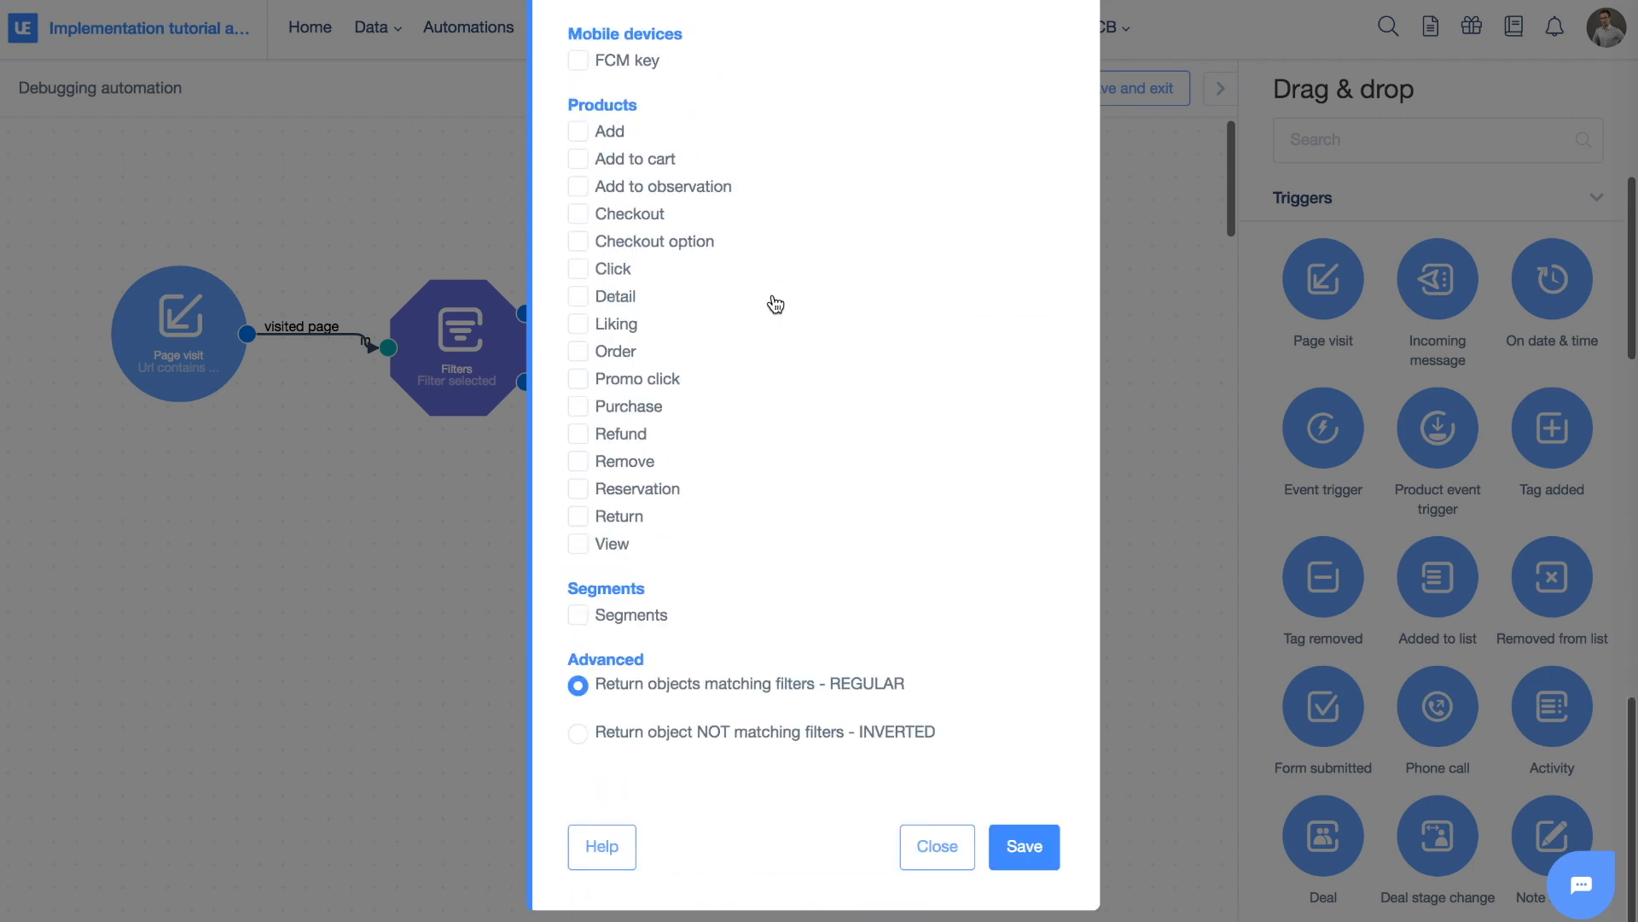
left_click(1056, 849)
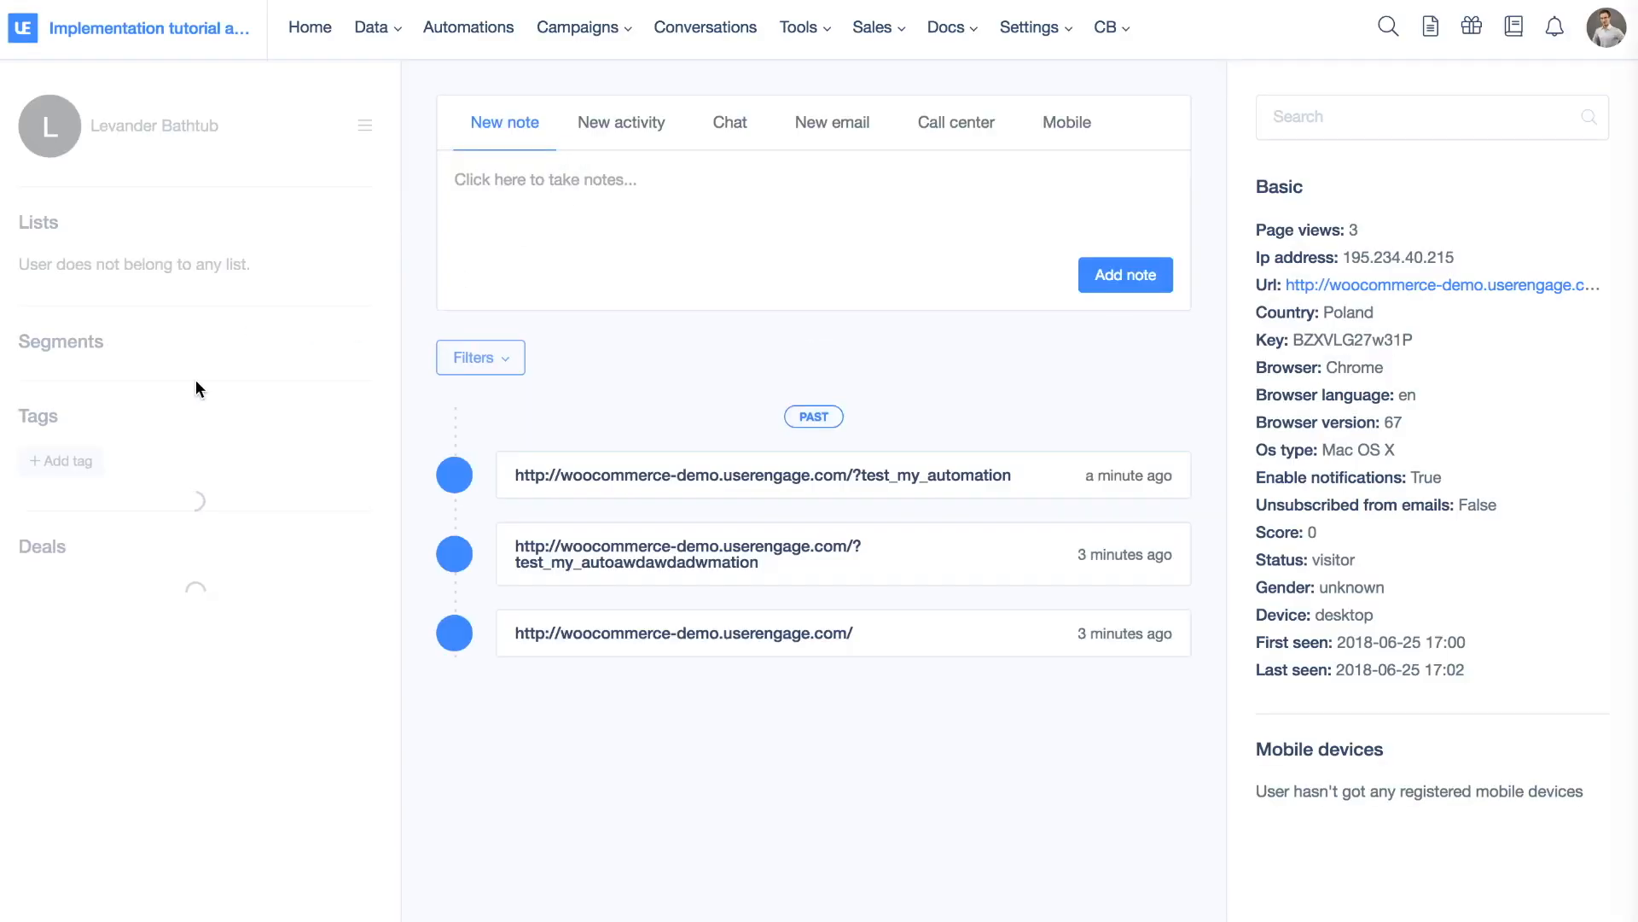
Add the pasted tag automation_filter_tag to the visitor, then go to the demo shop
left_click(83, 501)
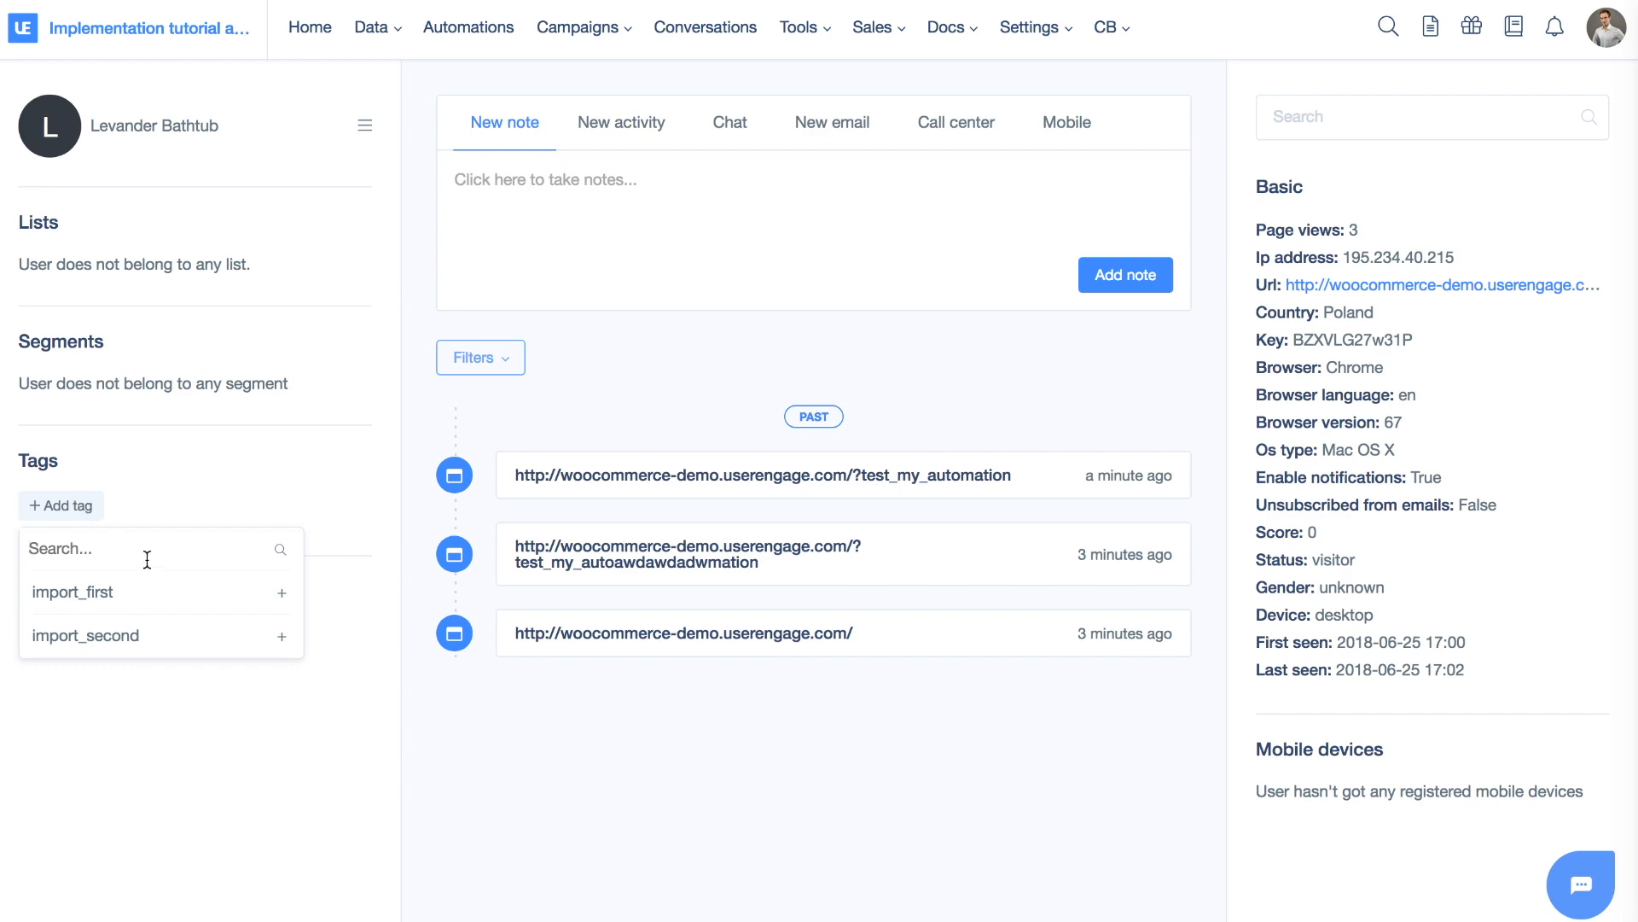
key("ctrl+v")
left_click(242, 605)
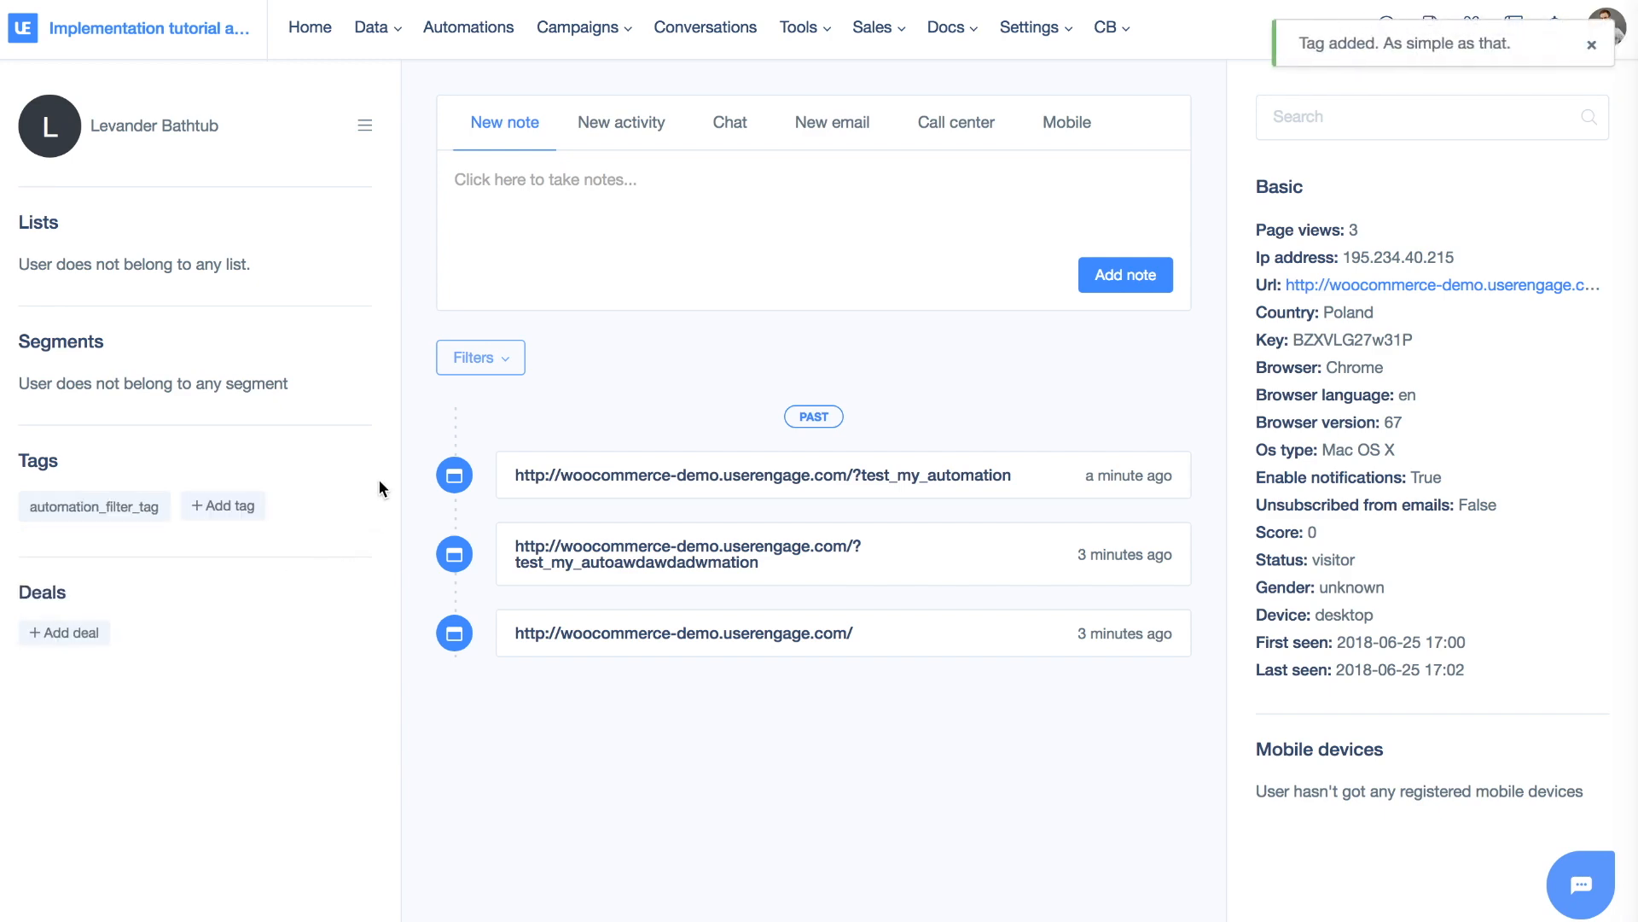
key("ctrl+Right")
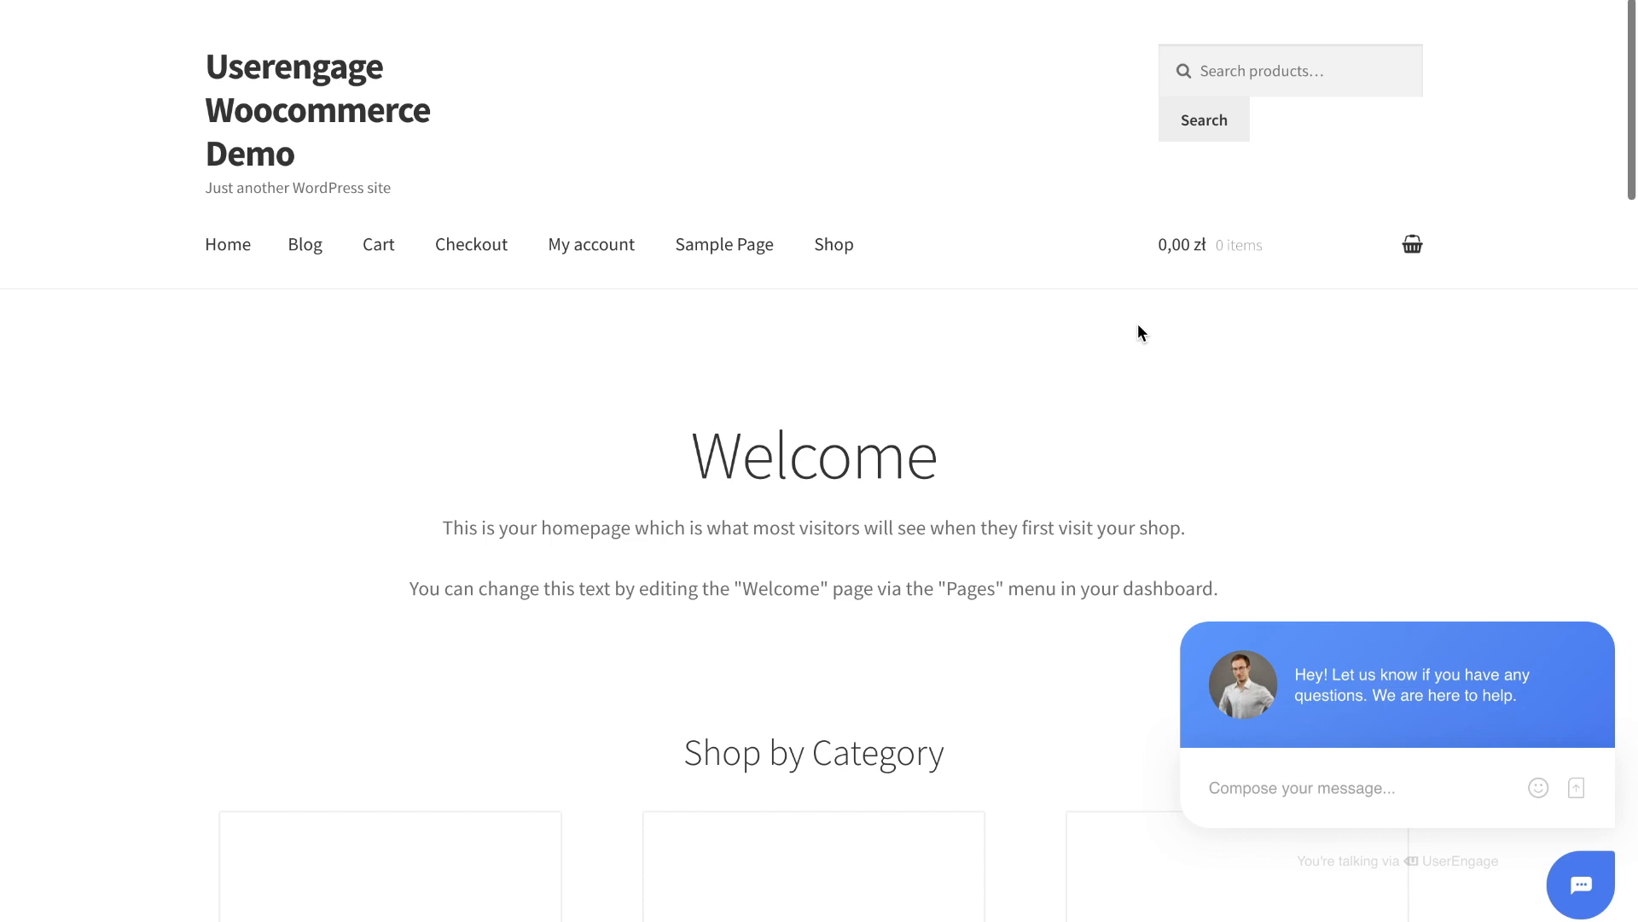
Switch desktops back to the Automation & Tasks statistics page
key("ctrl+Left")
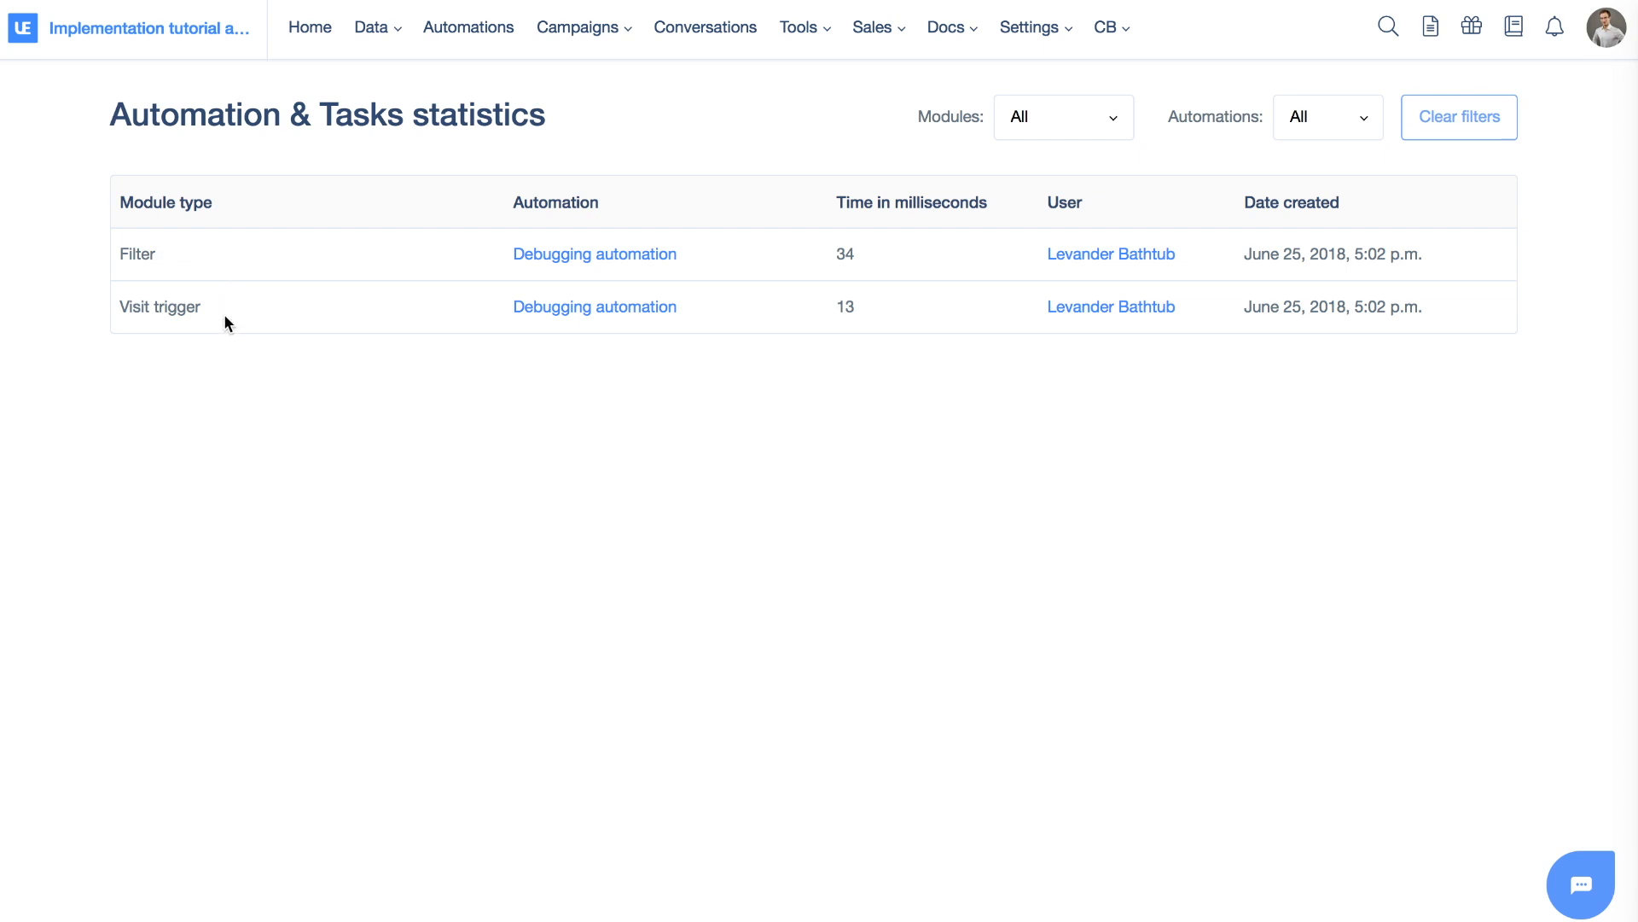
Highlight the Visit trigger run, then open Debugging automation and bring up its save settings
left_click_drag(208, 305, 120, 308)
left_click(119, 308)
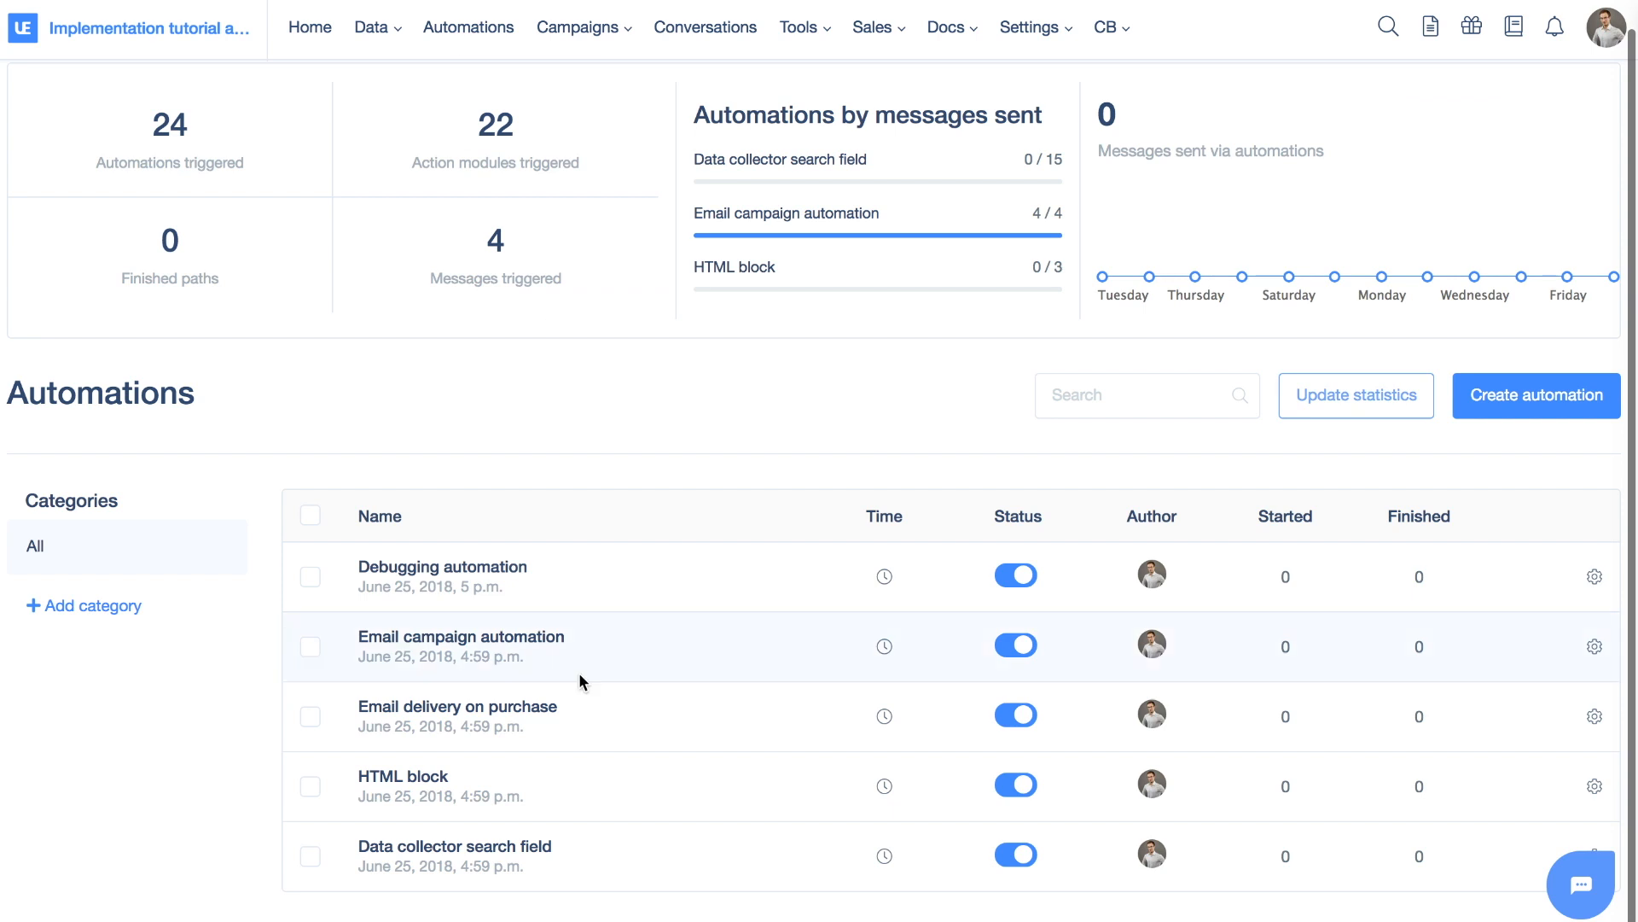
left_click(469, 580)
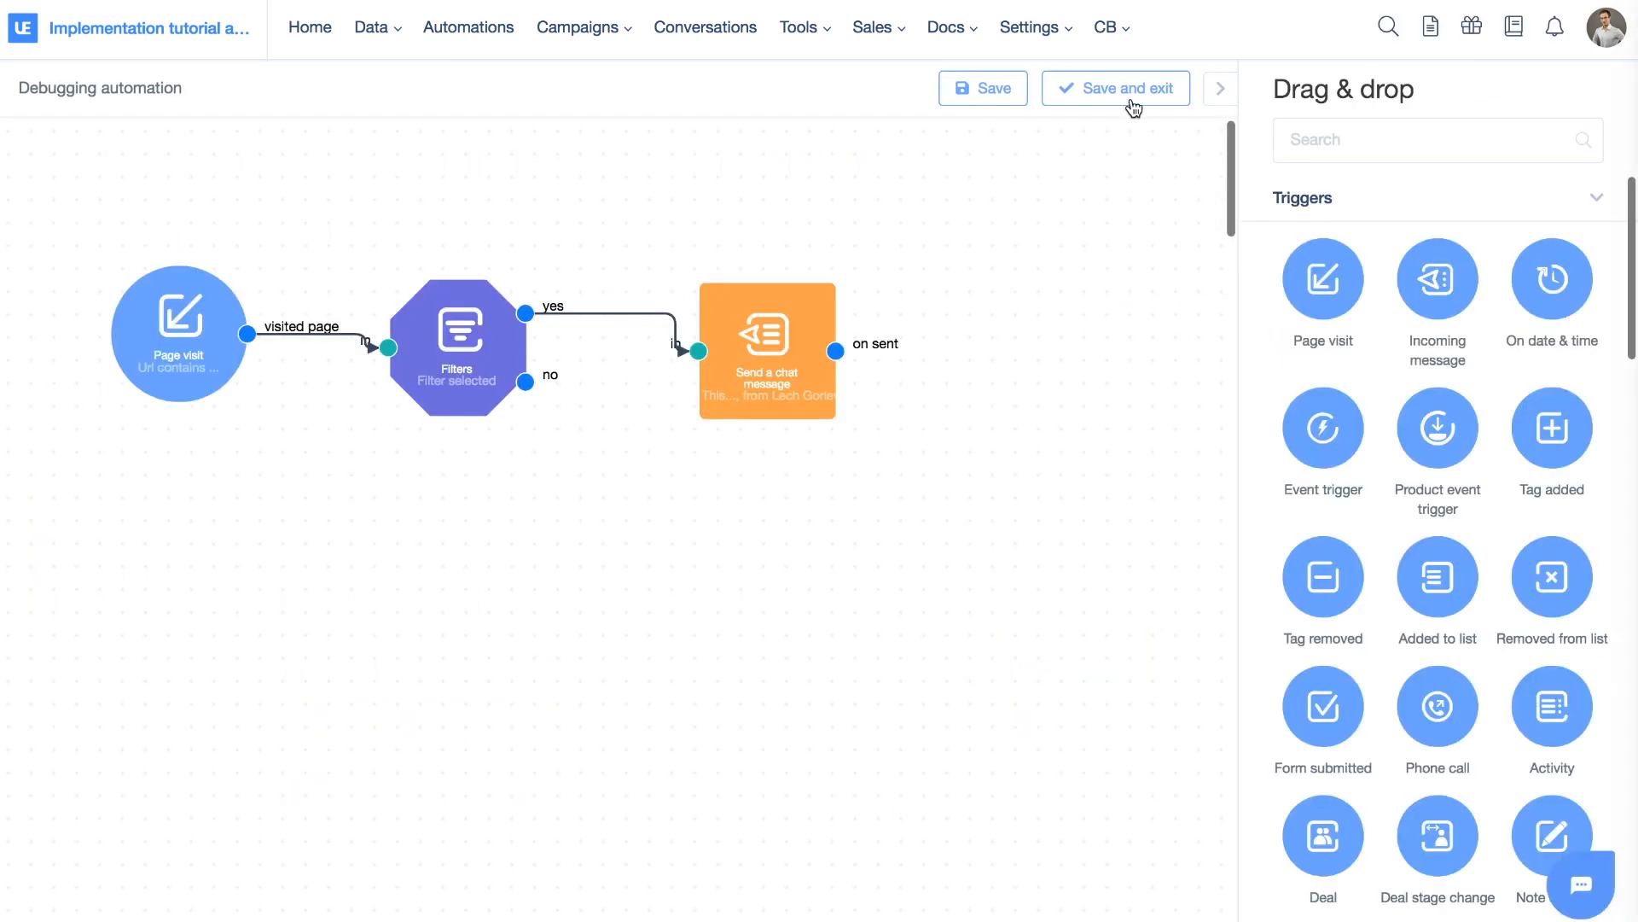
left_click(1131, 95)
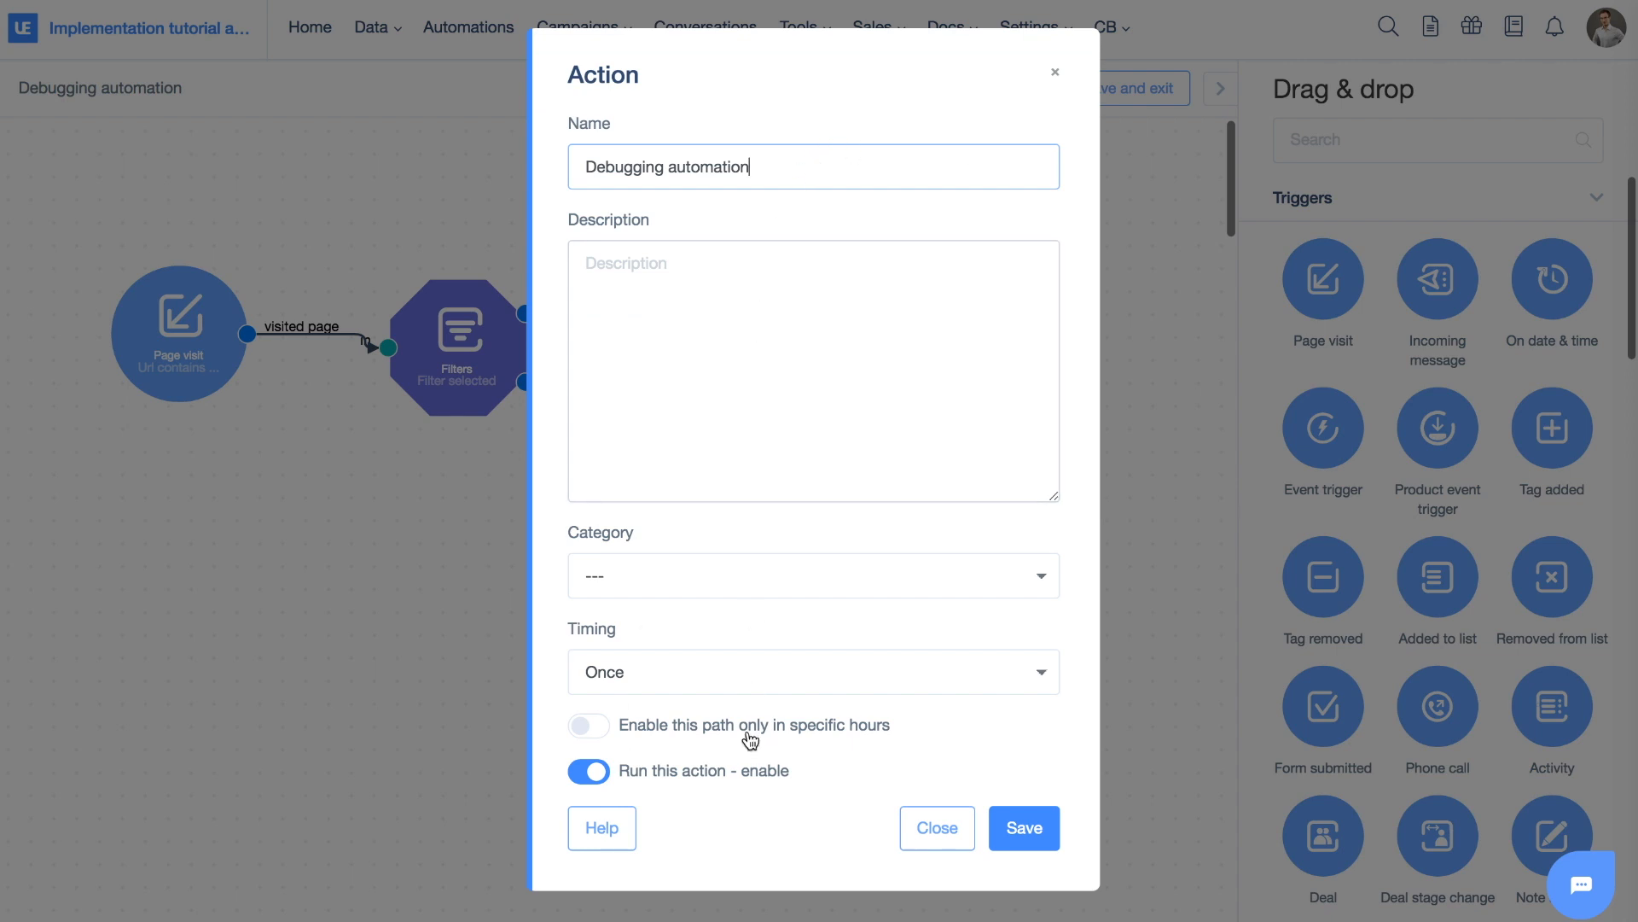
Change the timing from Once to 'Each time the condition is met' and save
left_click(658, 668)
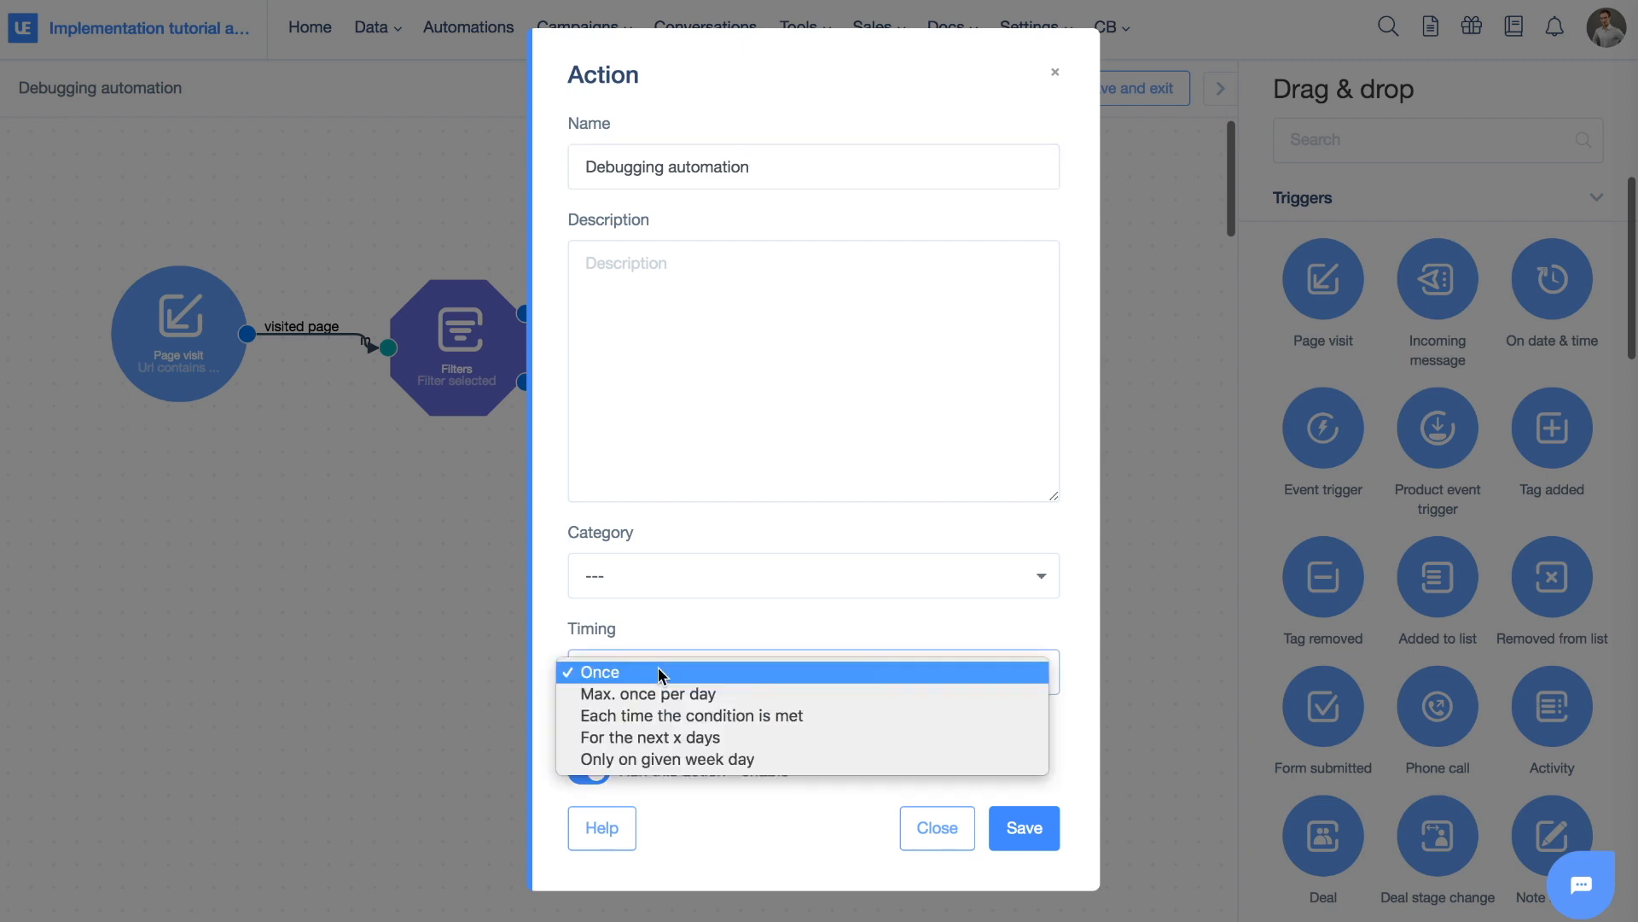
left_click(662, 718)
left_click(1033, 830)
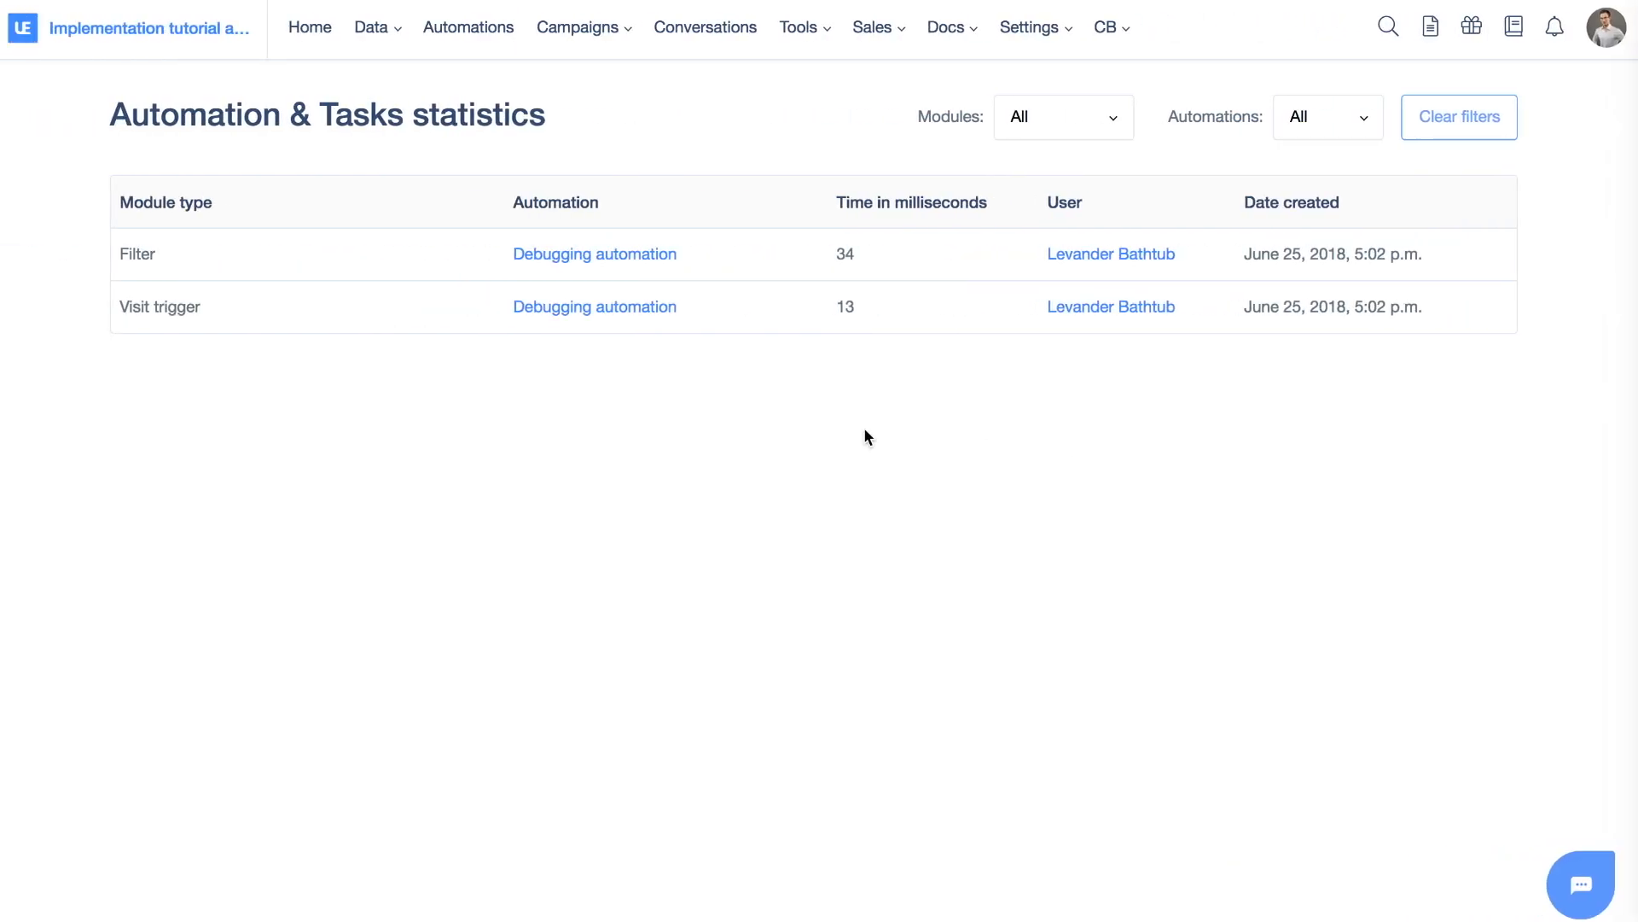
Refresh the statistics and compare the new 5:06 p.m. Send a message run with the older 5:02 p.m. runs
key("super+r")
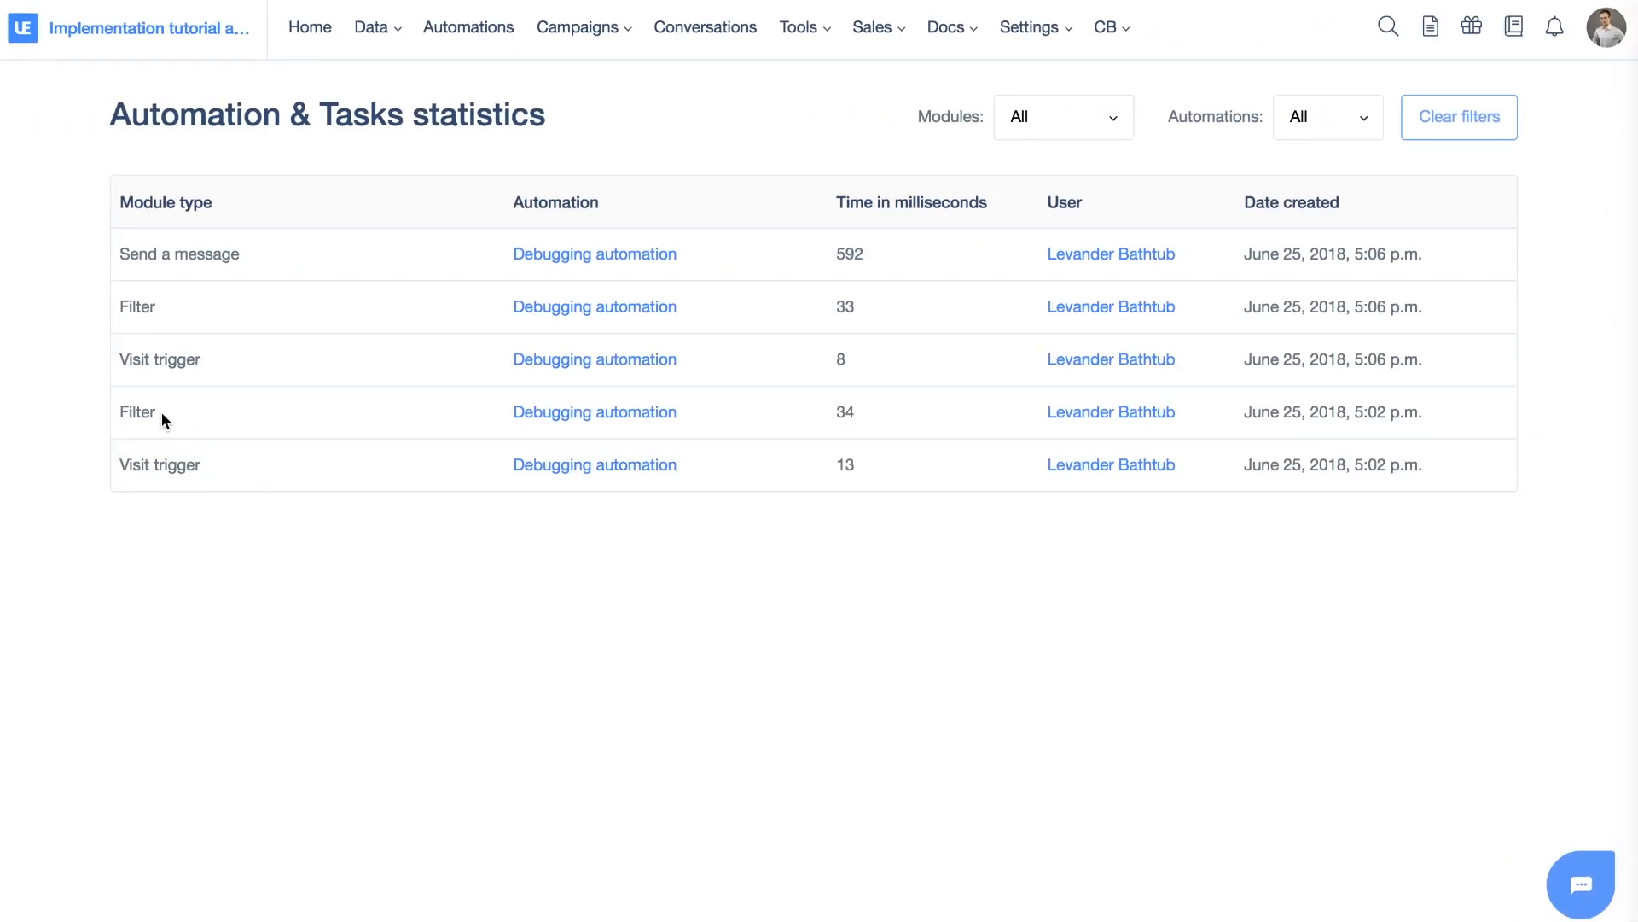
left_click_drag(119, 412, 1158, 503)
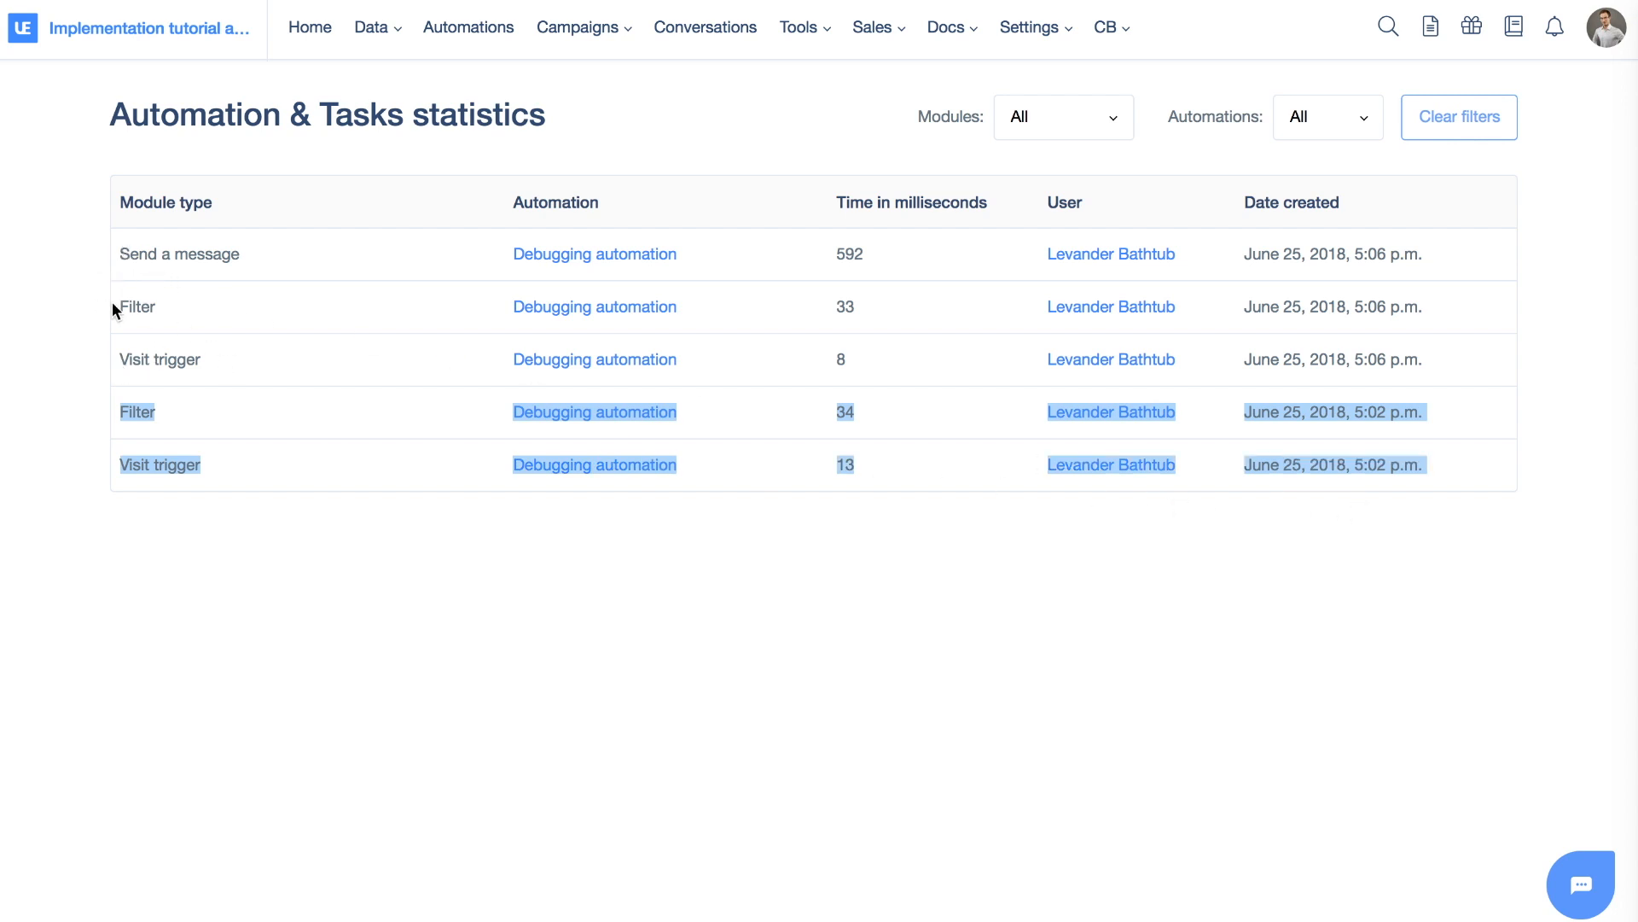
left_click(264, 254)
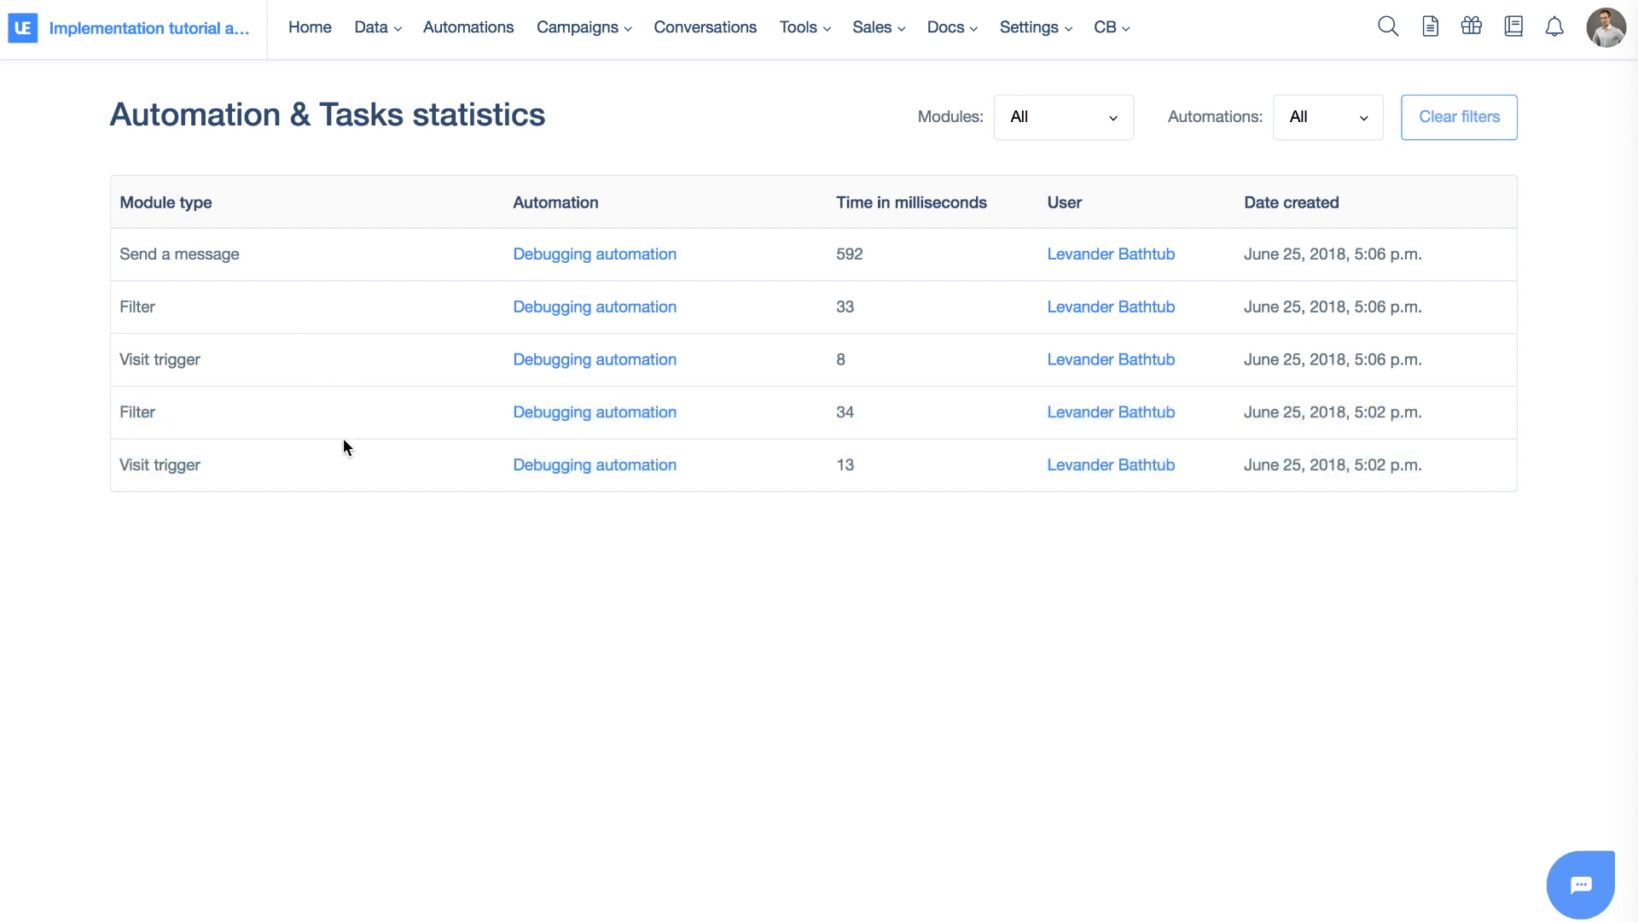